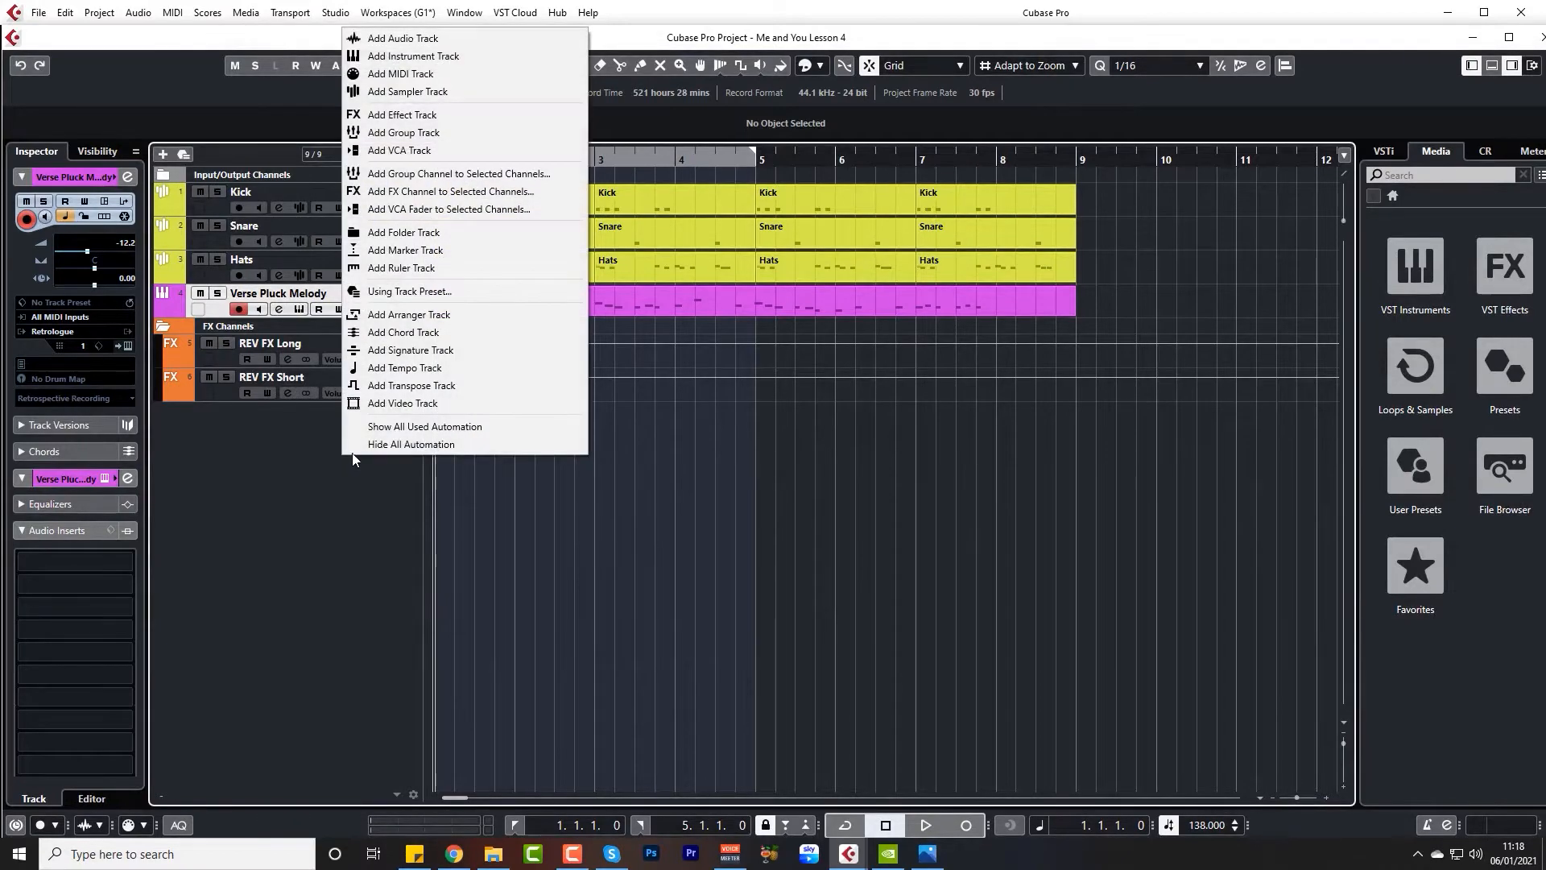
Add one Retrologue instrument track routed to Stereo Out and audition its initial sound with a couple of notes
click(433, 58)
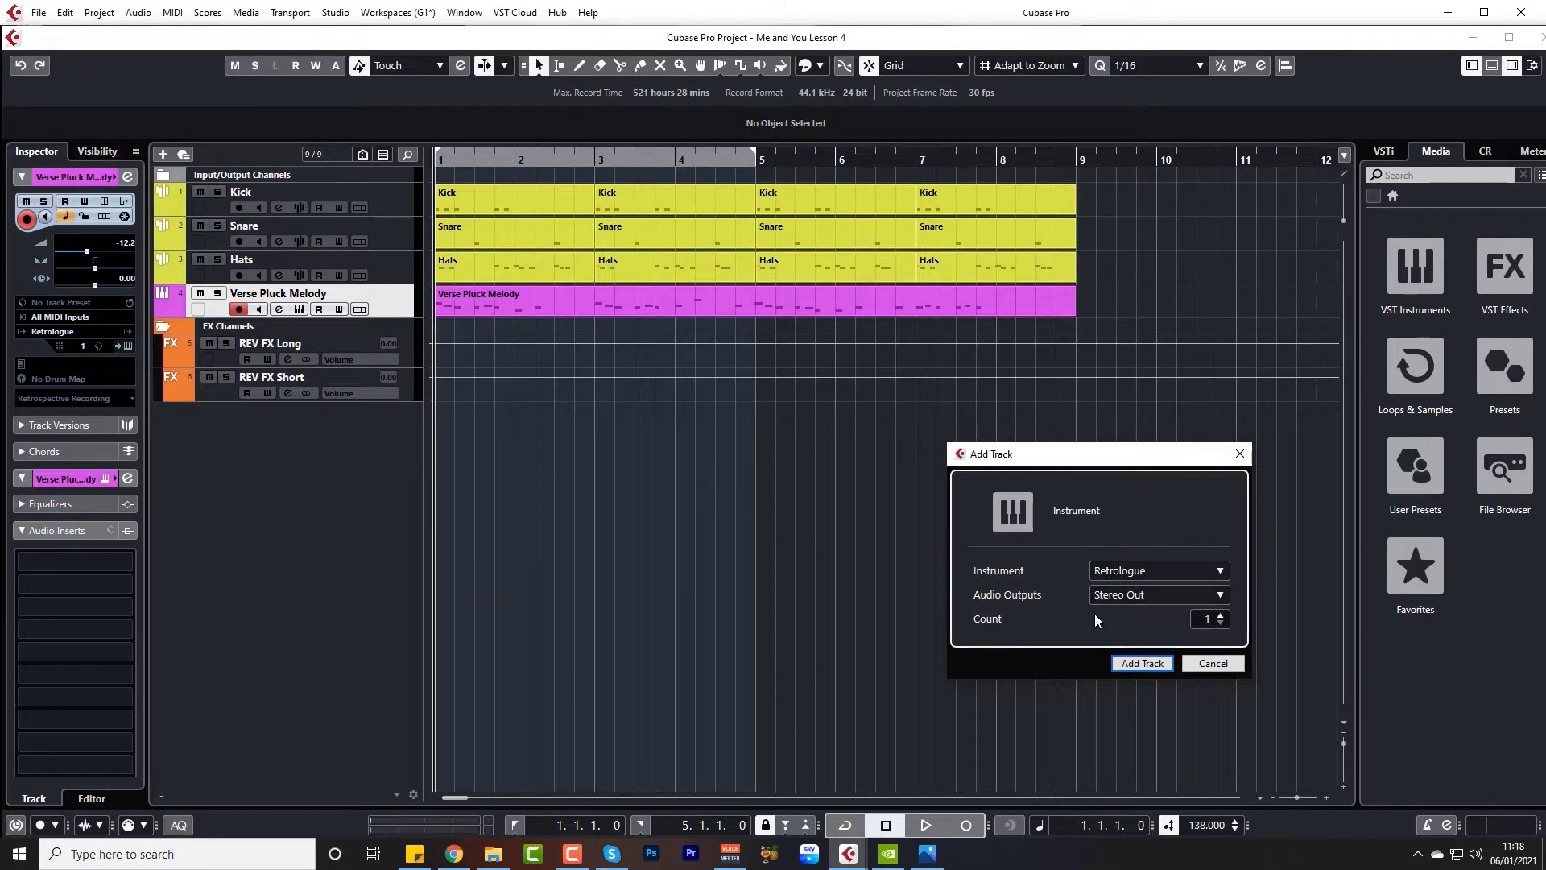
click(1134, 664)
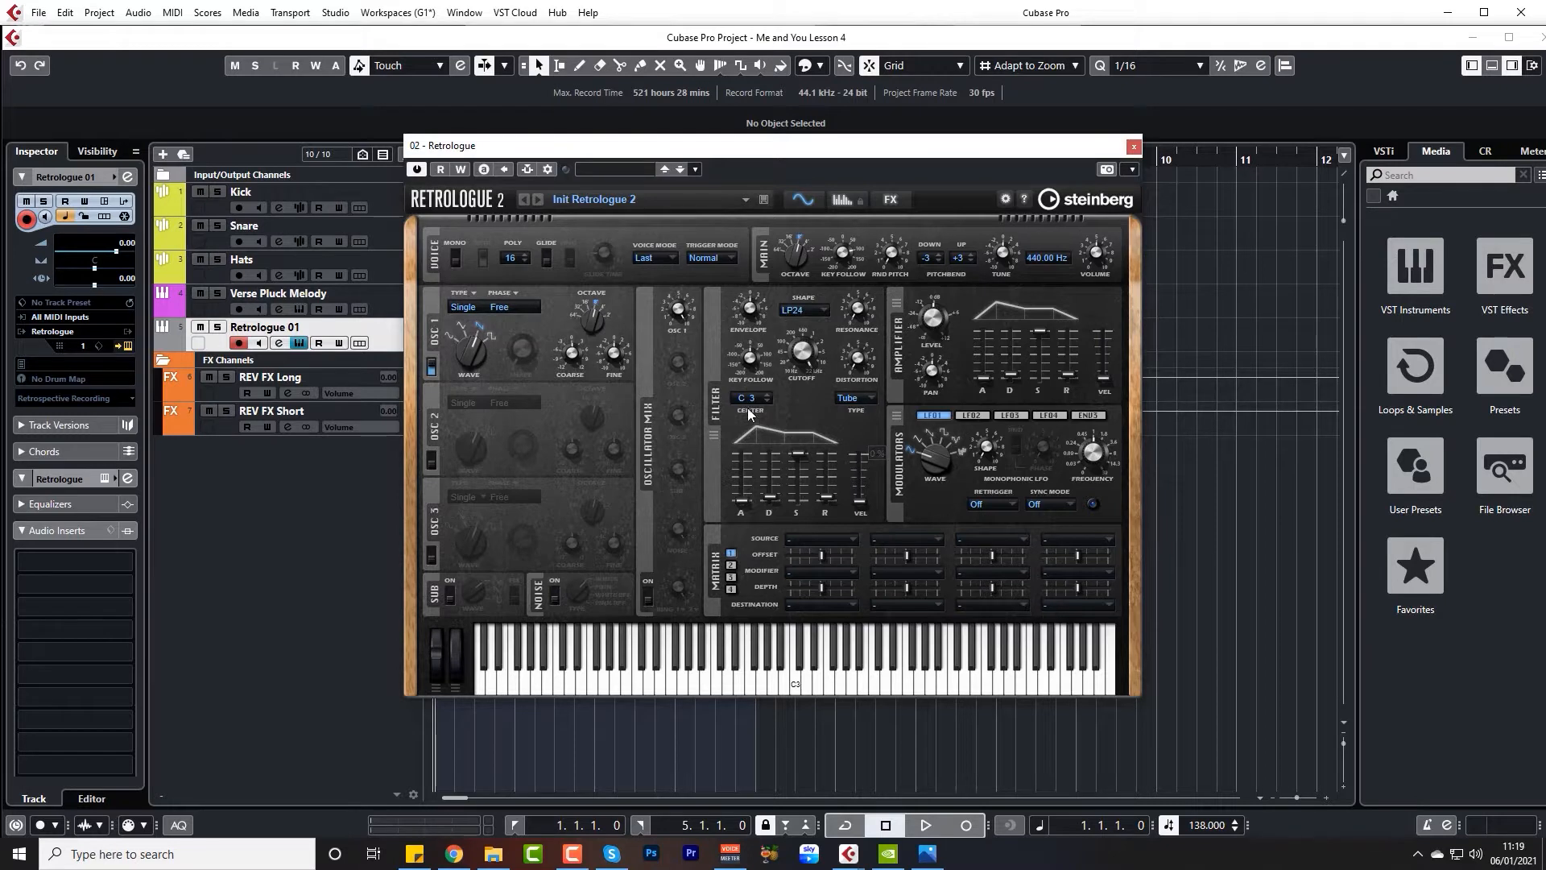
click(823, 684)
click(893, 686)
Lower Retrologue's filter cutoff to about 638 Hz, close the instrument and reduce the track volume to -7.66
drag(733, 142, 856, 141)
drag(931, 357, 920, 409)
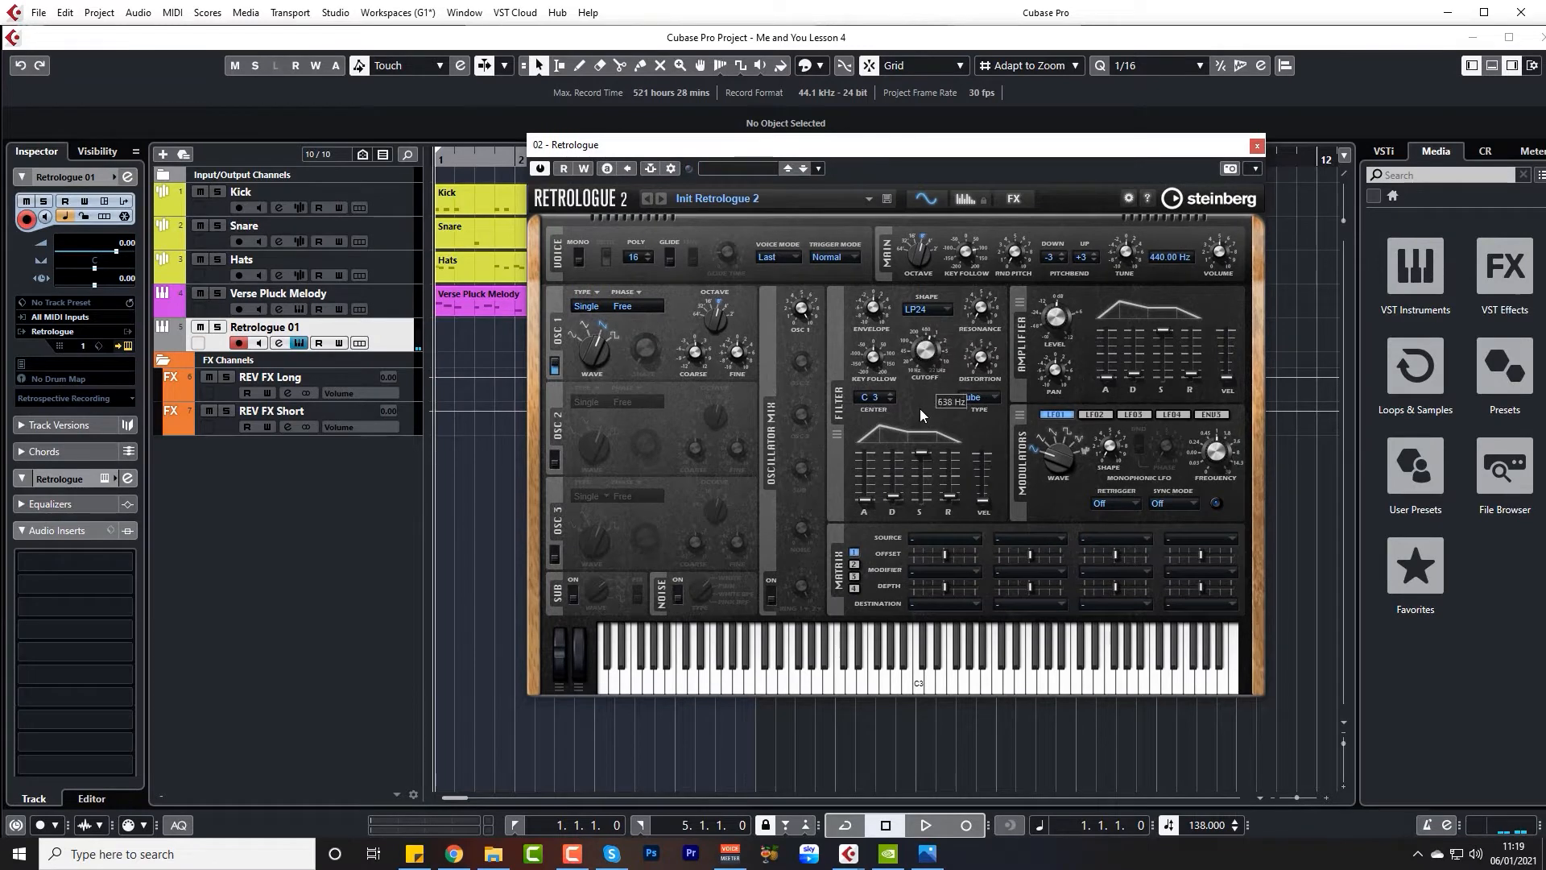
click(892, 684)
click(970, 688)
key(ctrl+w)
scroll(127, 246, down, 3)
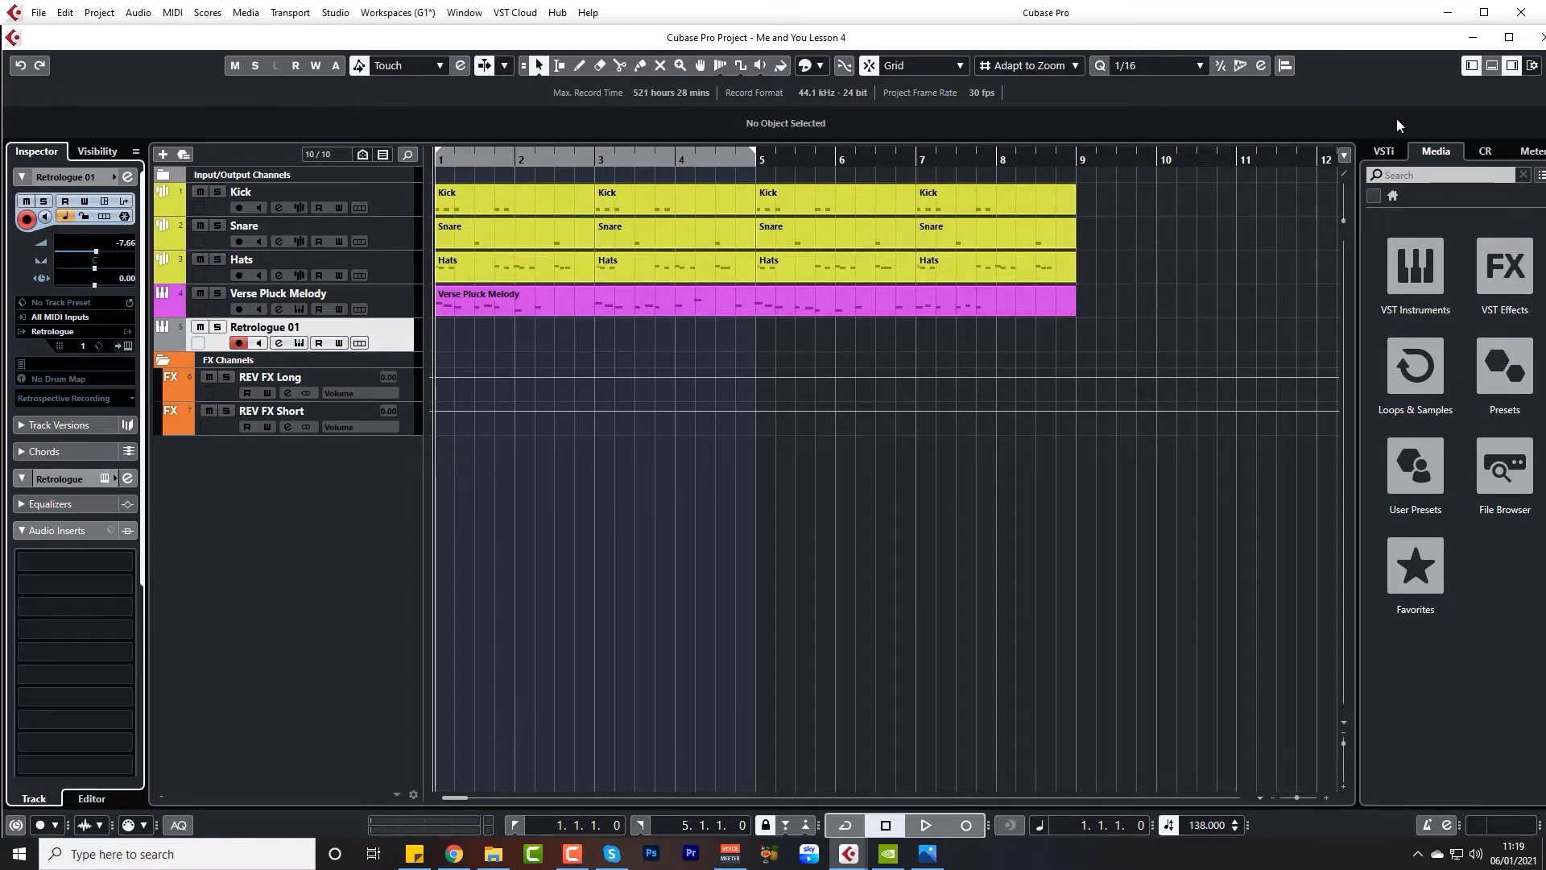
Show the chord pads and load the chord pads preset Major Scale Key F
click(1489, 68)
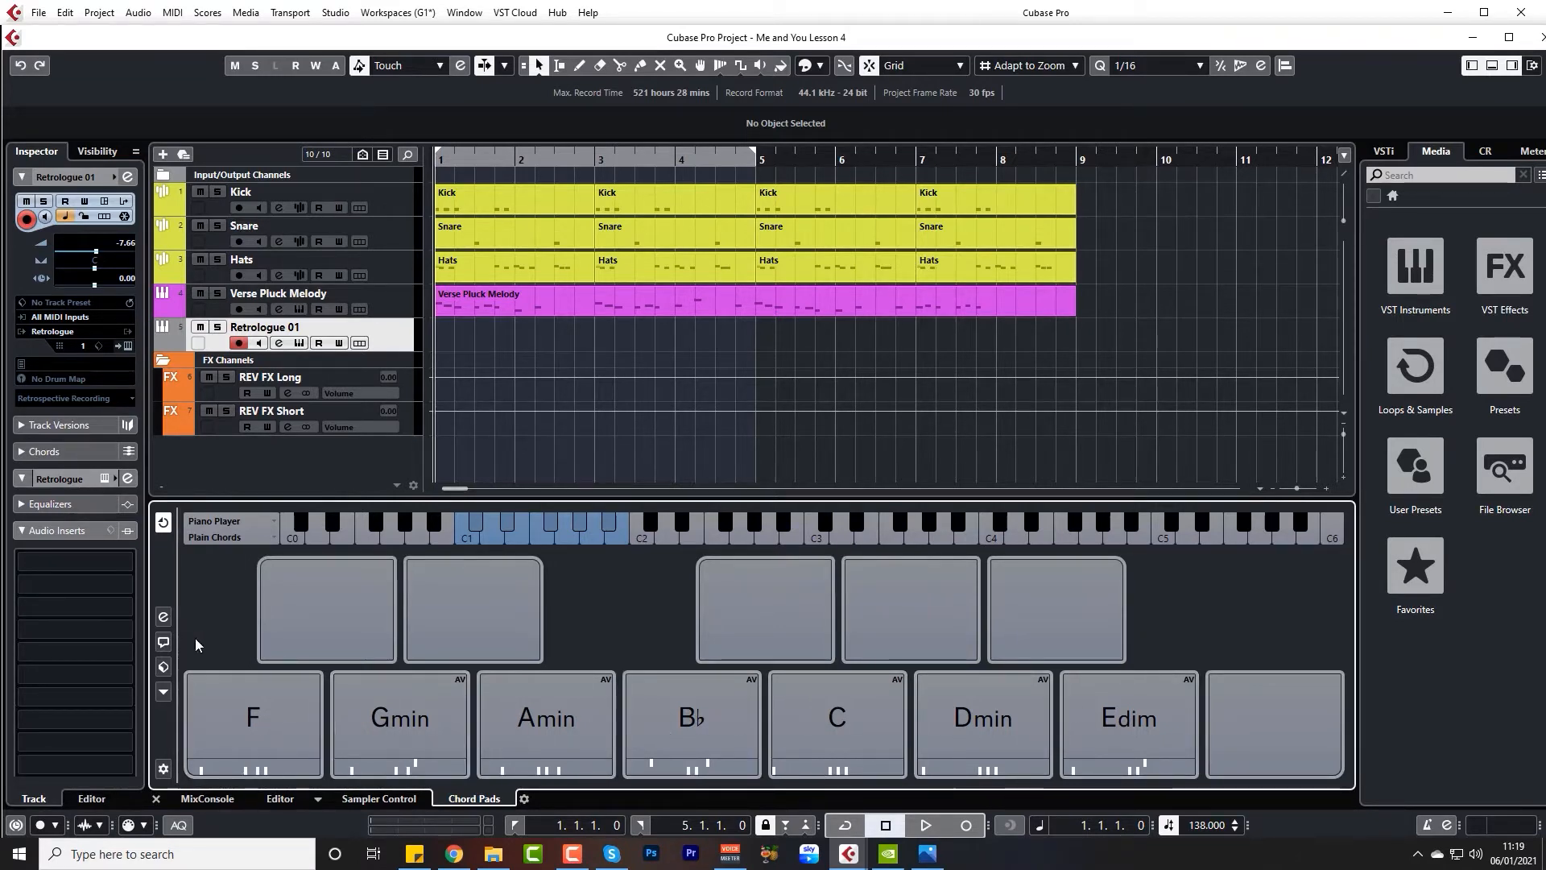
click(163, 667)
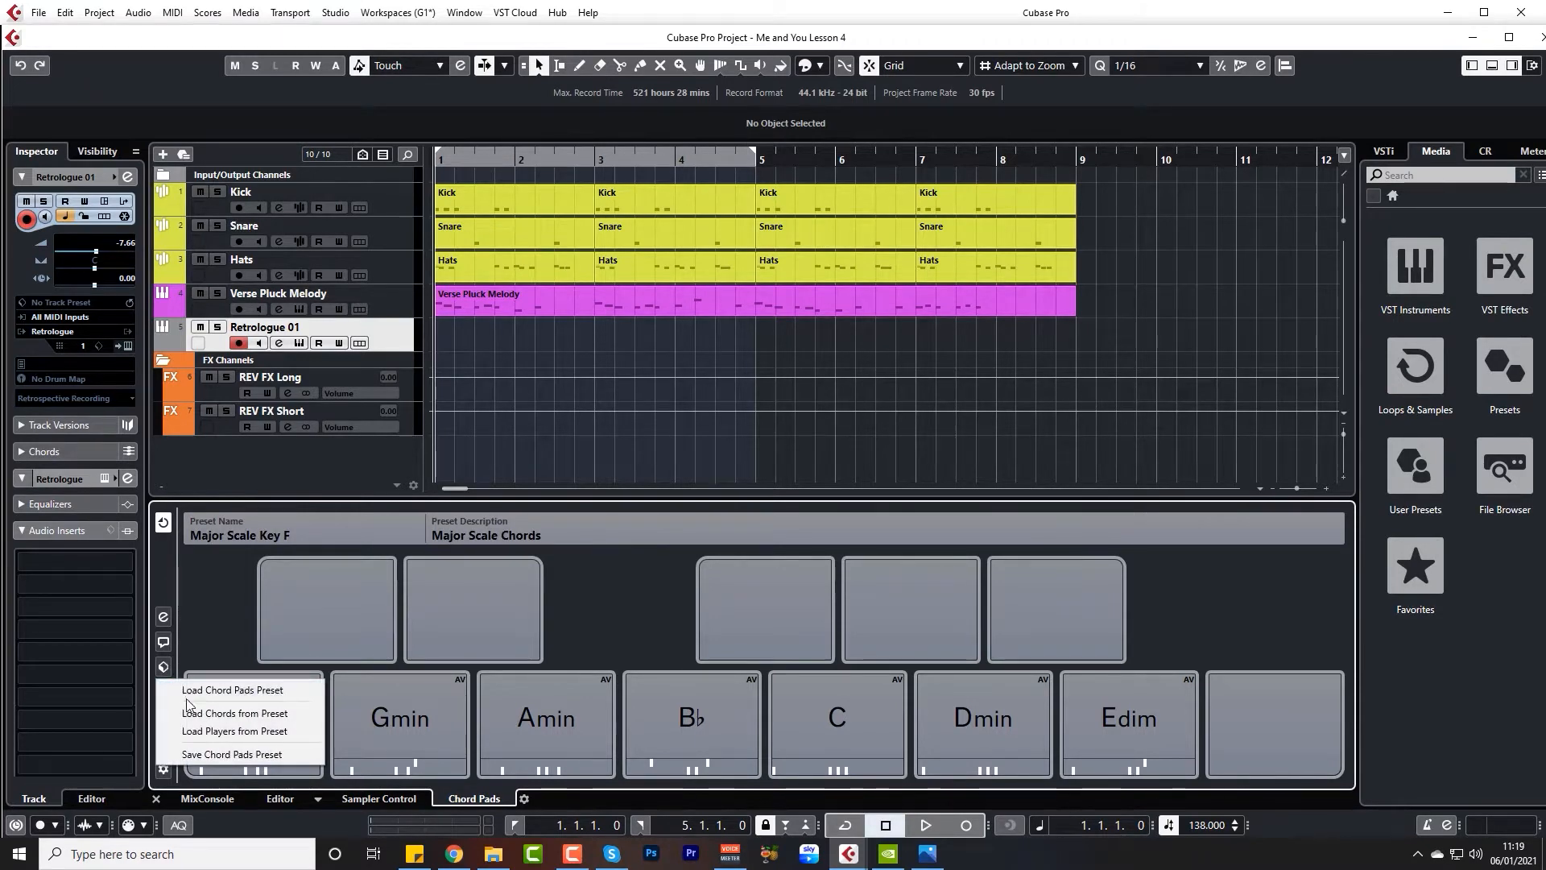
click(218, 690)
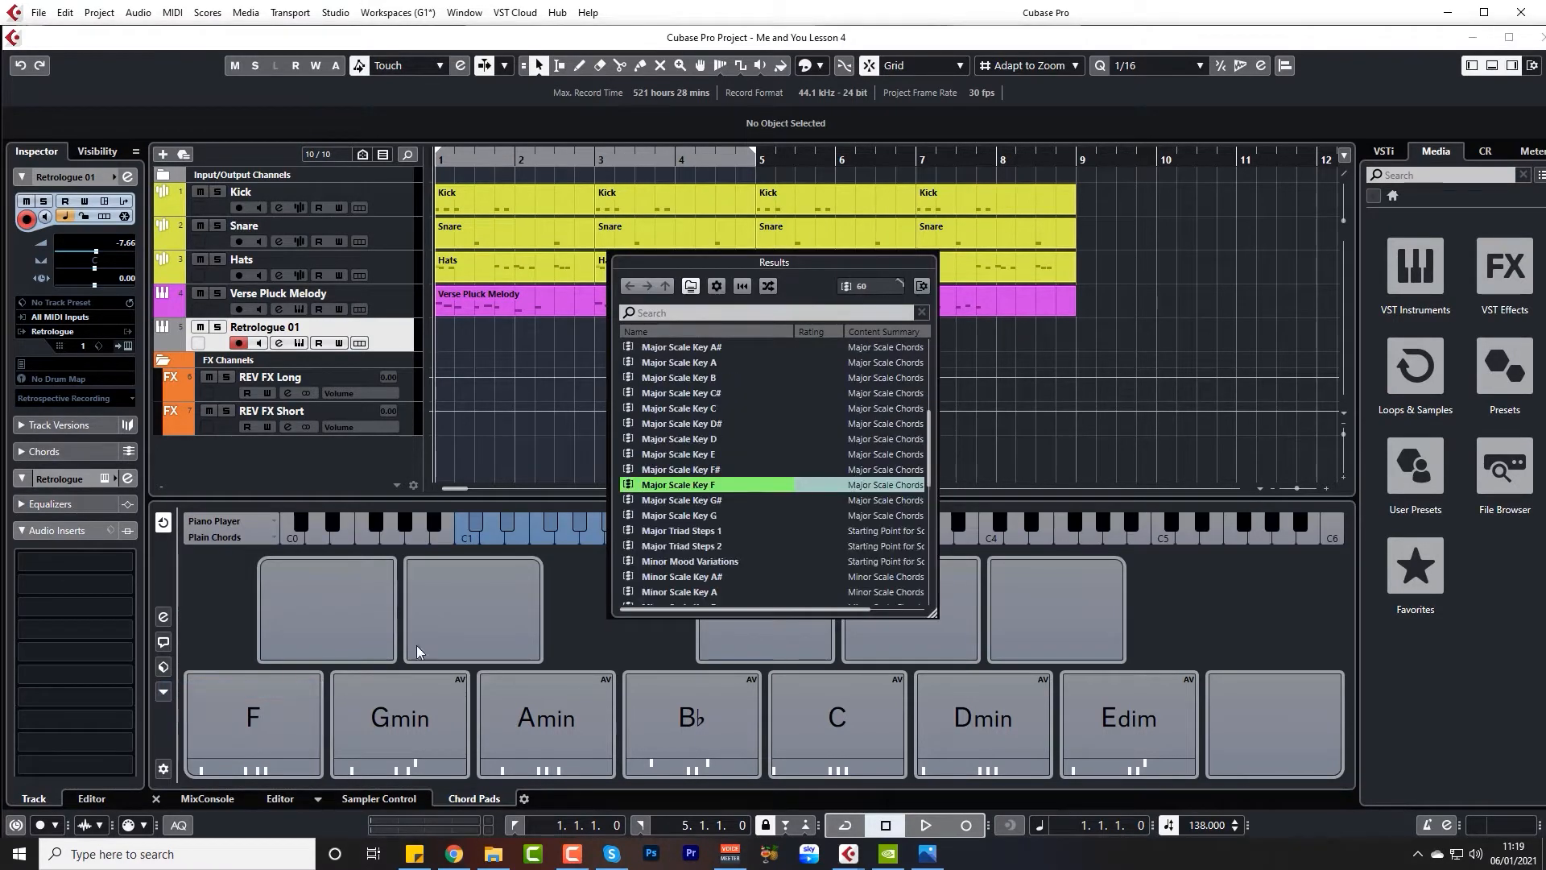
double_click(685, 485)
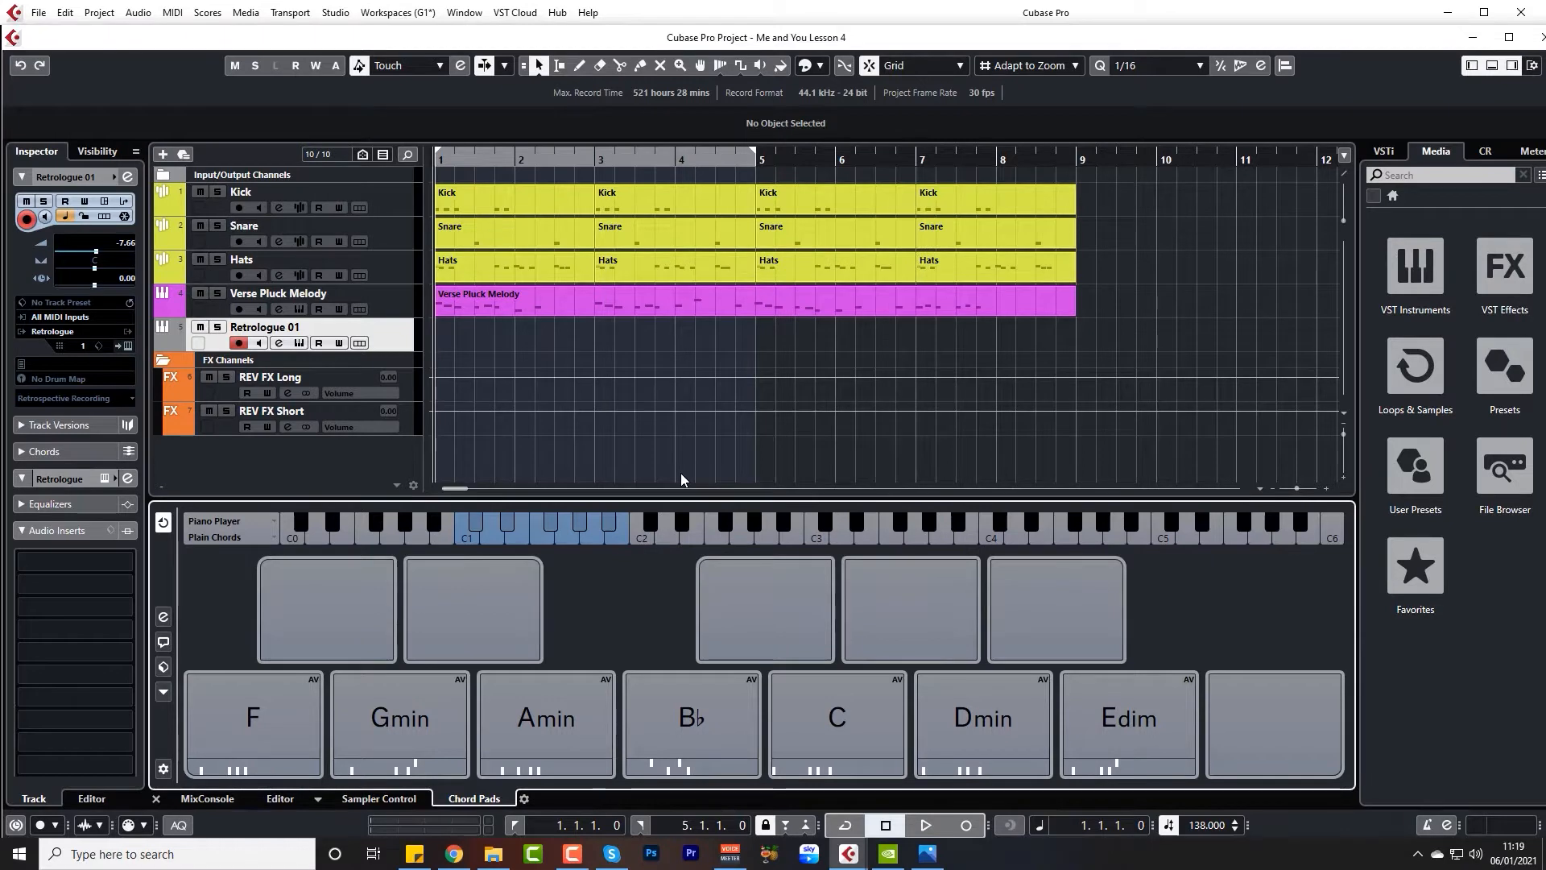
Audition the F, Gmin, Amin and B♭ chord pads in turn
click(295, 726)
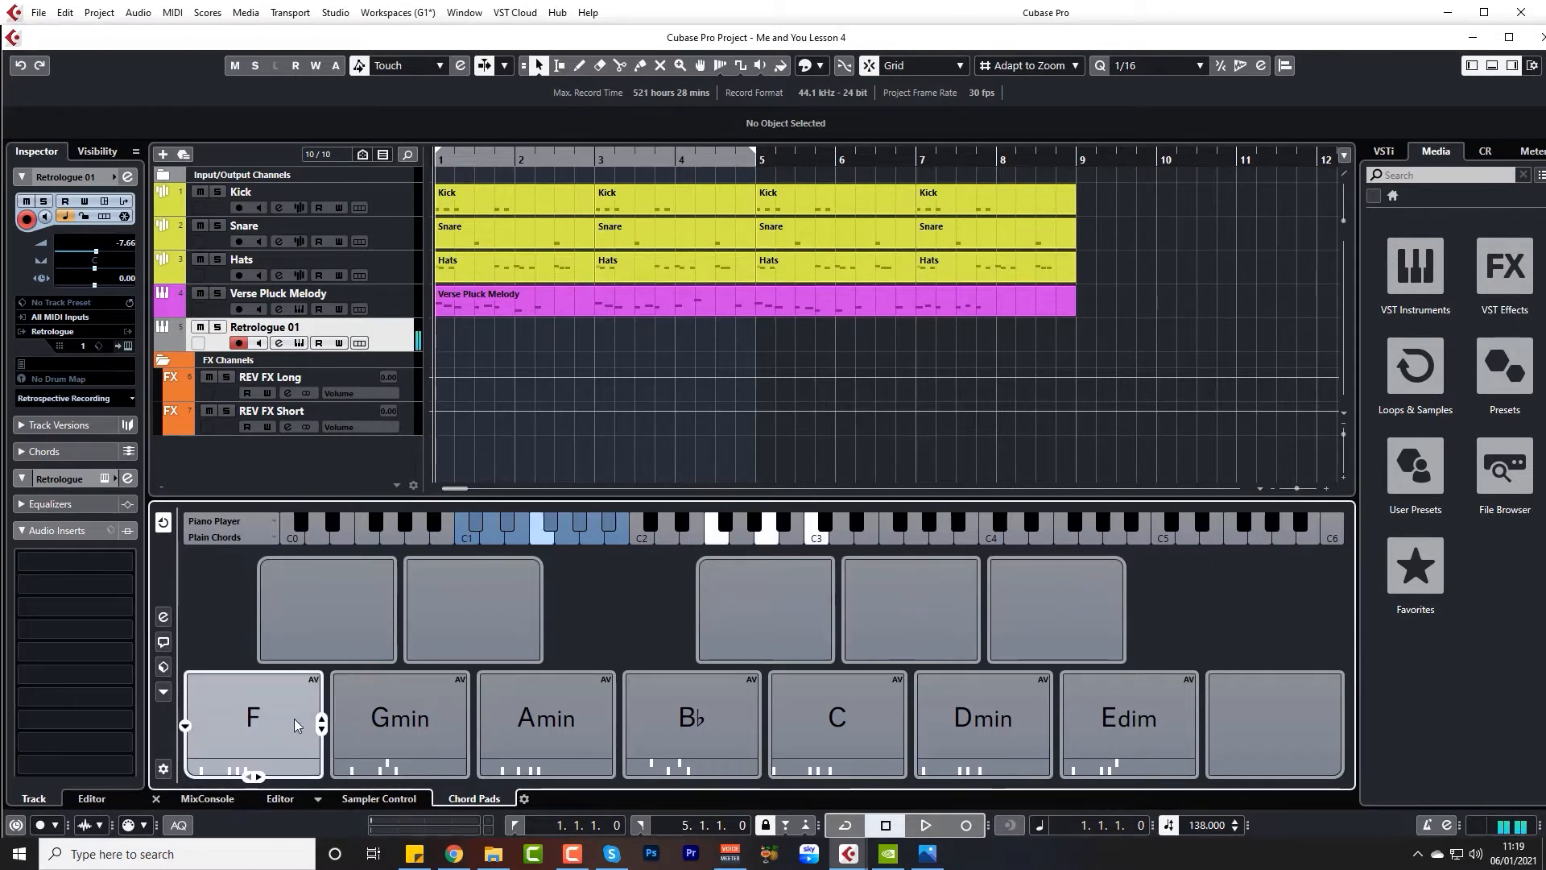
click(392, 724)
click(515, 725)
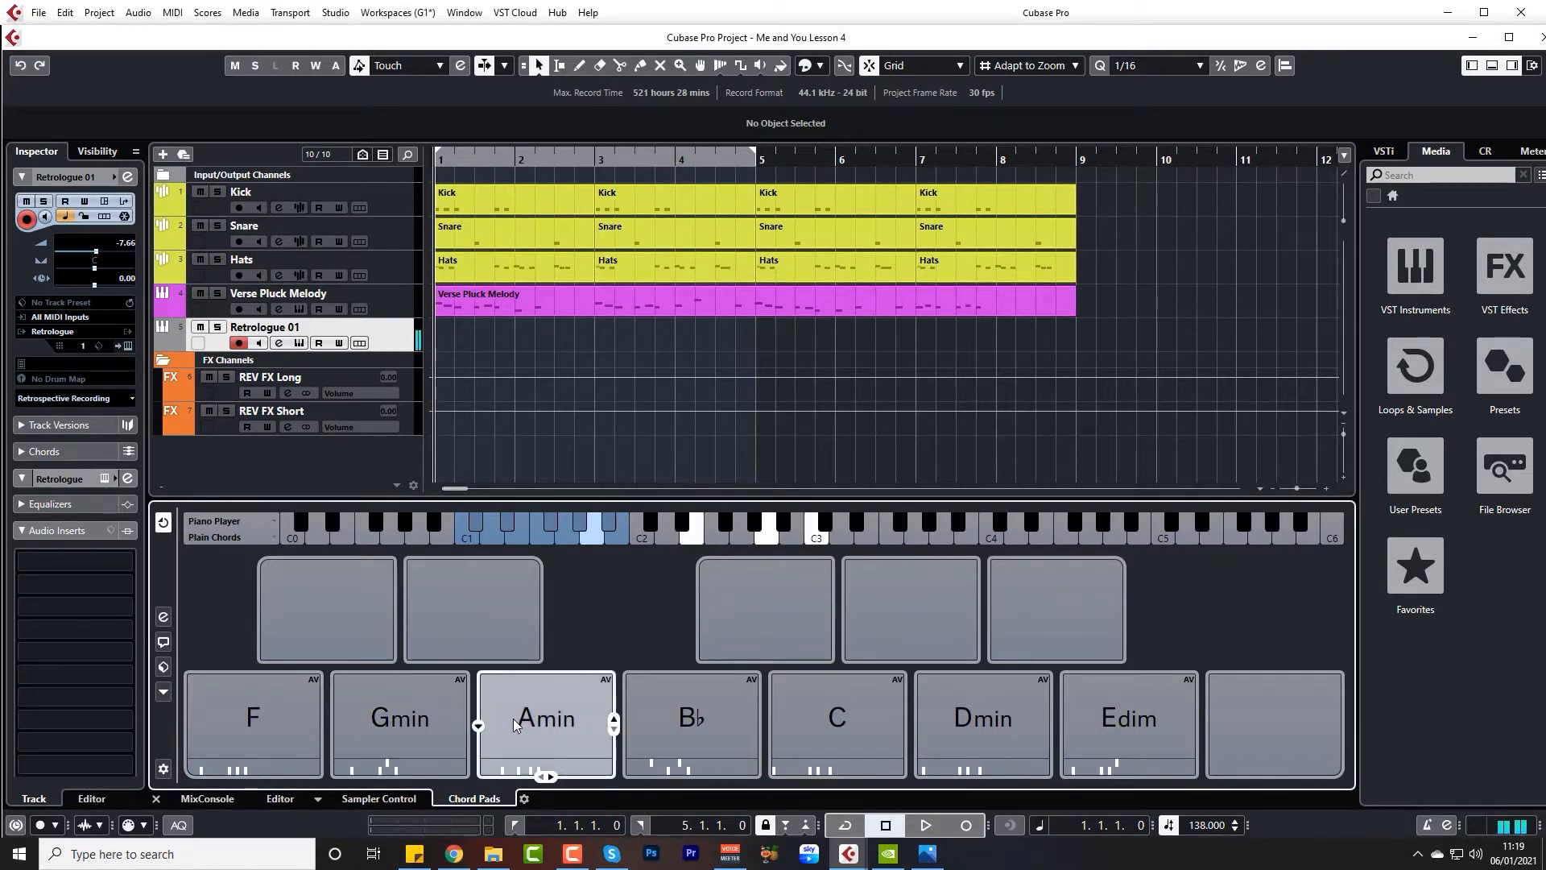
click(687, 721)
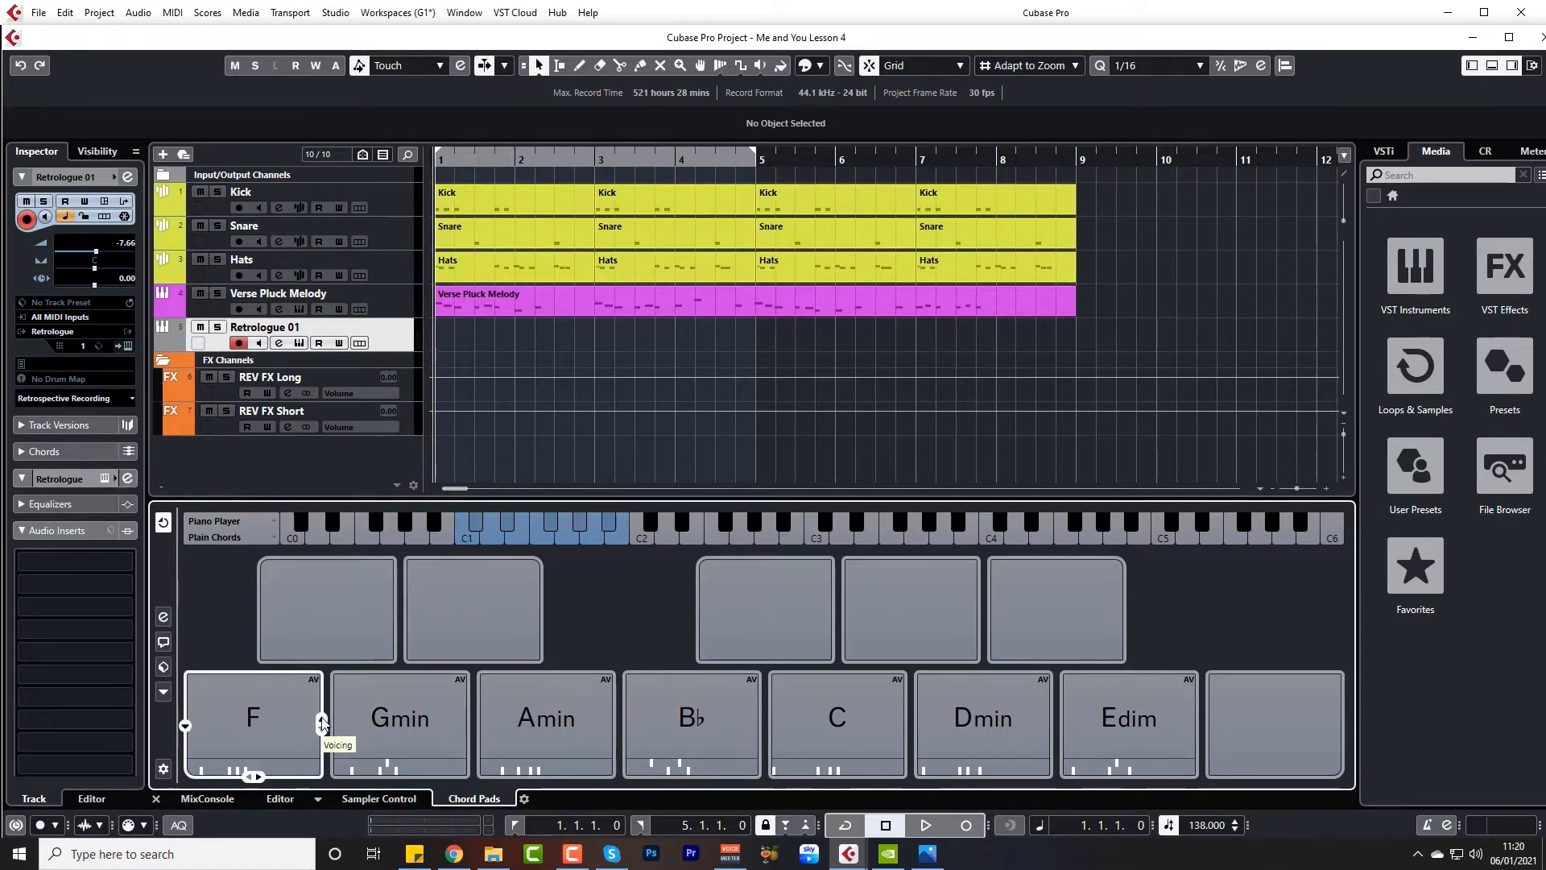
Try higher voicings on the F chord pad and step back to the original voicing
click(323, 722)
click(322, 723)
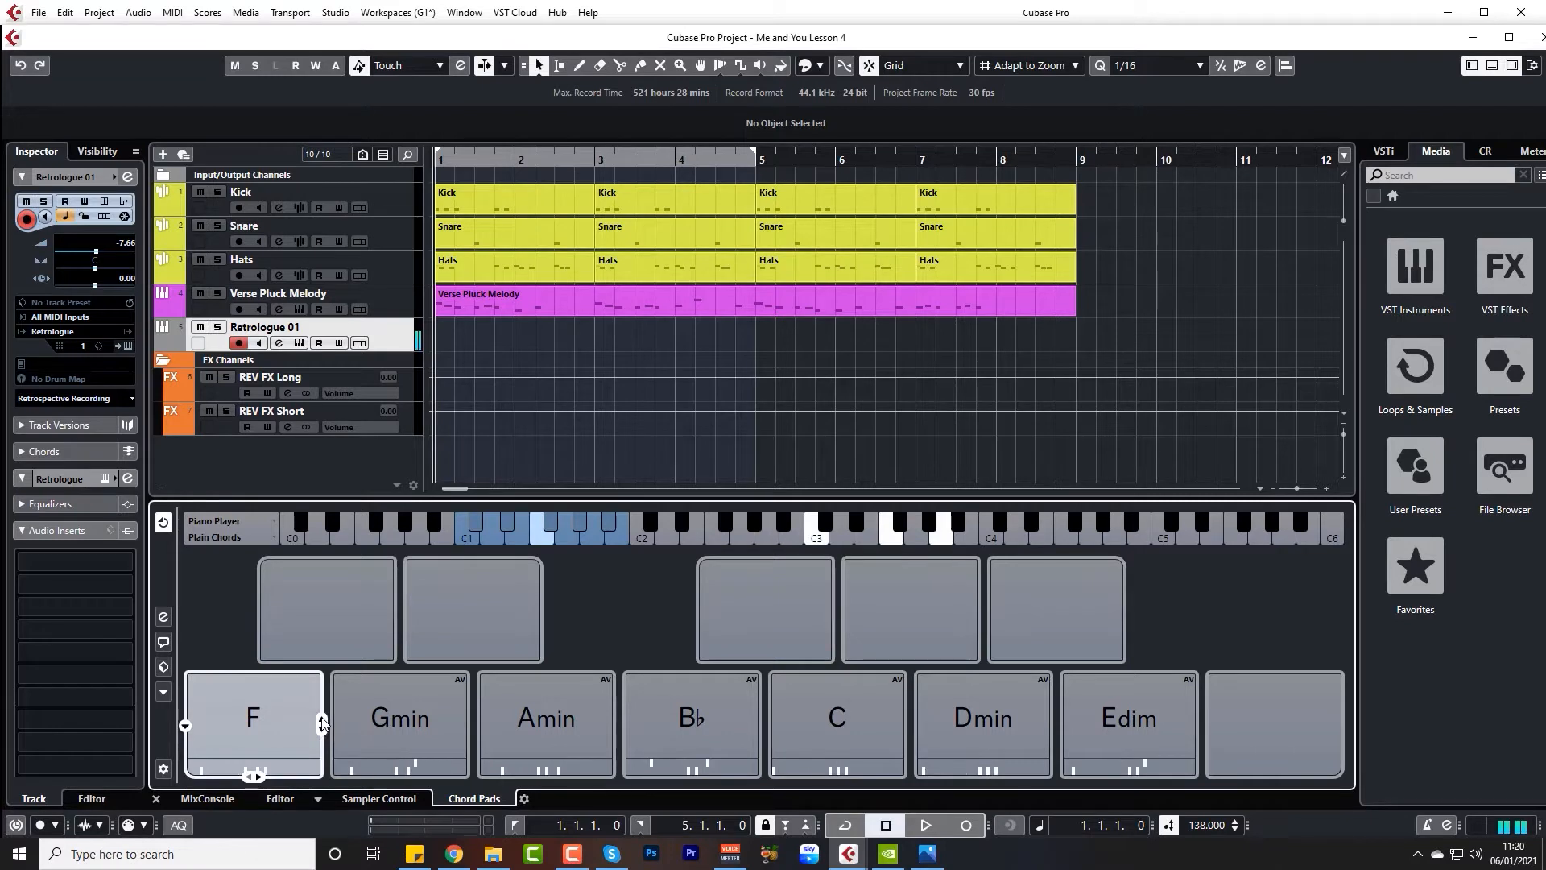
click(322, 722)
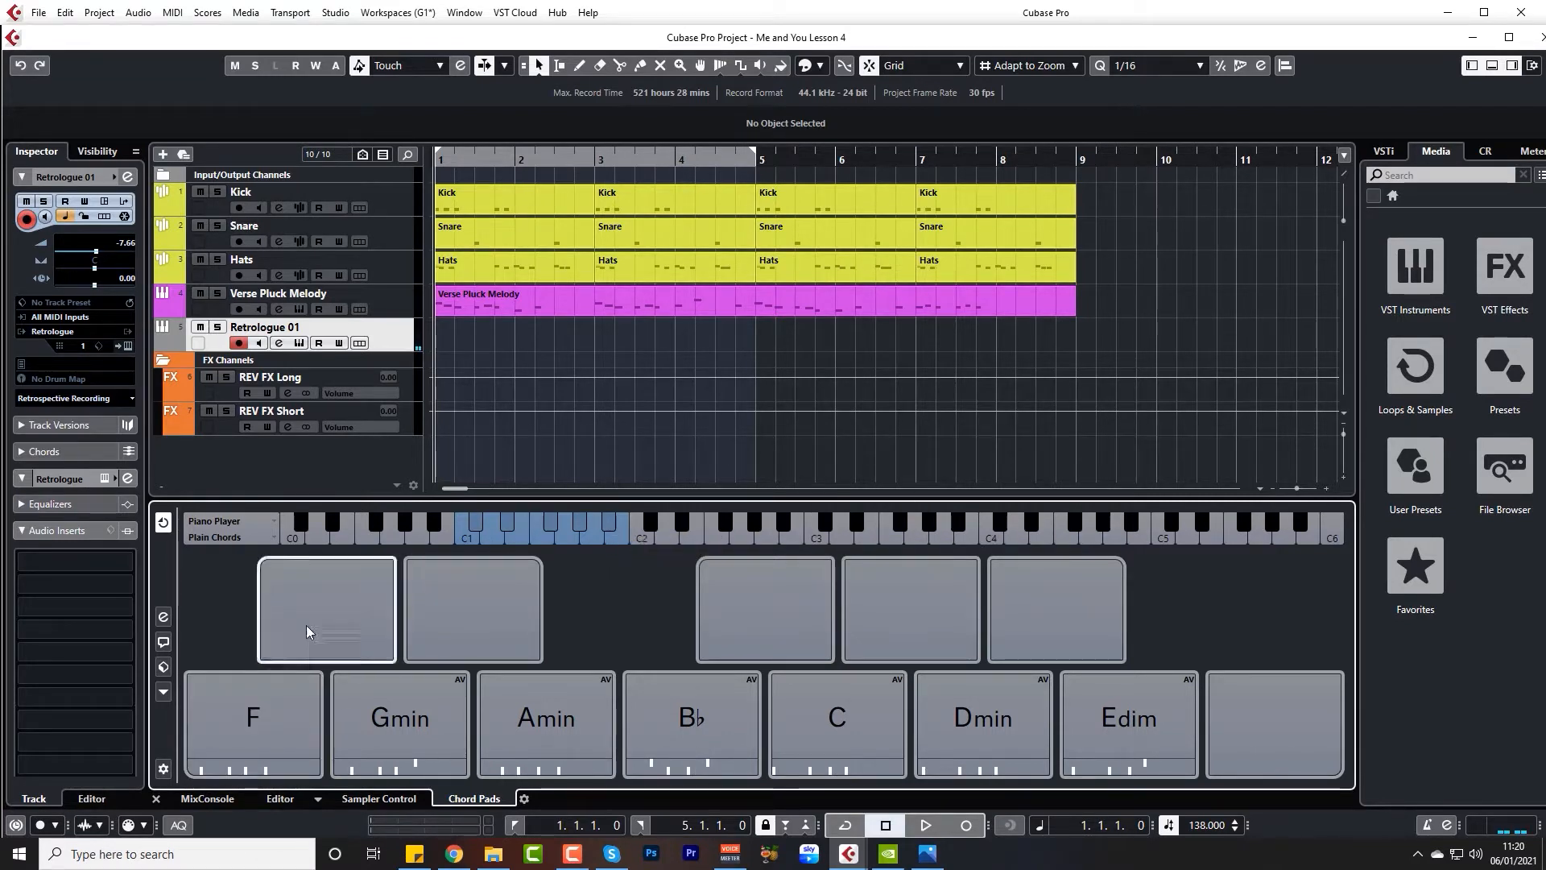
click(321, 731)
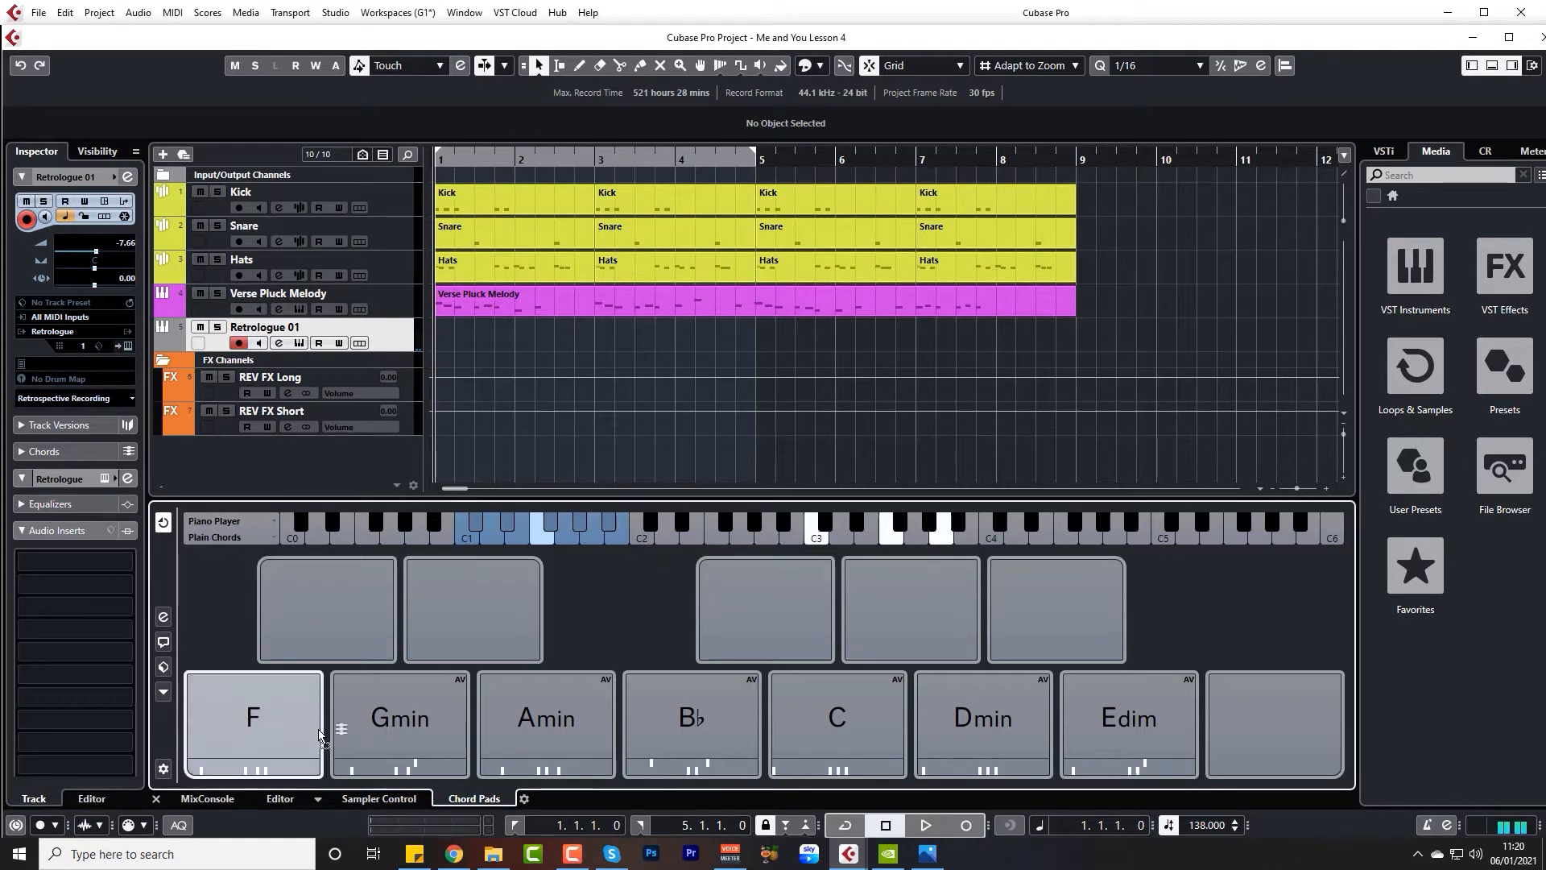
click(322, 730)
click(321, 730)
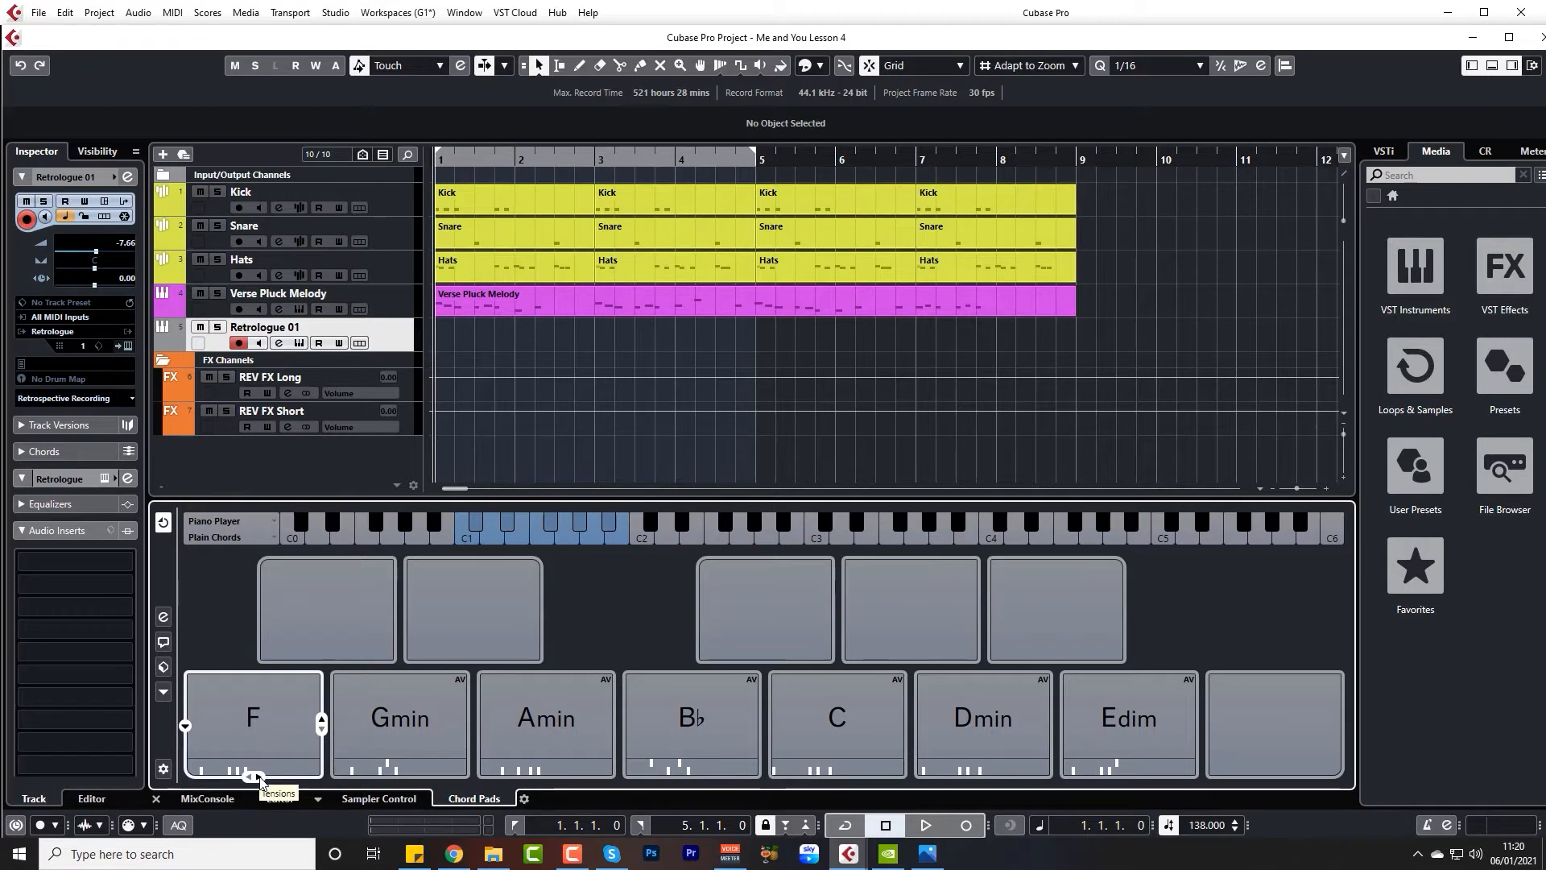
Try added tensions on the F chord pad, including Fmaj7, and restore the plain F chord in its original voicing
click(259, 778)
click(259, 778)
click(259, 778)
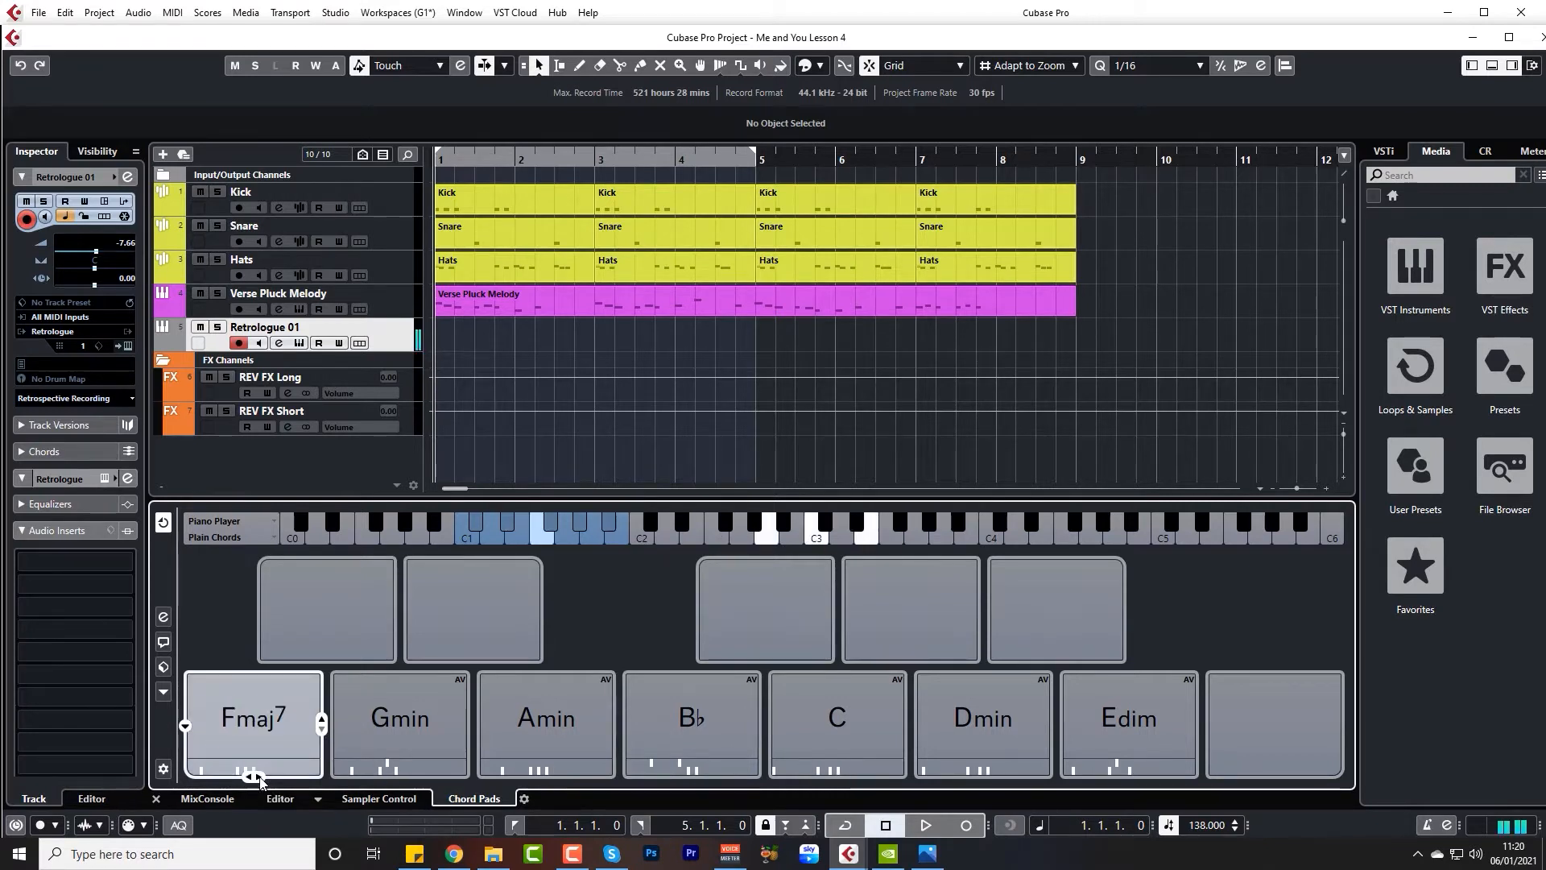
click(254, 777)
click(254, 777)
click(255, 777)
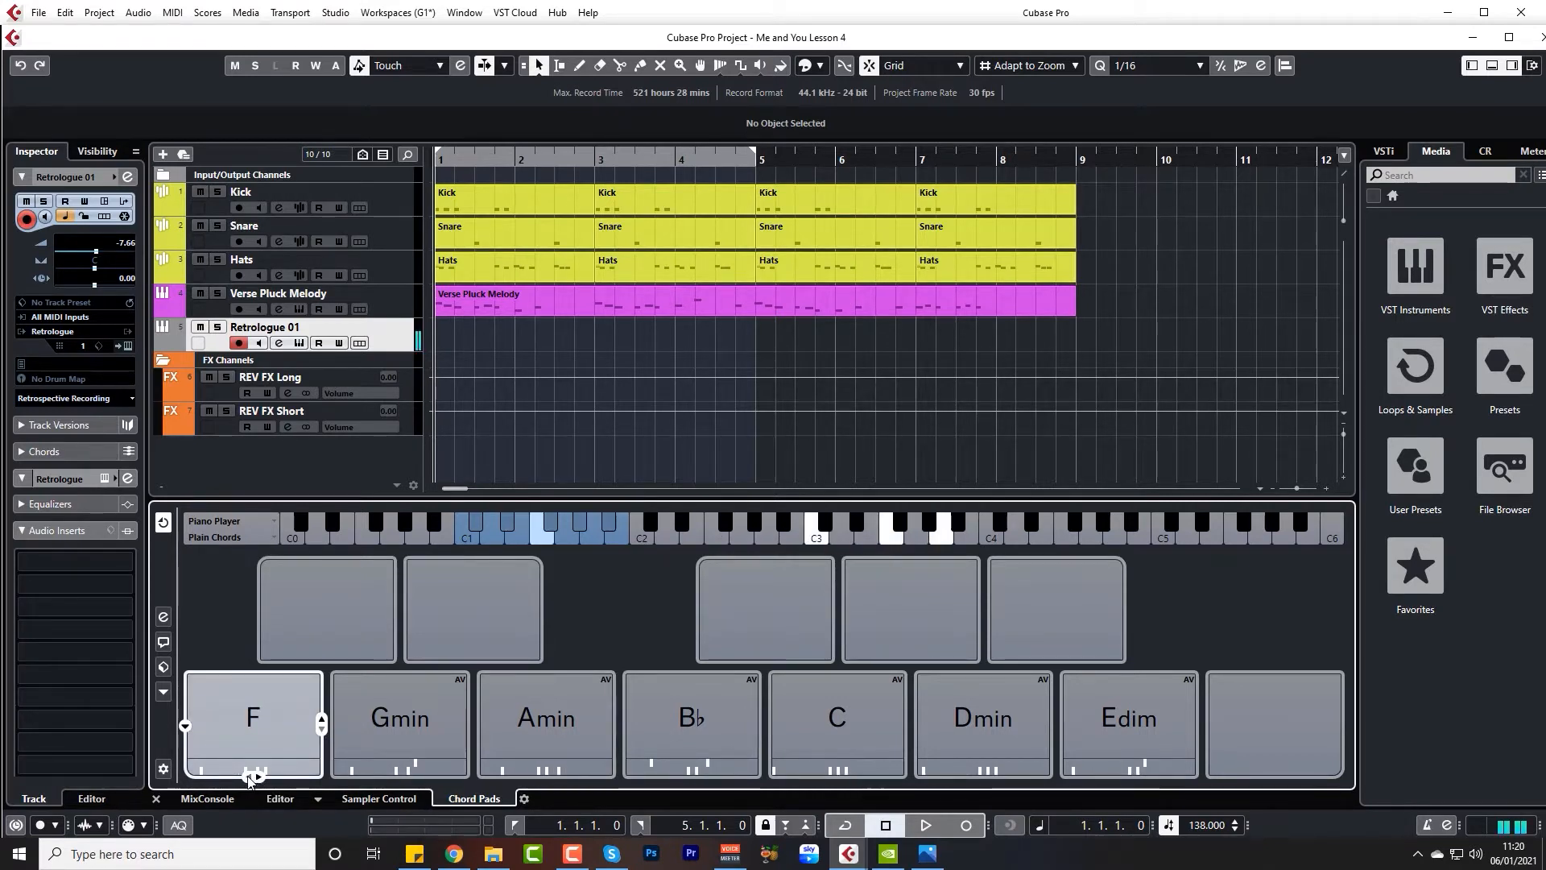
click(322, 731)
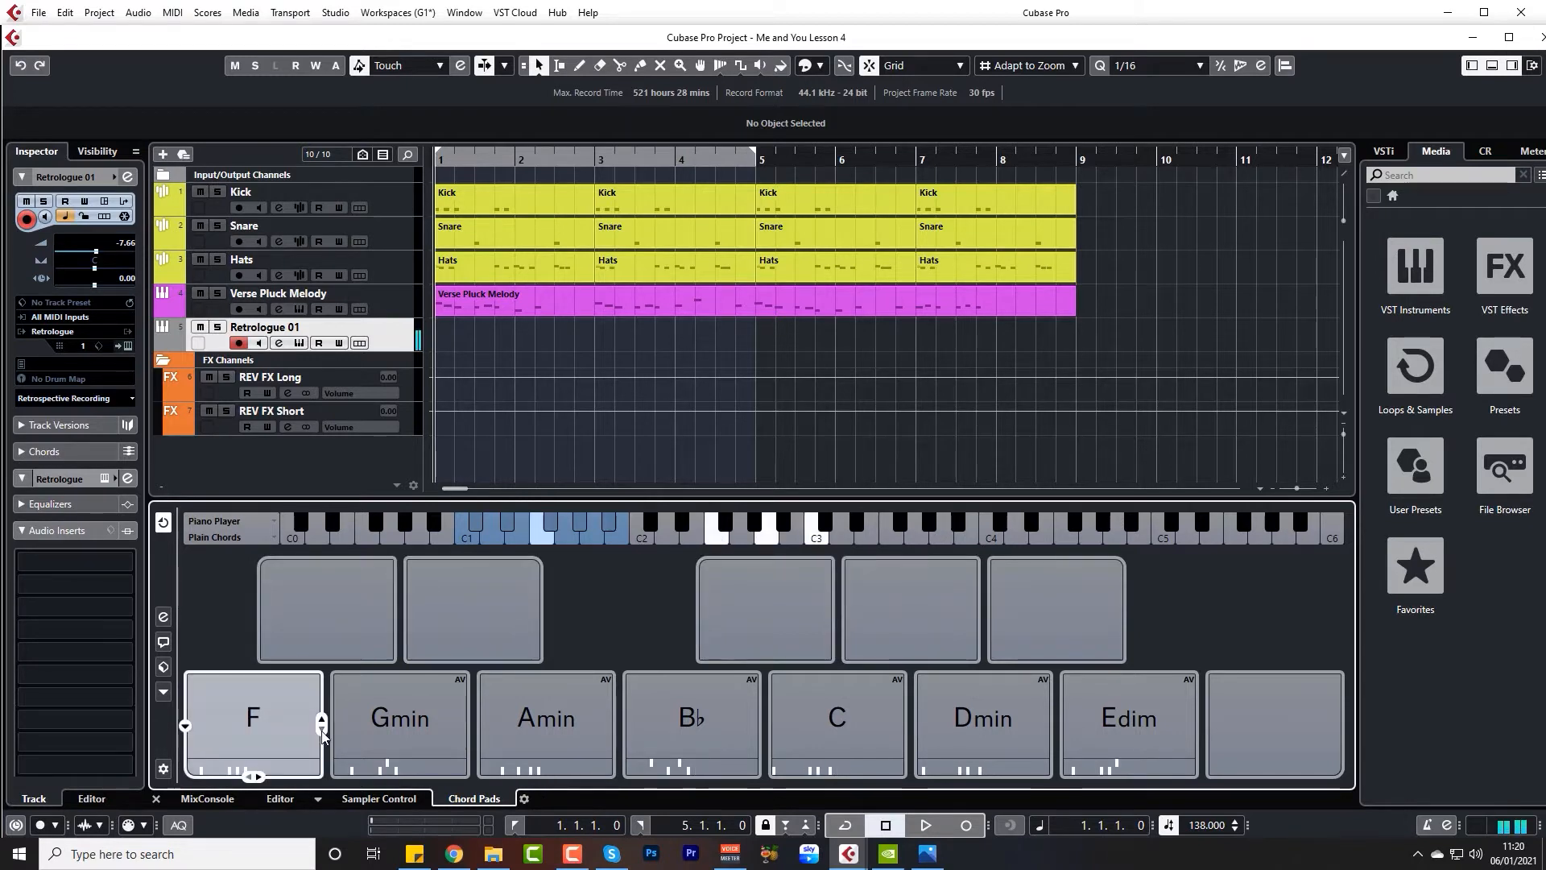
click(185, 726)
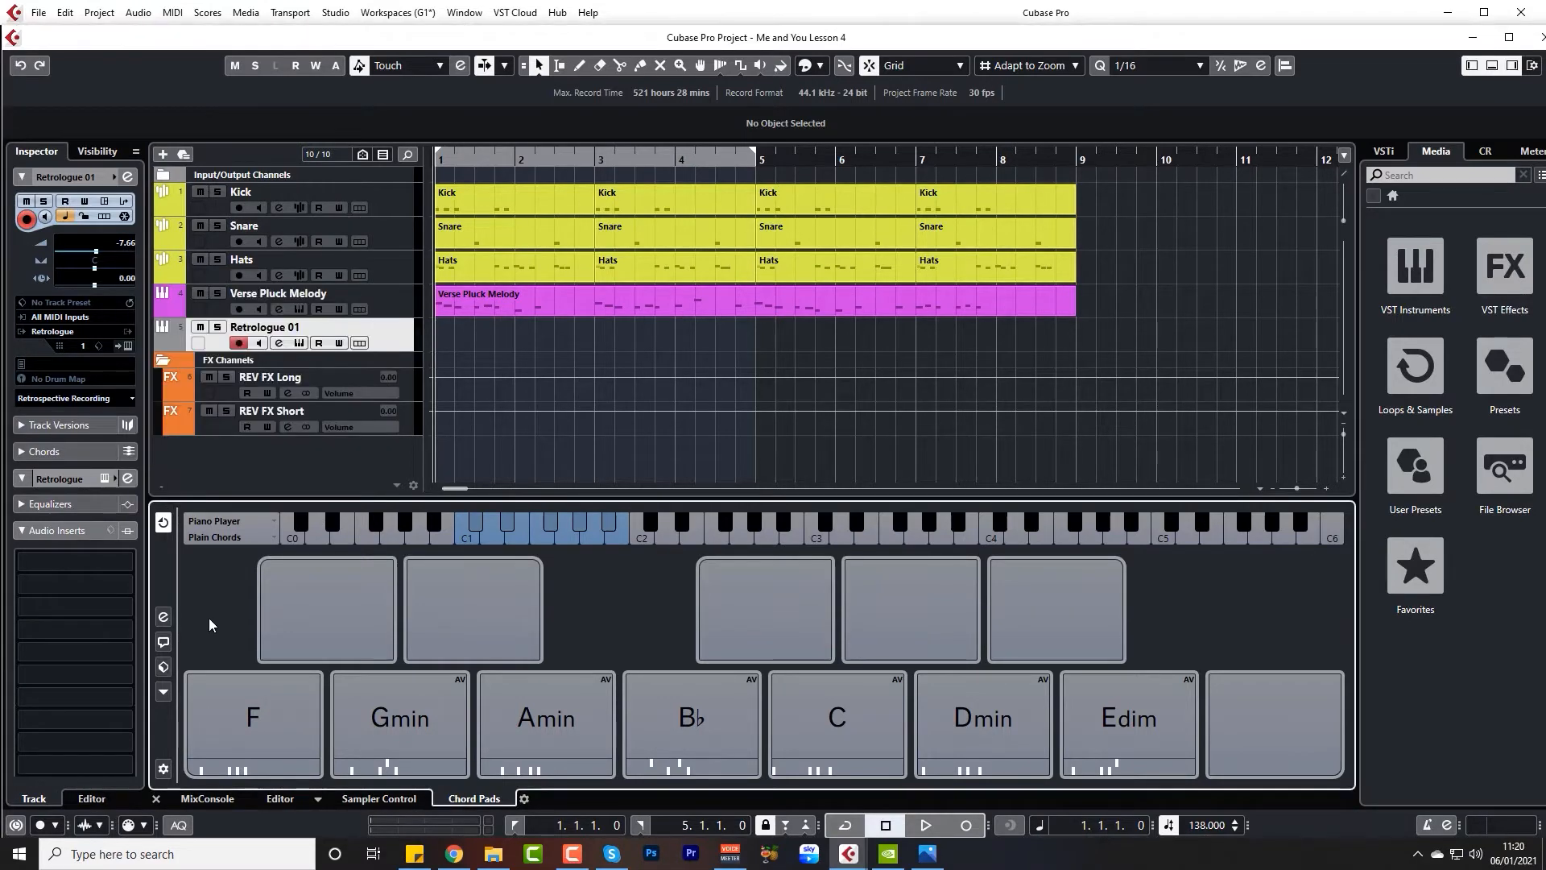
Open the Chord Assistant's Circle of Fifths and audition Gmin, Amin, Cmin and Ebmin around F
click(165, 642)
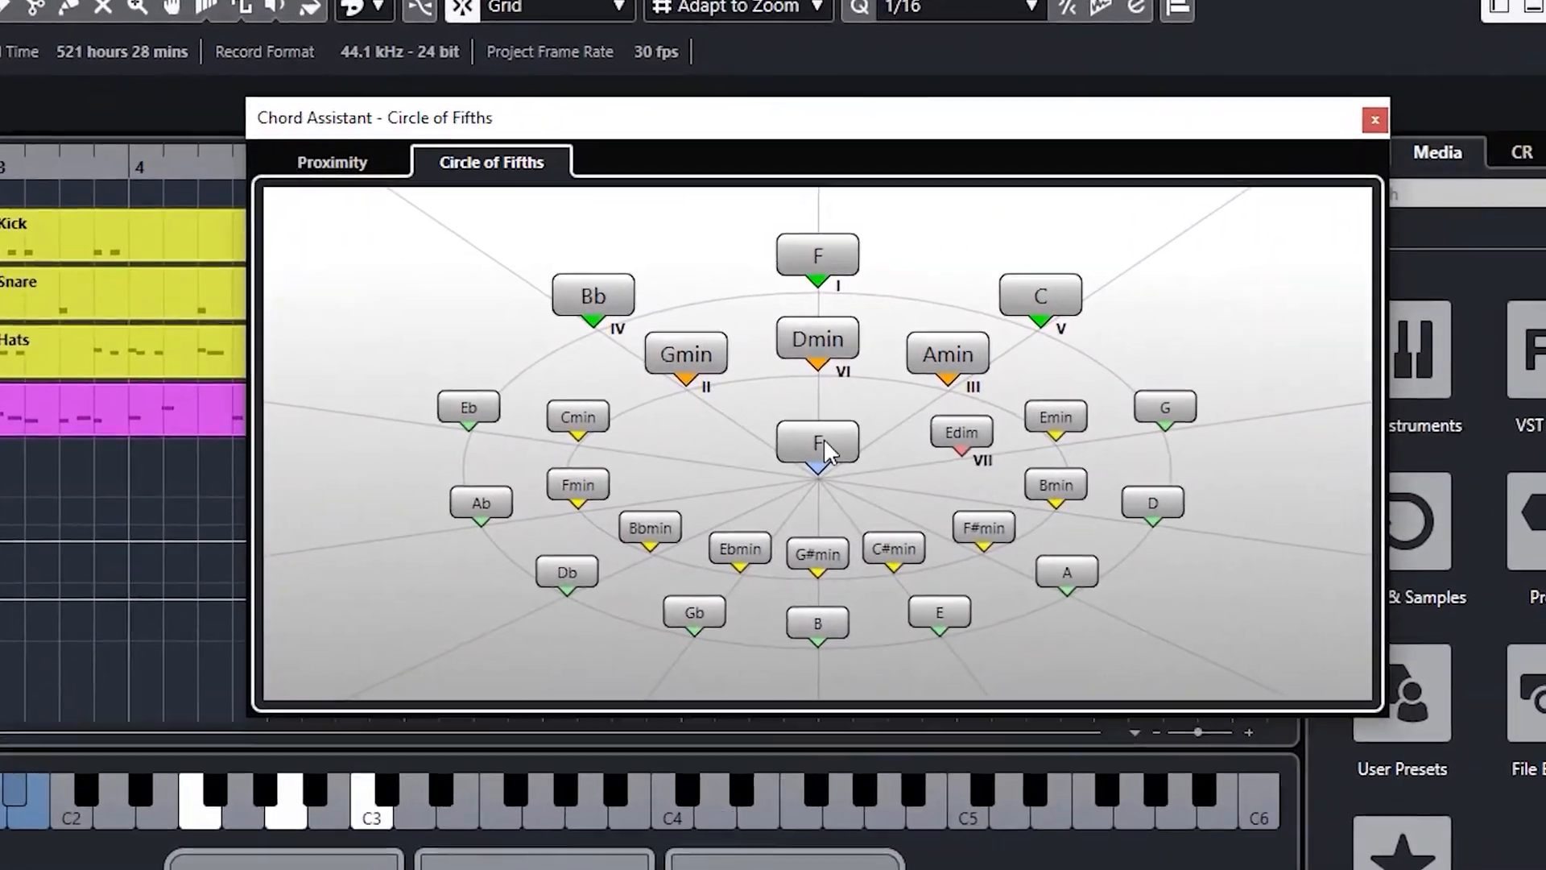
click(686, 359)
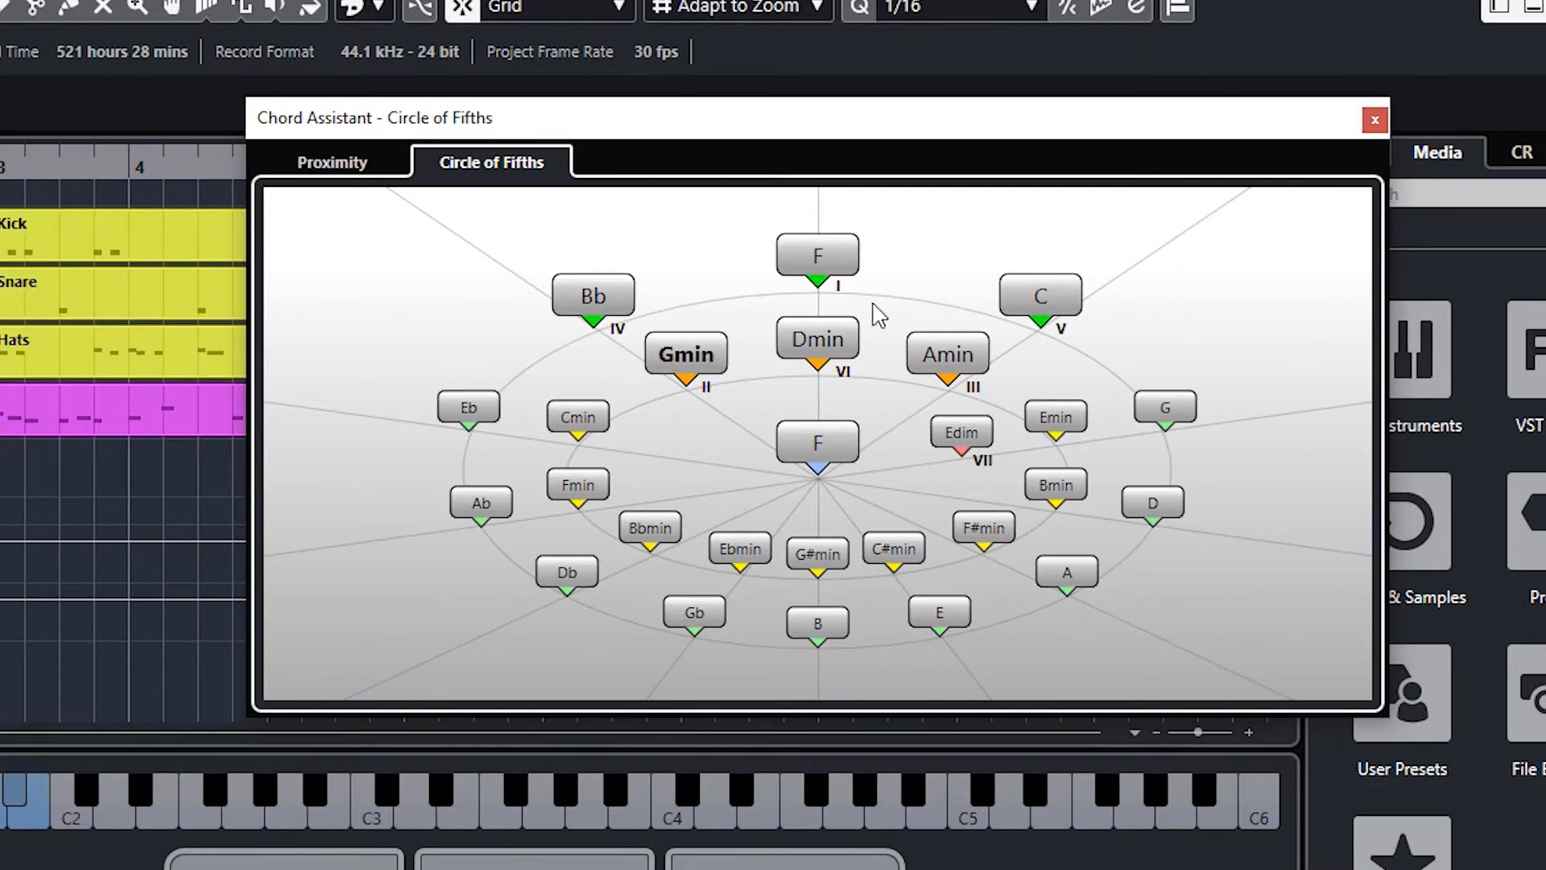
click(964, 364)
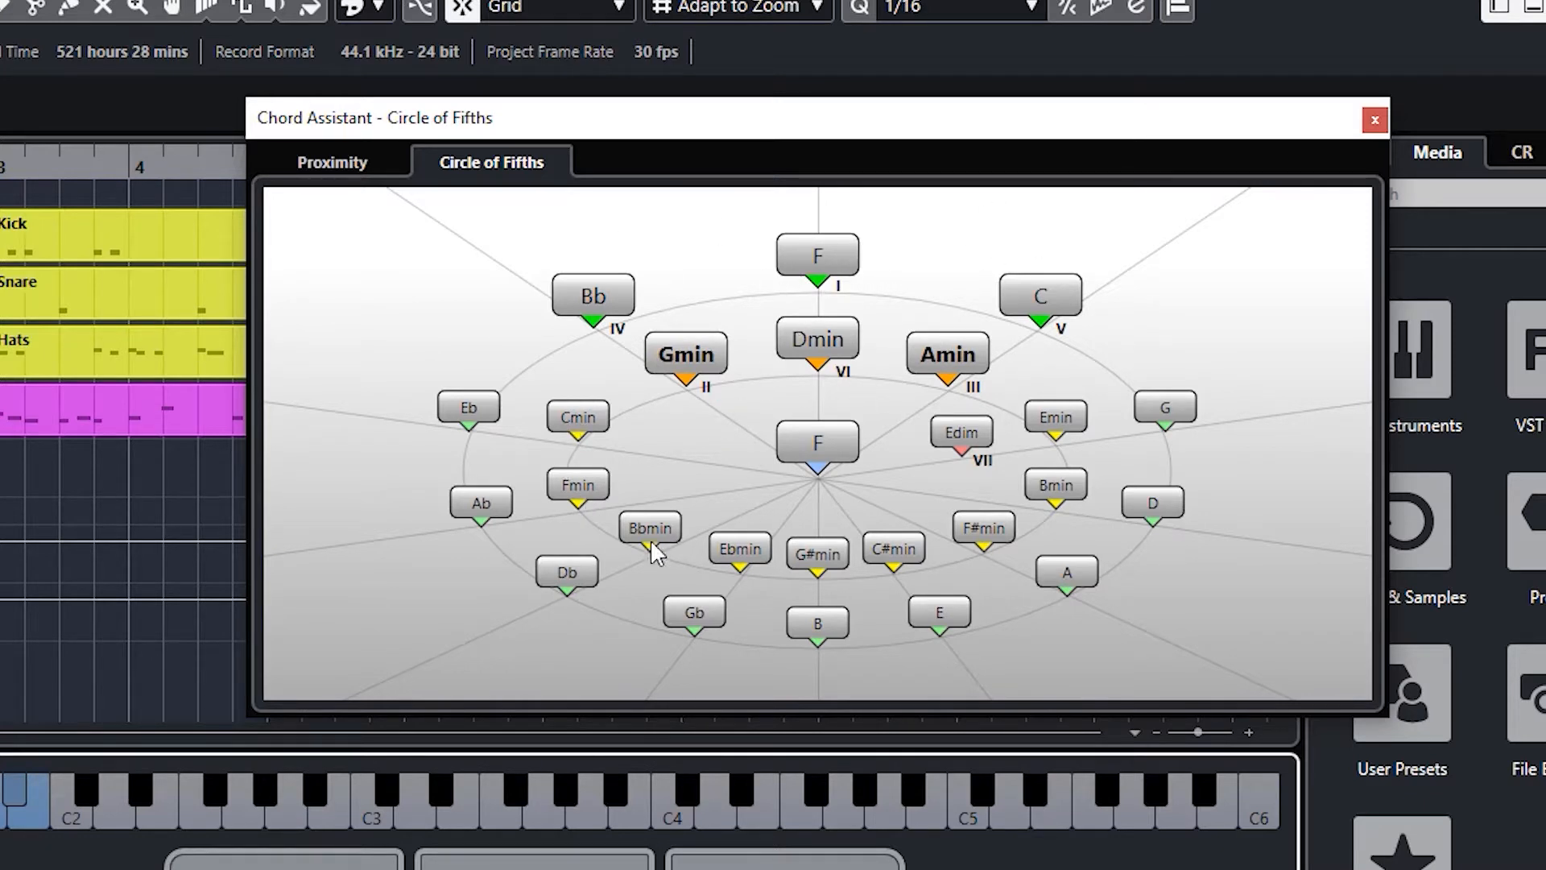
click(577, 420)
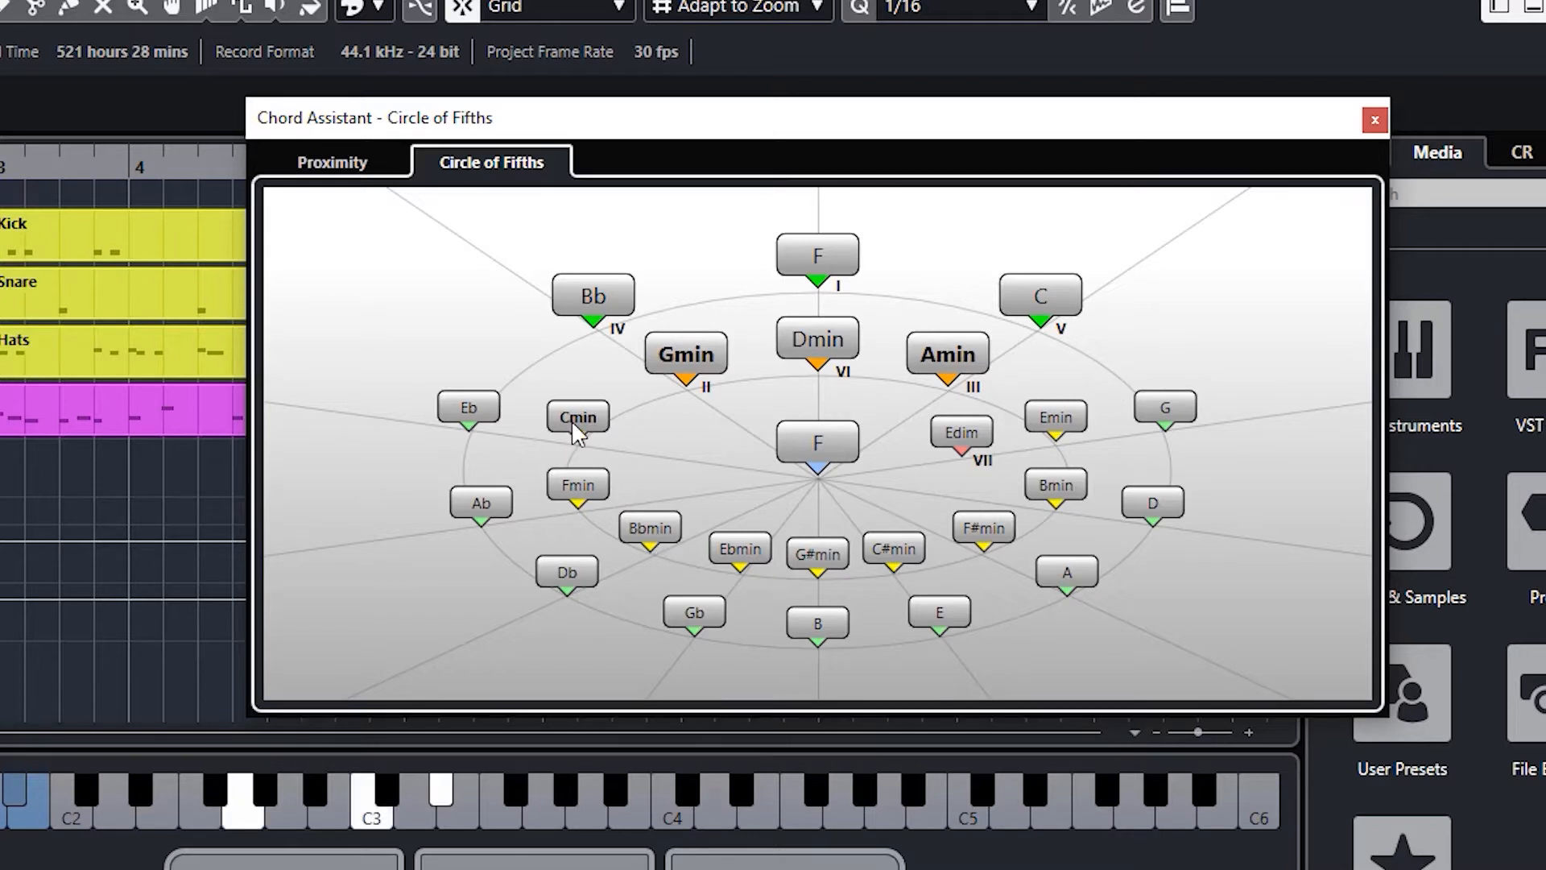
click(736, 554)
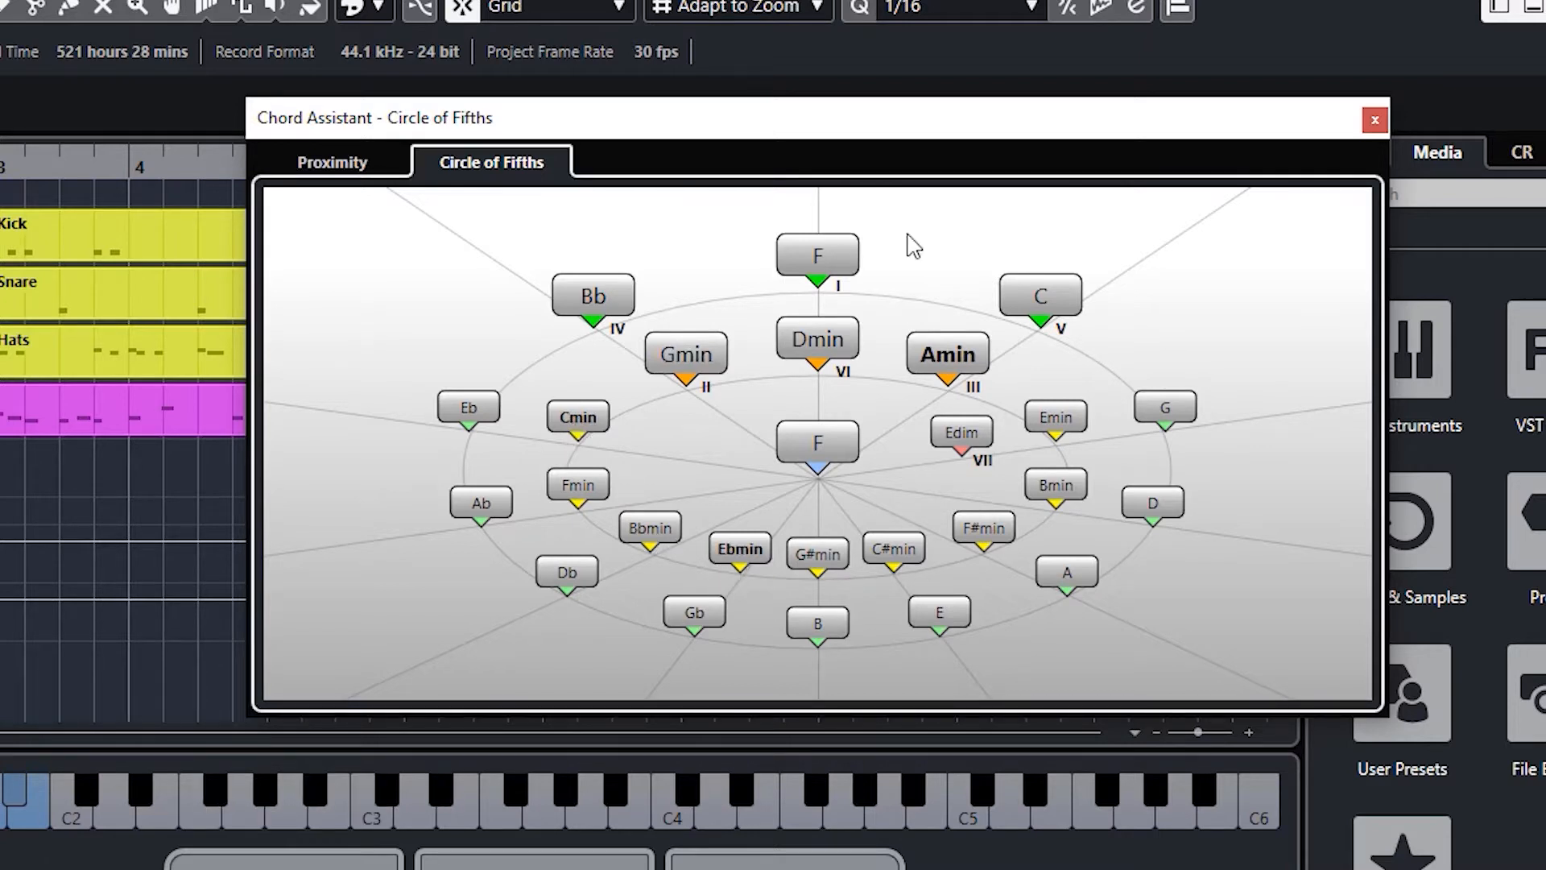
Audition the in-key chords F, Dmin, Amin, Gmin and Bb in the Circle of Fifths
click(820, 256)
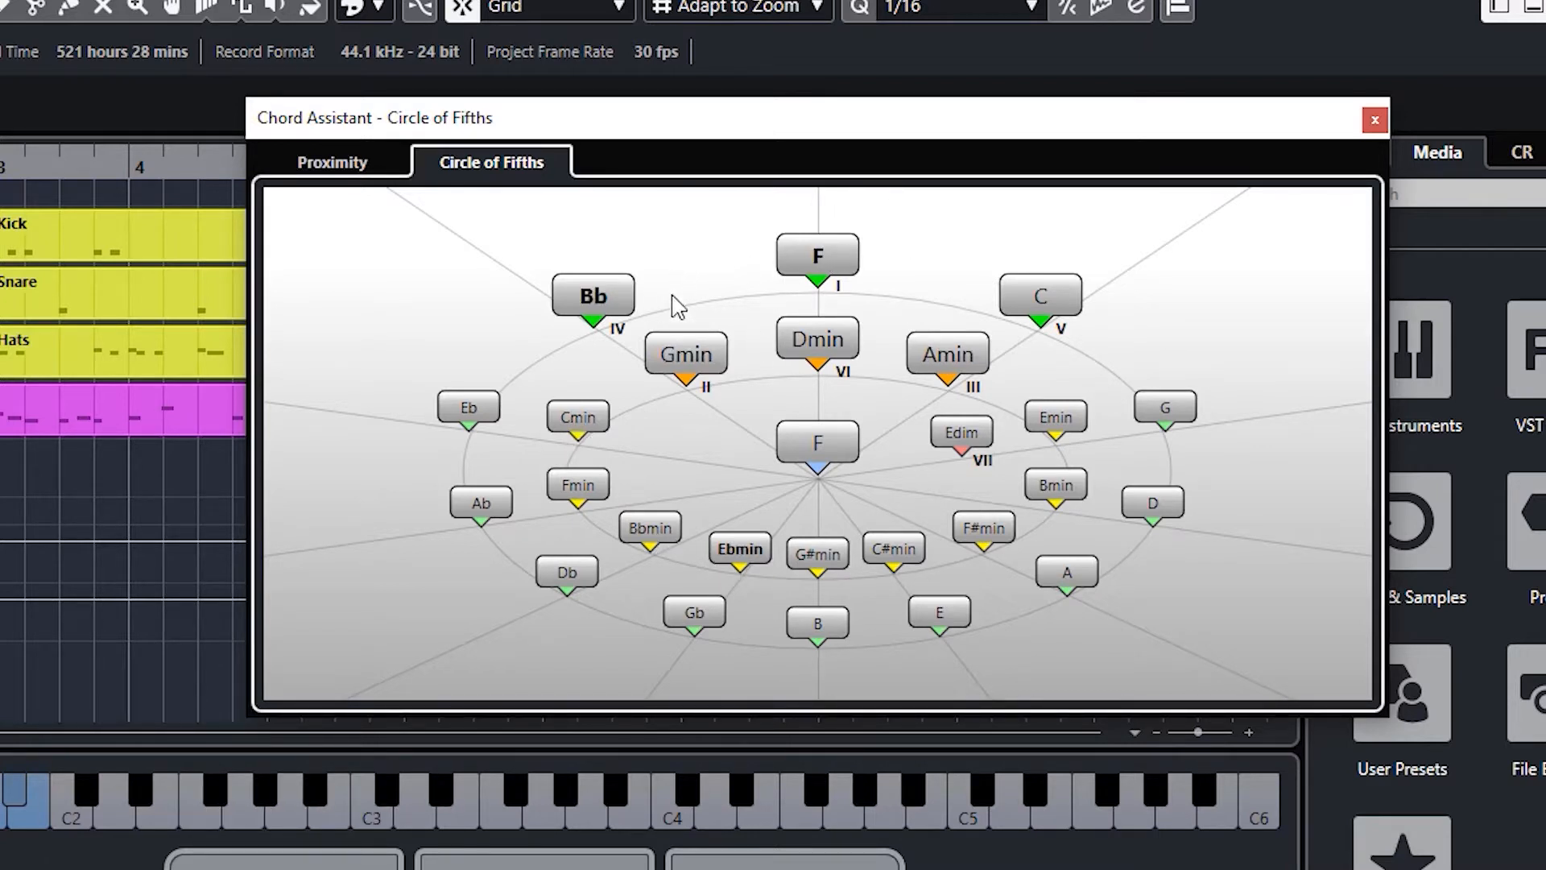
click(837, 261)
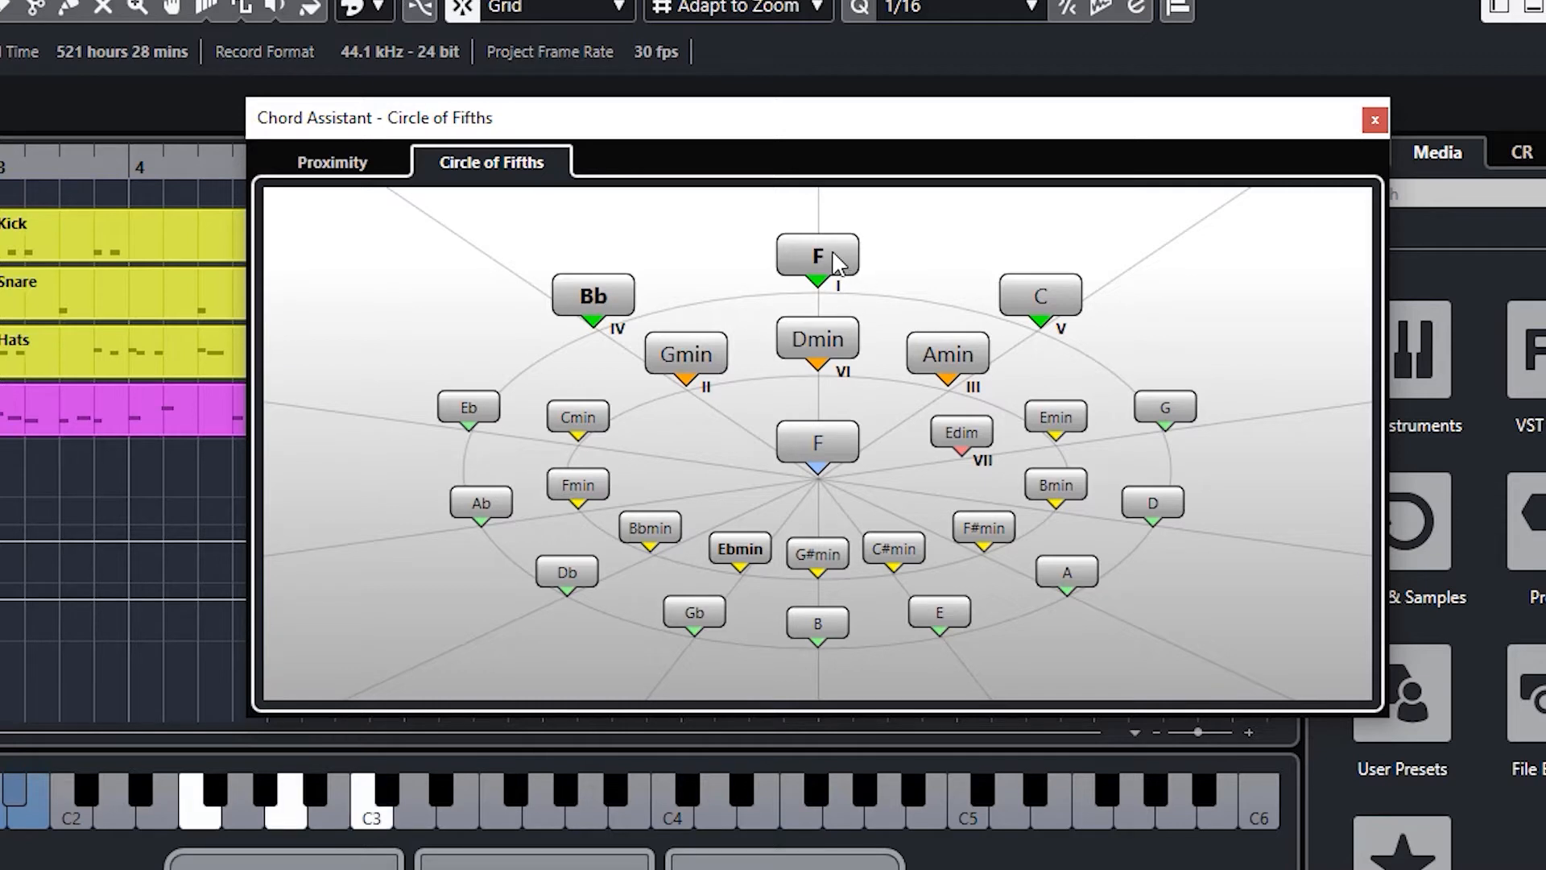
click(829, 339)
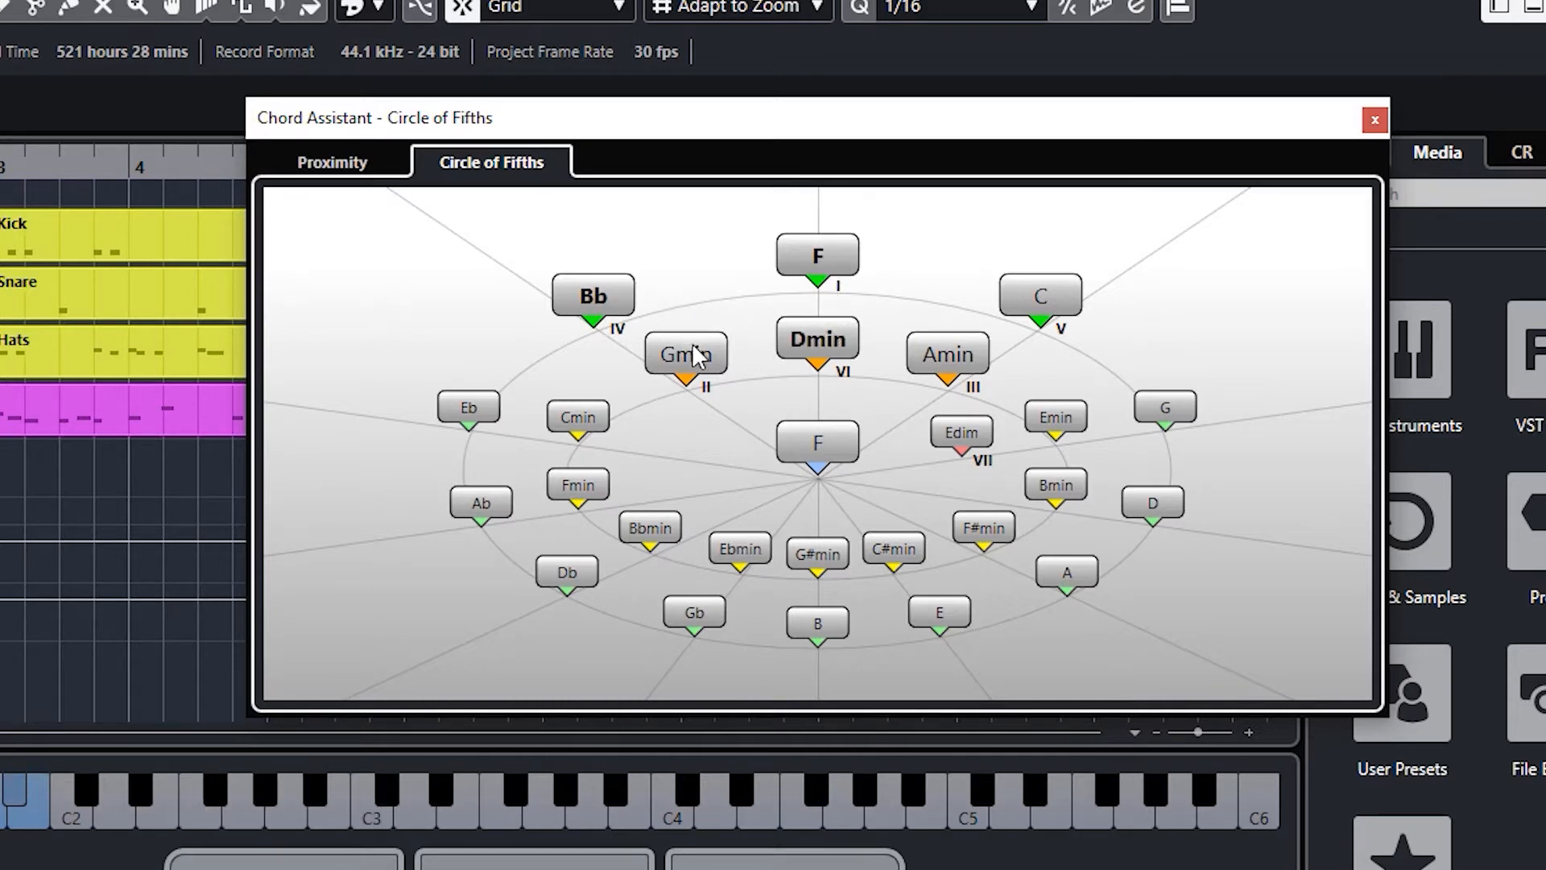
click(936, 355)
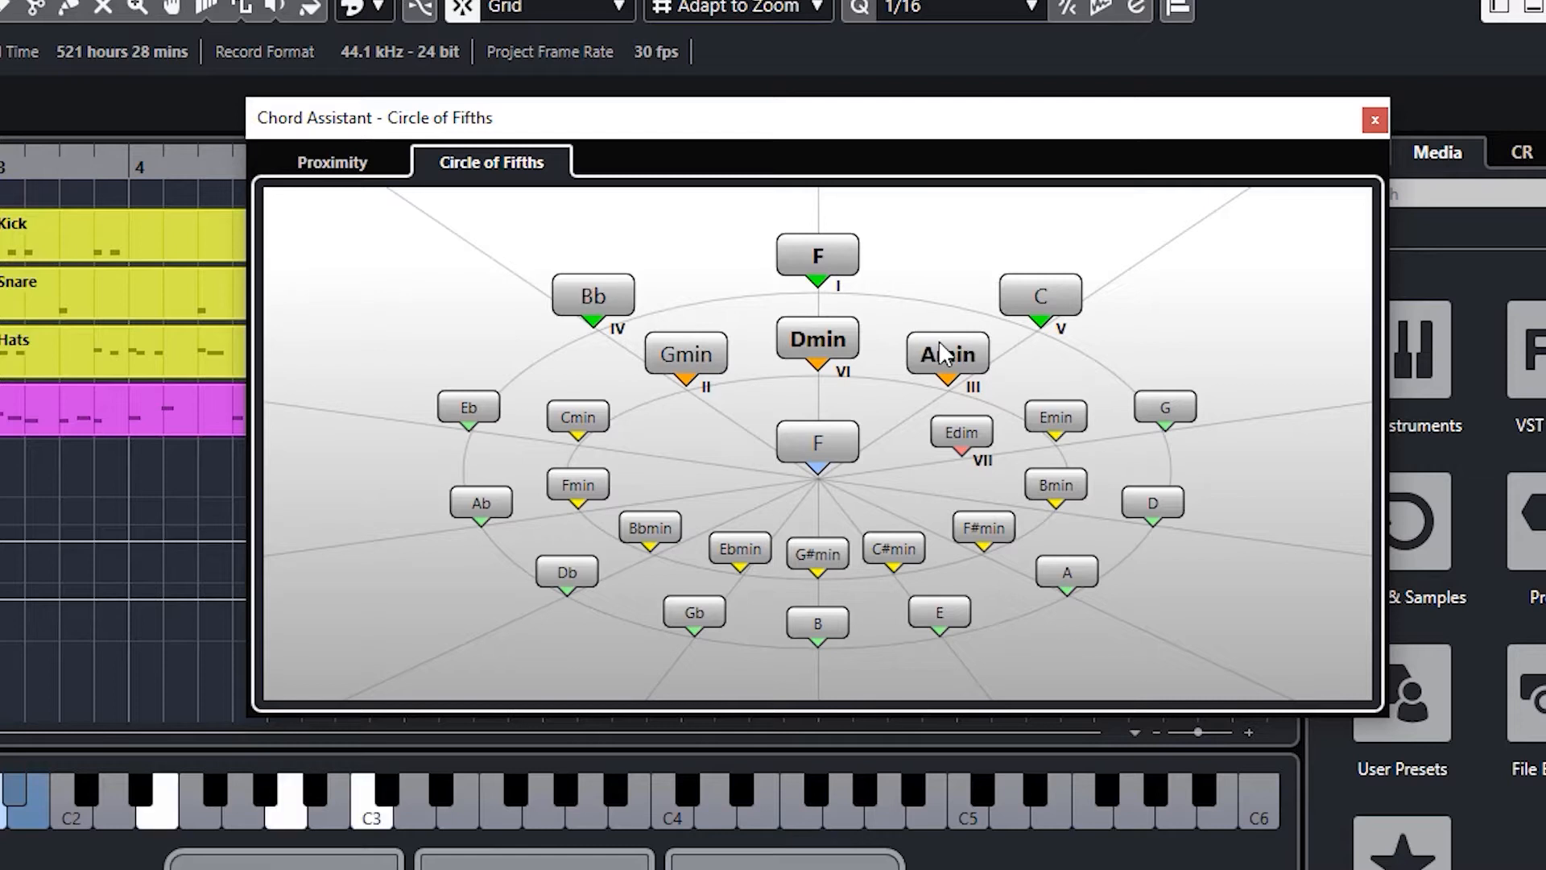
click(686, 353)
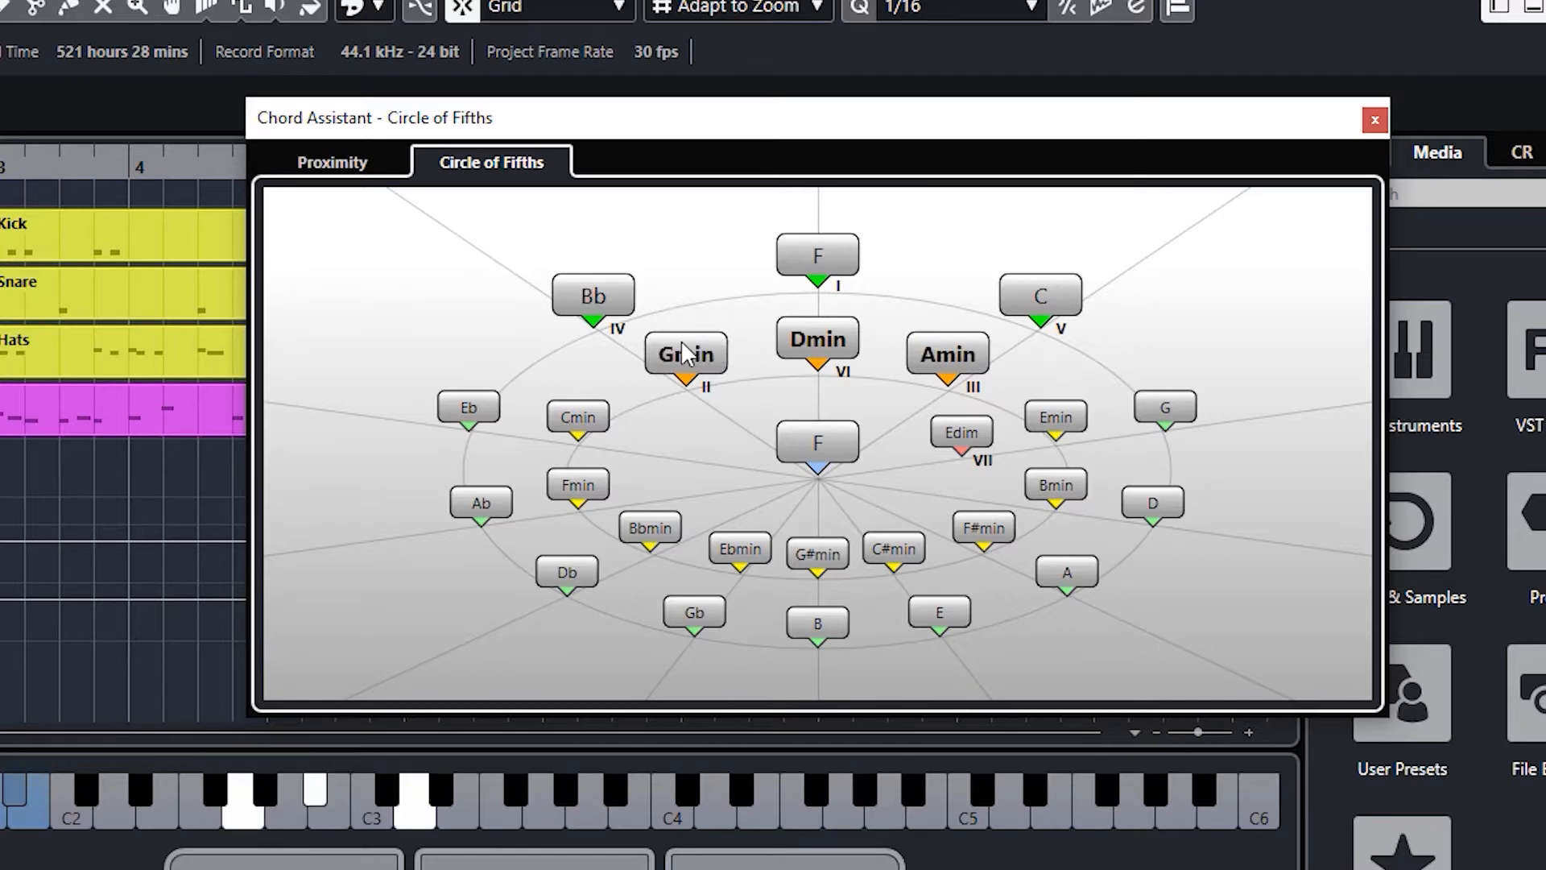
click(628, 306)
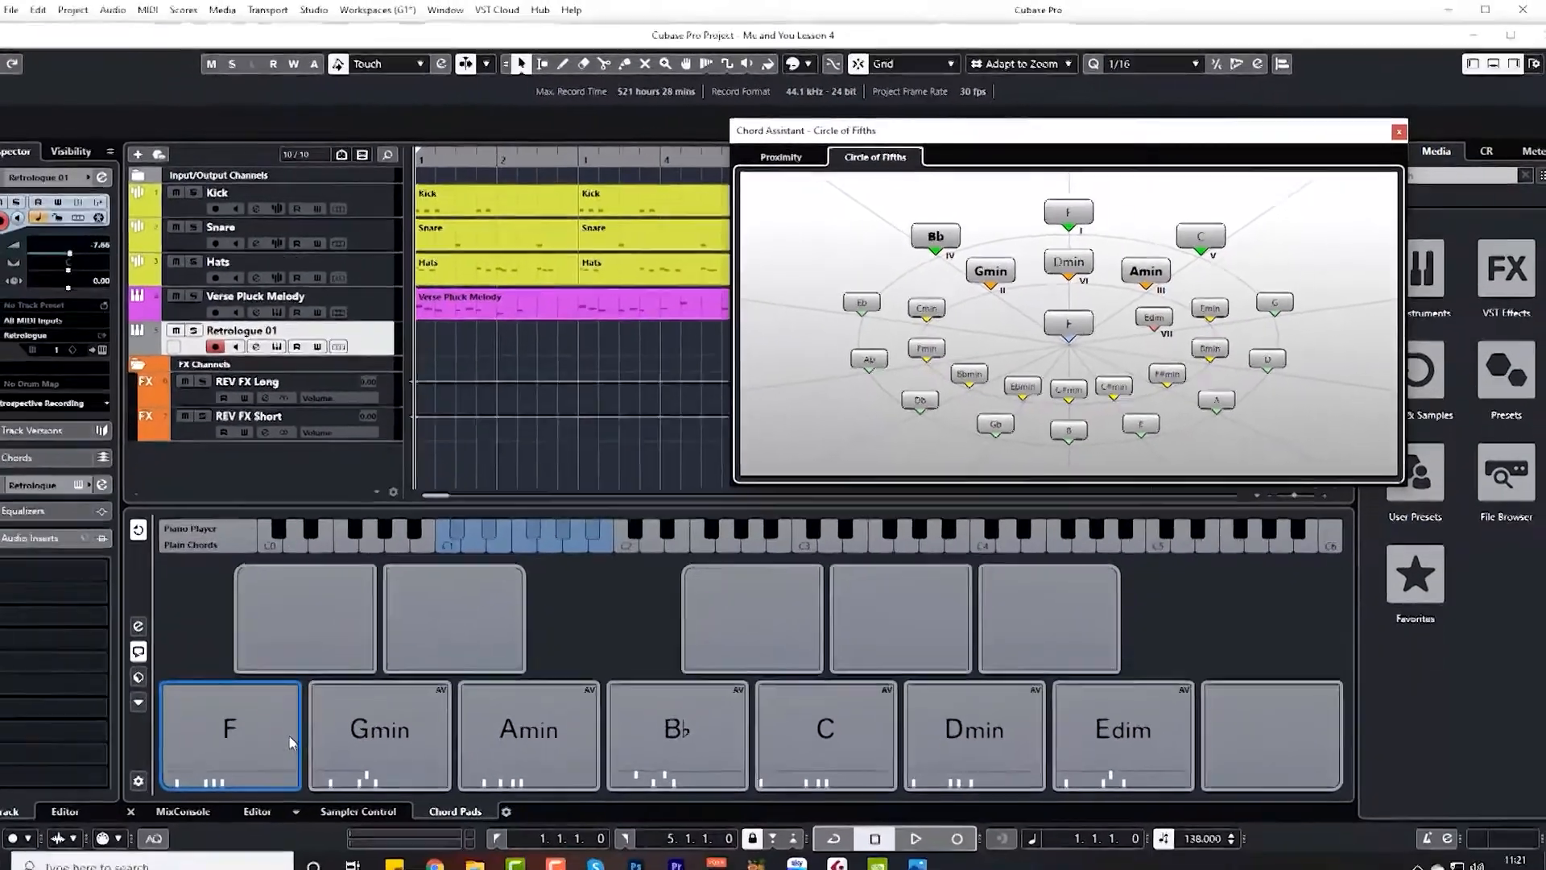
Close the Chord Assistant, audition the B♭ chord pad and place its chord at bar 1 on the Retrologue 01 track
click(560, 815)
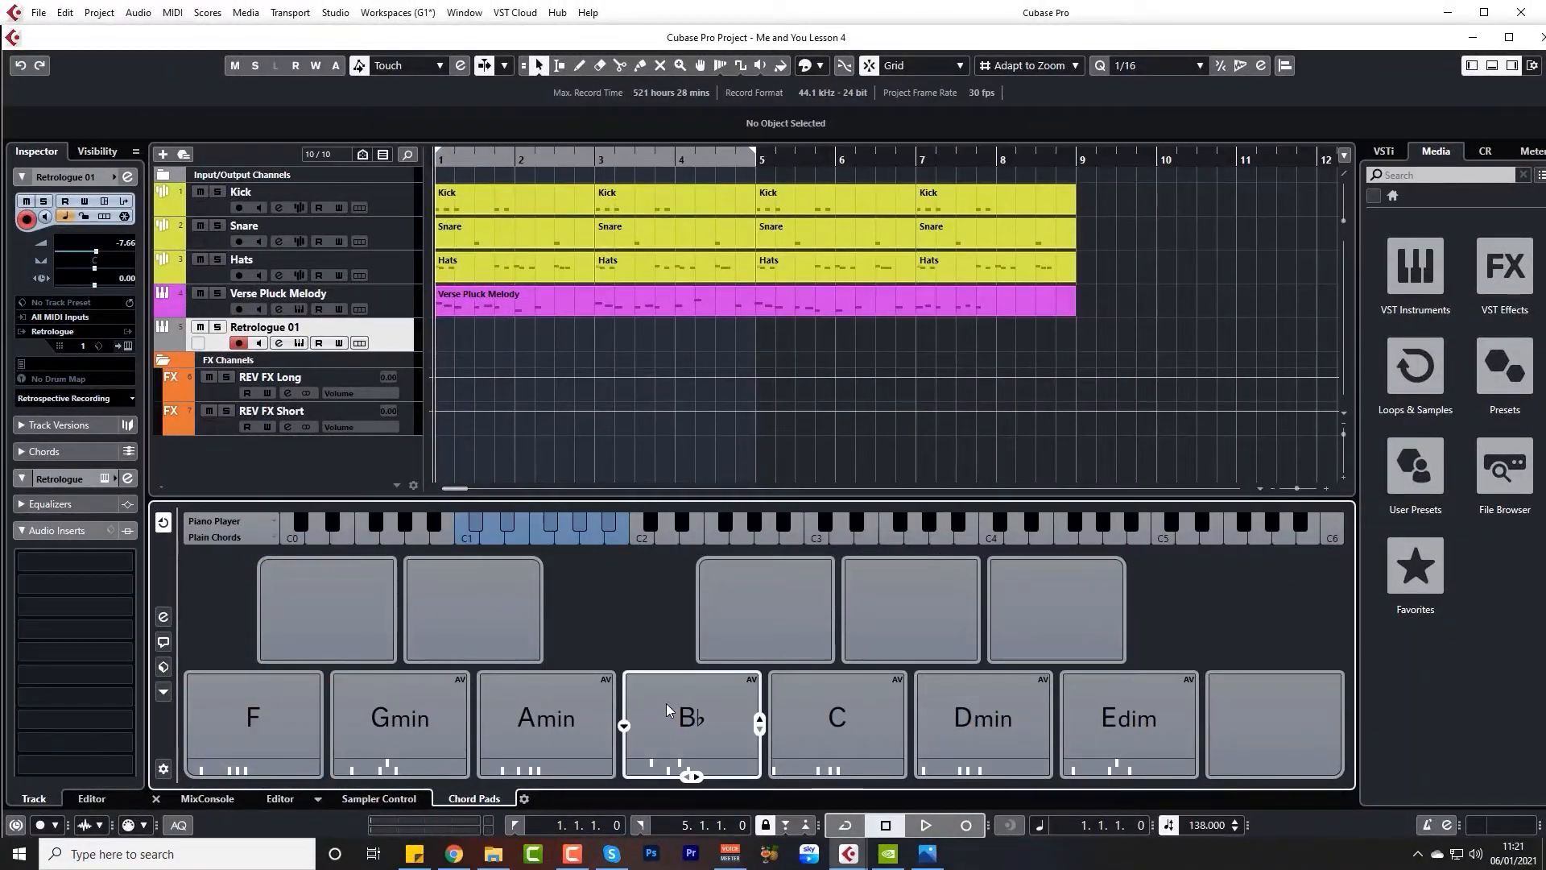
click(684, 717)
drag(685, 725, 455, 346)
Play the B♭ chord with the other tracks and lower the Retrologue 01 track volume to -9.42
key(space)
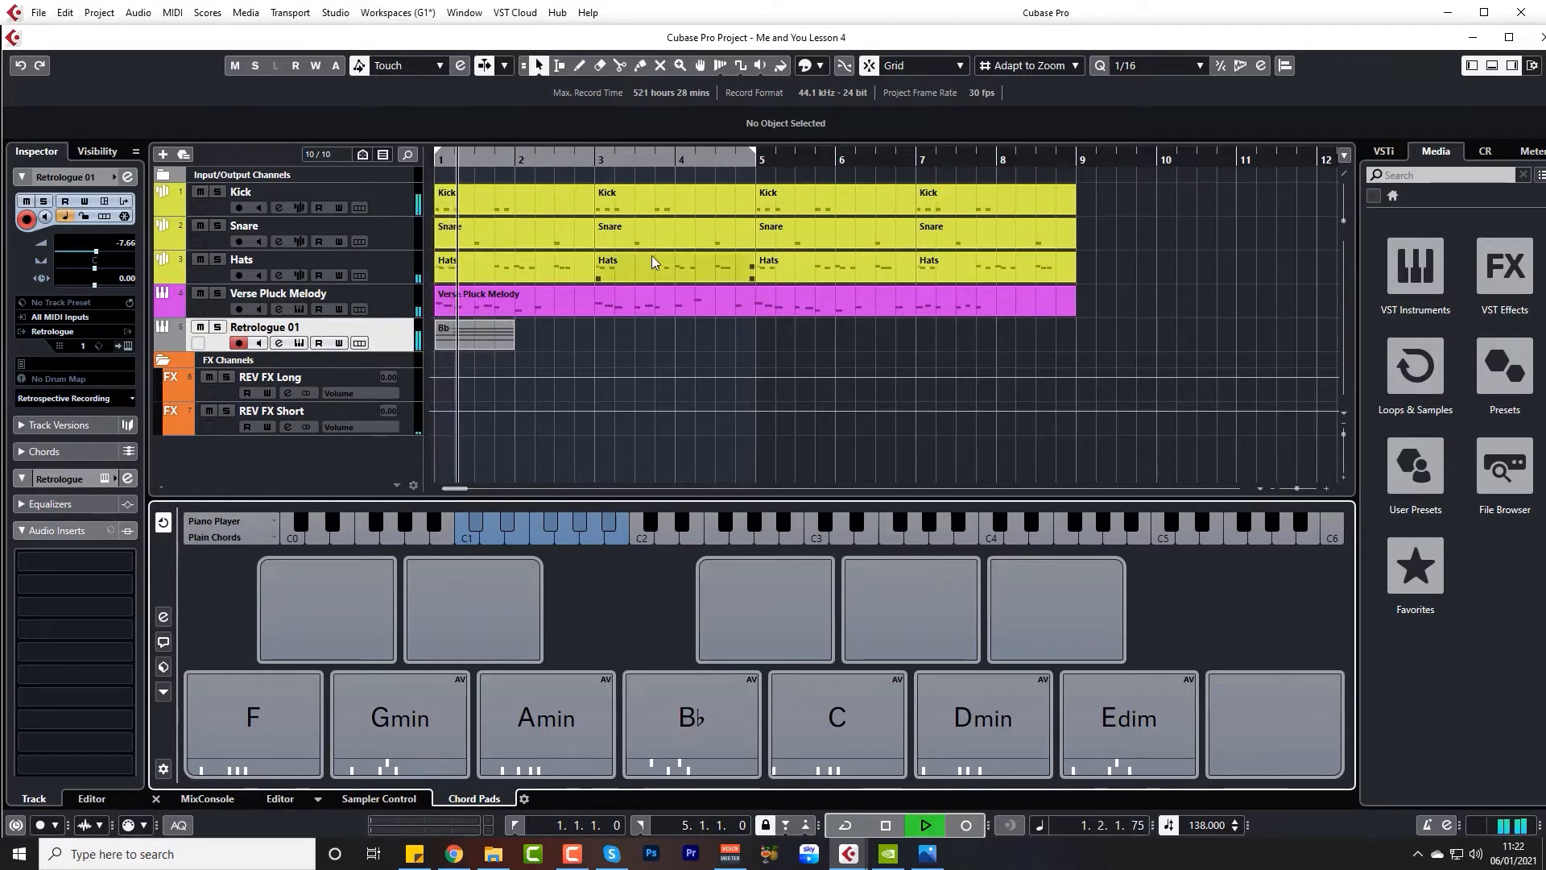
key(space)
scroll(125, 249, down, 2)
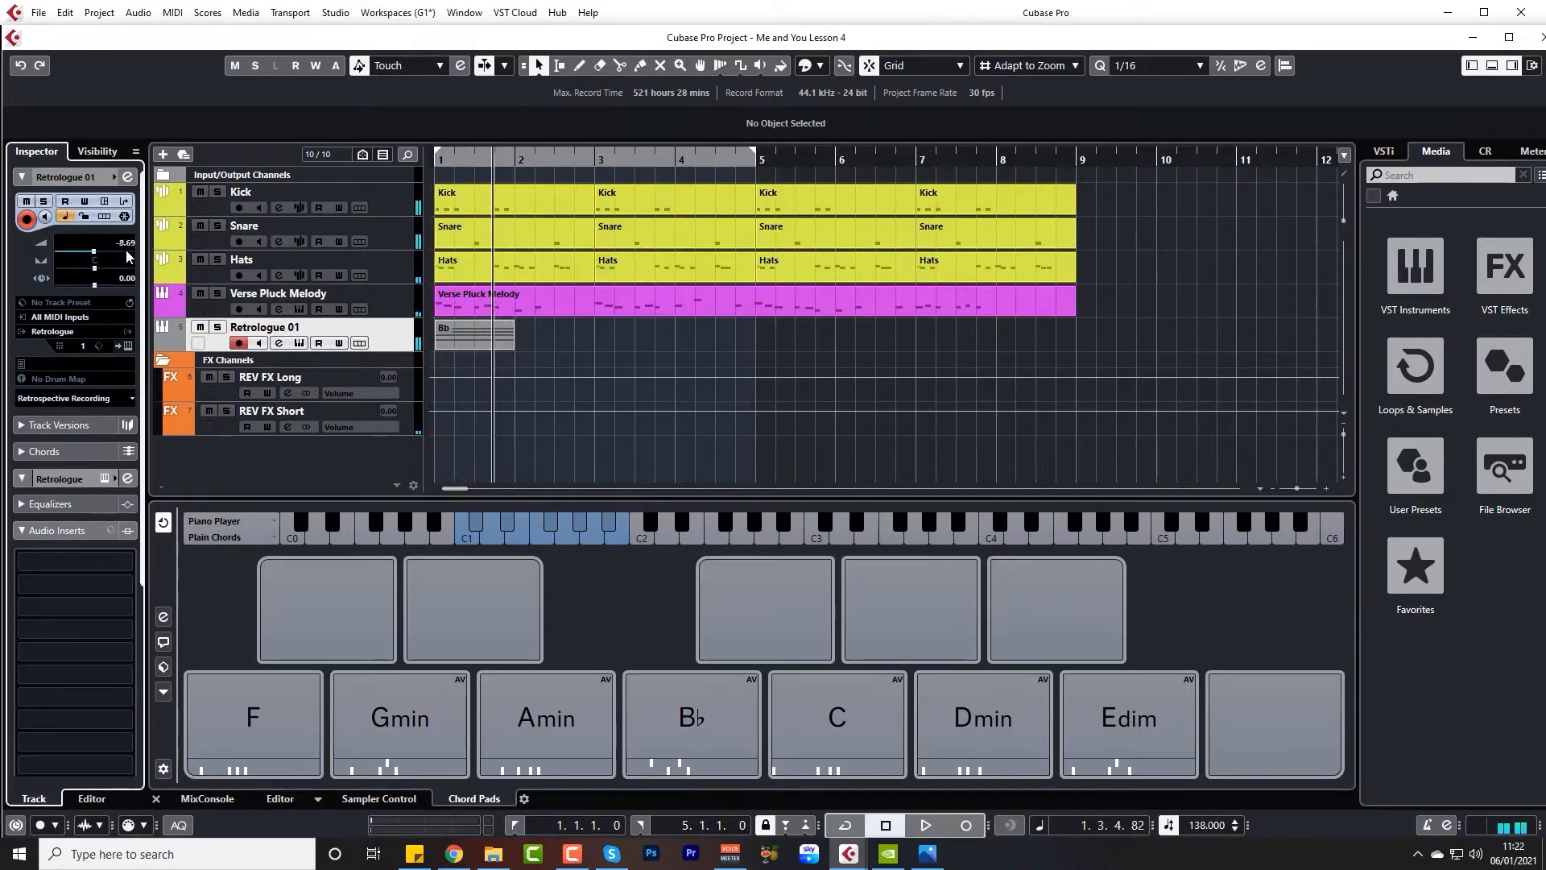
key(space)
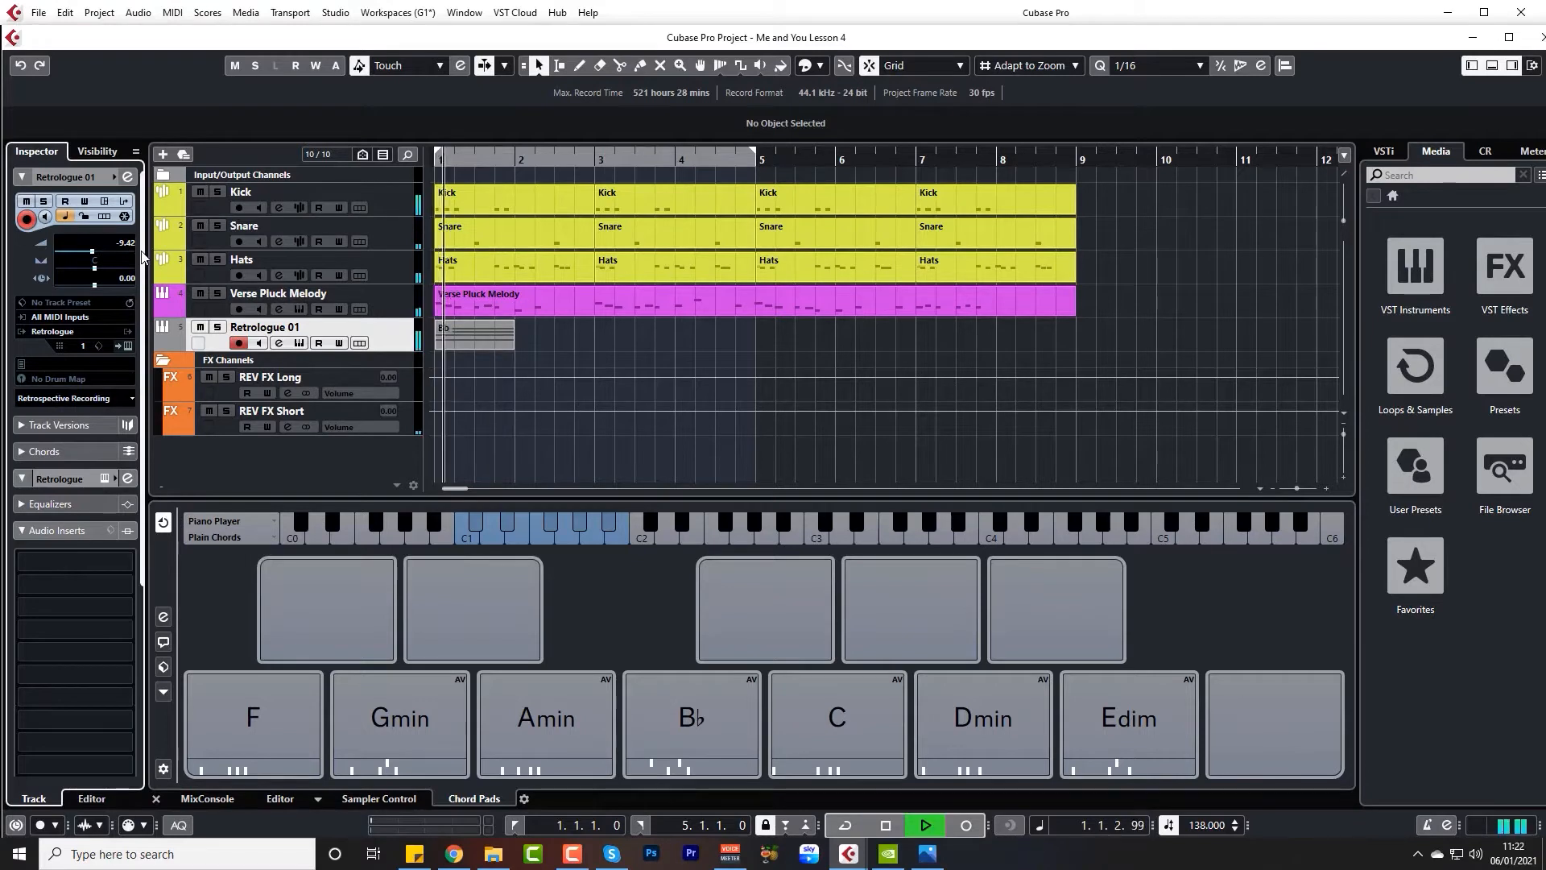
key(space)
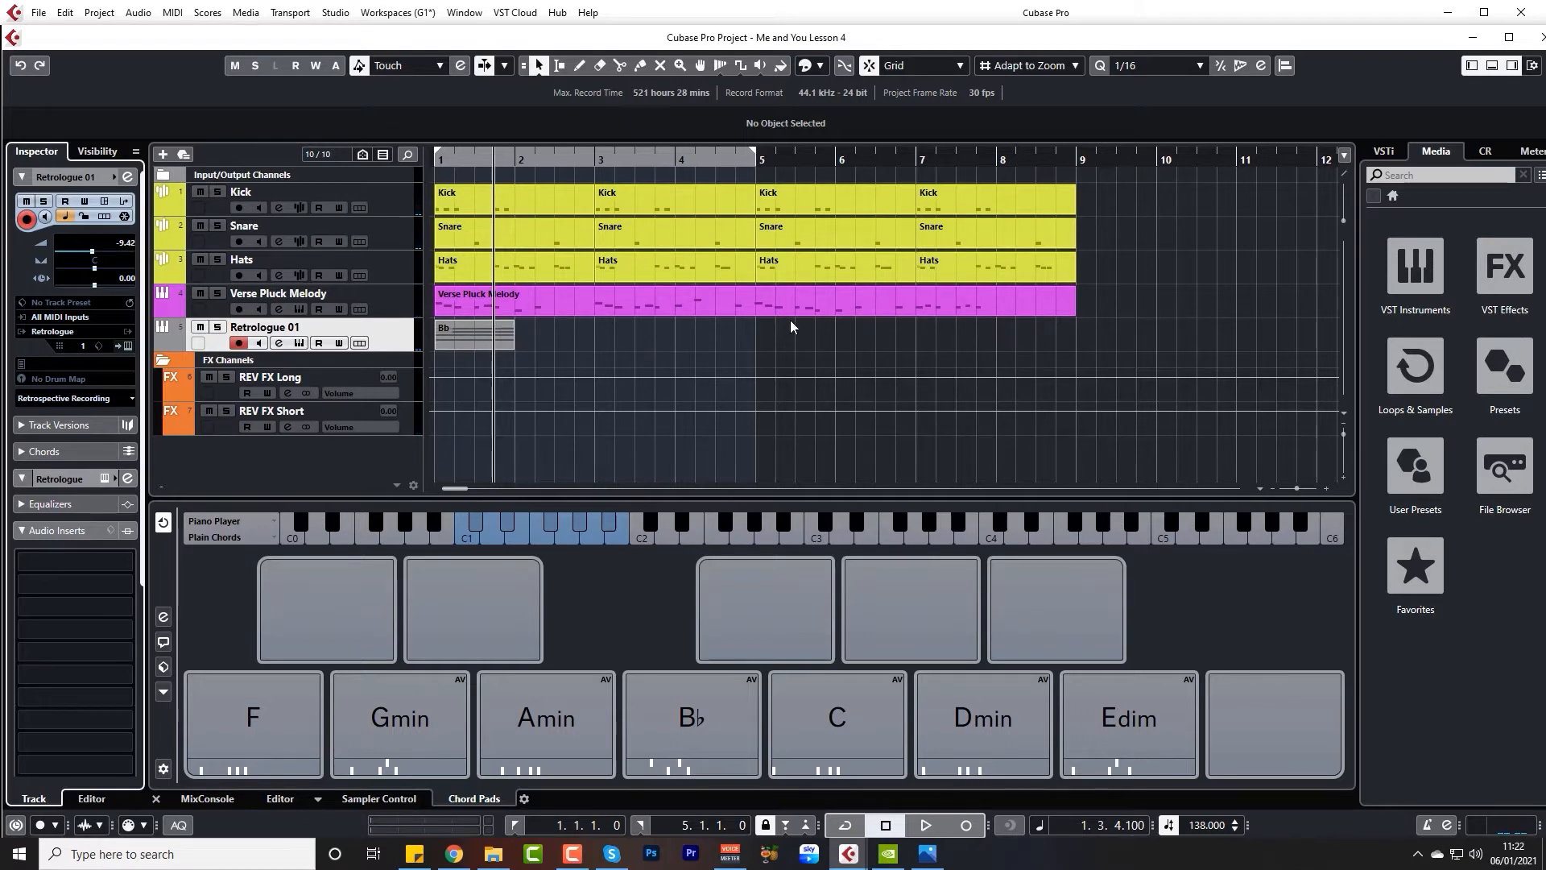
Place the Dmin chord at bar 2, F at bar 3 and Gmin at bar 4 on the Retrologue 01 track
click(997, 736)
drag(997, 736, 533, 352)
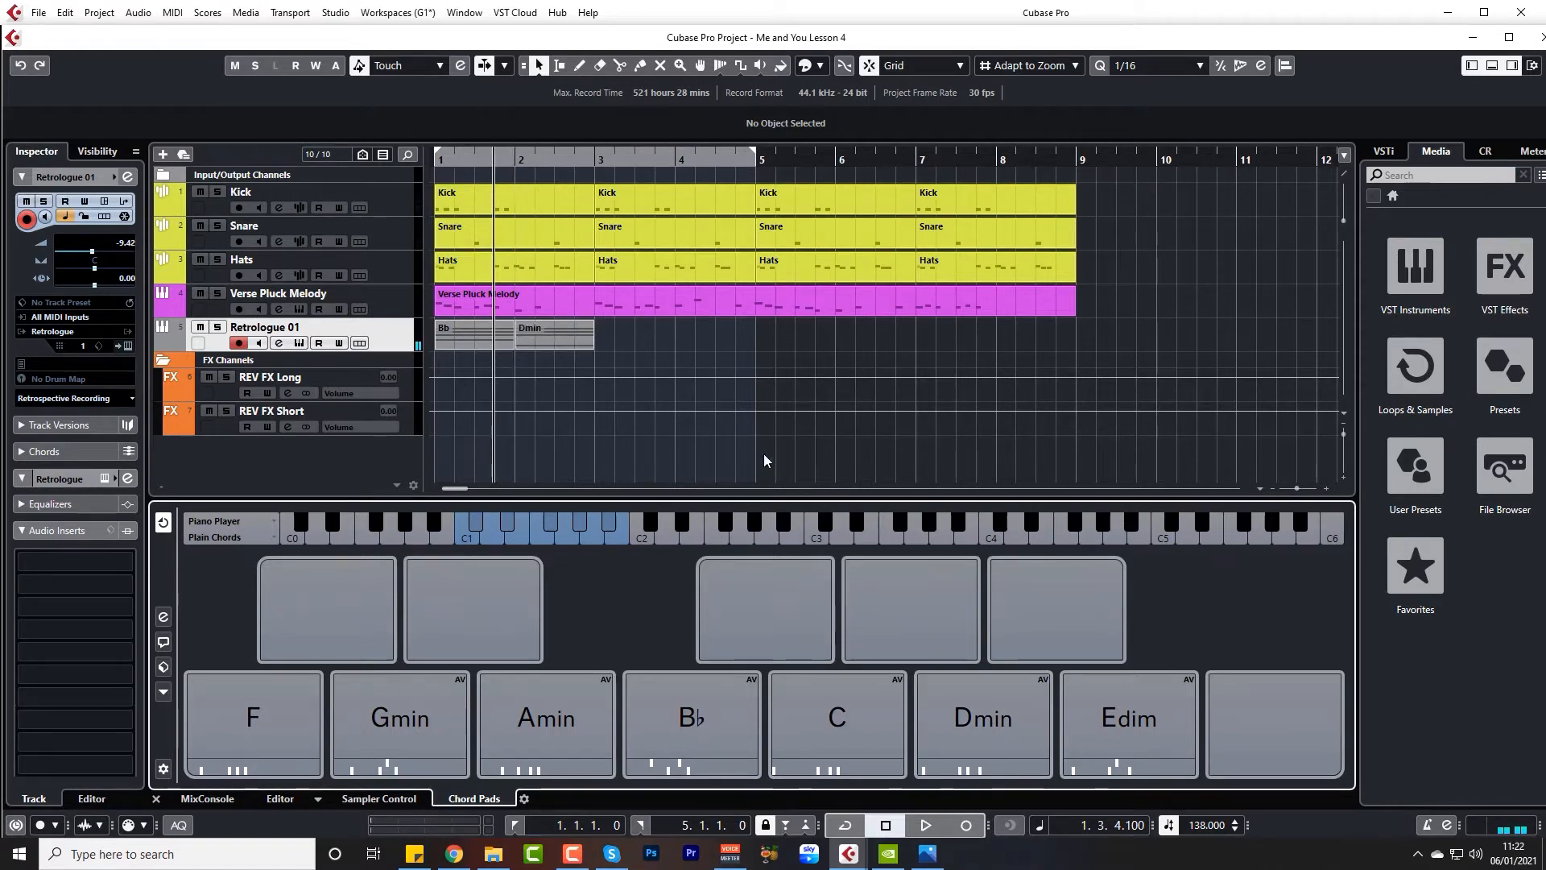
click(259, 716)
drag(258, 716, 600, 351)
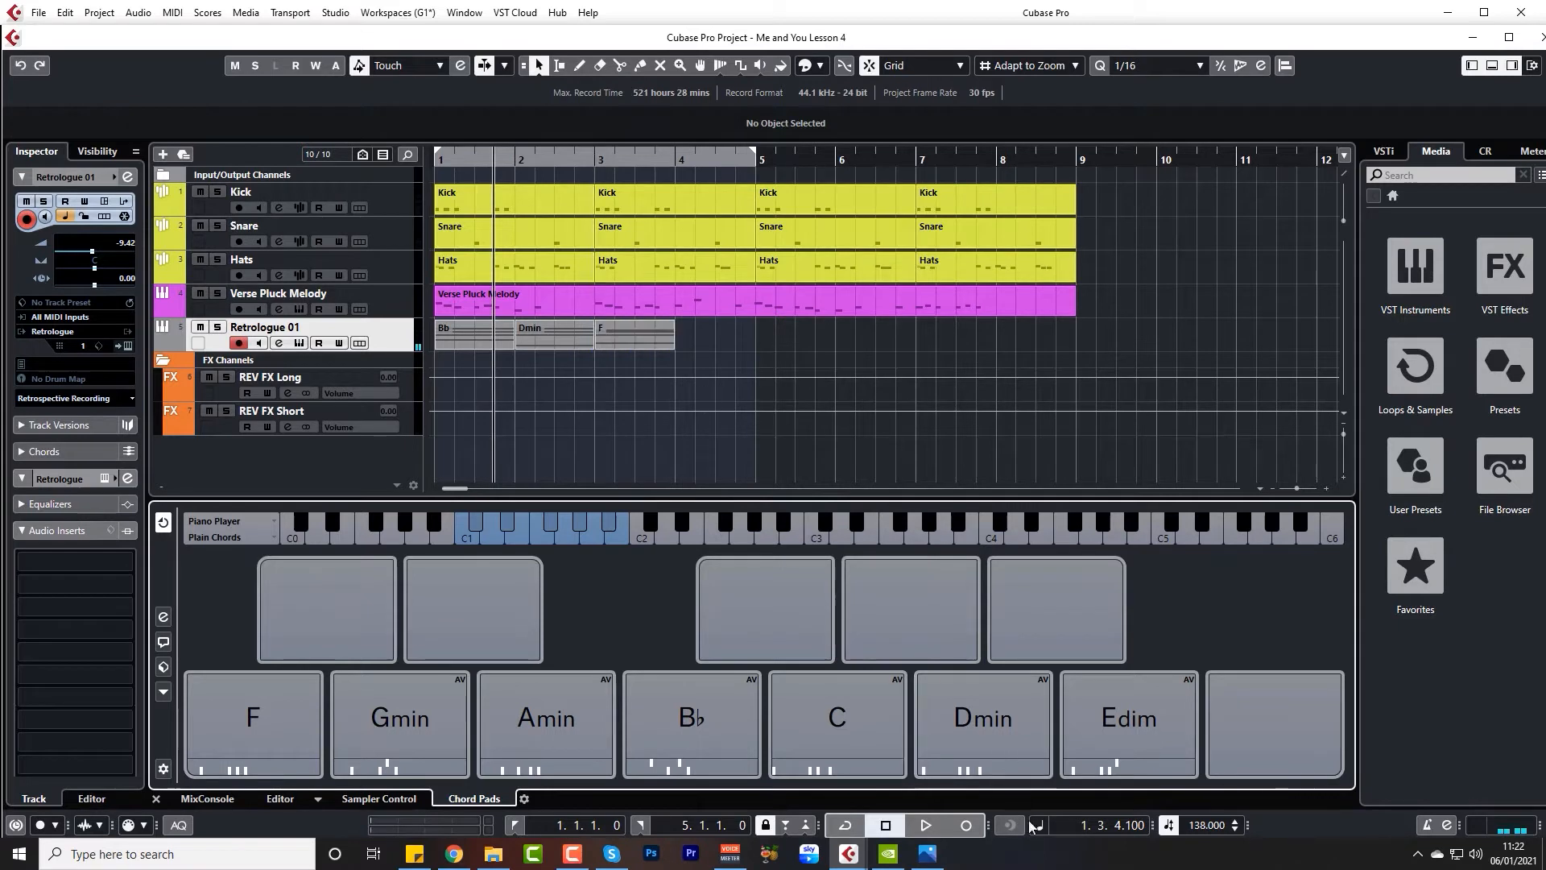
drag(423, 724, 684, 347)
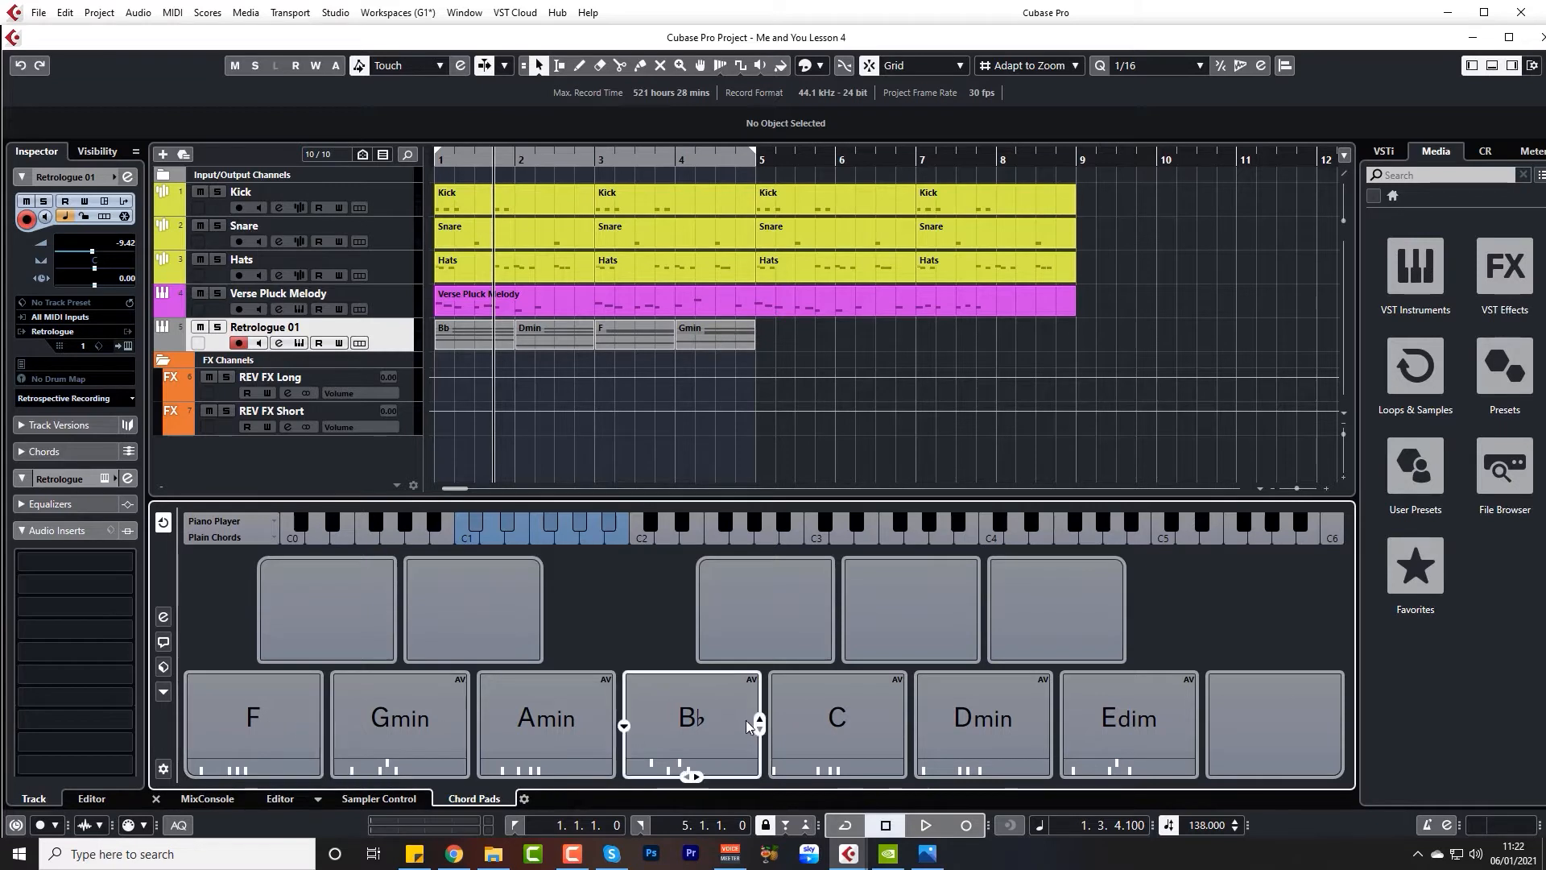
Audition the B♭, Dmin, F and Gmin chord pads in progression order
click(703, 713)
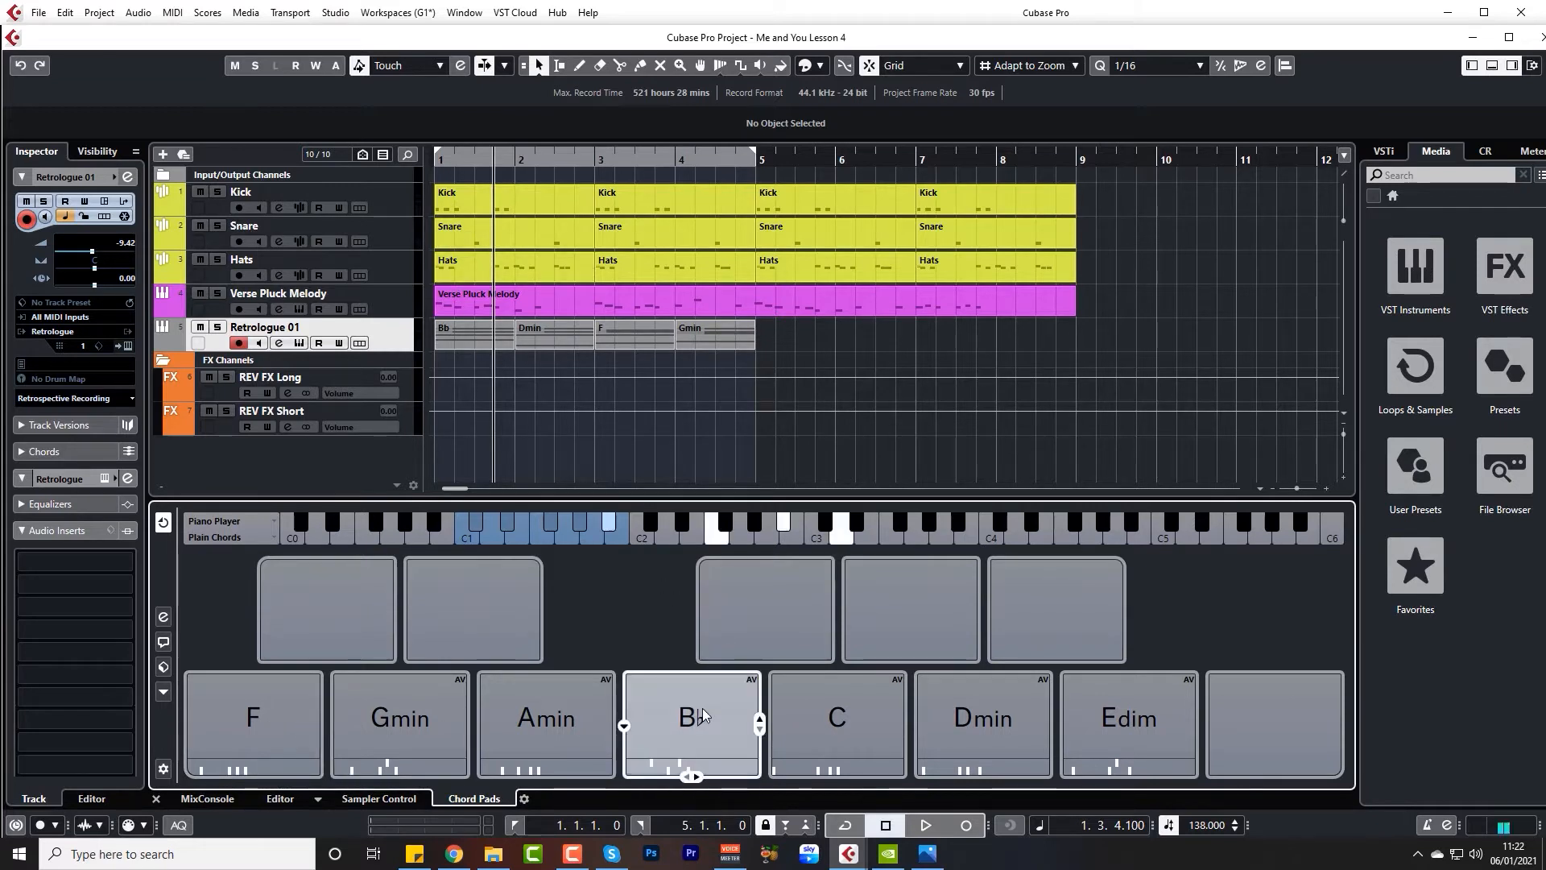
click(971, 719)
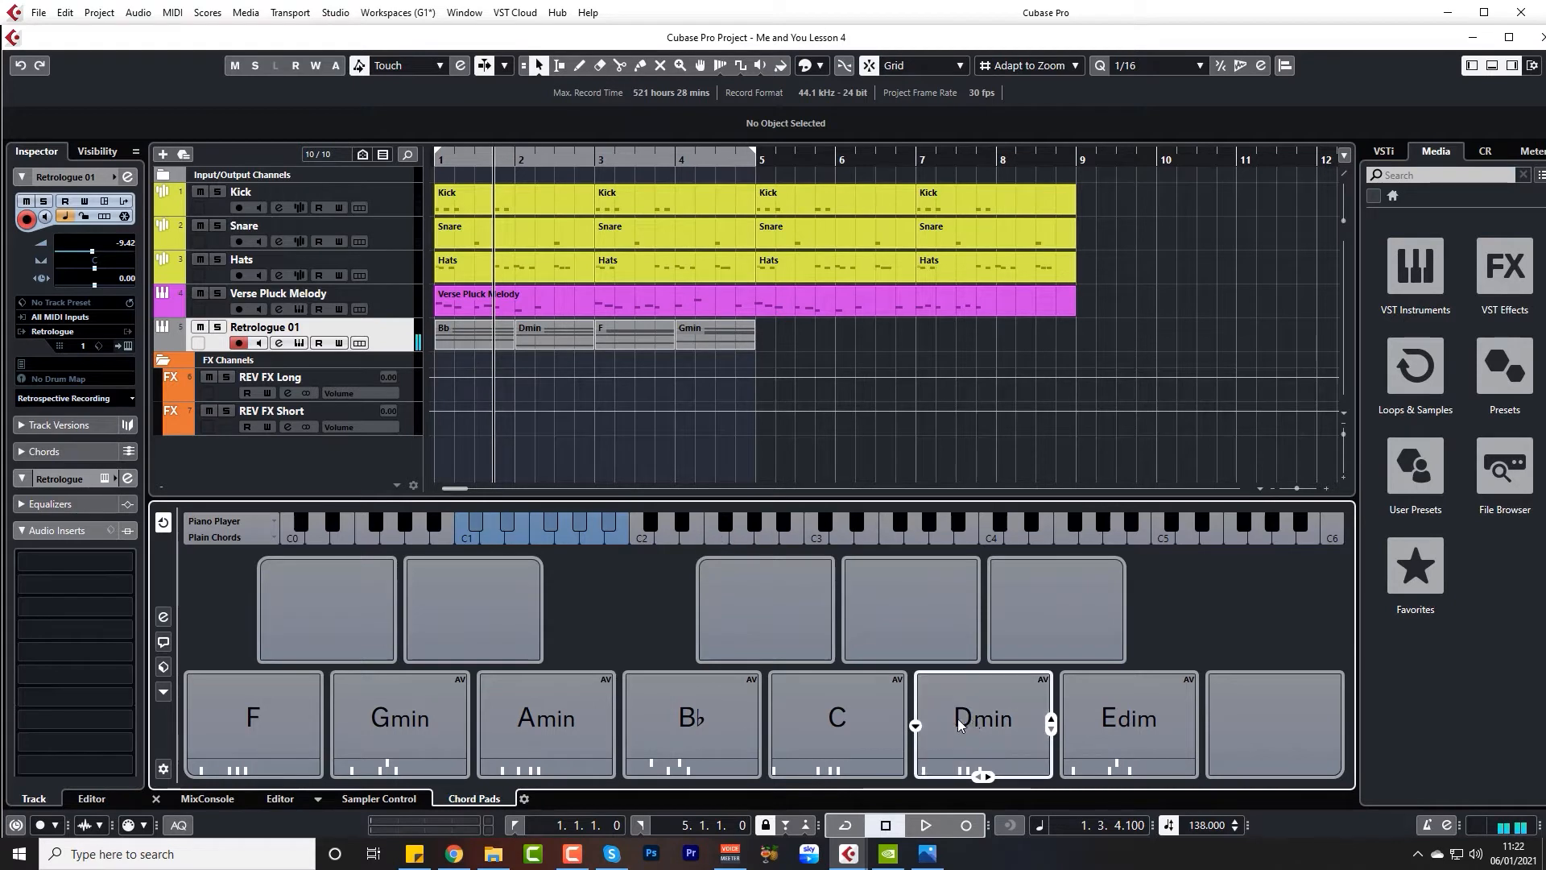
click(273, 716)
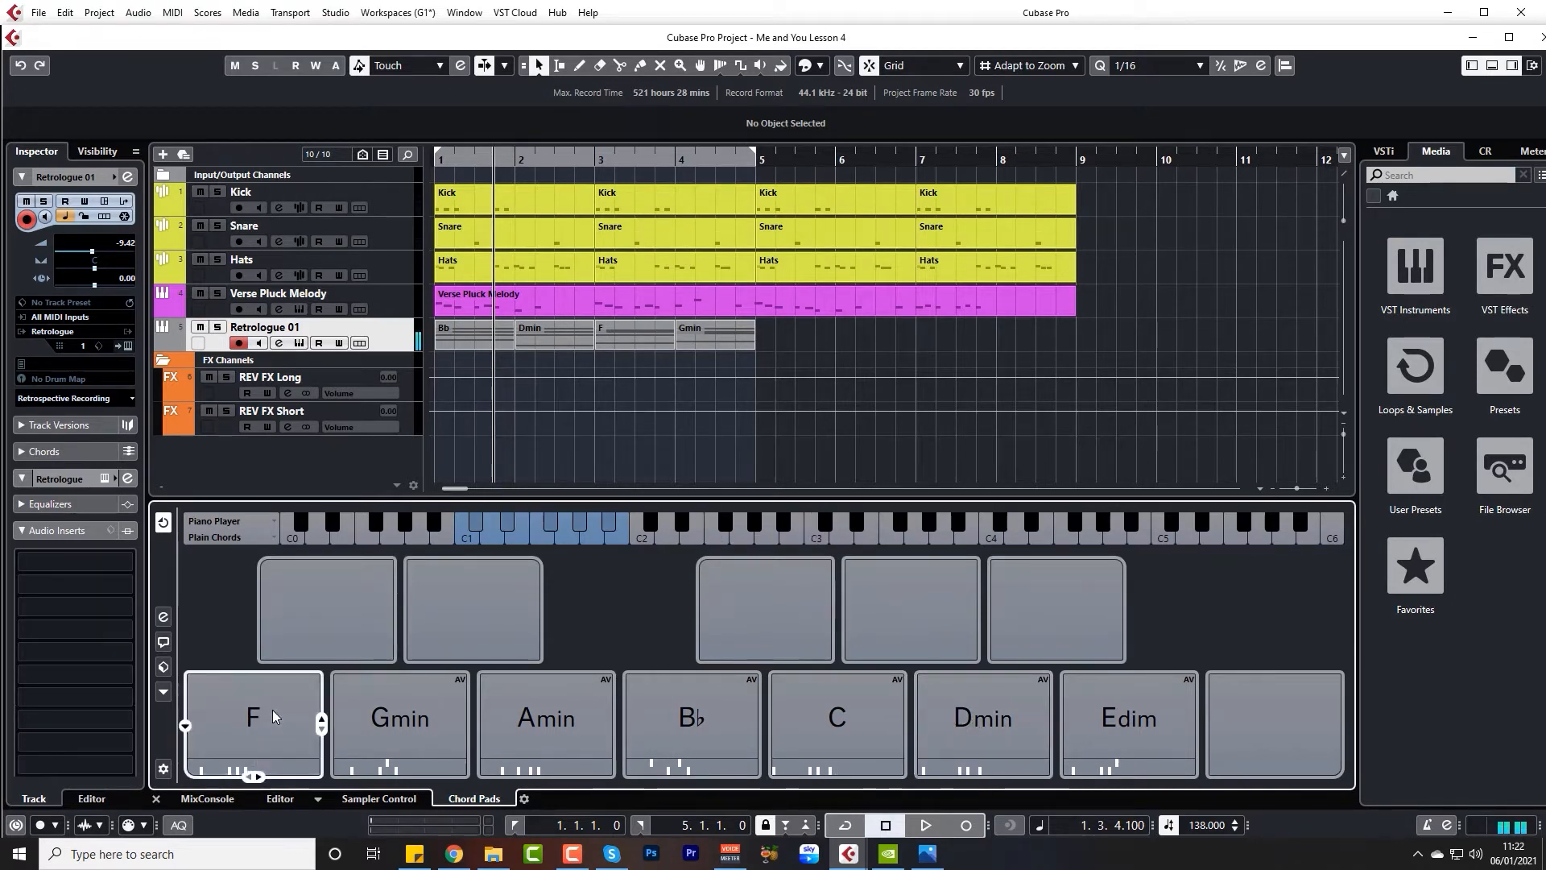
click(385, 719)
Play the four-chord progression from bar 1 together with the drums and pluck melody
click(477, 182)
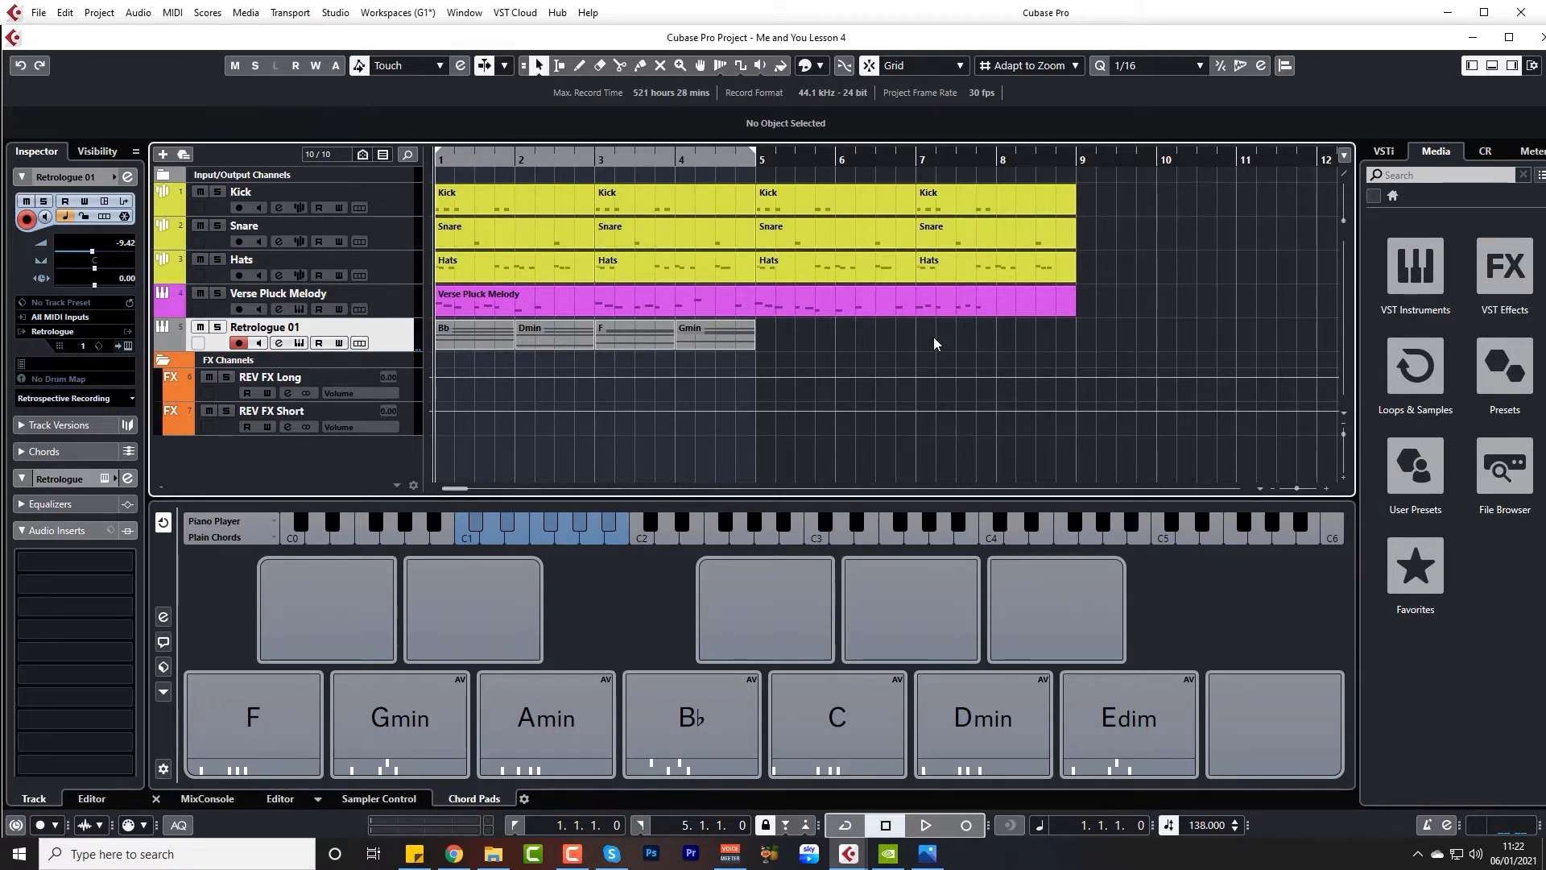
key(space)
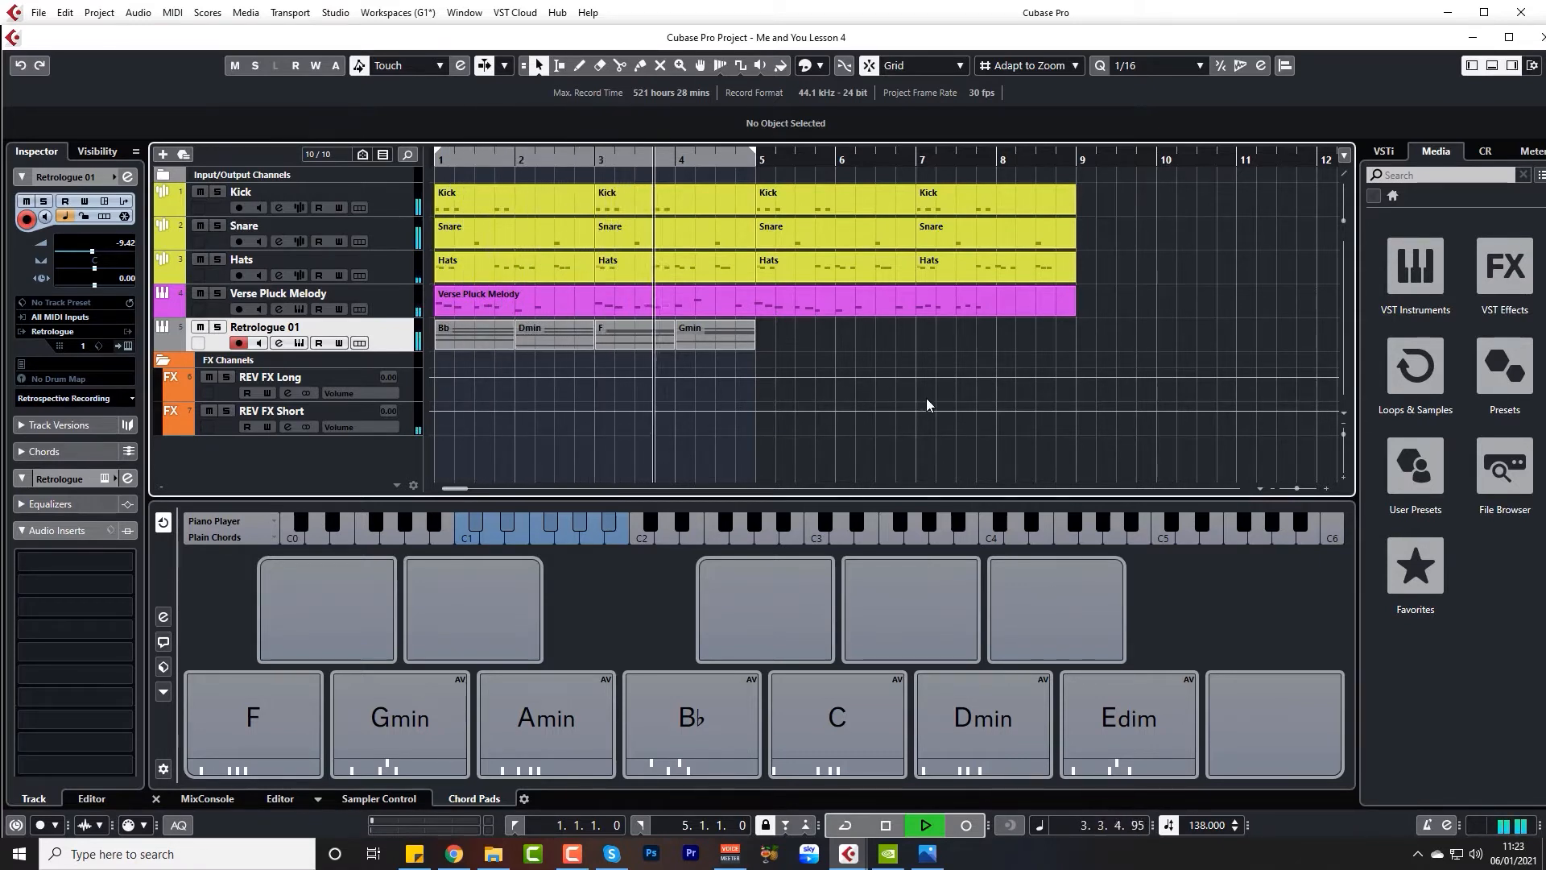
key(space)
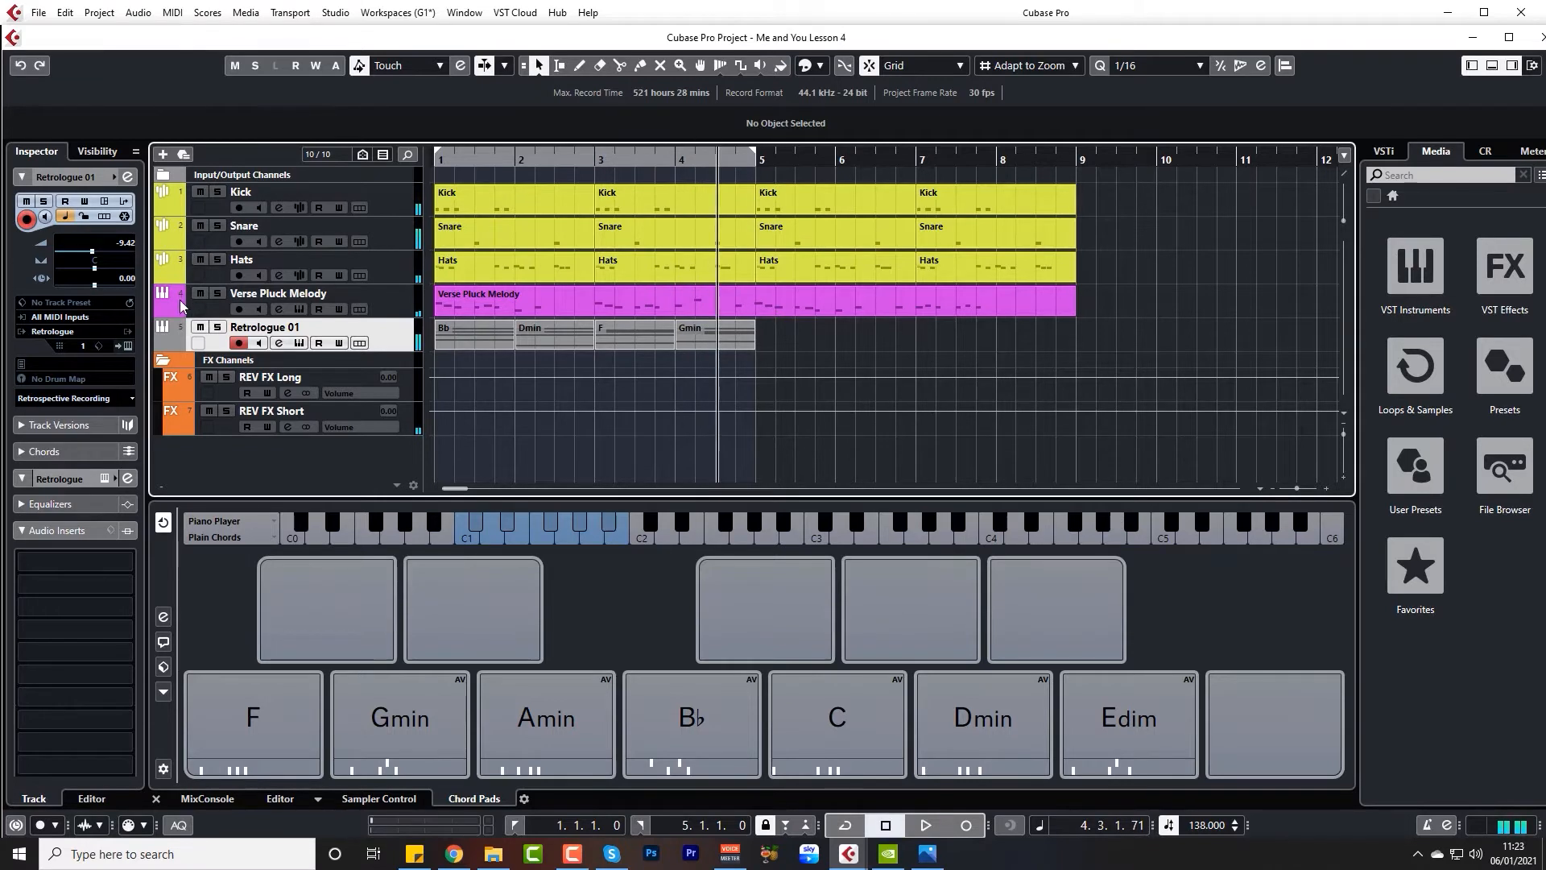
Mute the Verse Pluck Melody track and lower the Retrologue 01 volume to -14.1 while playing from bar 1
click(199, 293)
scroll(131, 256, down, 2)
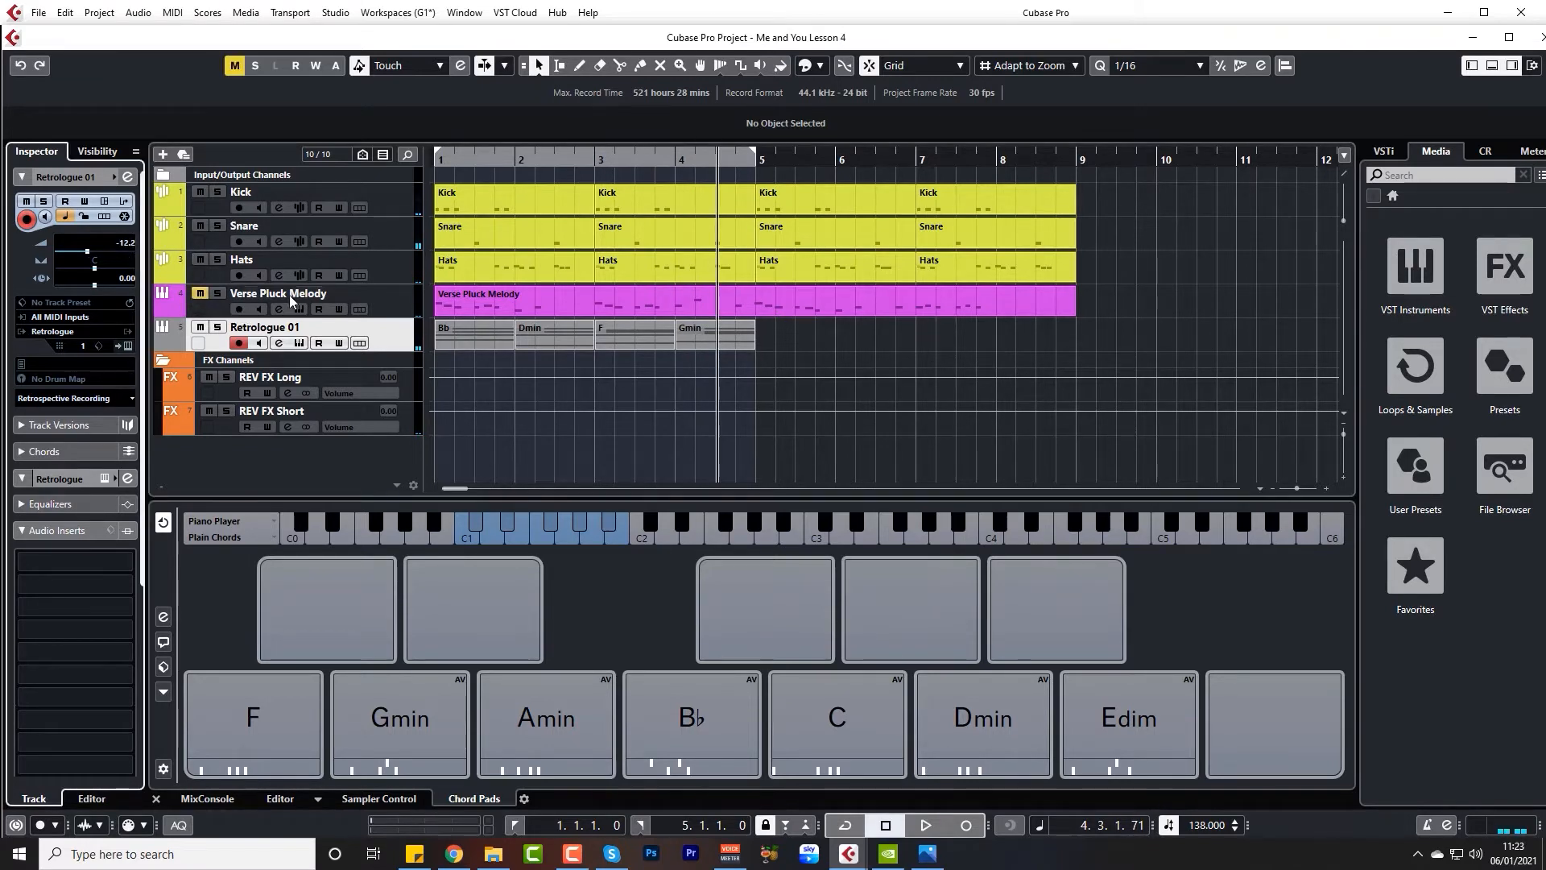
click(442, 158)
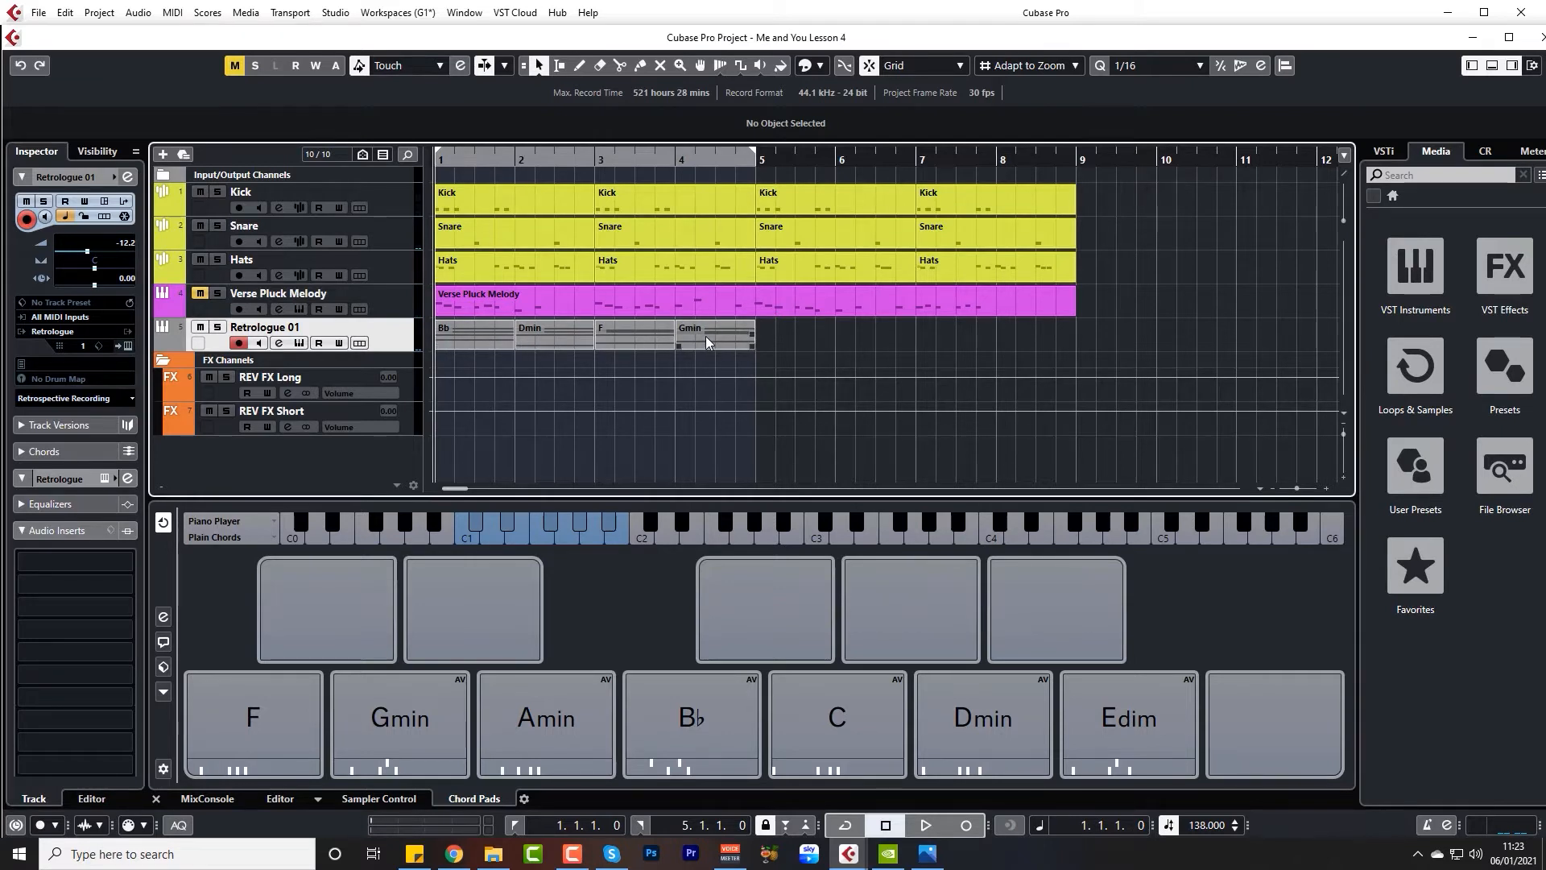
key(space)
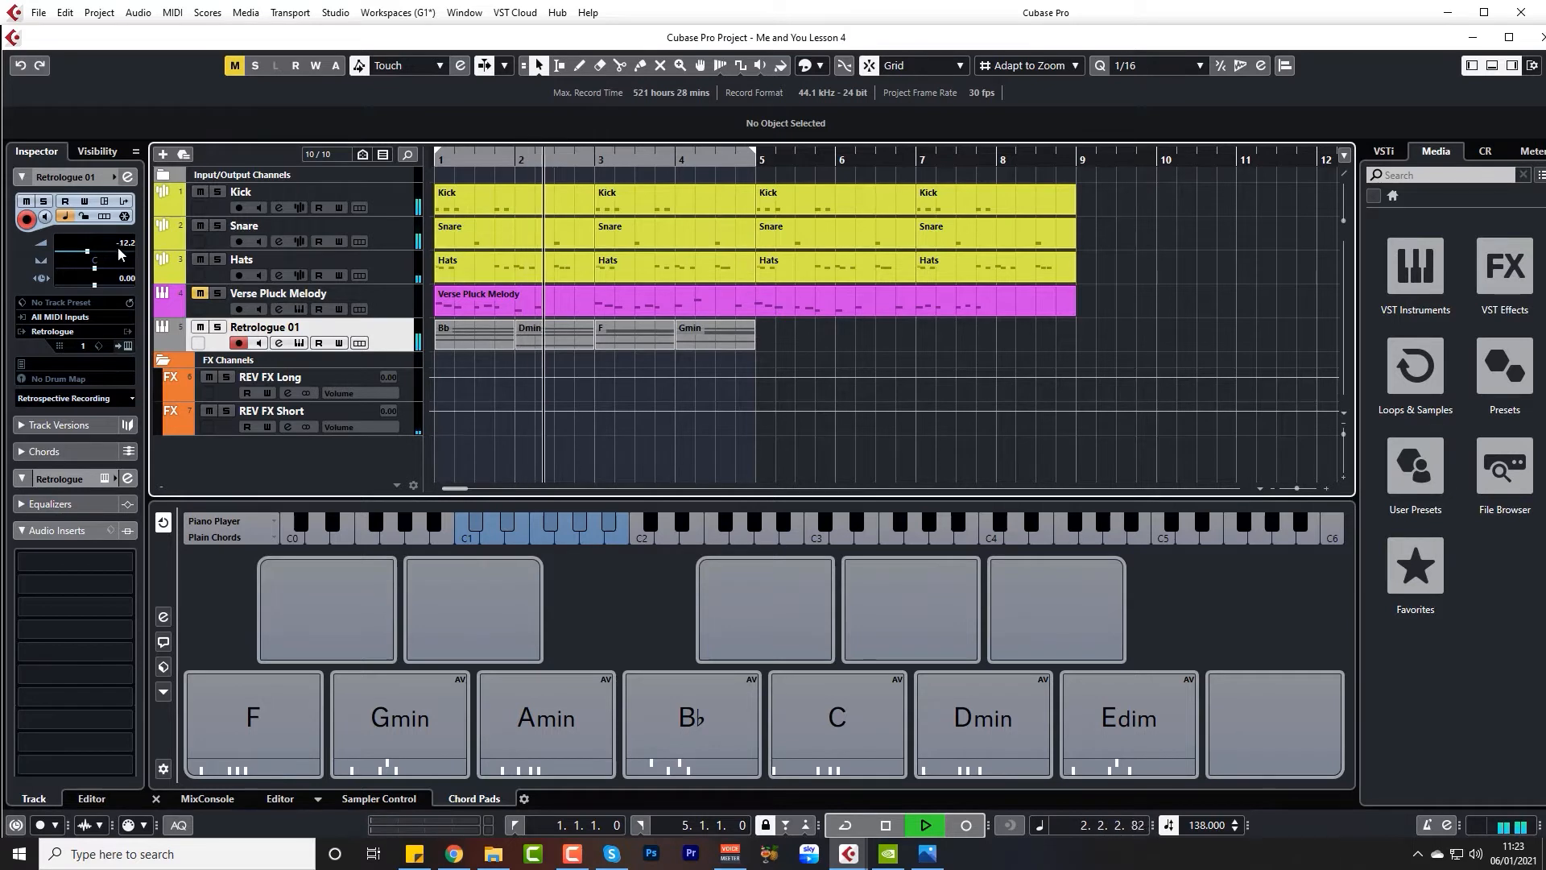
drag(125, 247, 125, 254)
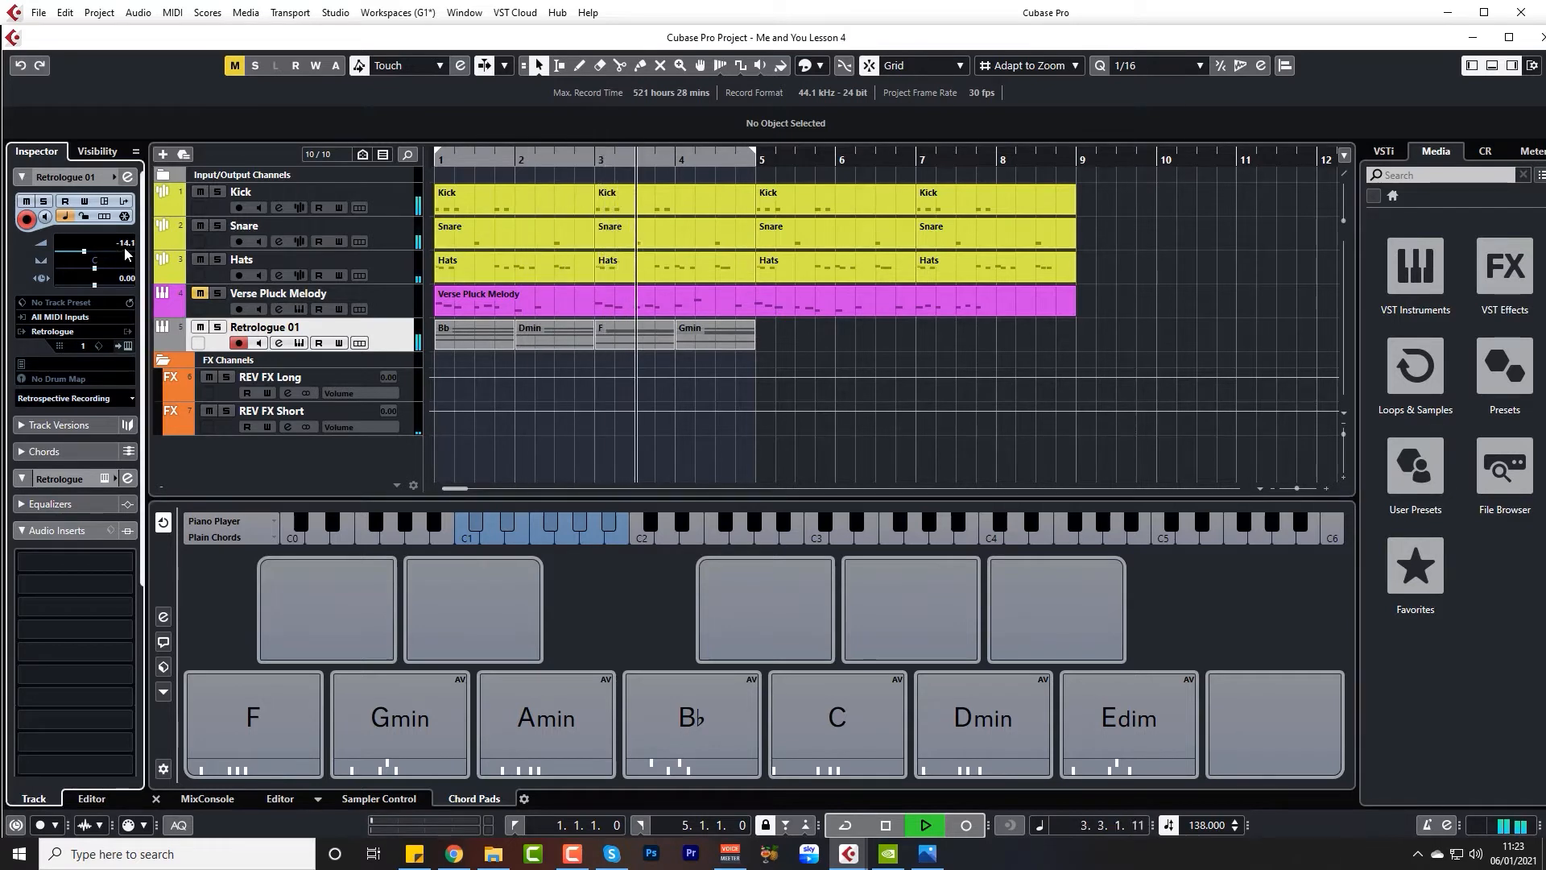
key(space)
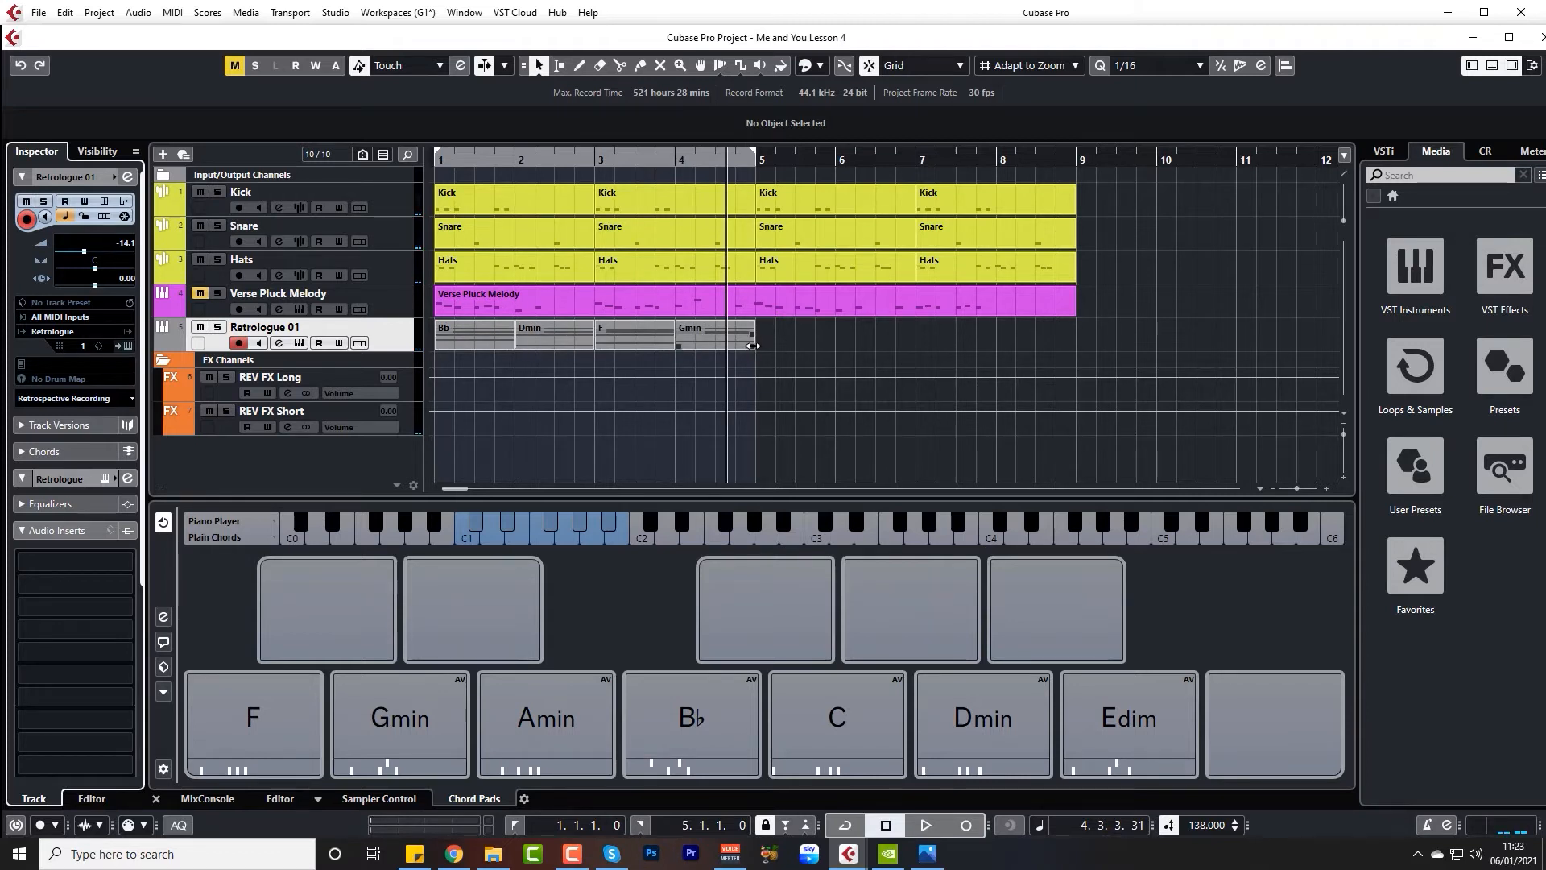
Glue the four chord parts on the Retrologue 01 track into one part and return to the selection tool
click(640, 65)
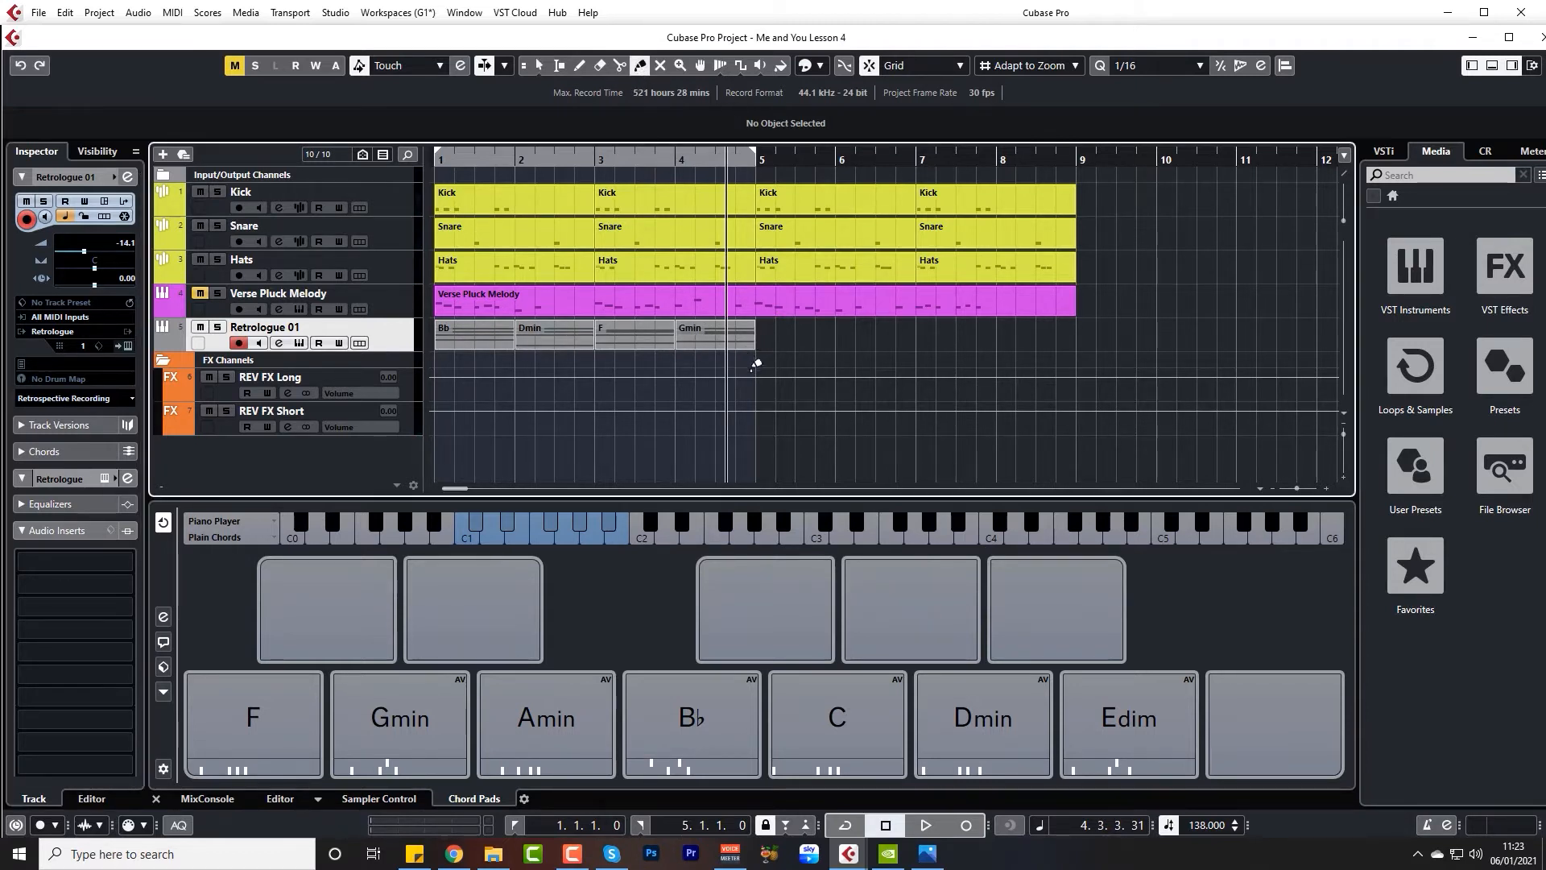
alt+click(496, 335)
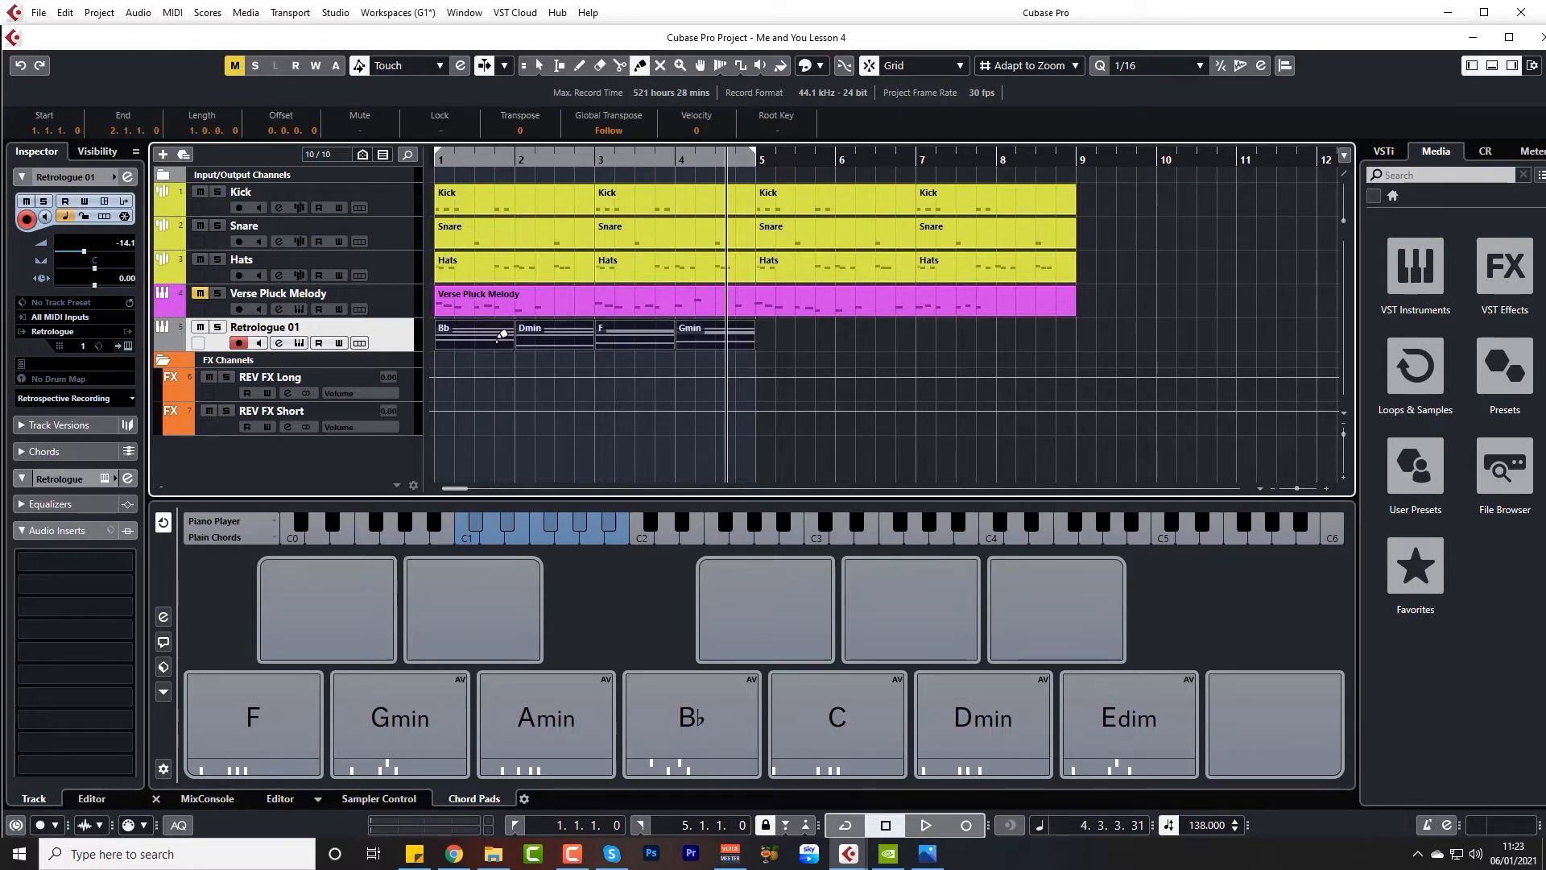
click(539, 66)
Open the glued chord part in the Key Editor with all four bars in view and play it
double_click(577, 335)
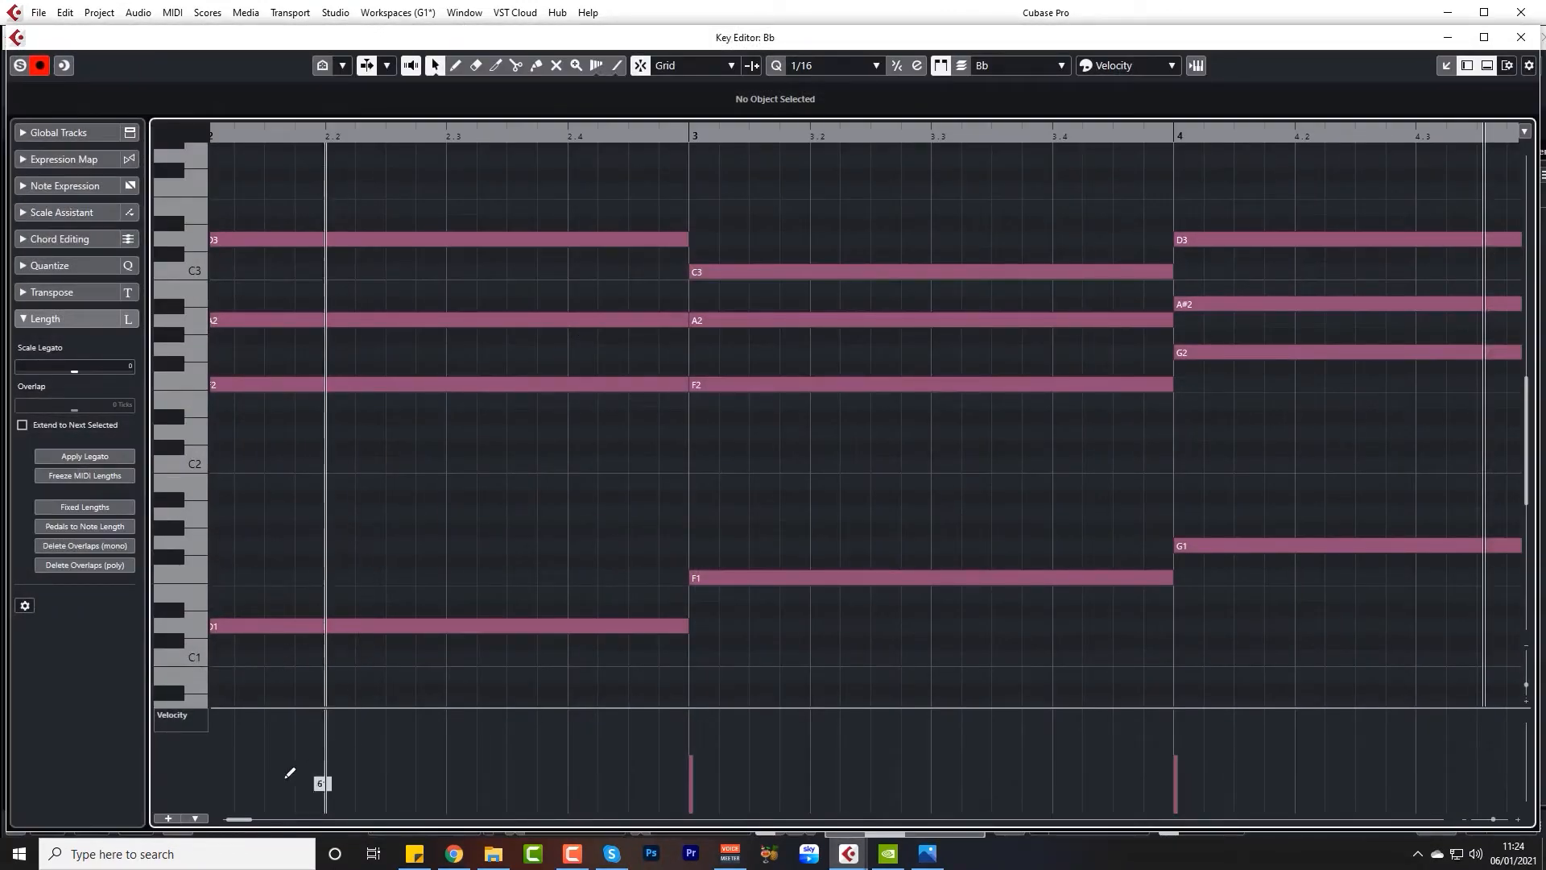
key(g)
key(g)
key(g)
key(g)
key(g)
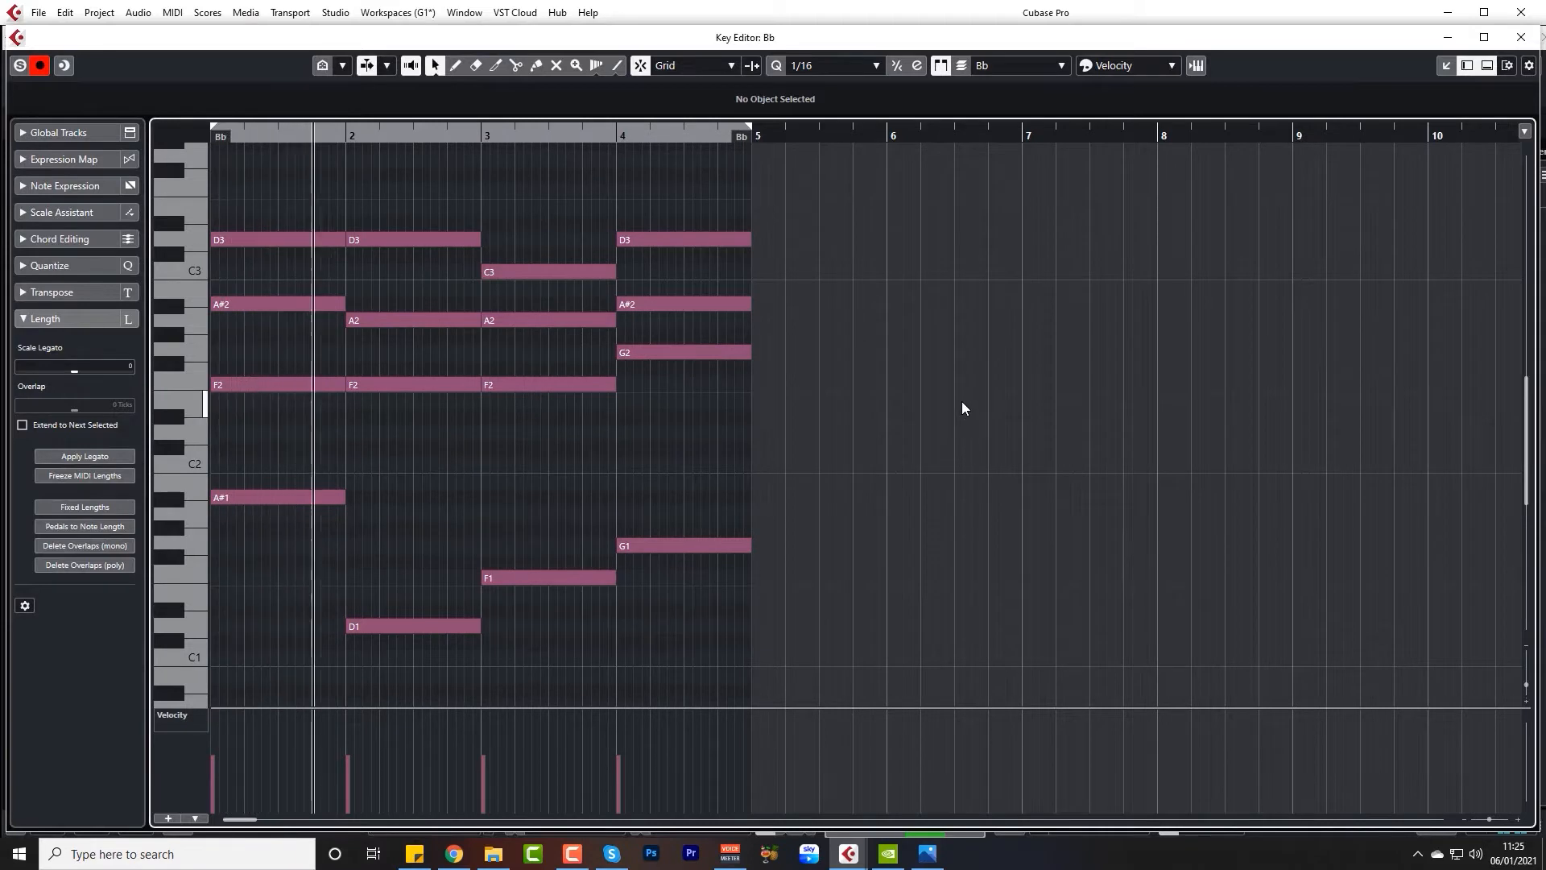
key(space)
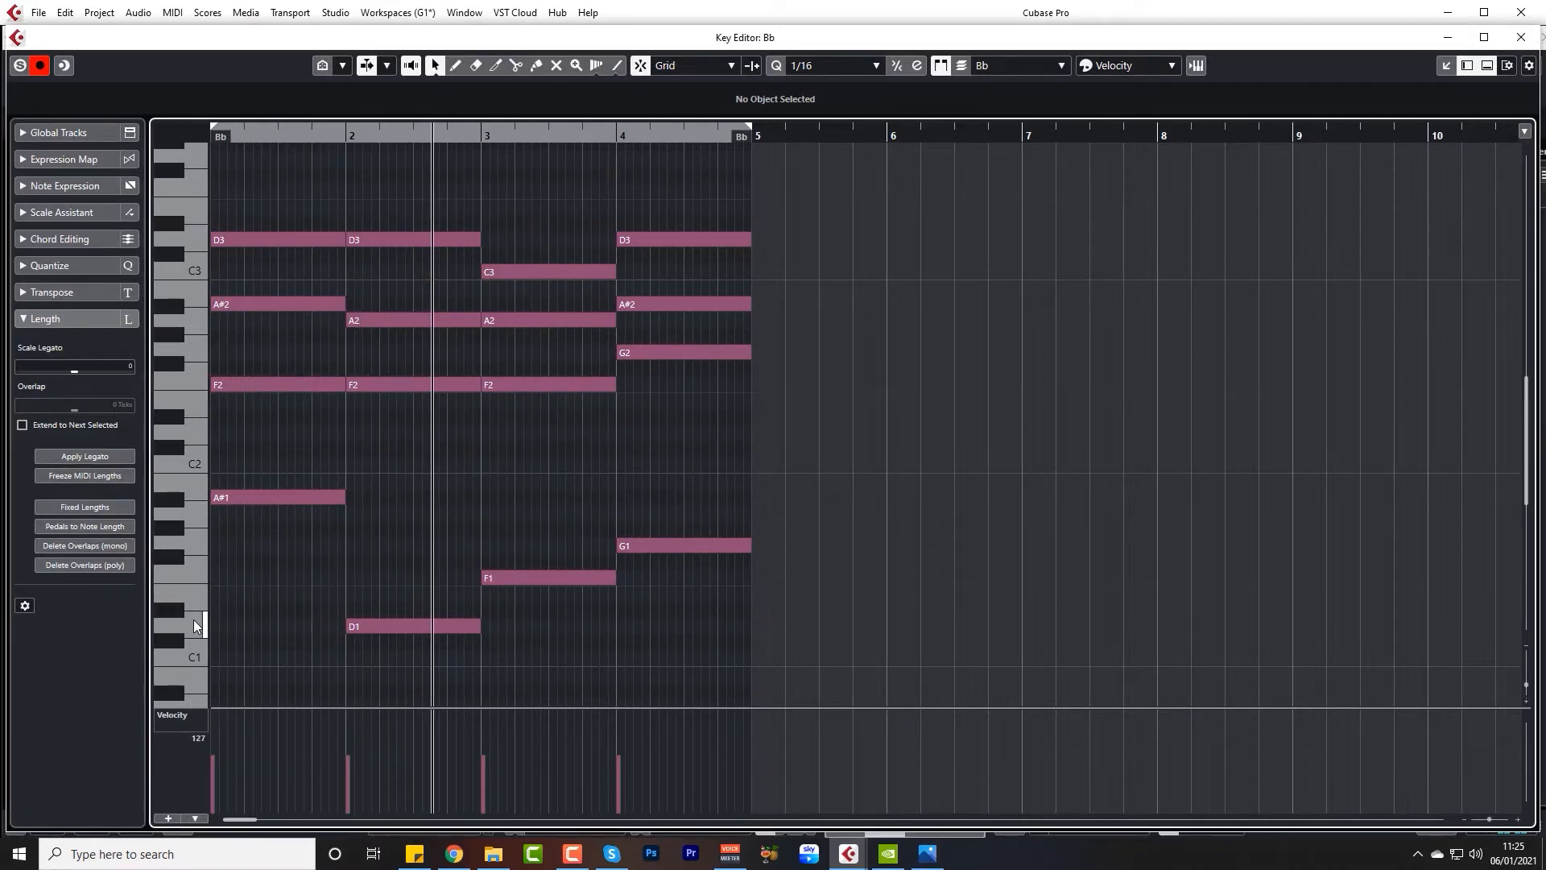
Raise the D1 bass note in bar 2 by an octave and delete the A#1, F1 and G1 bass notes
click(393, 624)
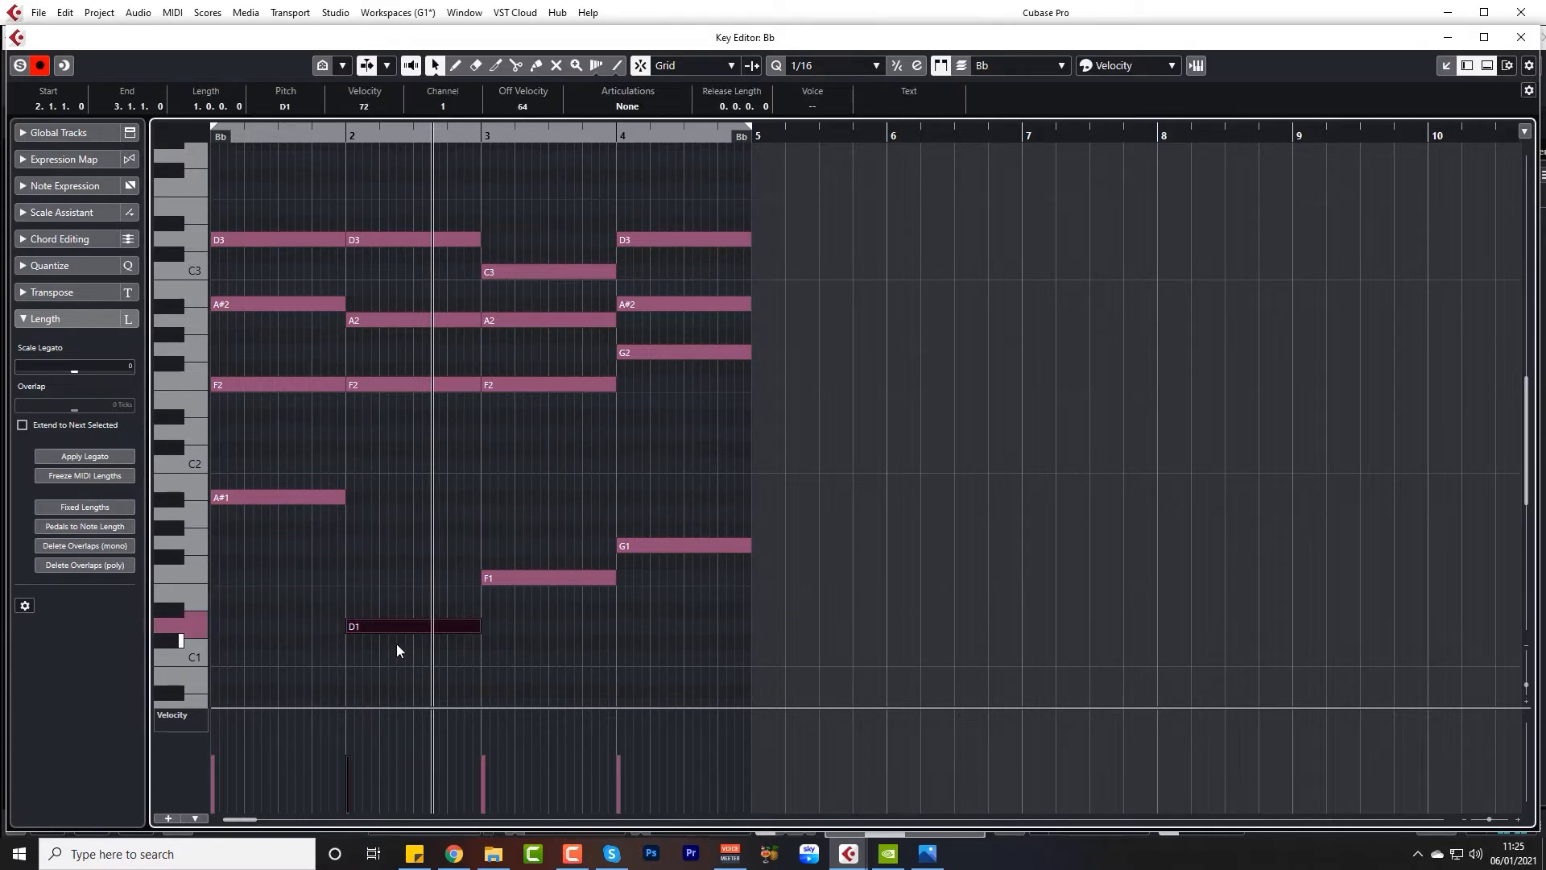
key(shift+Up)
click(278, 497)
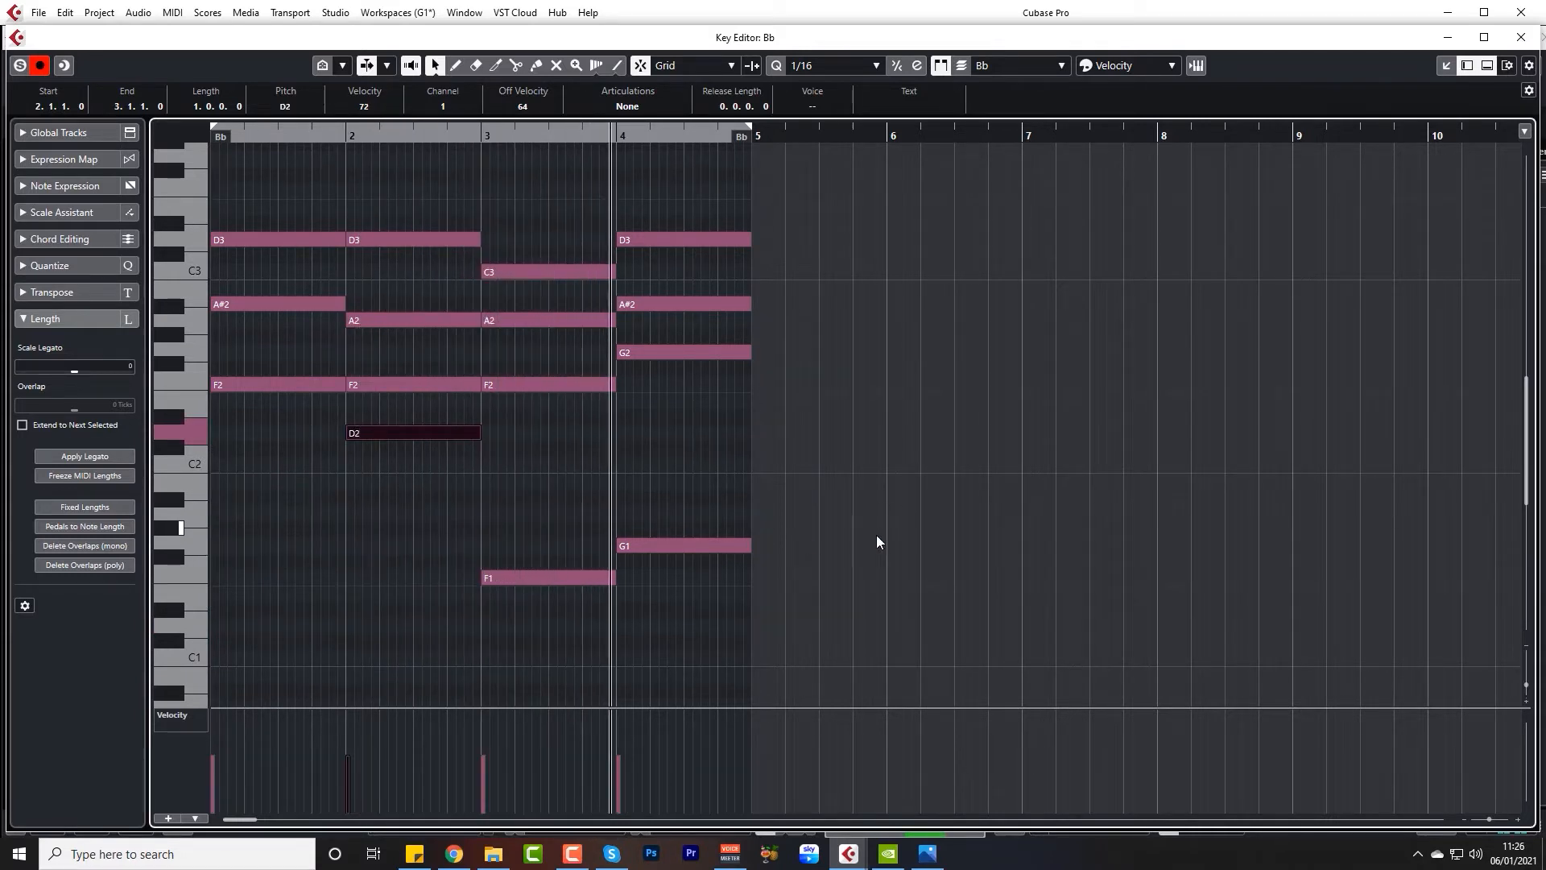
drag(568, 501, 696, 633)
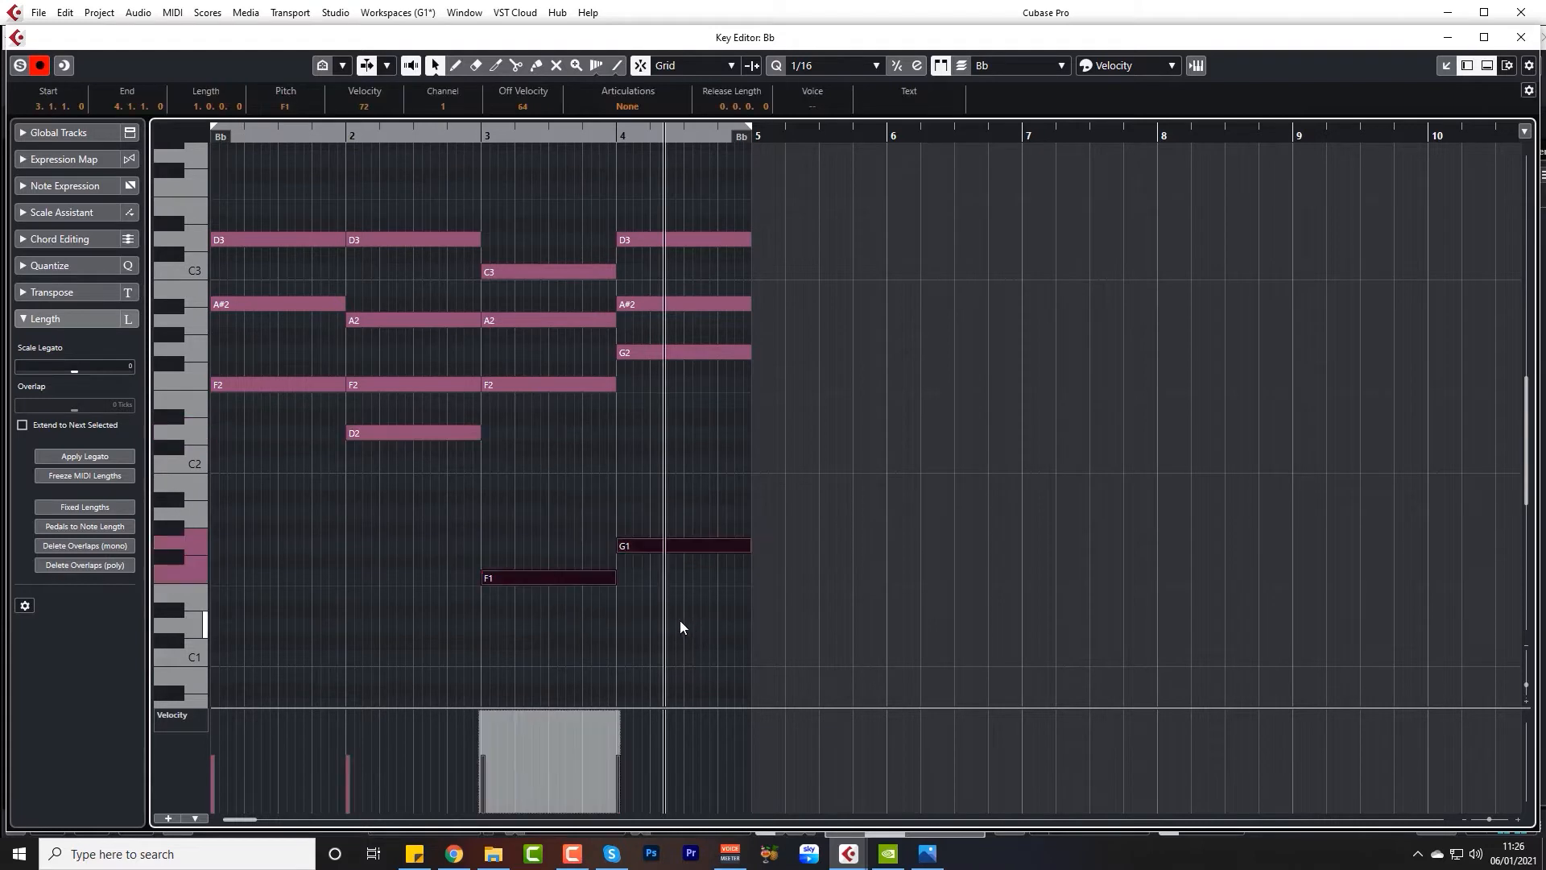
key(Delete)
Select the three notes of the bar 1 chord and identify it in Chord Editing
drag(271, 208, 309, 532)
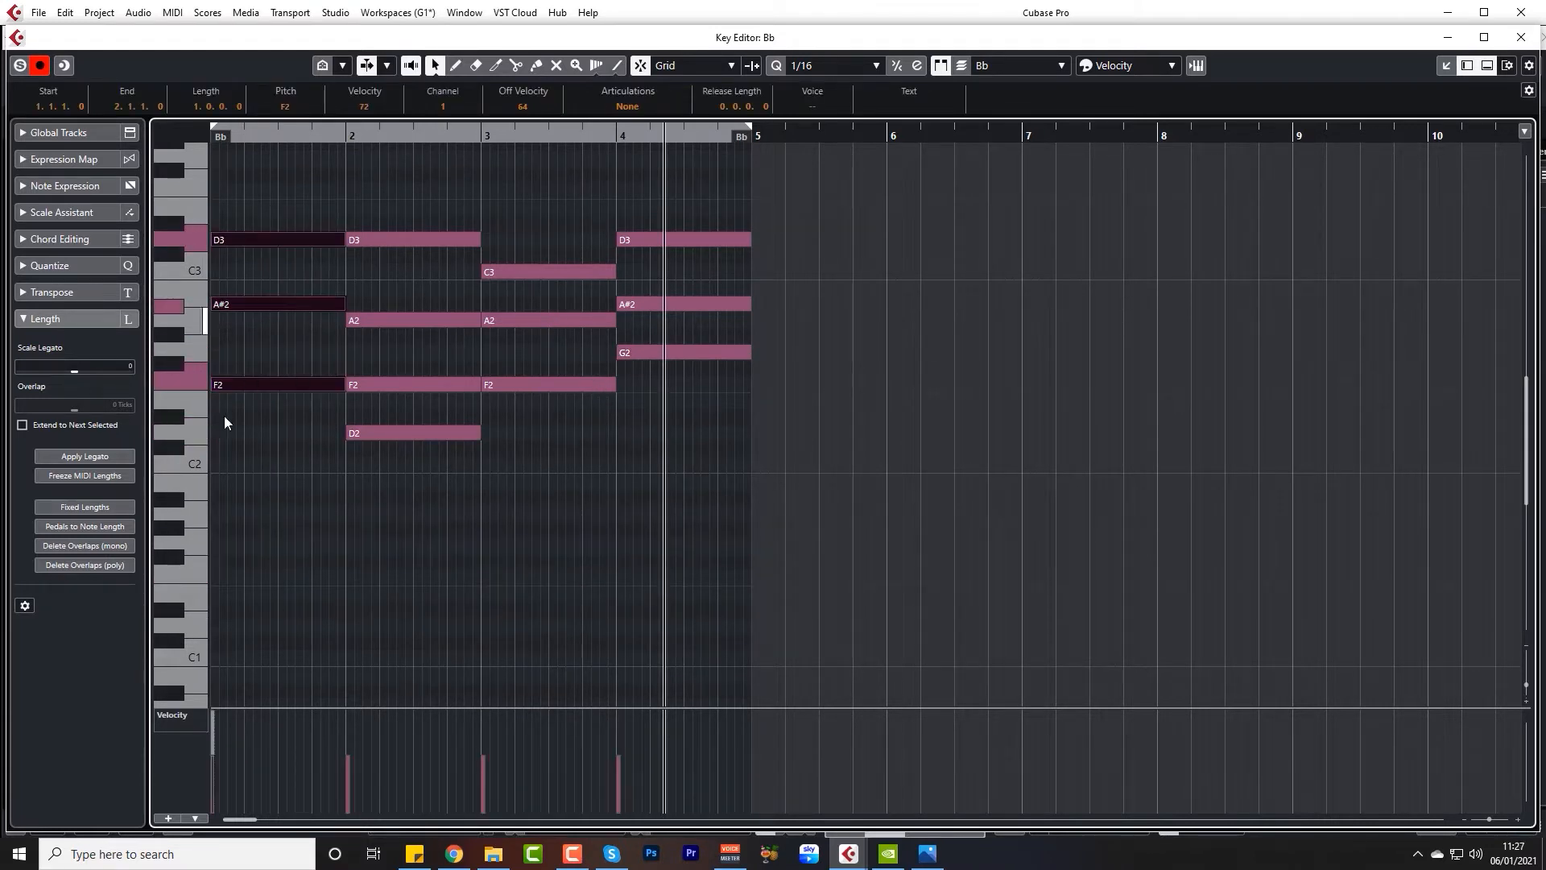
click(77, 239)
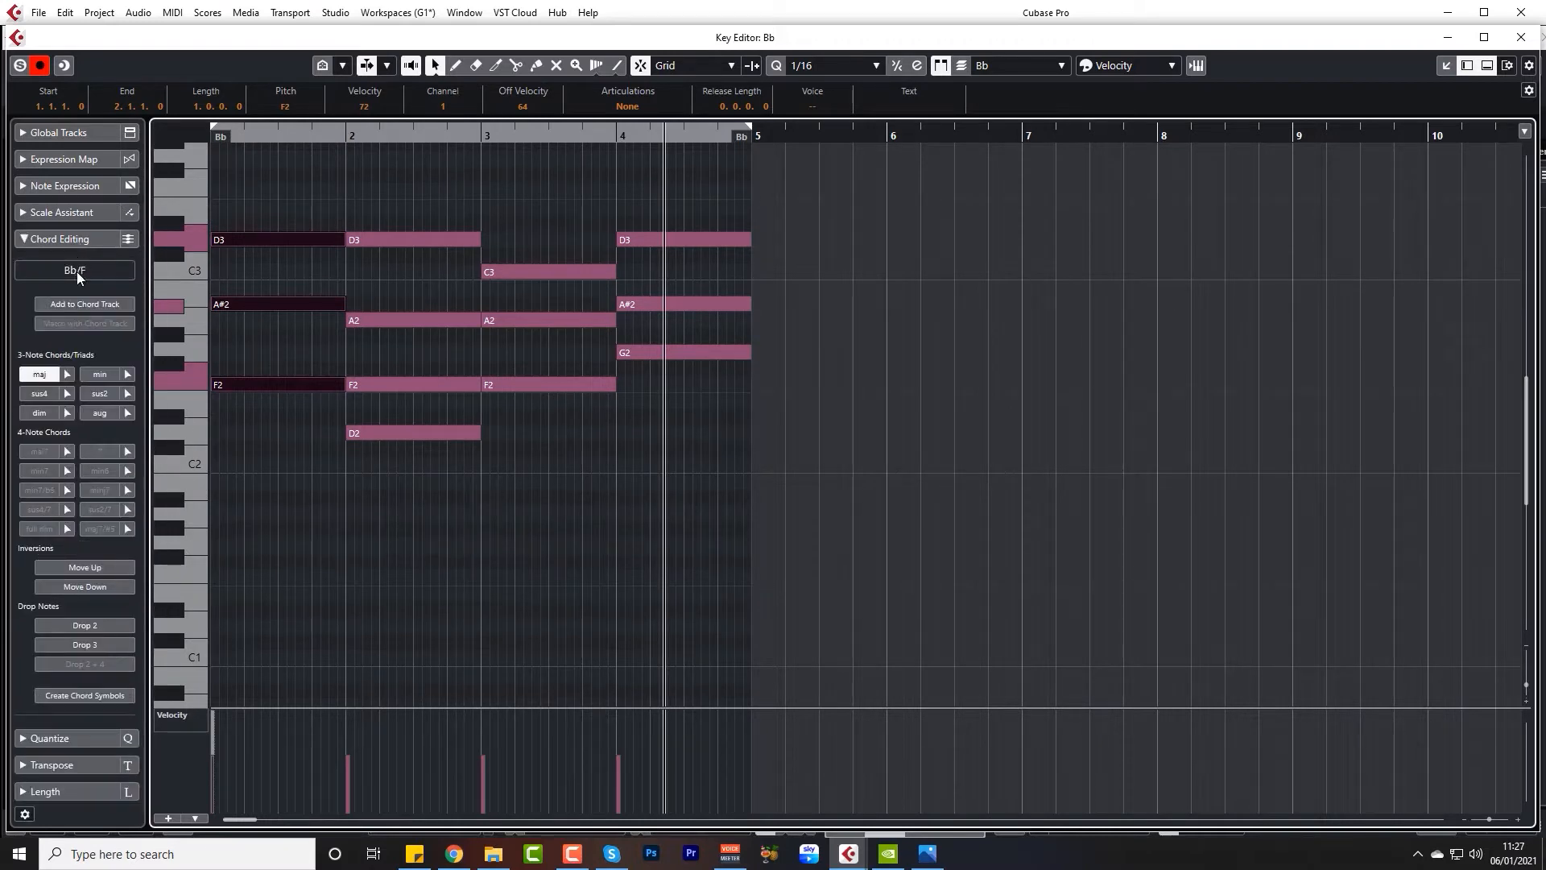
drag(298, 210, 283, 465)
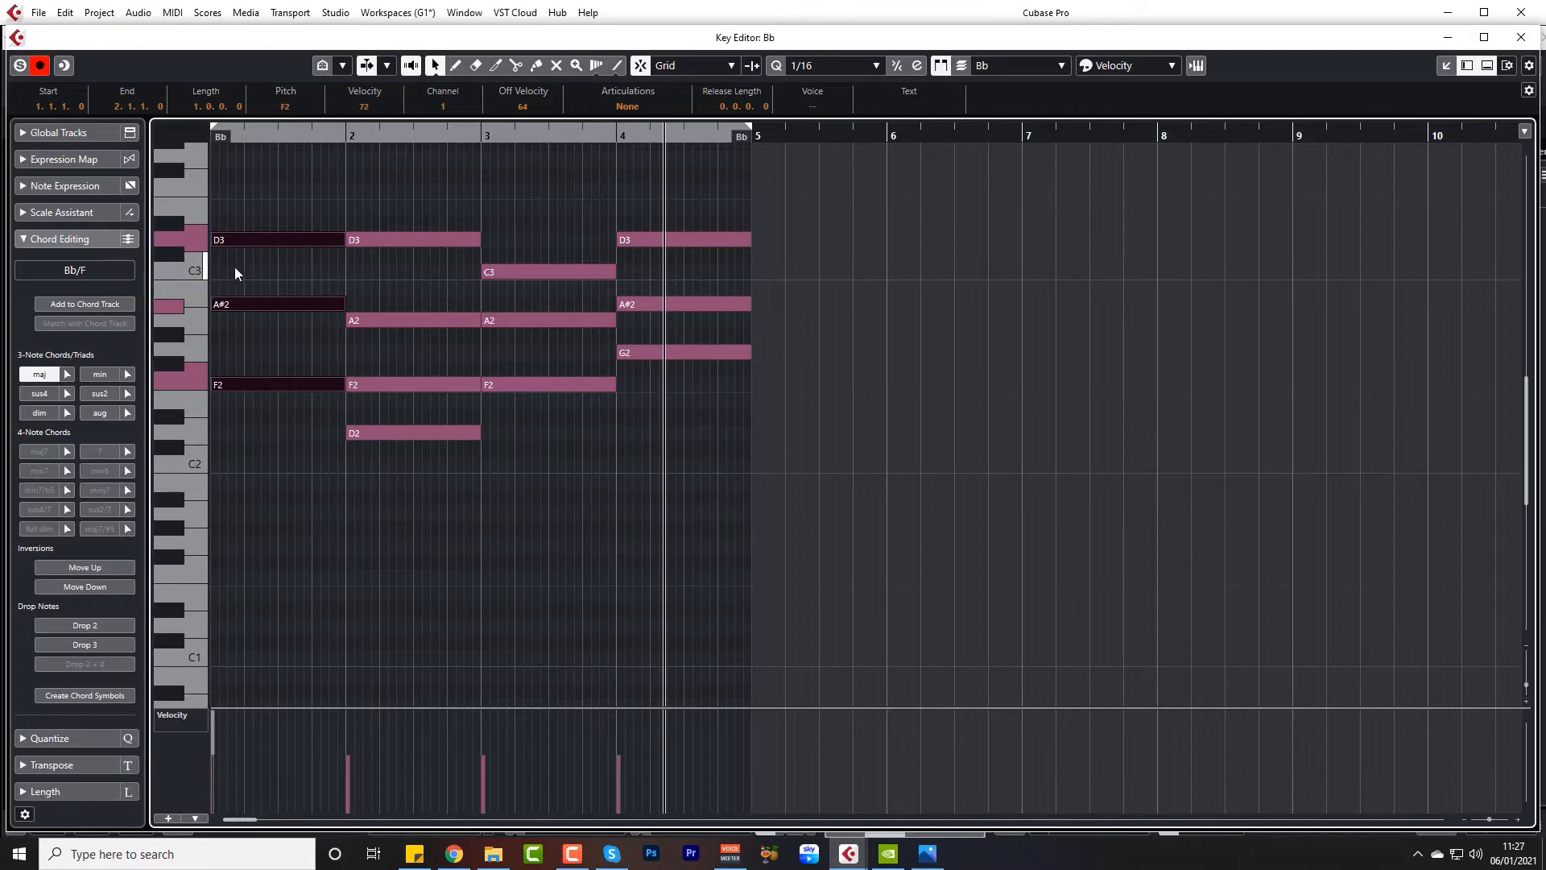
Try raising the F2 note in bar 1 by an octave and move it back down to F2
click(251, 386)
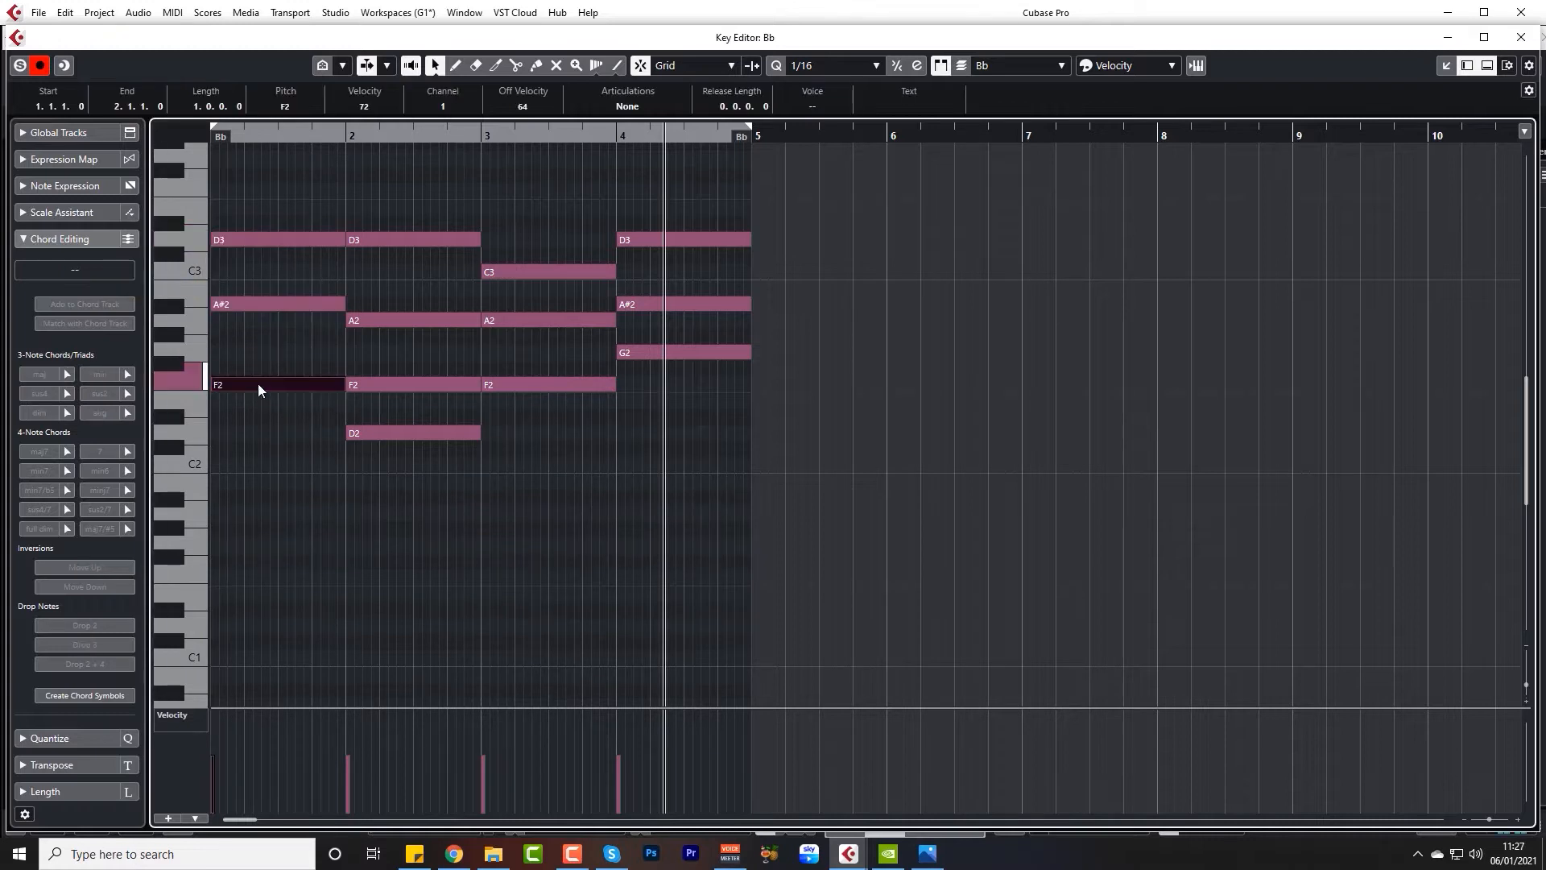
key(shift+Up)
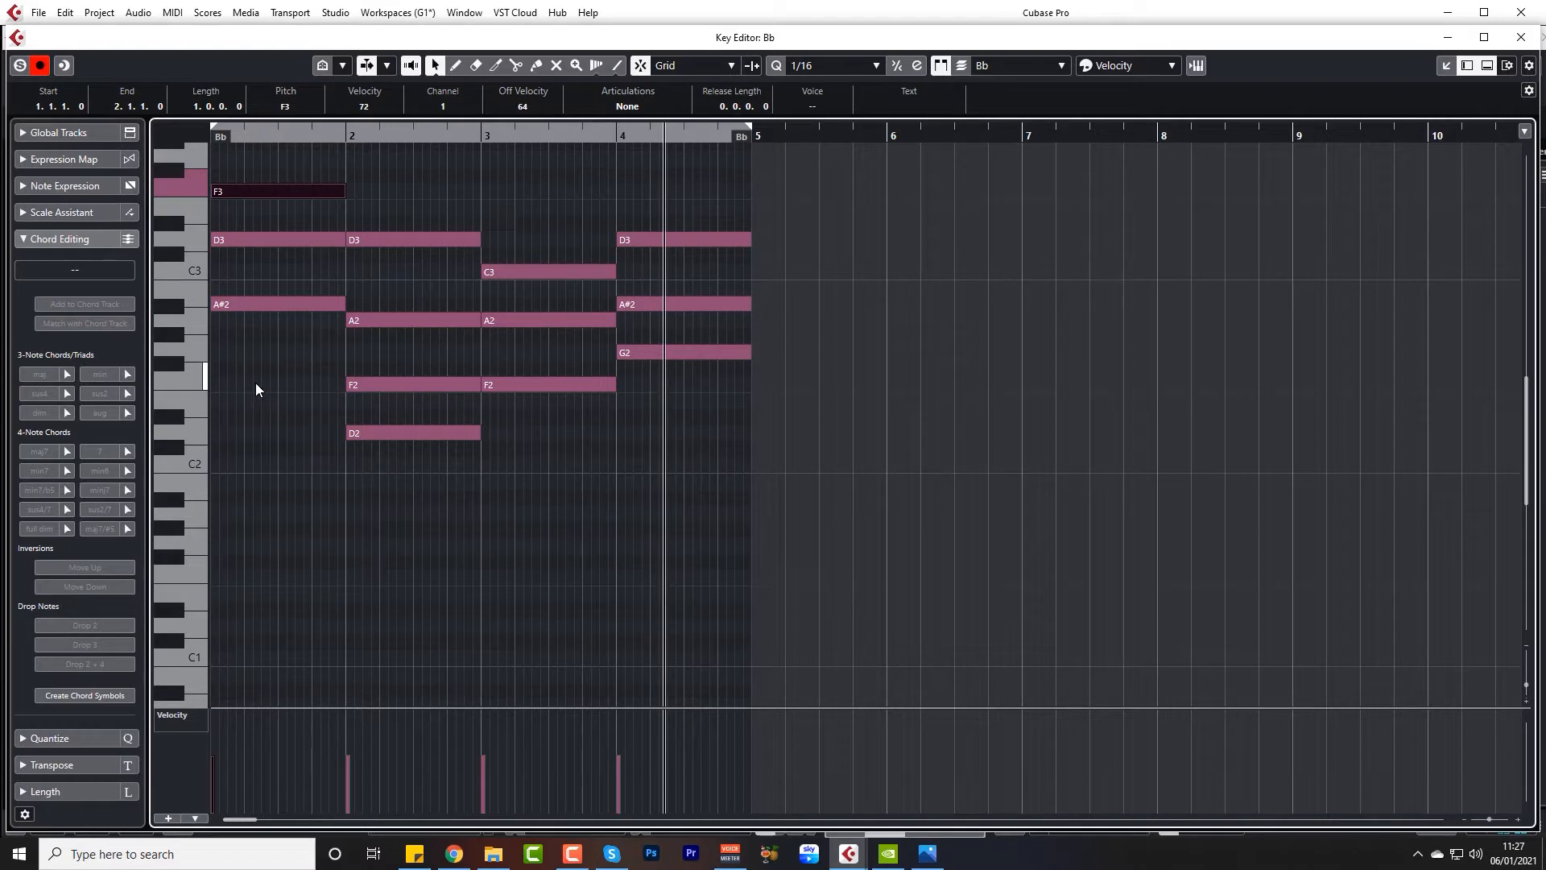
key(shift+Down)
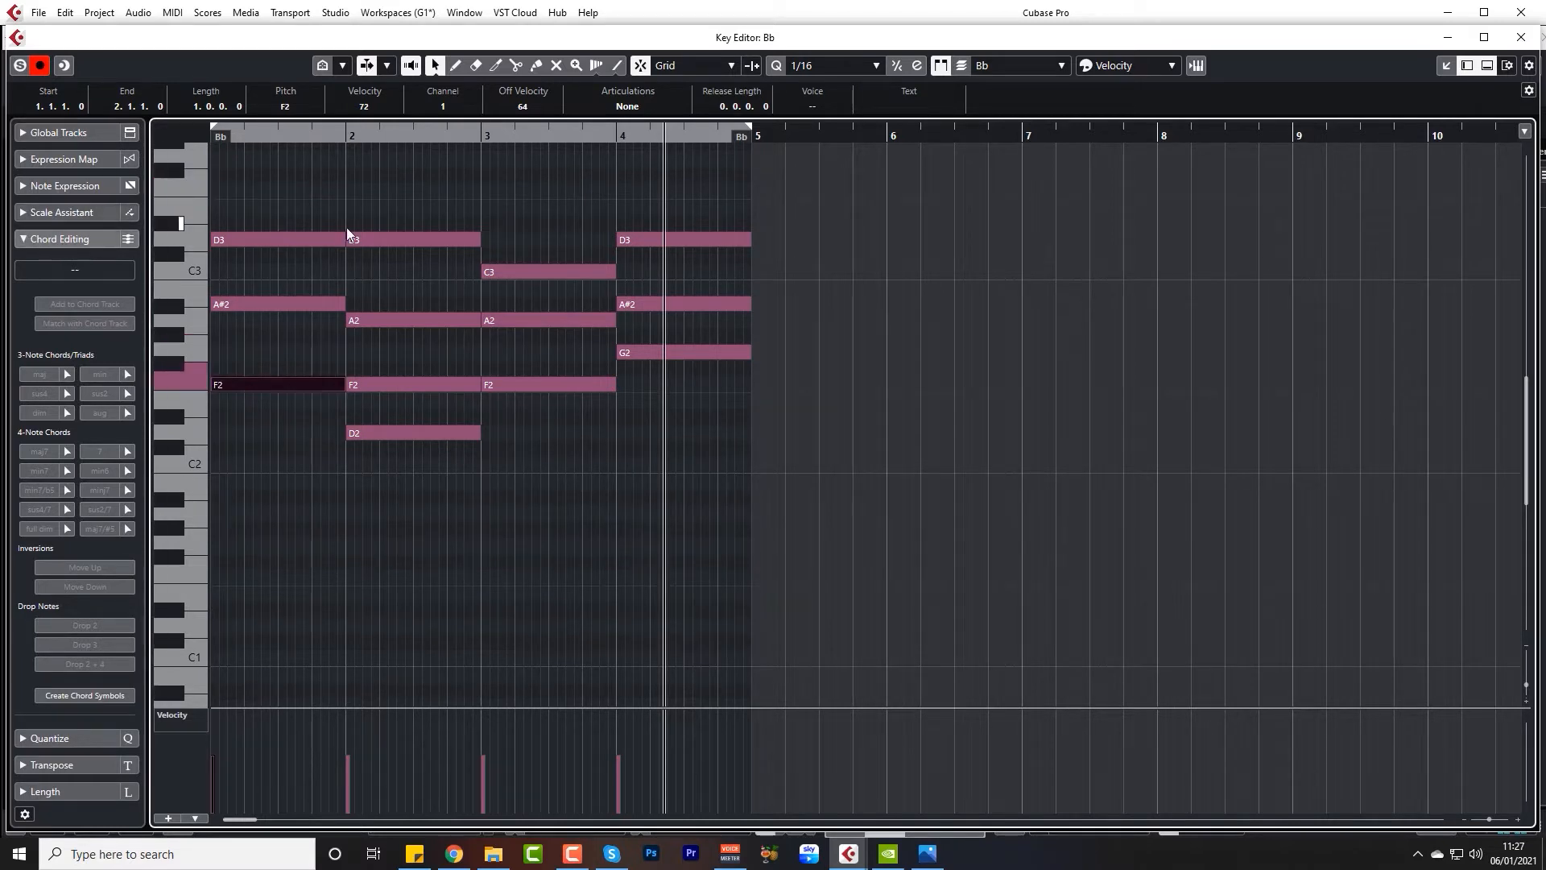
Try inverting the bar 1 chord upward so F3 is on top, play it, and restore the F2 voicing
drag(314, 192, 212, 423)
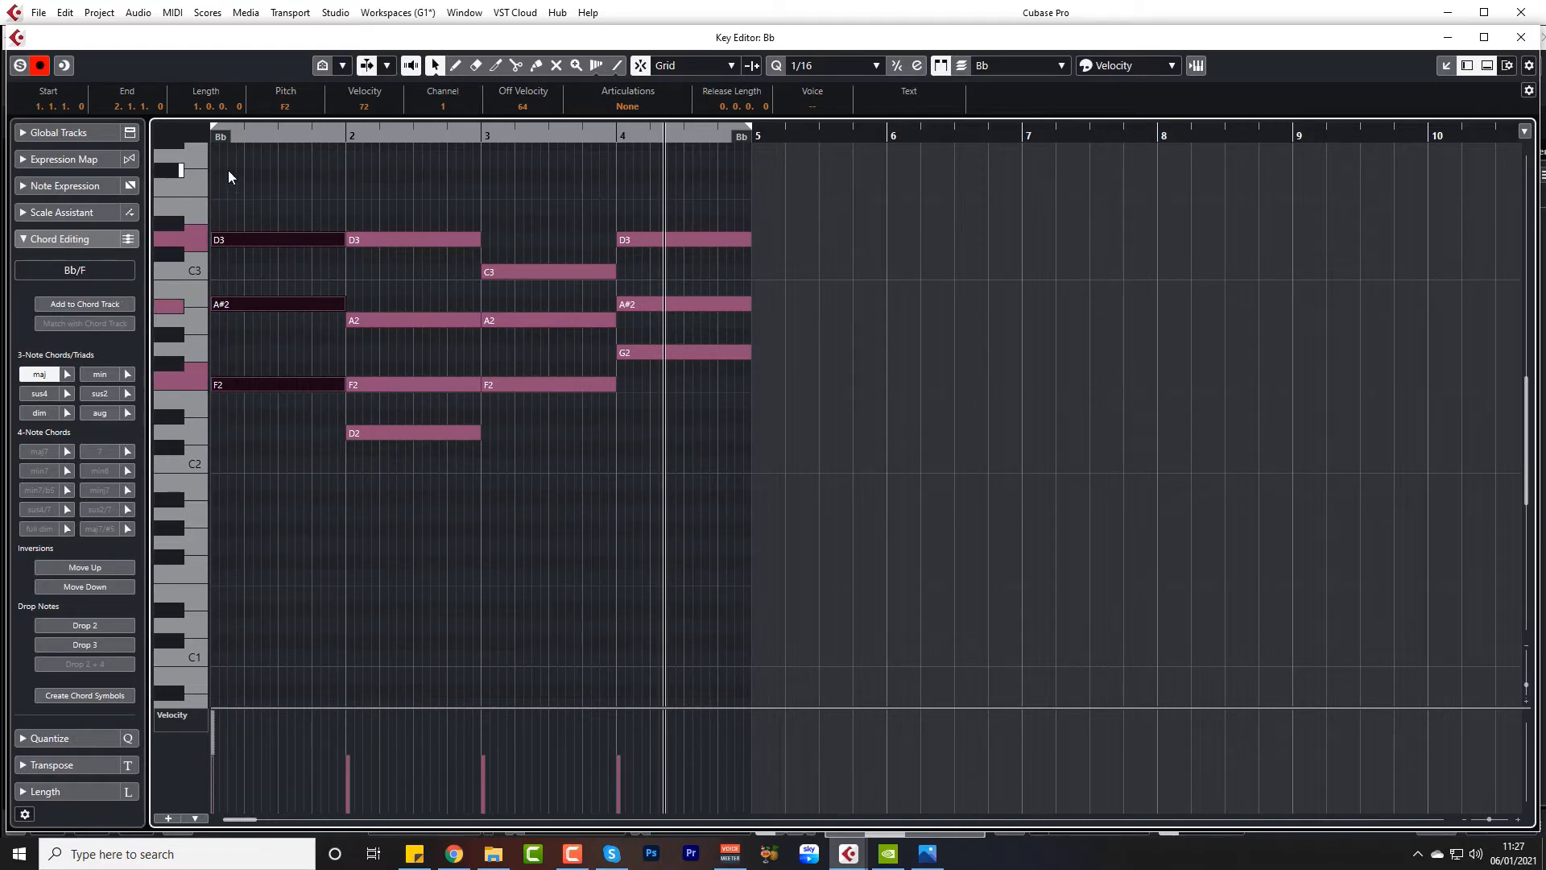
key(period)
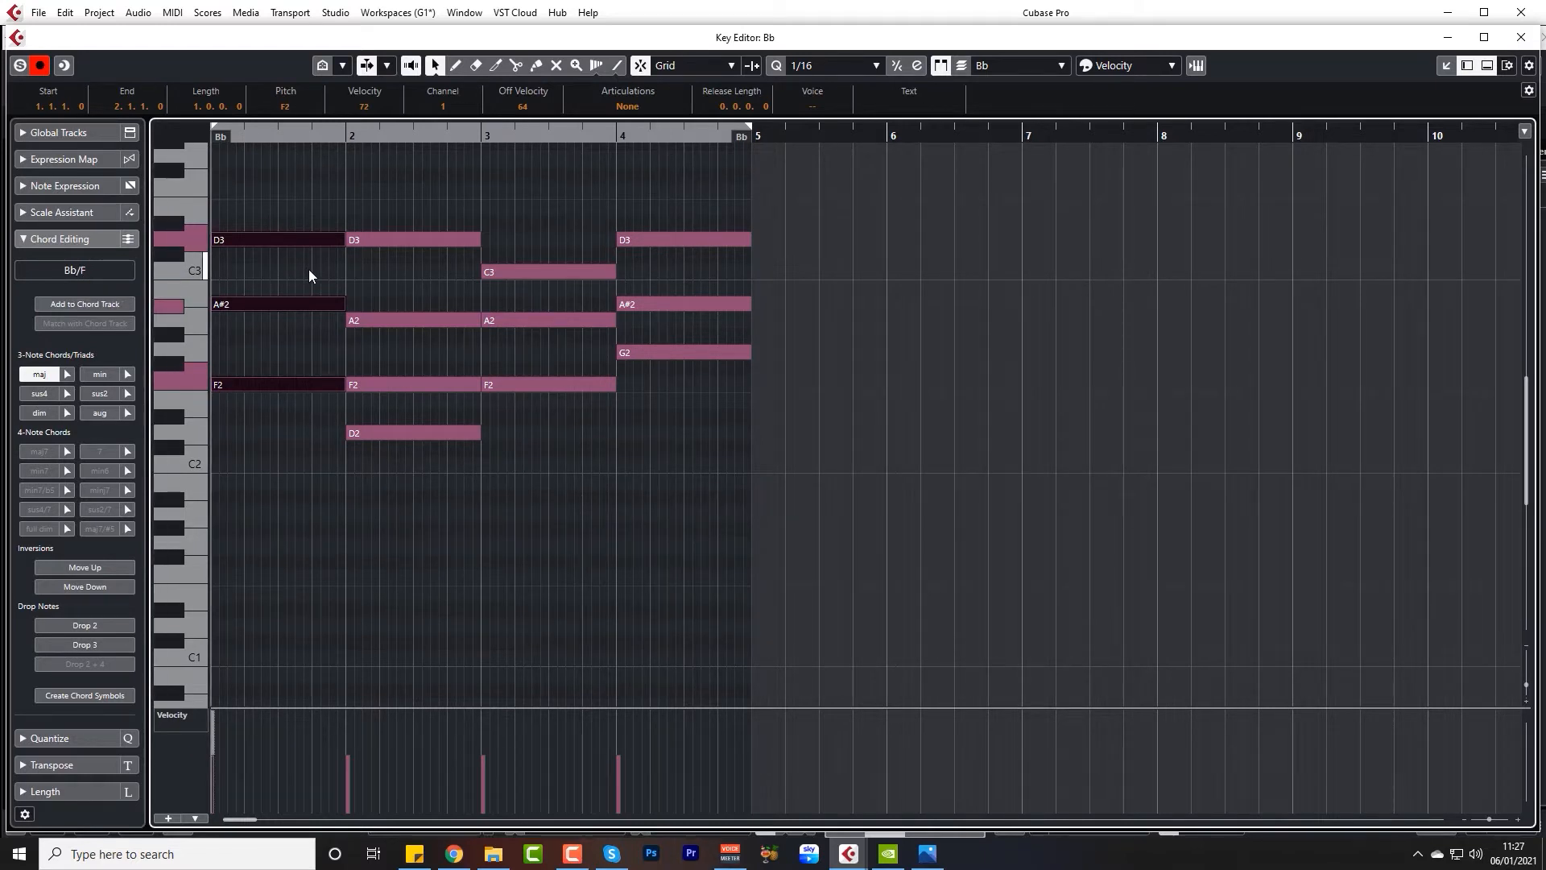
key(shift+Up)
key(space)
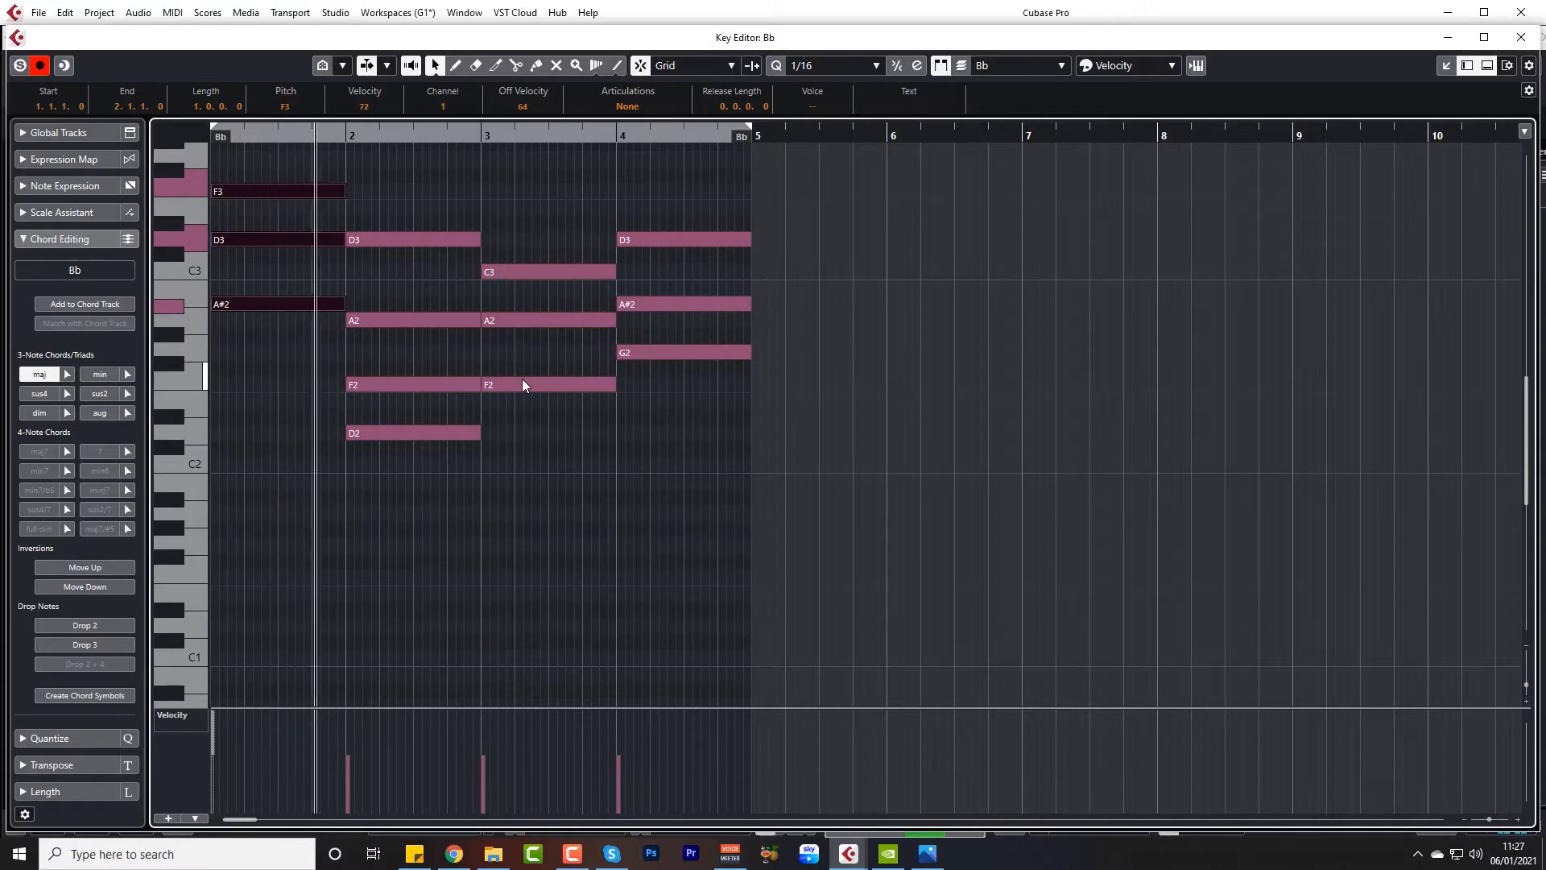
key(shift+Down)
key(space)
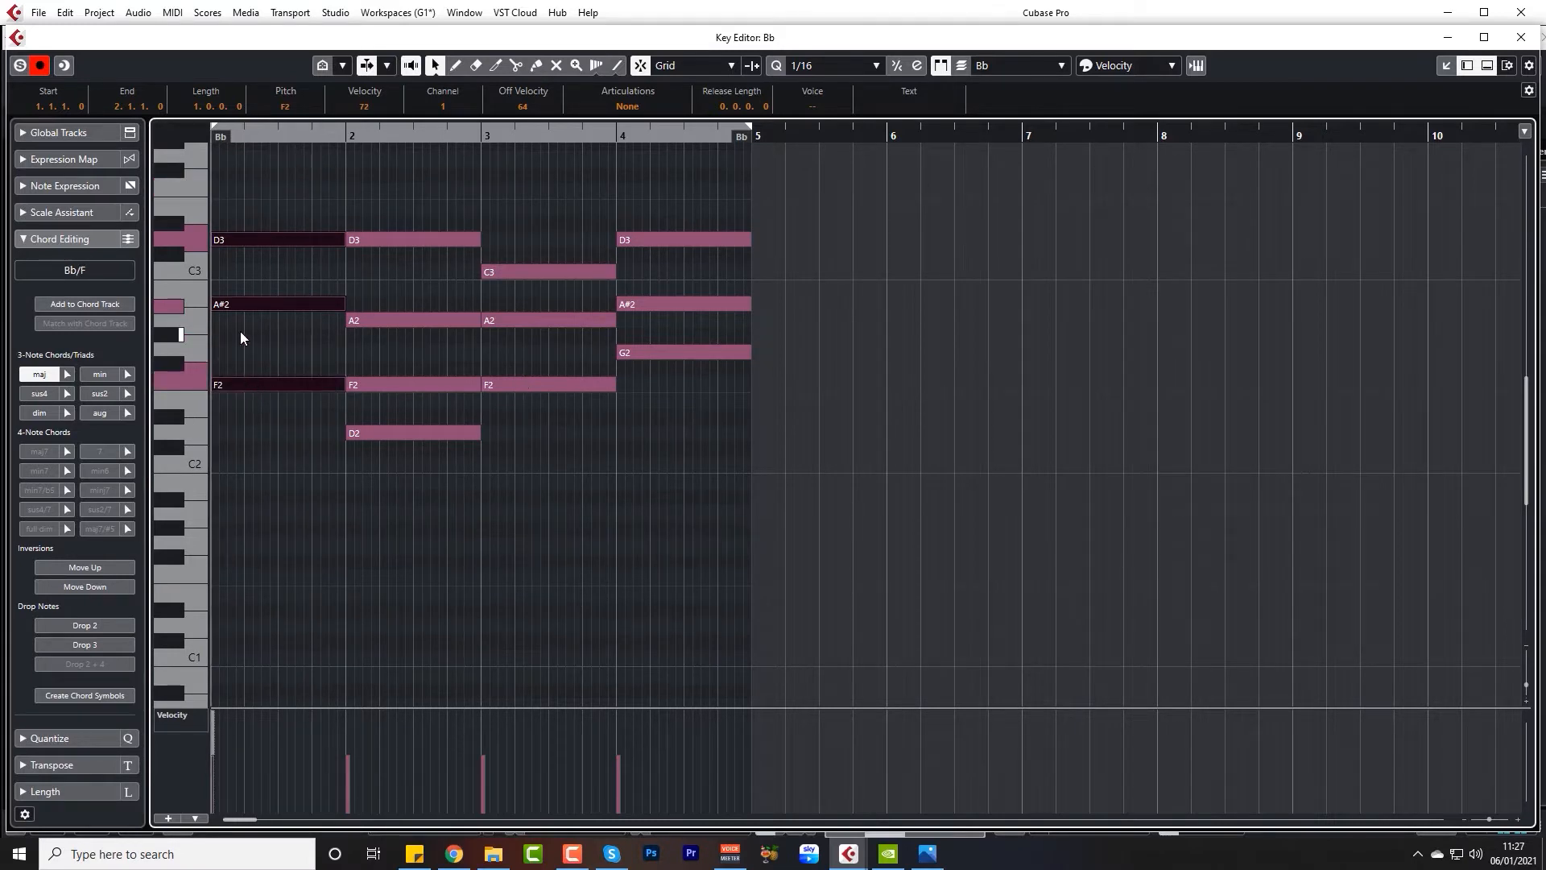
Play the opening chords and delete the D3 note from the Dmin chord in bar 2
key(space)
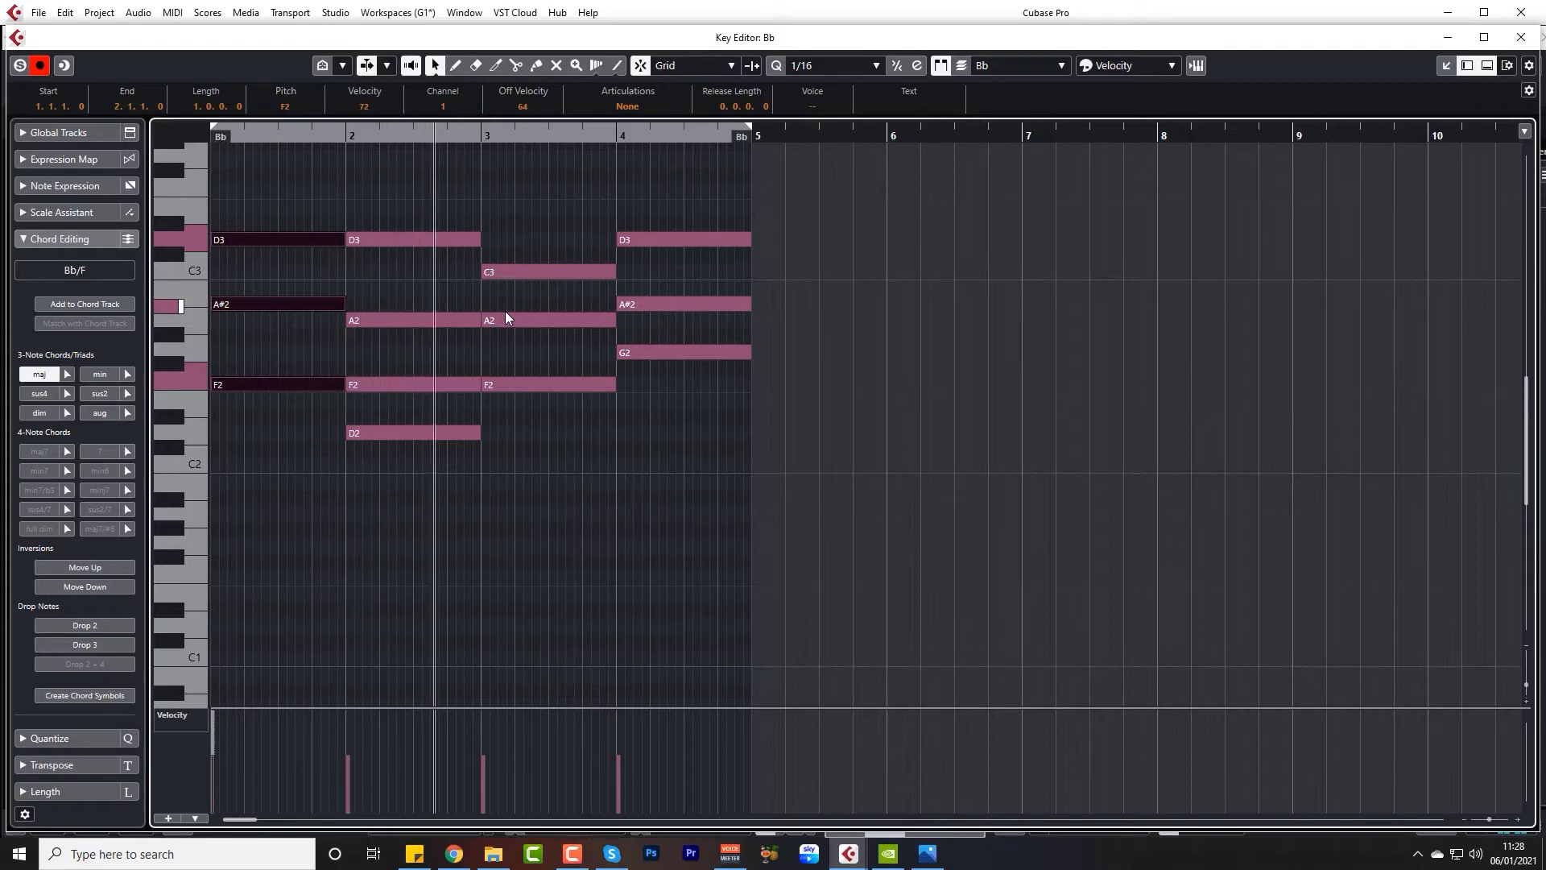
click(292, 133)
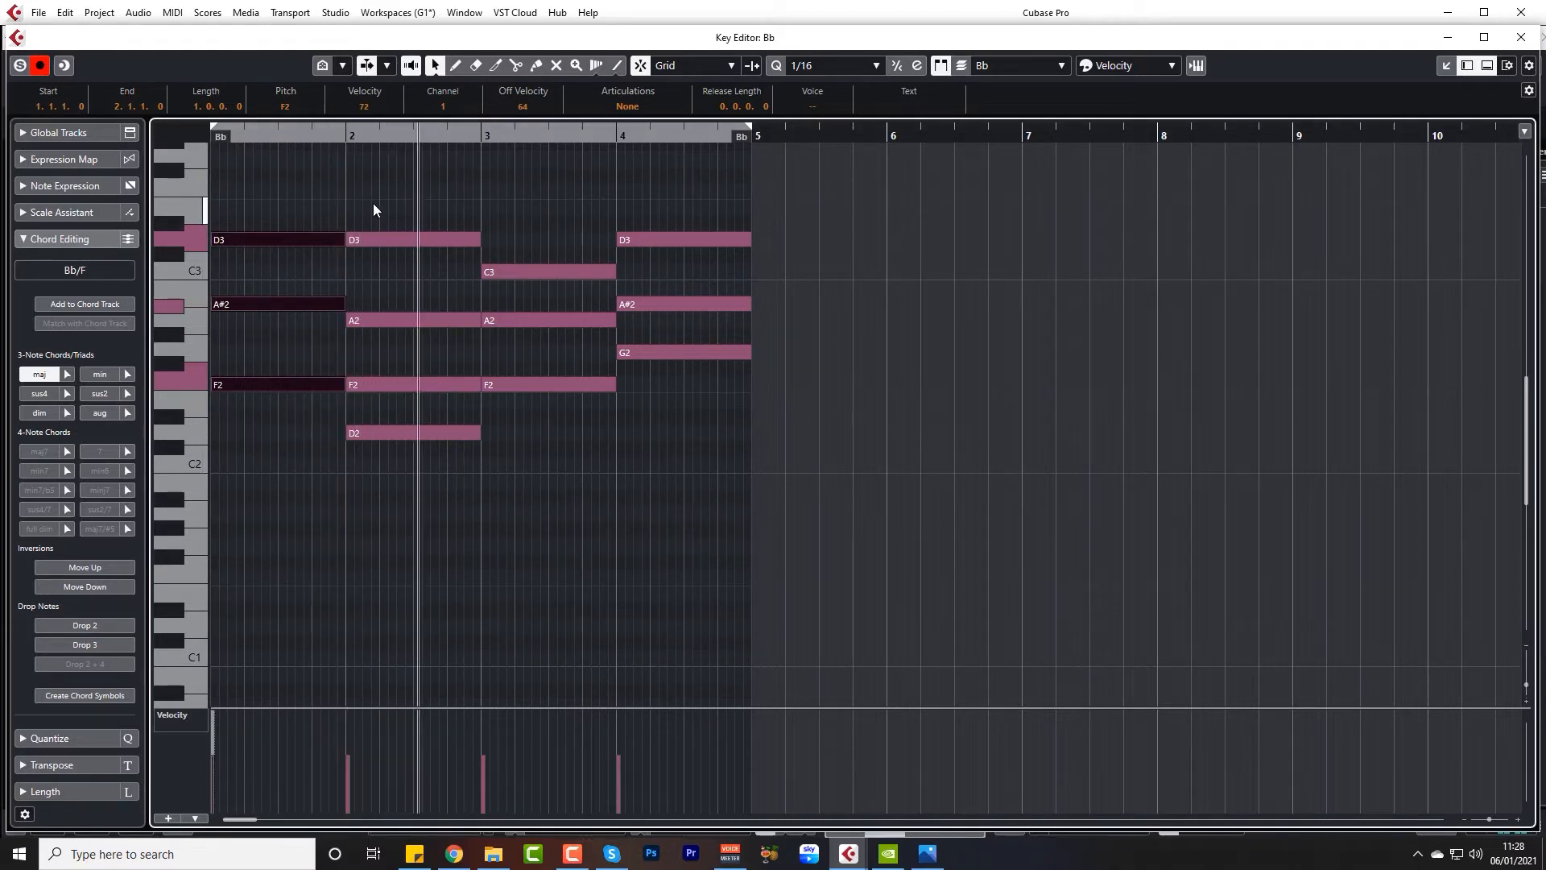
click(383, 239)
key(Delete)
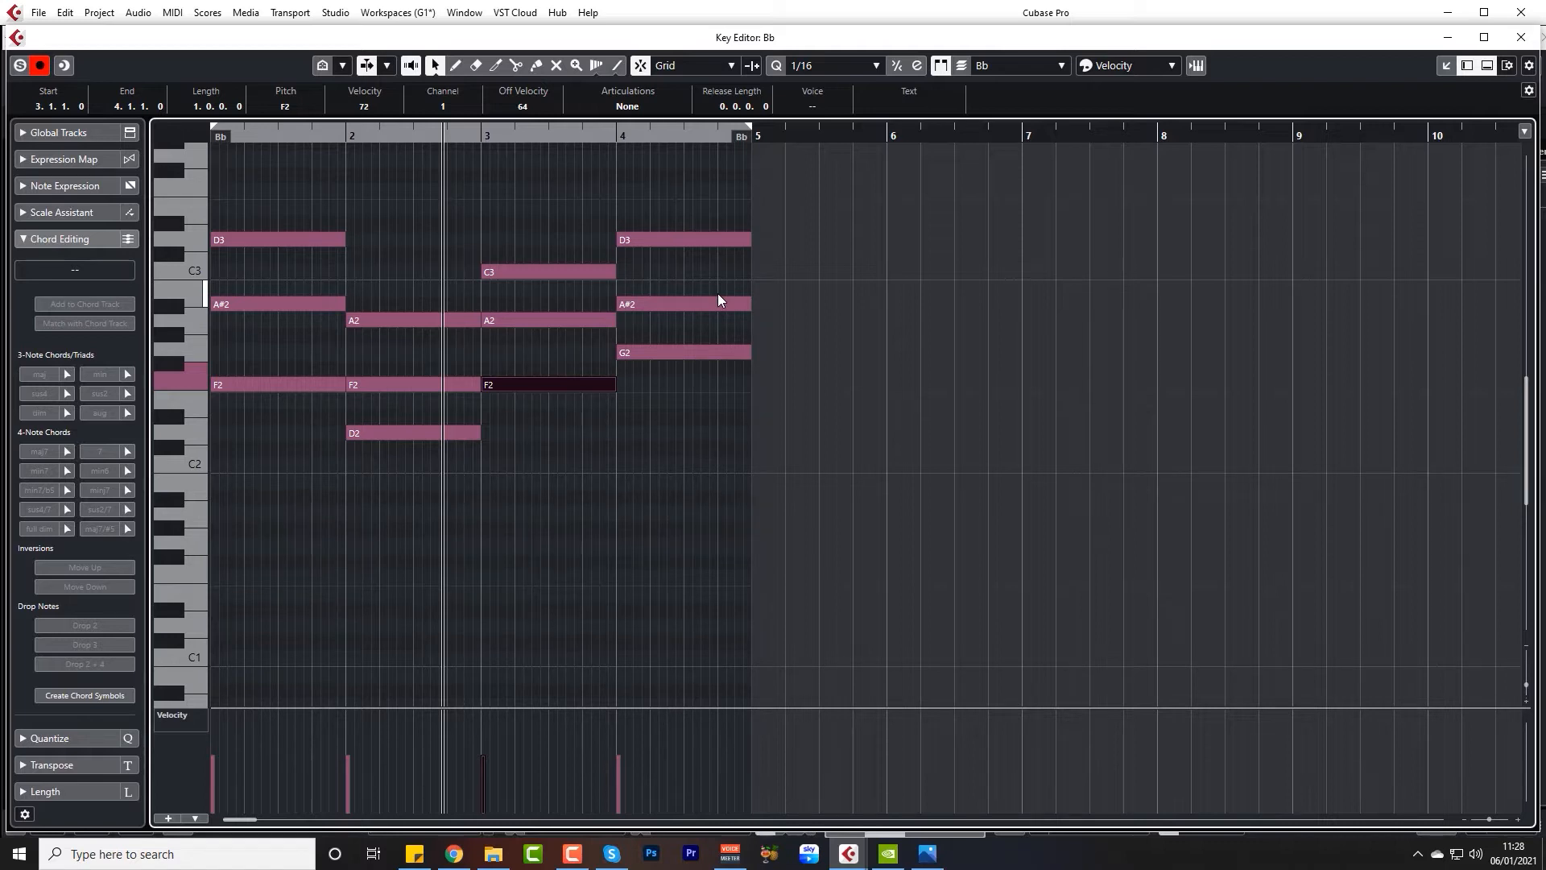
Lower the D3 note of the bar 4 chord one octave to D2 and play the progression
key(space)
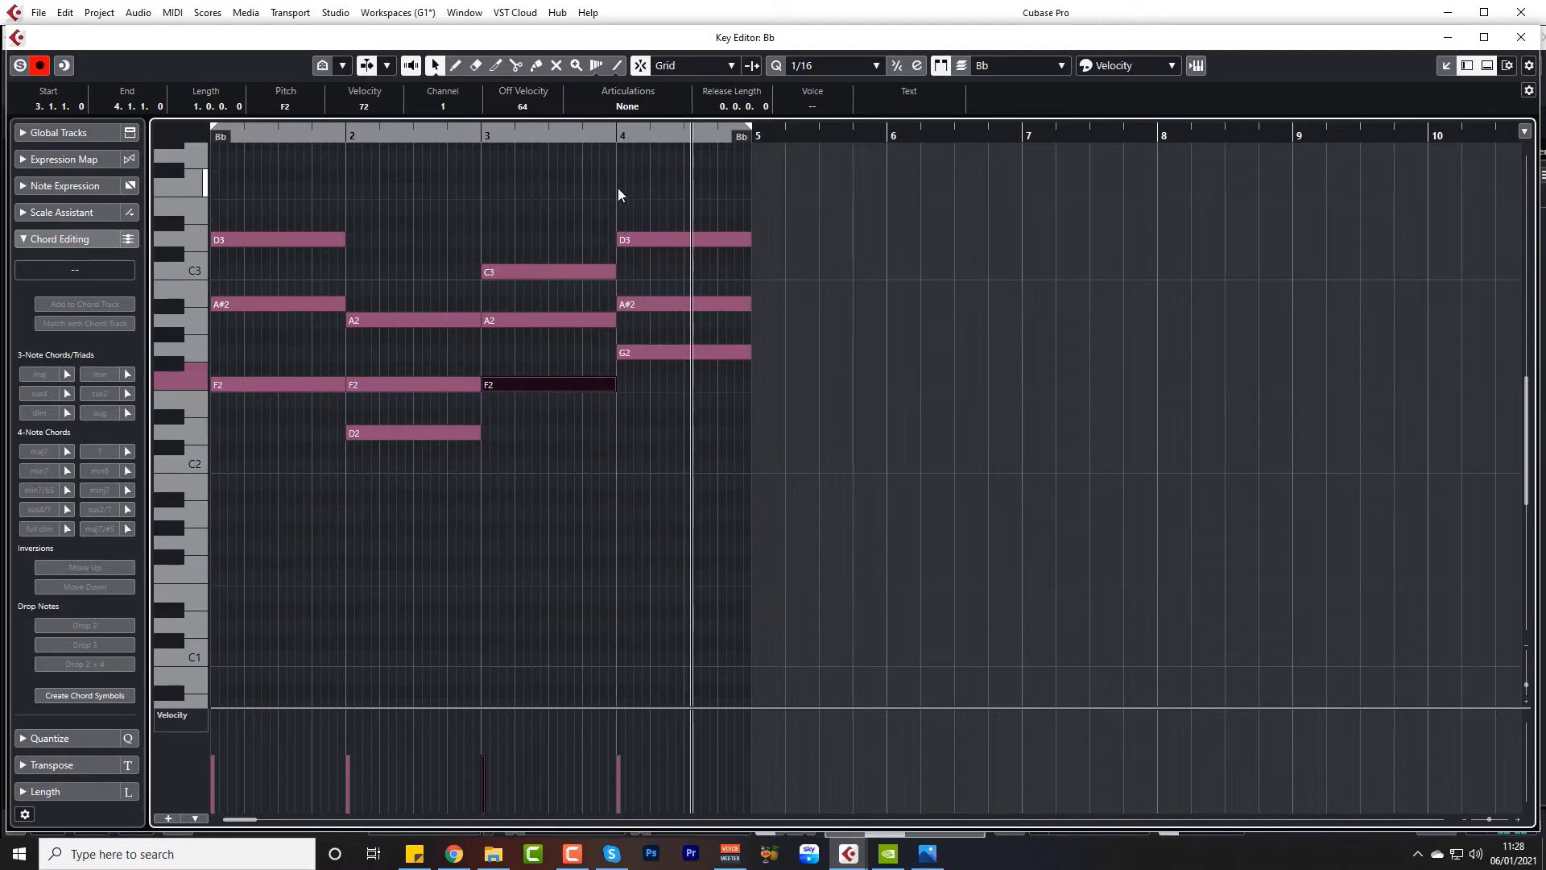
drag(641, 197, 655, 252)
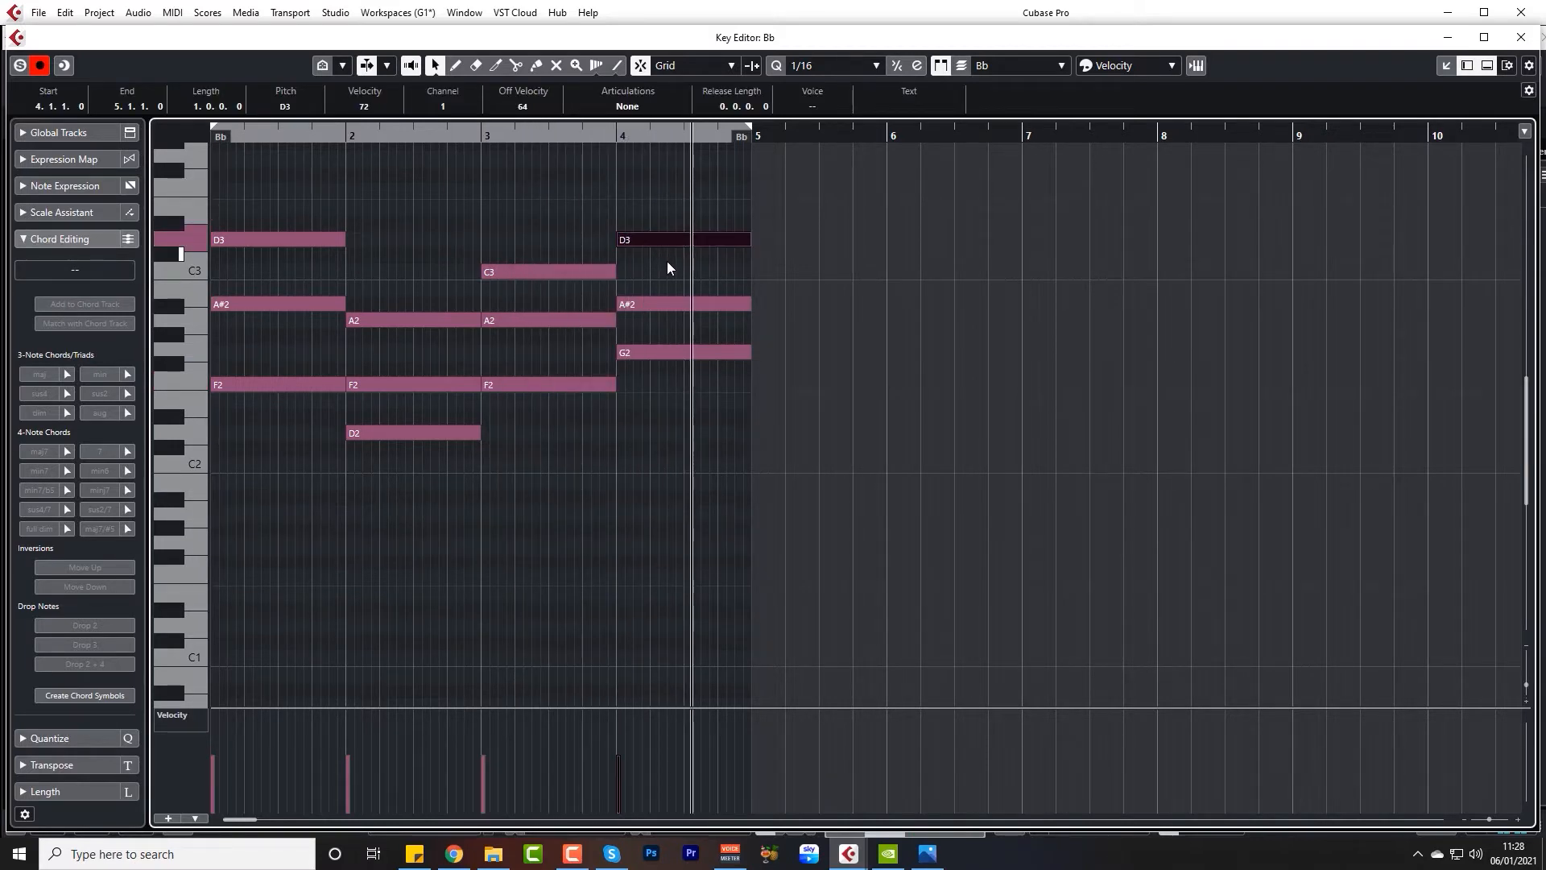
key(shift+Down)
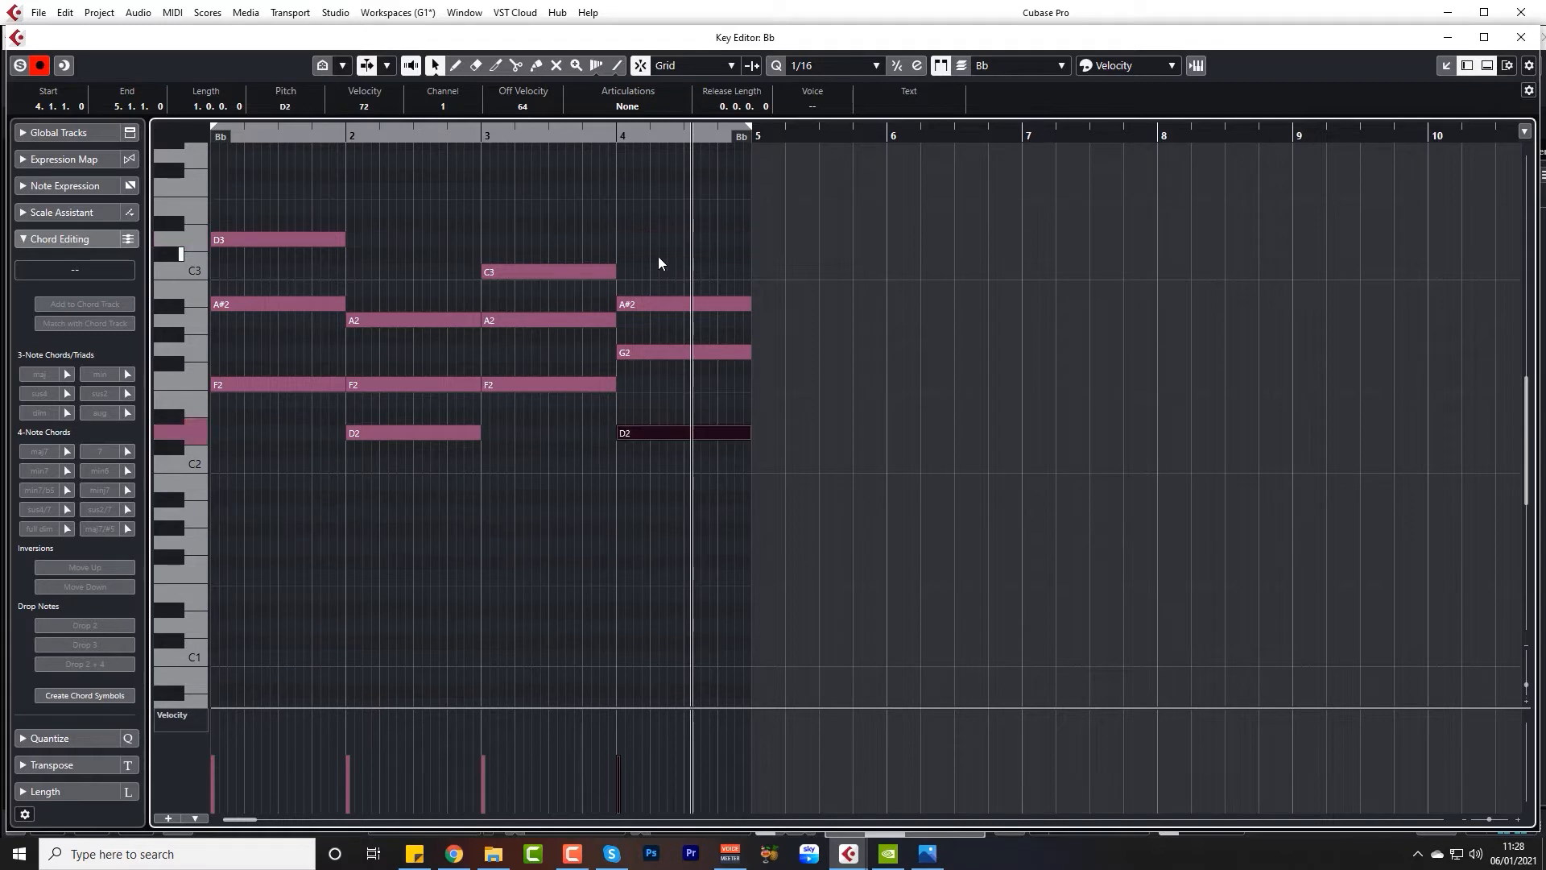
drag(666, 256, 688, 506)
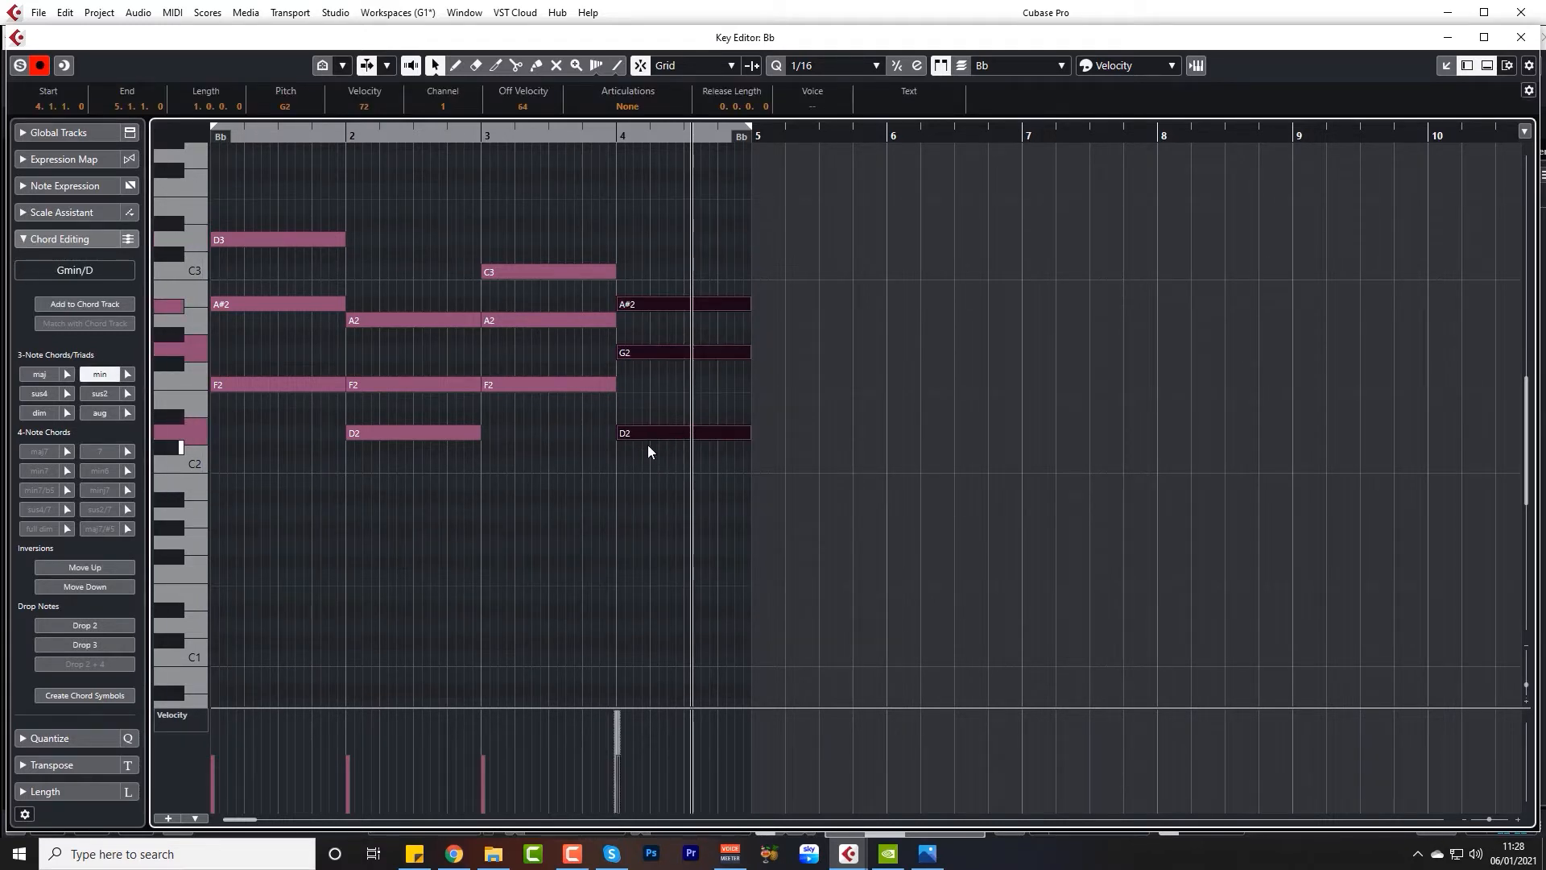
key(KP_Decimal)
key(space)
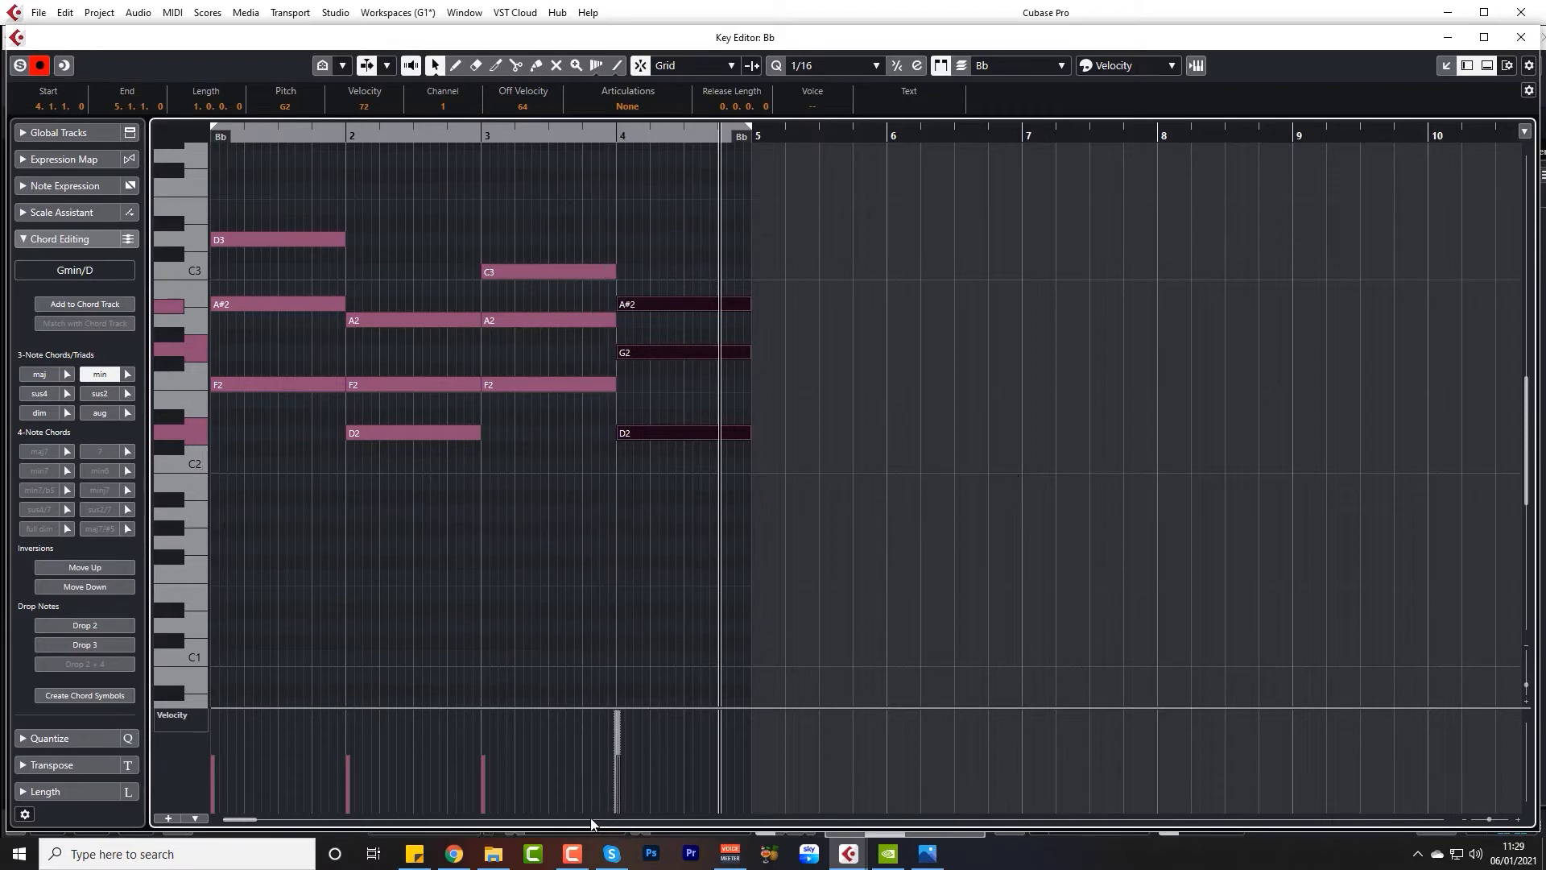
Leave the Key Editor and raise the filter cutoff of the Retrologue instrument to about 332 Hz
click(1445, 37)
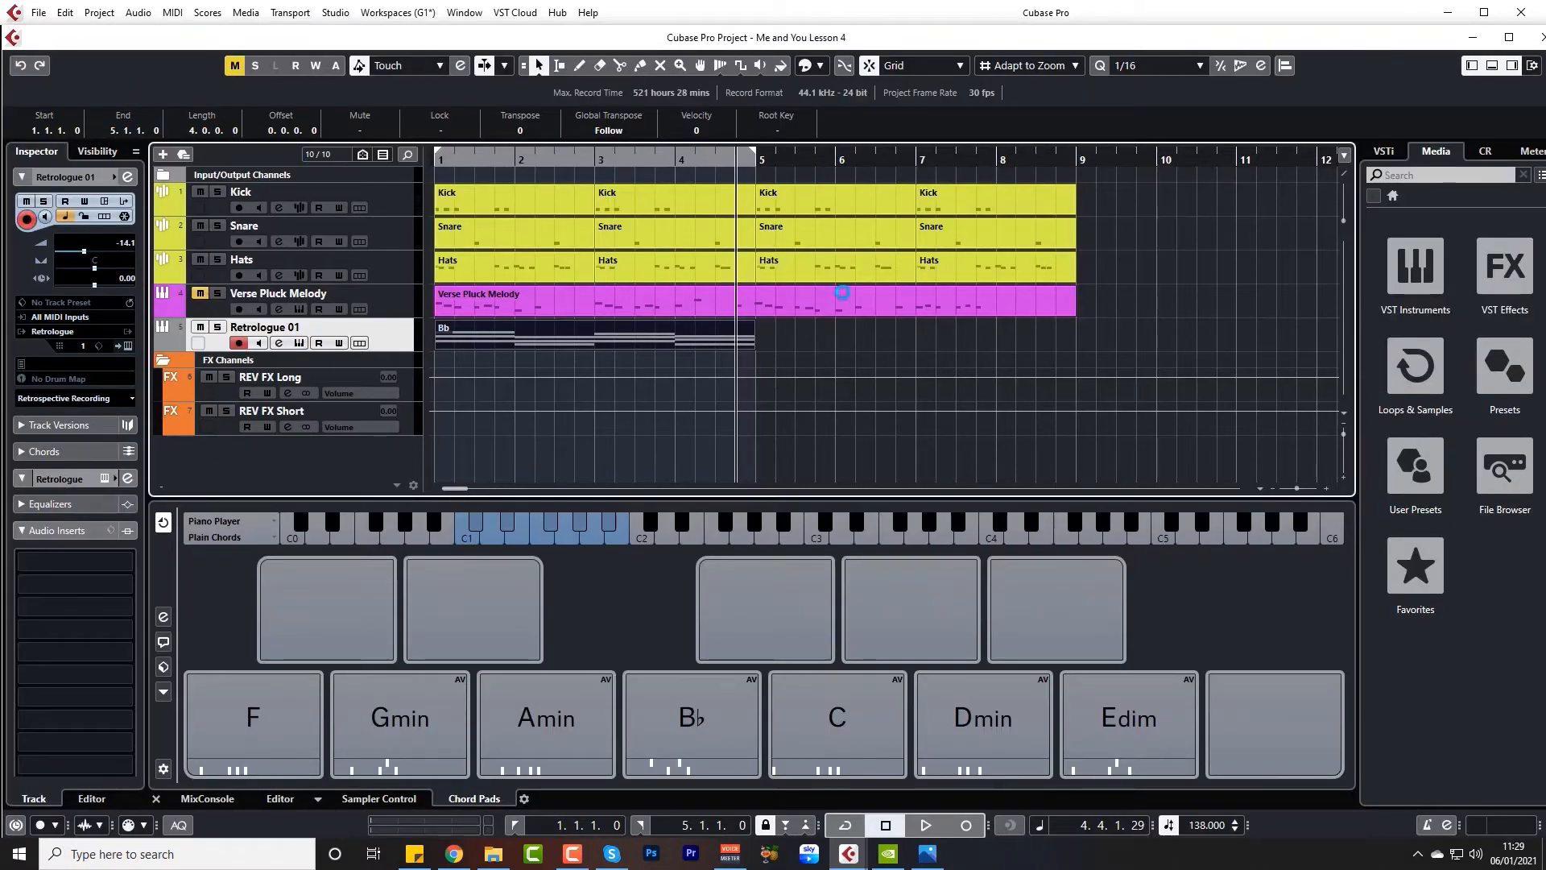
drag(904, 153, 806, 135)
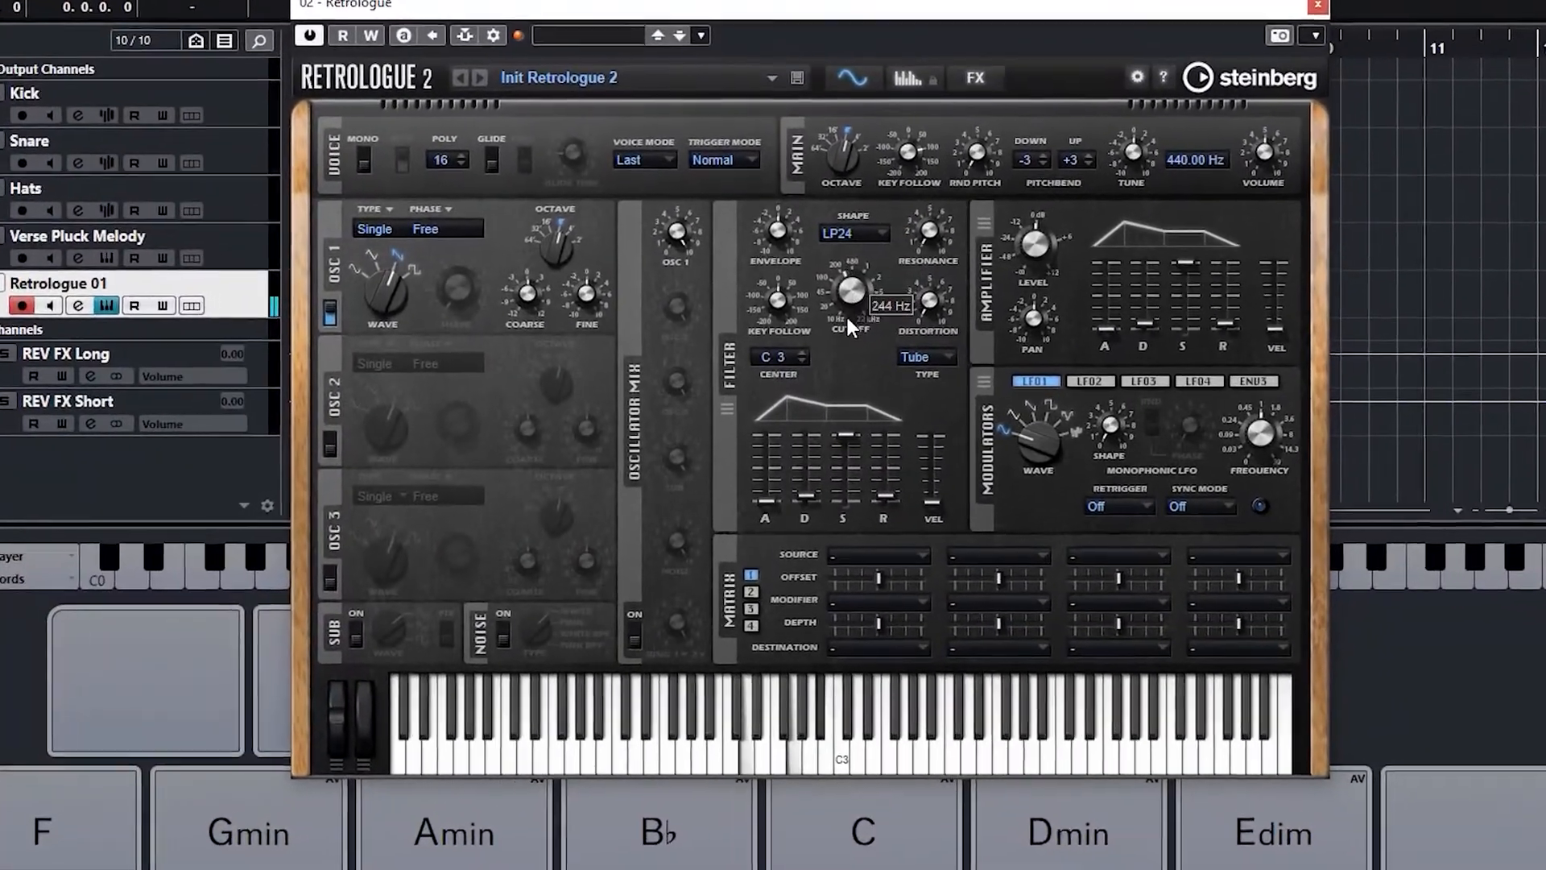
scroll(845, 317, down, 3)
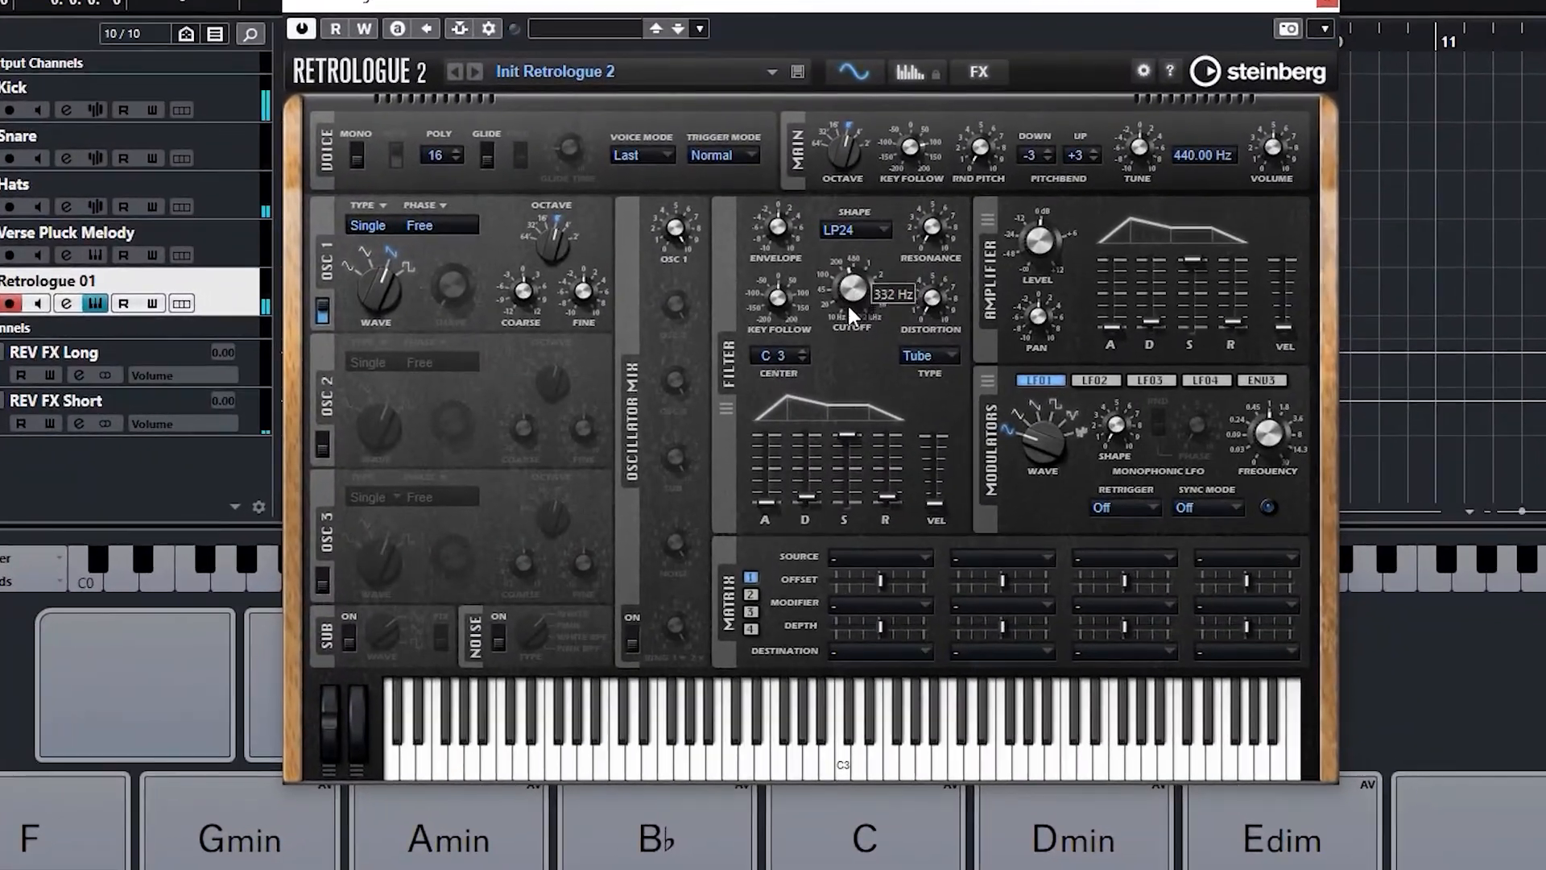
scroll(856, 298, up, 3)
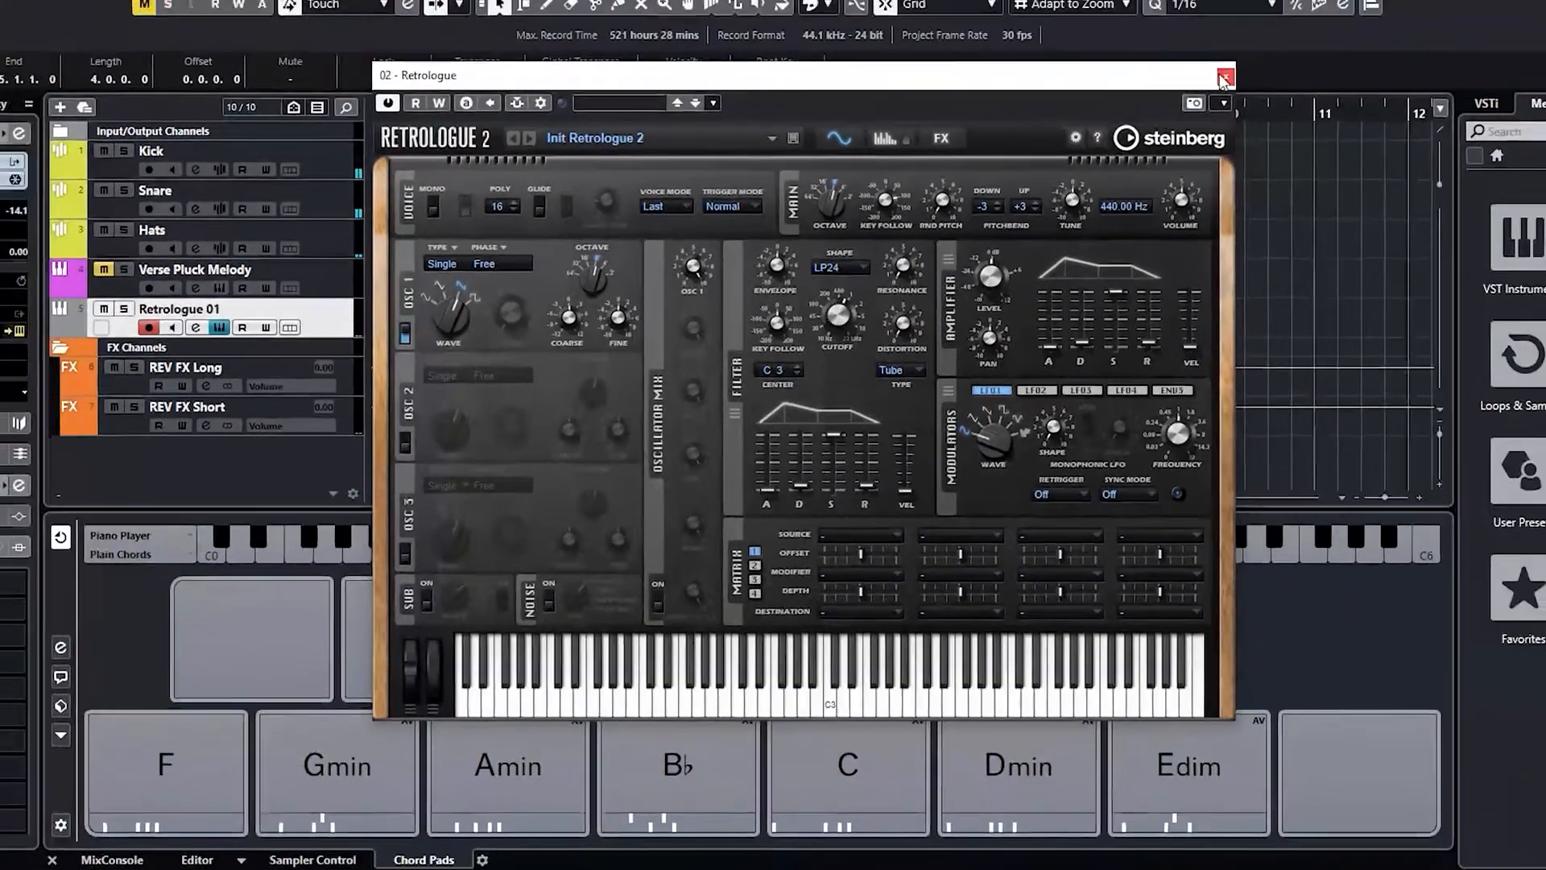
click(1327, 3)
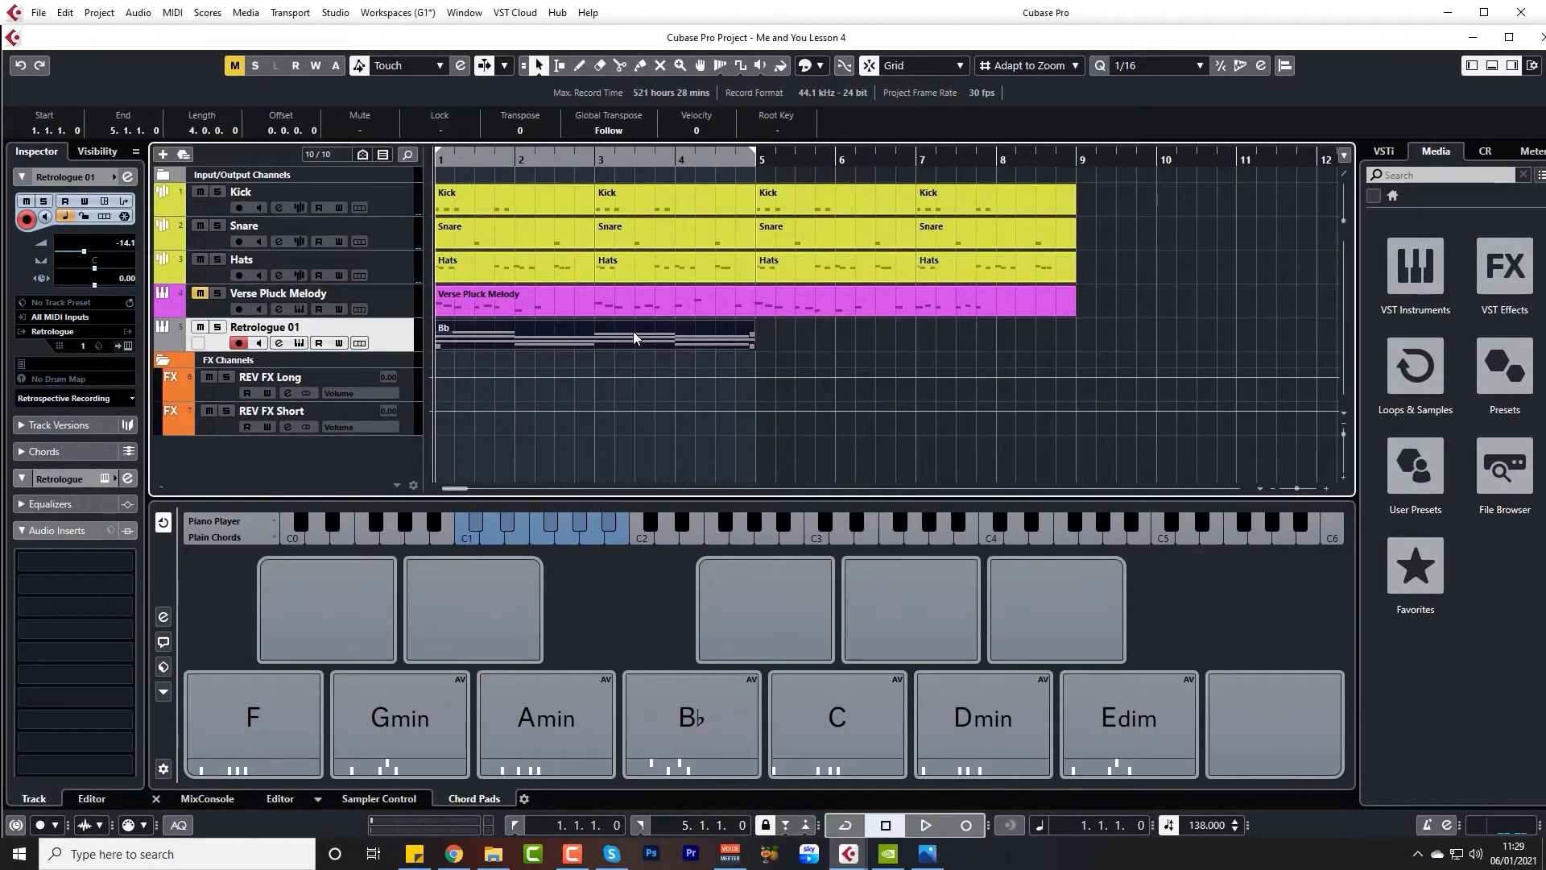
Loop playback over bars 1 to 4 and reopen the Retrologue 01 instrument
key(KP_Divide)
key(space)
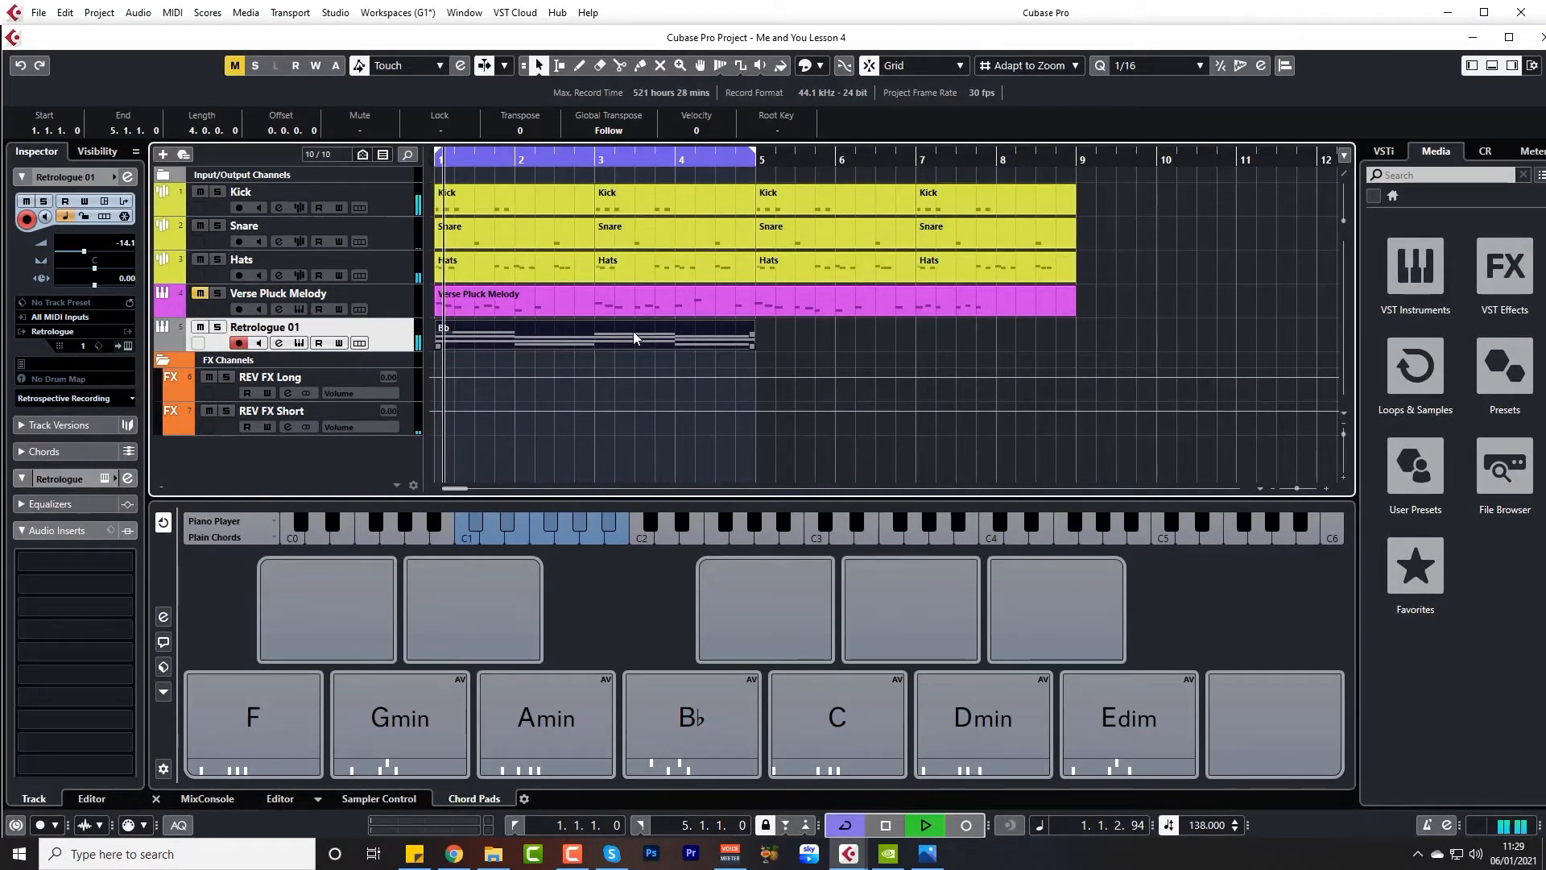
click(298, 343)
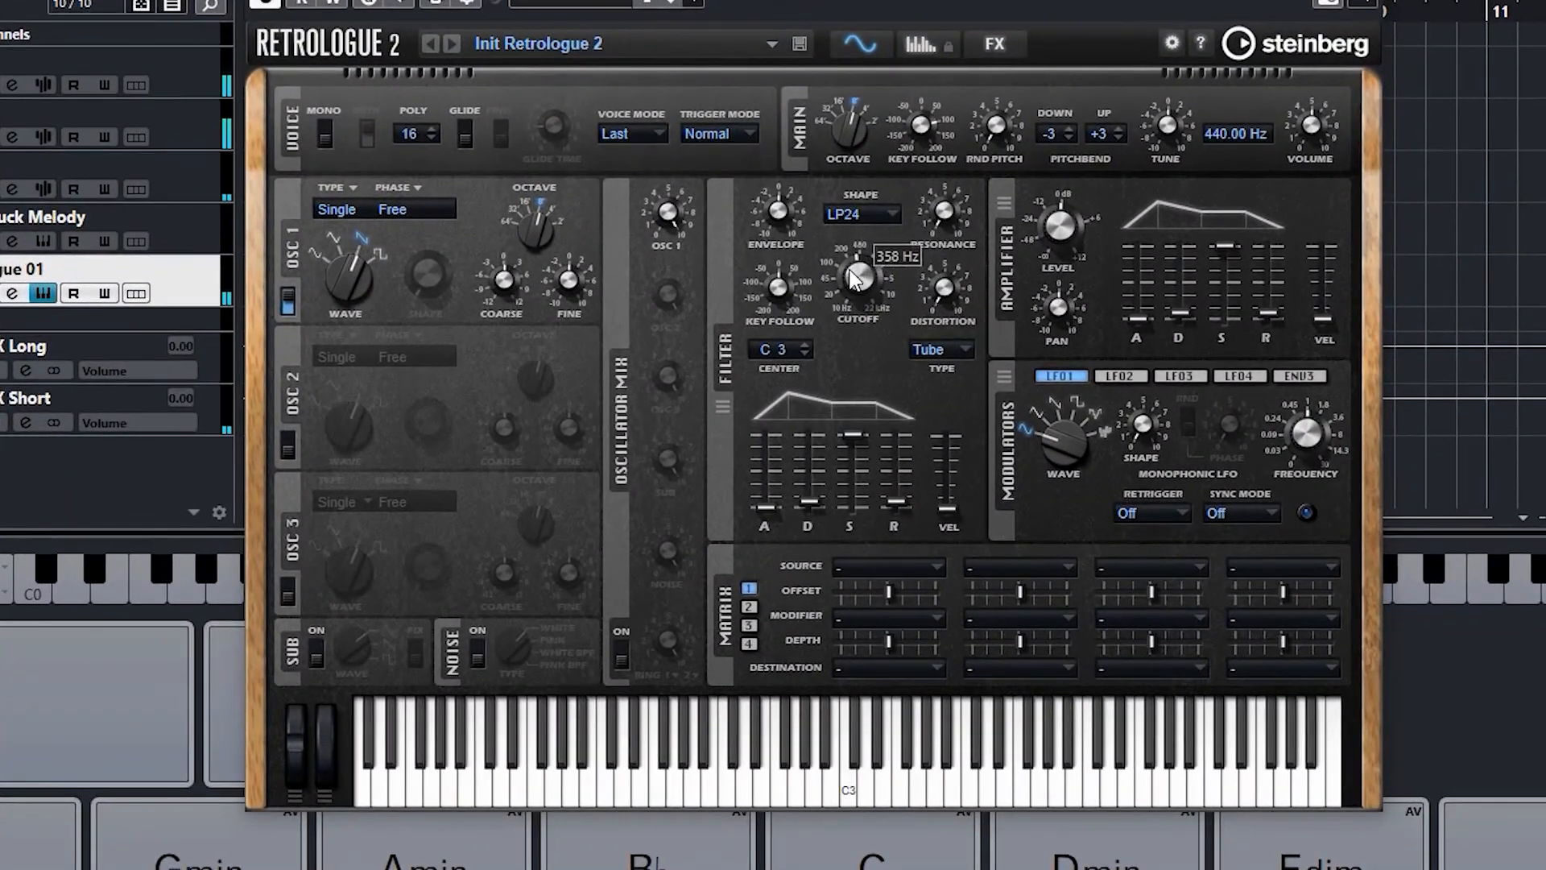
Lower the filter envelope's sustain and raise its attack to about 7598 ms
mouse_move(786, 207)
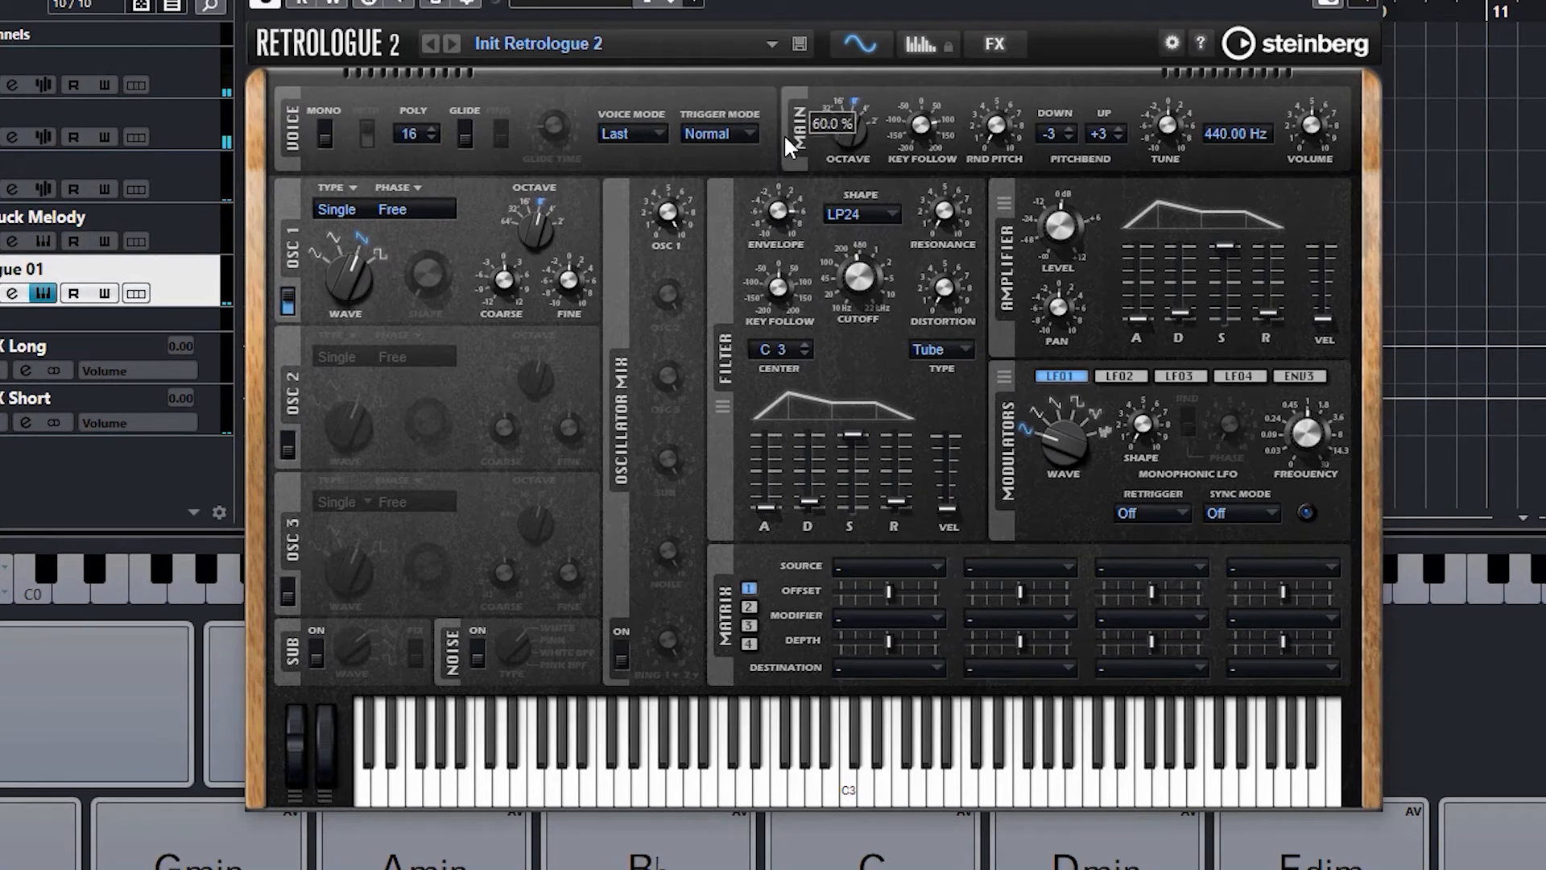
mouse_move(779, 509)
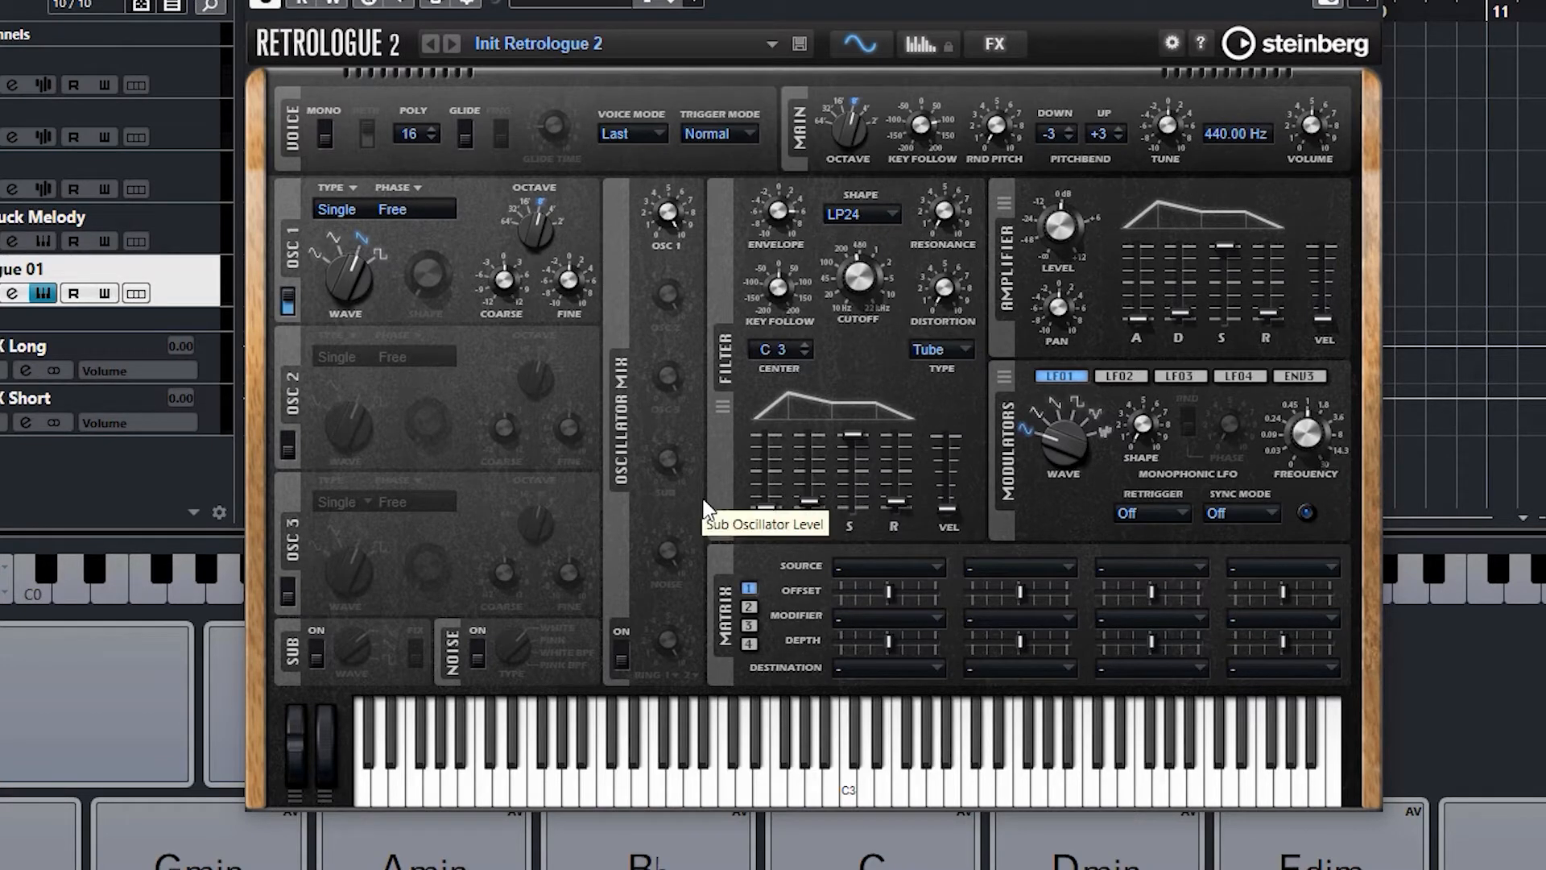
drag(849, 474, 853, 478)
drag(767, 507, 761, 448)
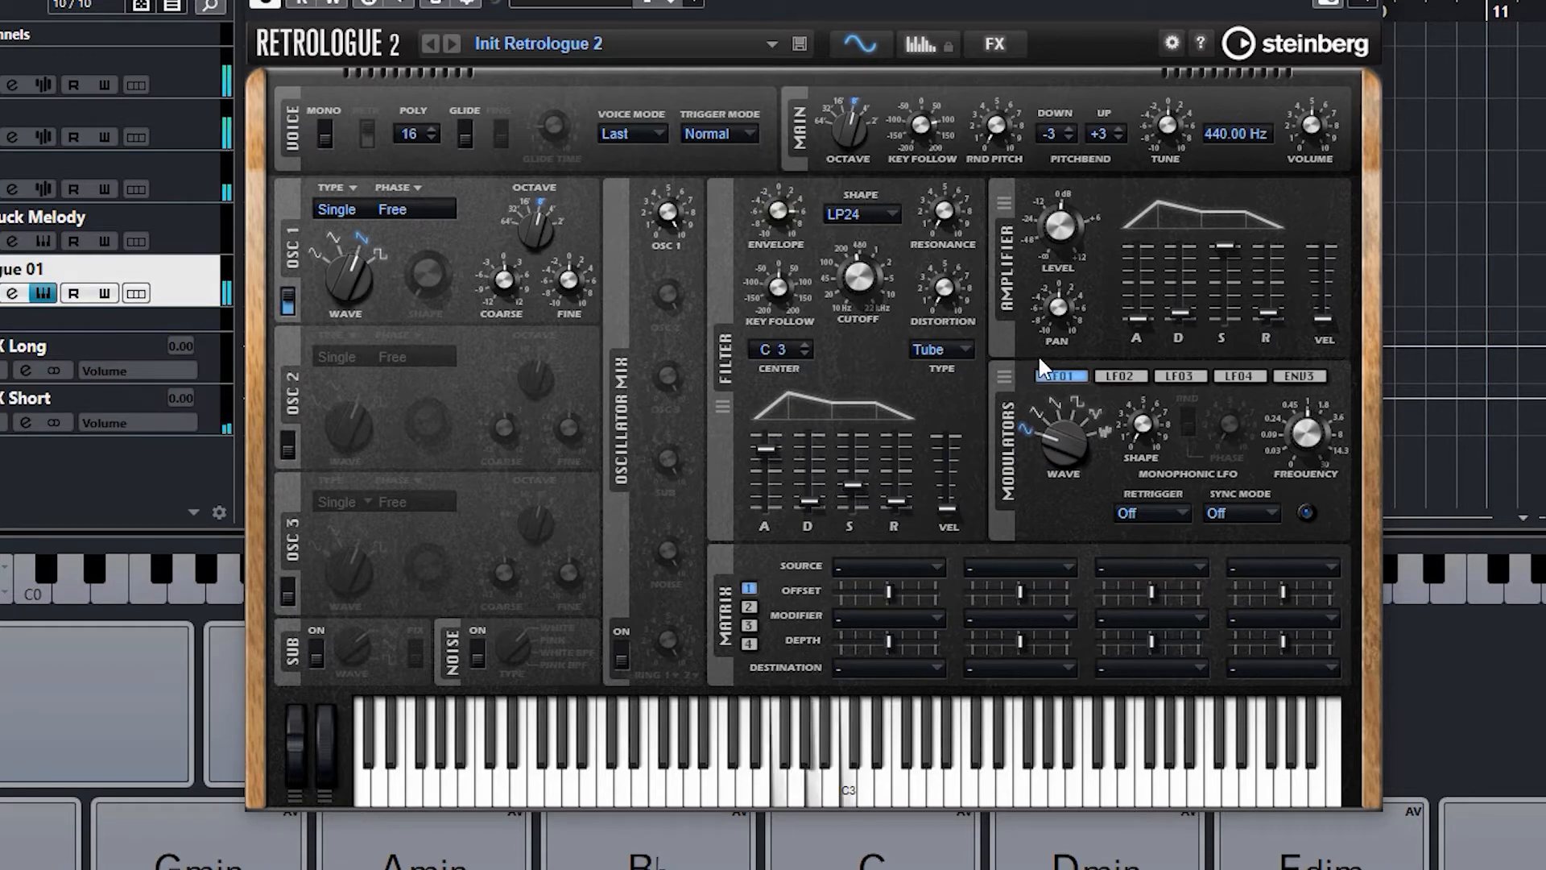
Lengthen the filter envelope's attack to about 12016 ms and set the filter cutoff to about 142 Hz
mouse_move(853, 278)
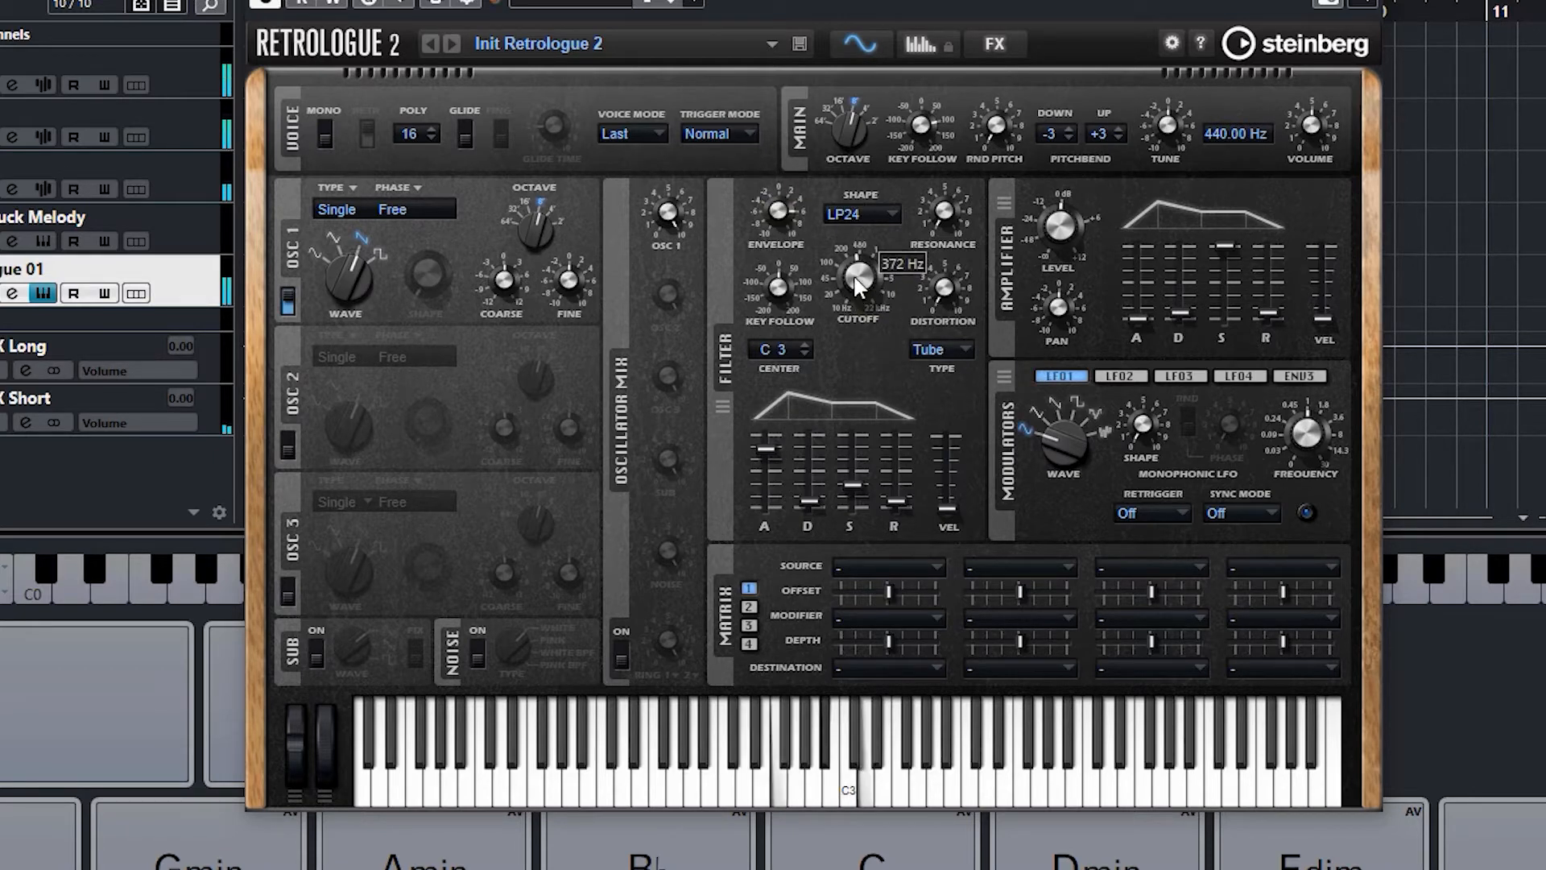
mouse_move(770, 451)
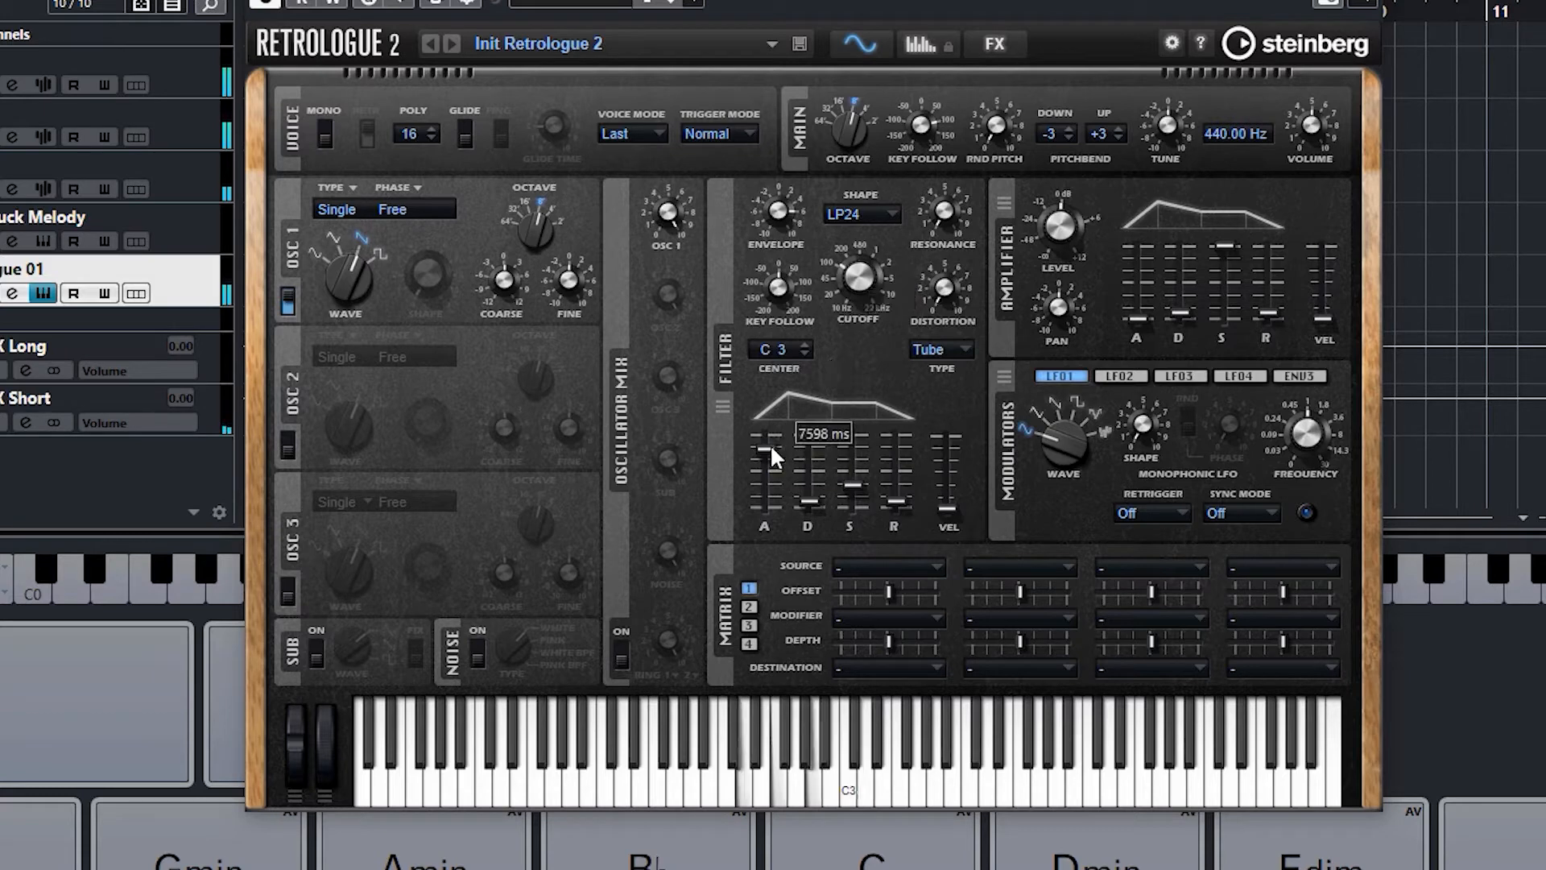
drag(772, 449, 773, 444)
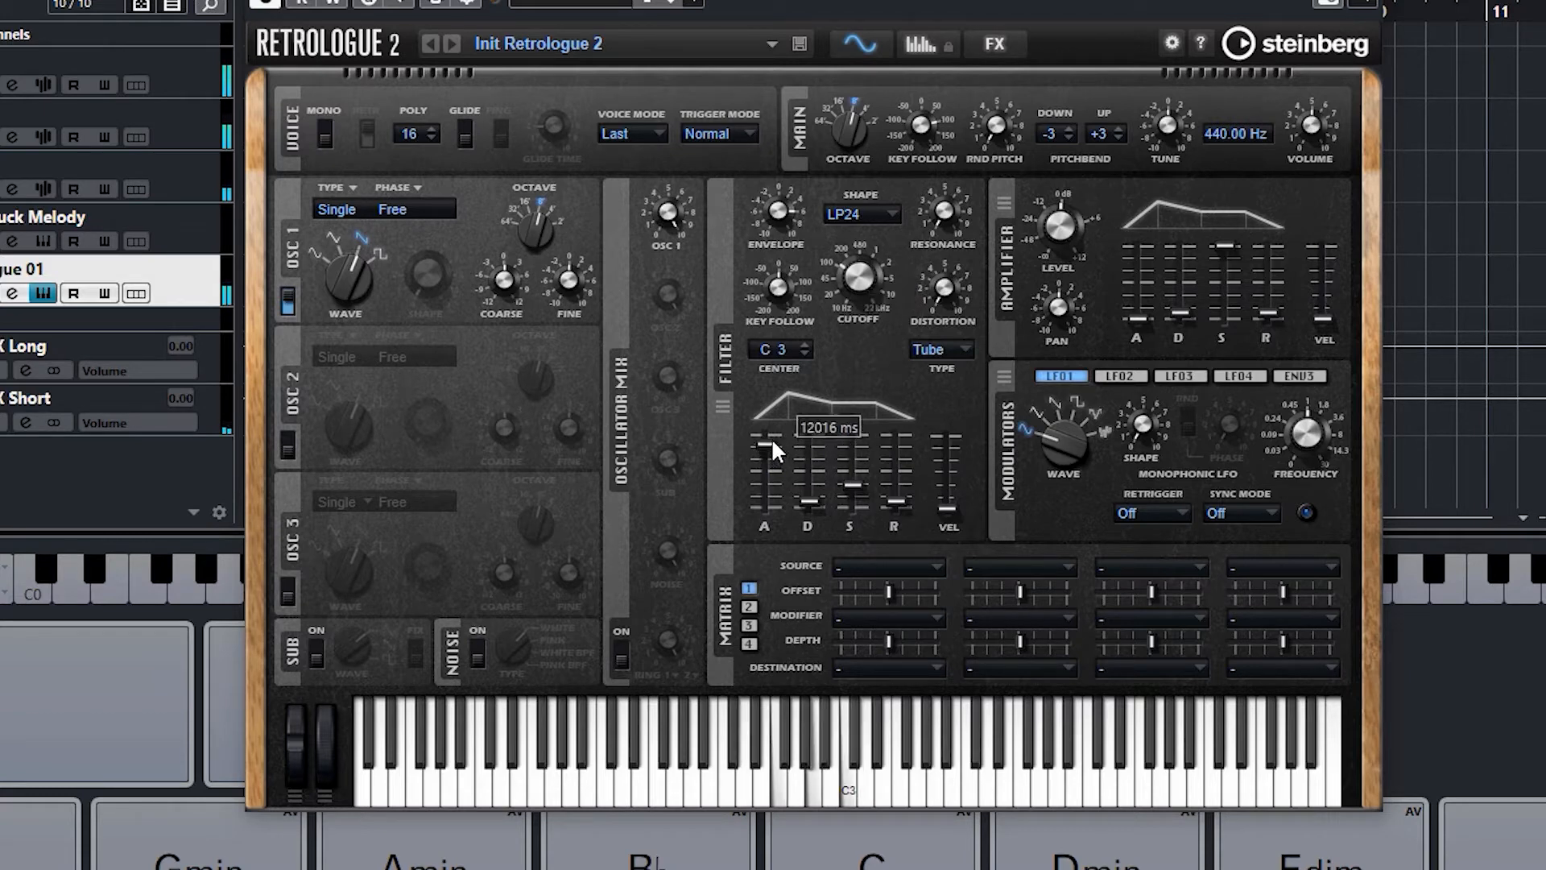
drag(867, 285, 867, 278)
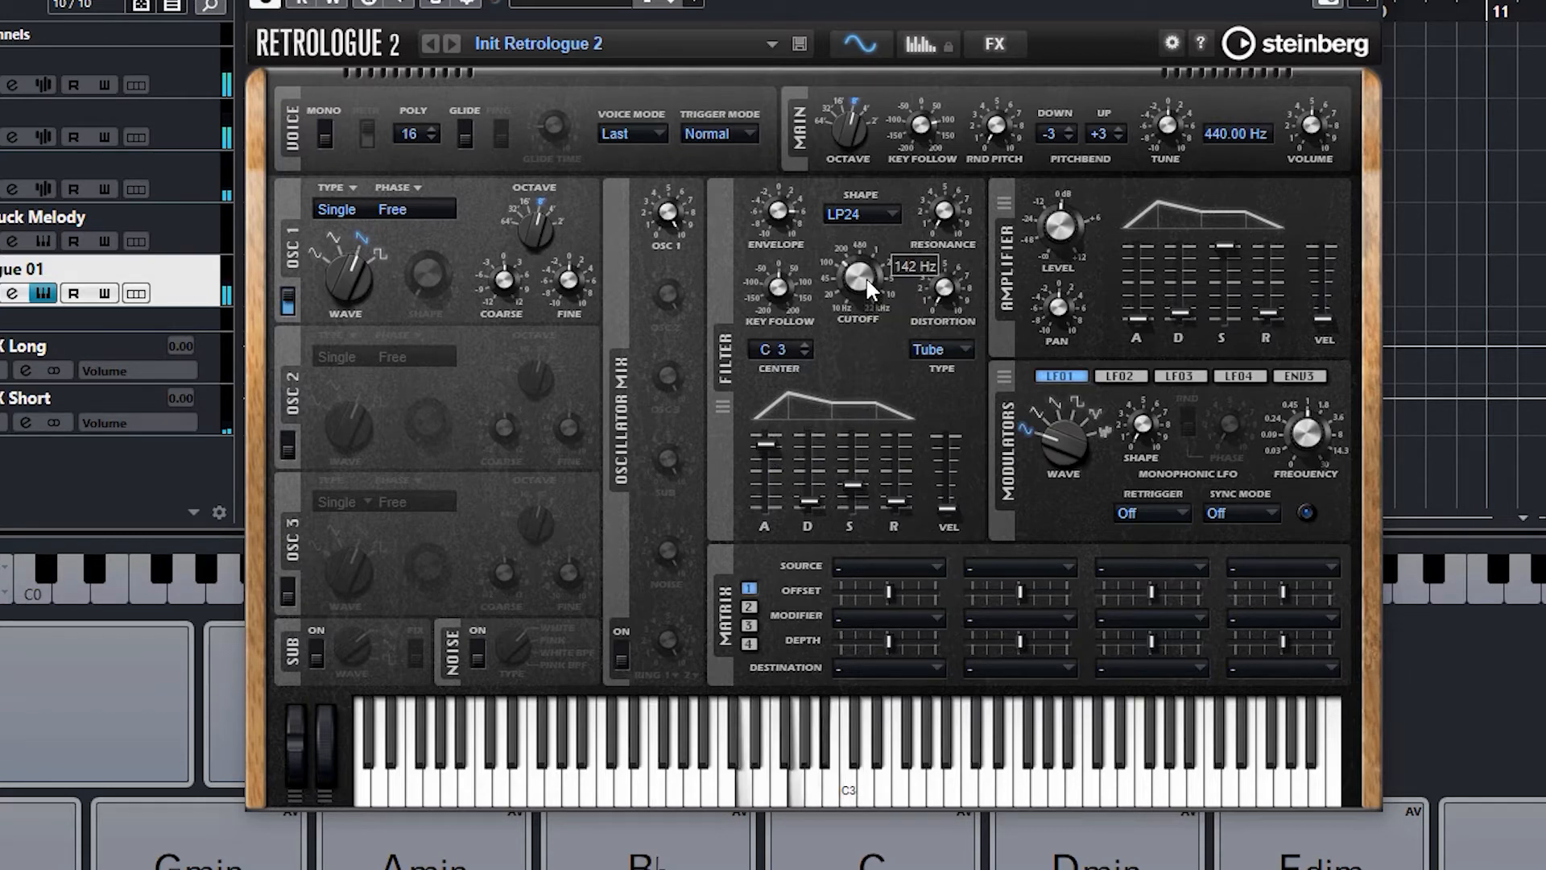
Lengthen the amplifier envelope's release, lower the filter envelope's sustain, and close the instrument
mouse_move(955, 133)
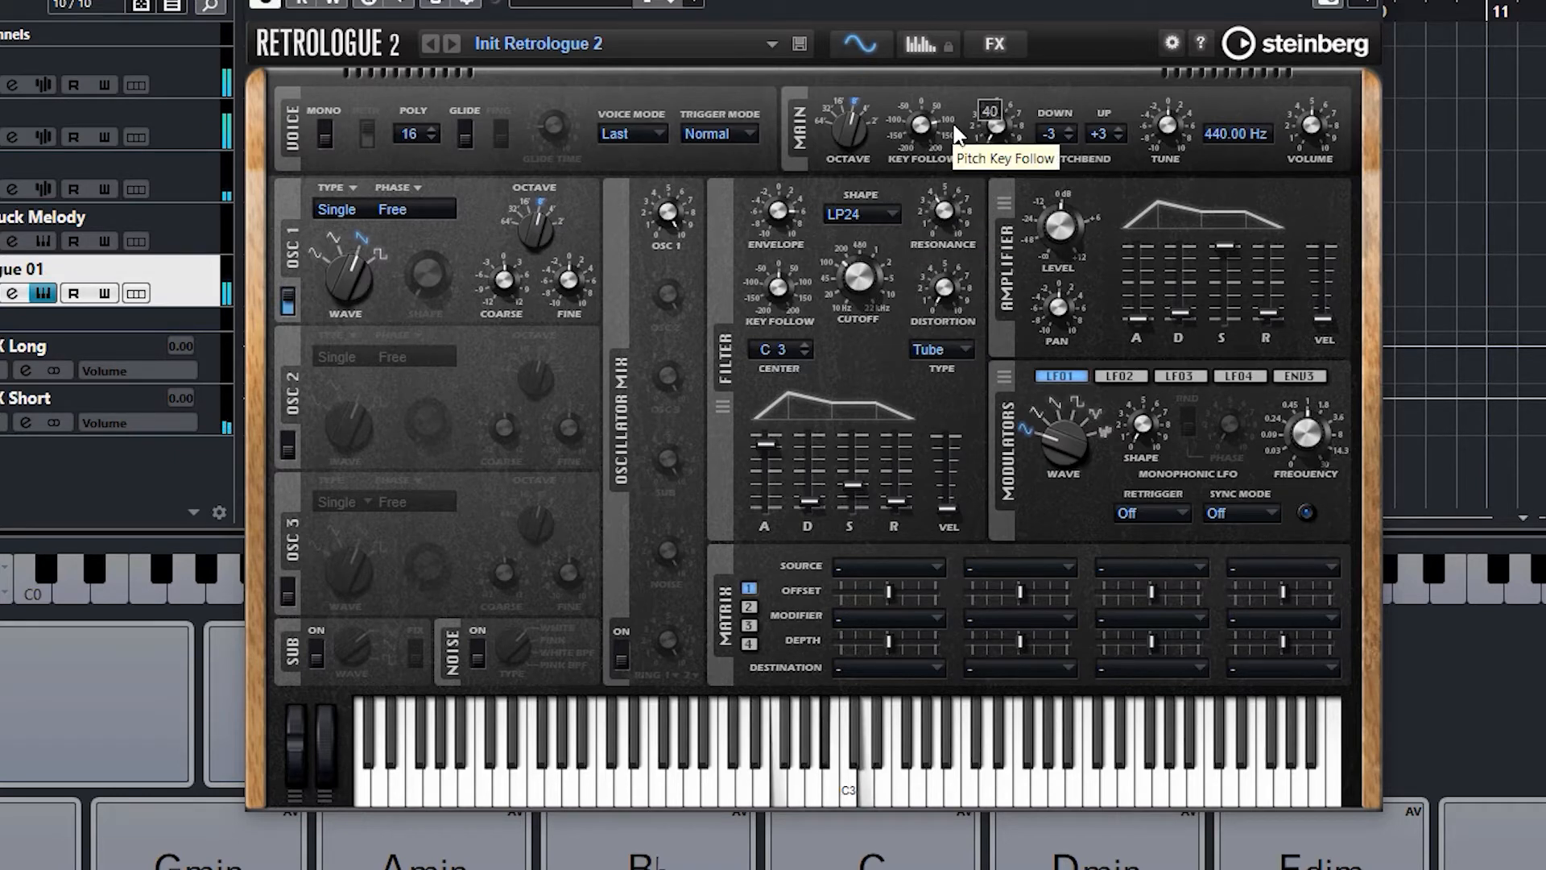
mouse_move(937, 212)
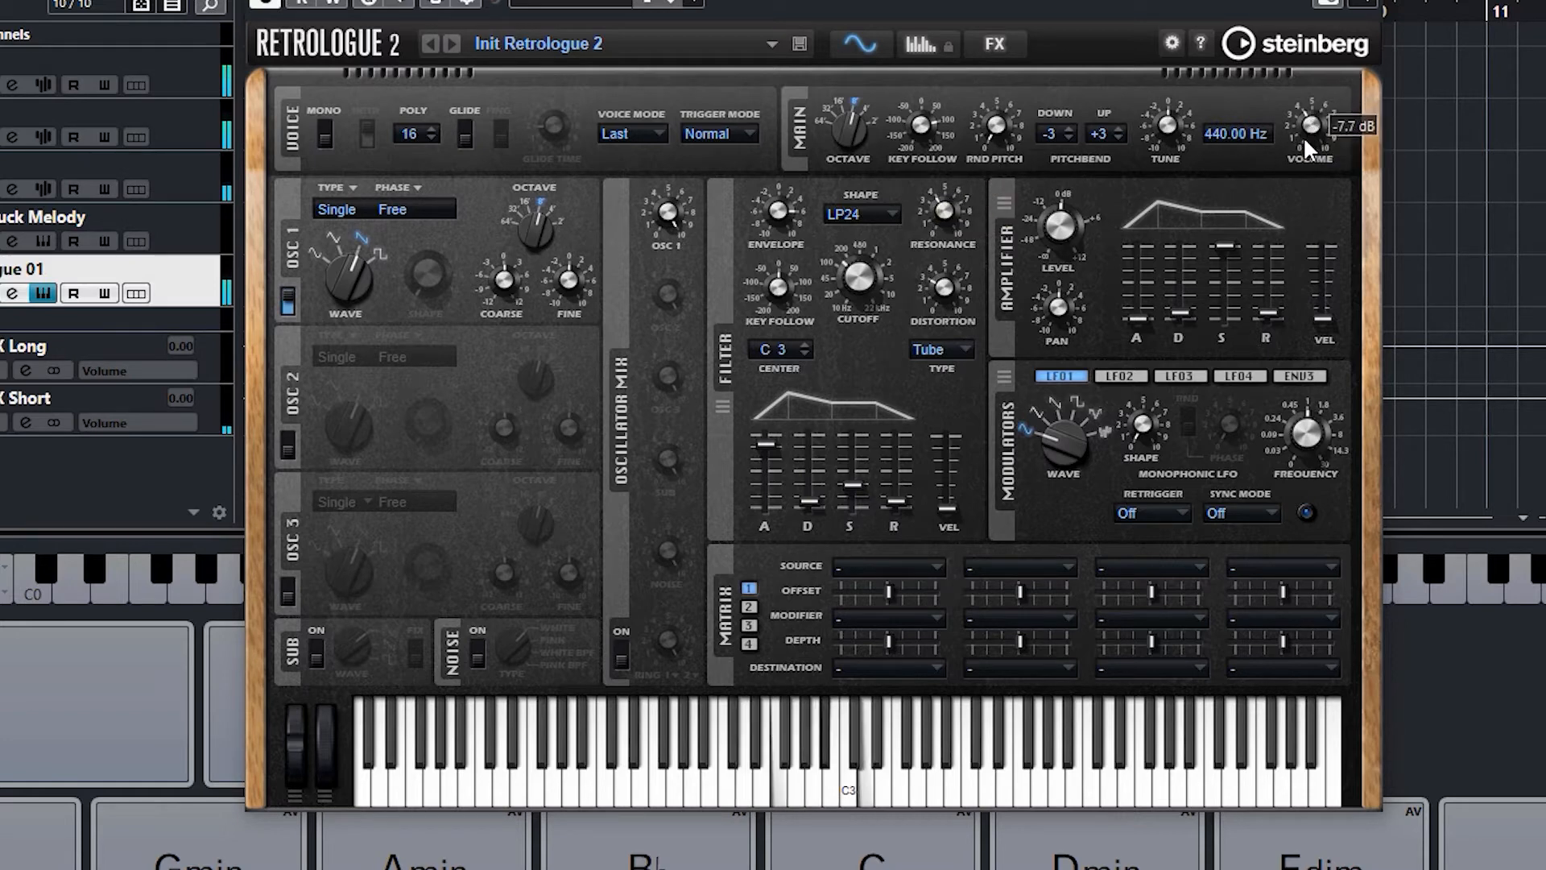
mouse_move(949, 296)
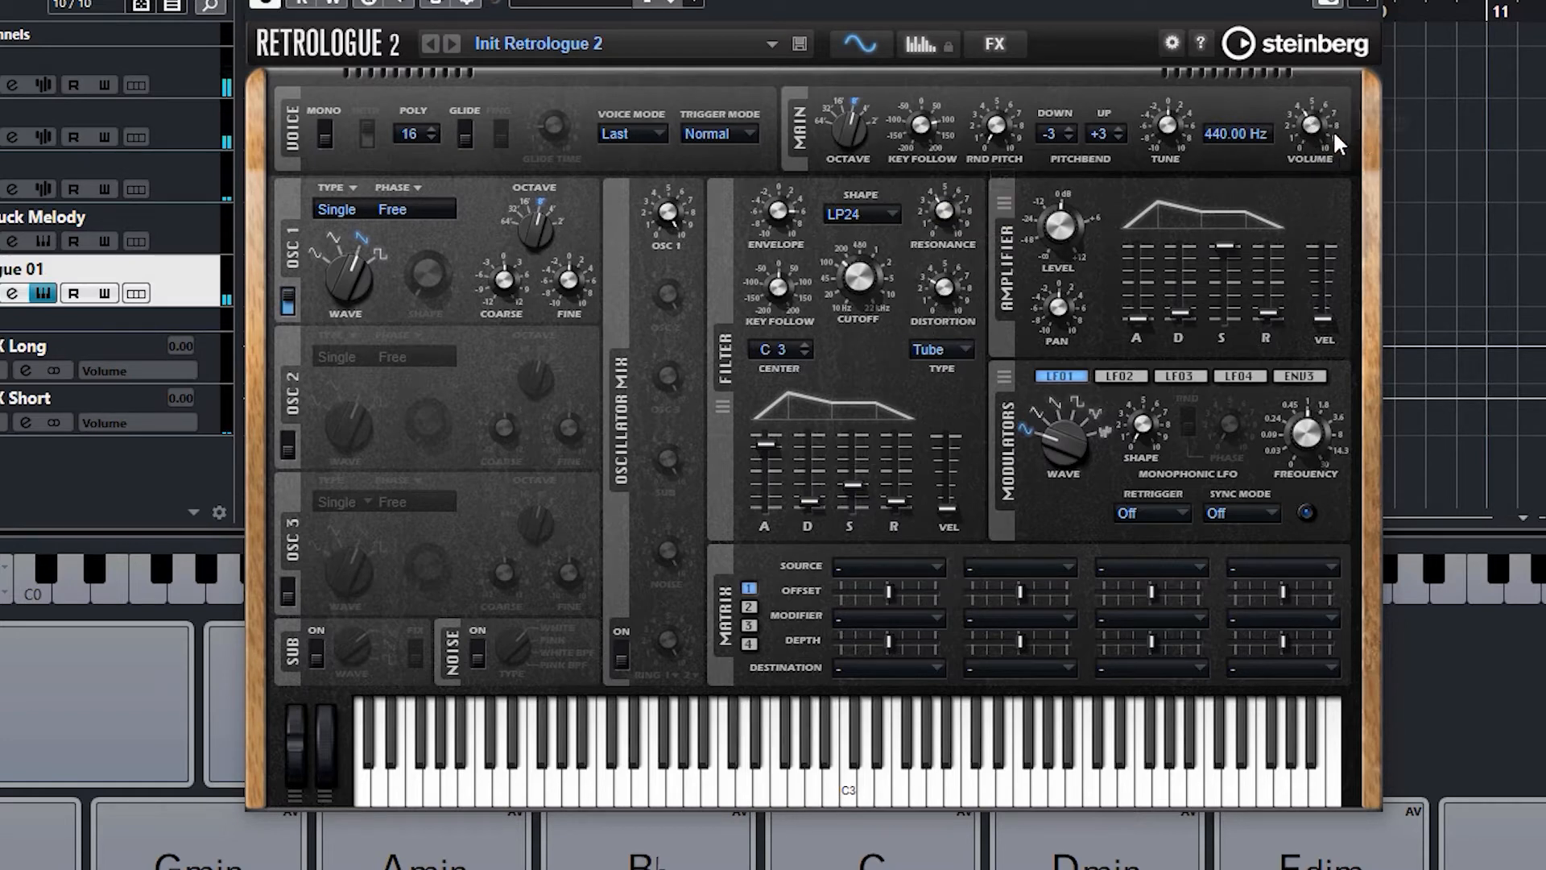
mouse_move(1315, 127)
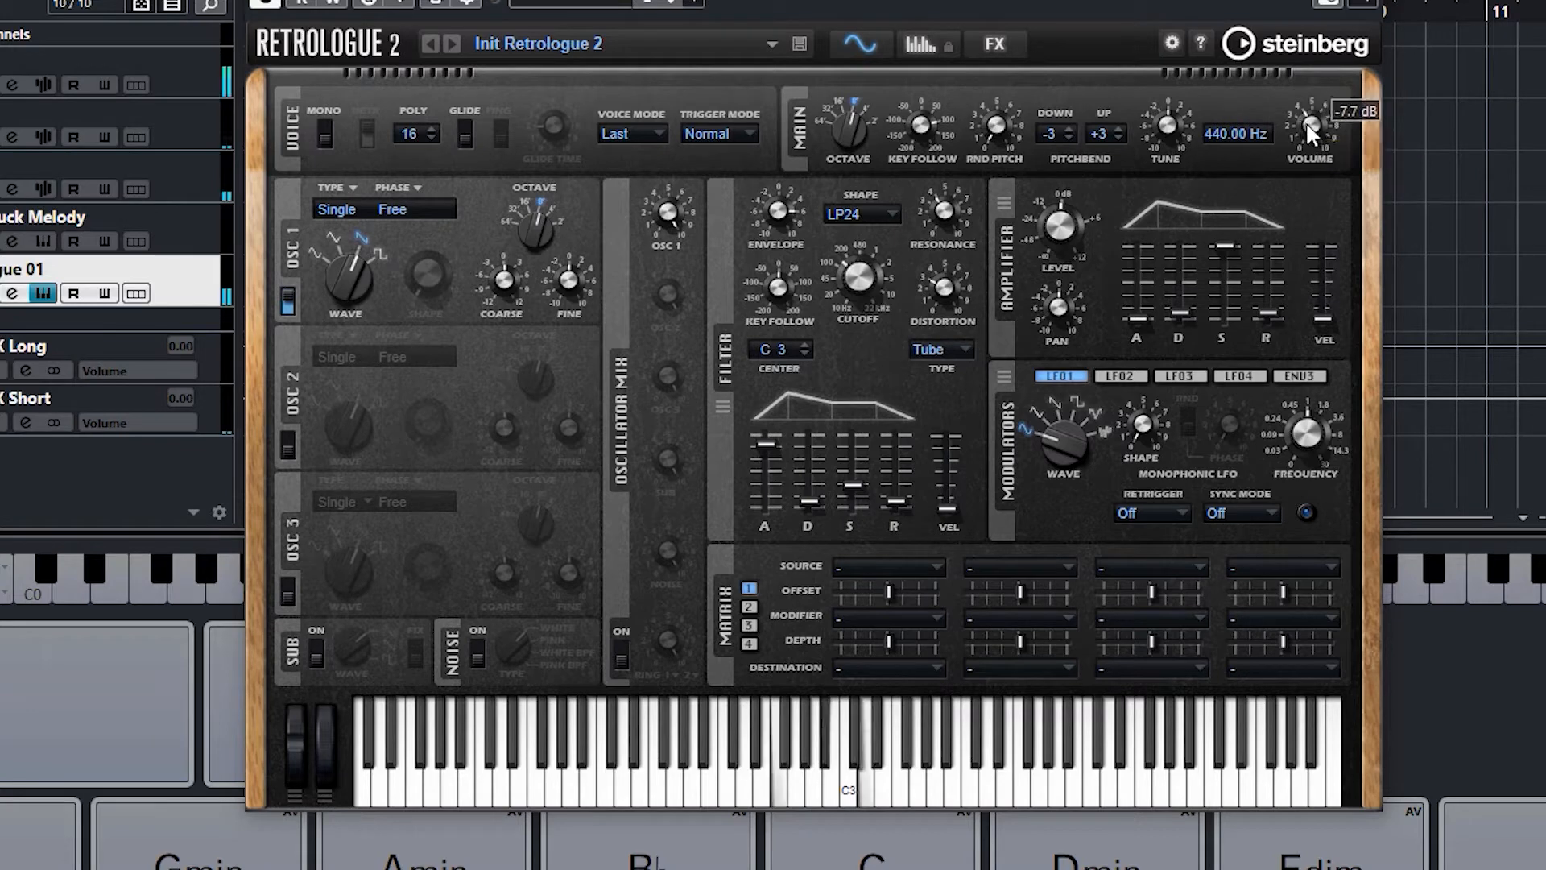
mouse_move(1260, 270)
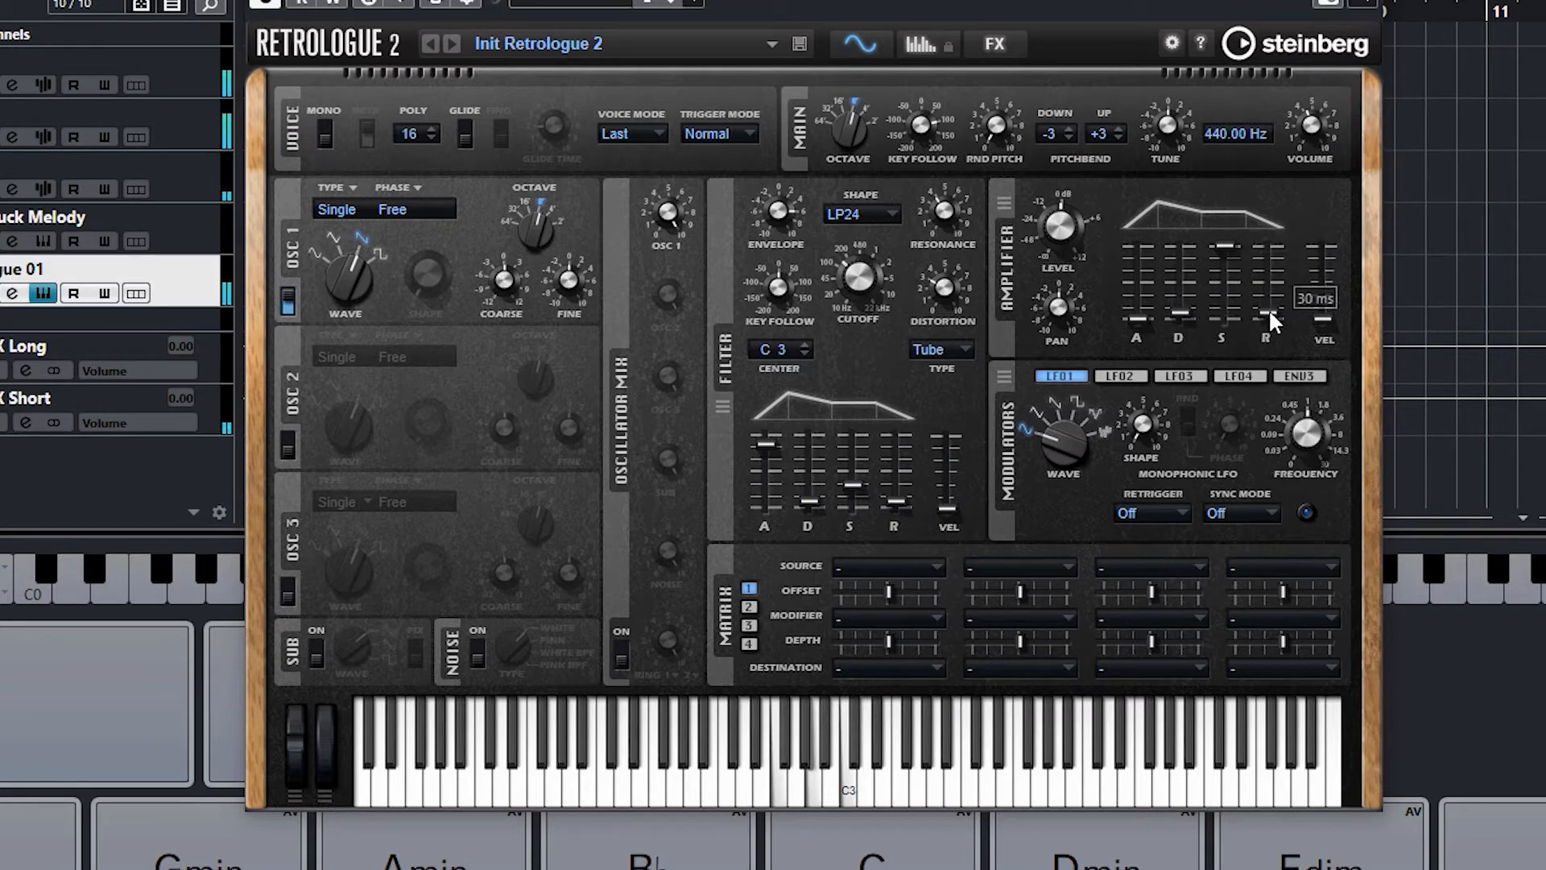
mouse_move(1269, 313)
mouse_down()
mouse_move(1273, 282)
mouse_move(1270, 298)
mouse_up()
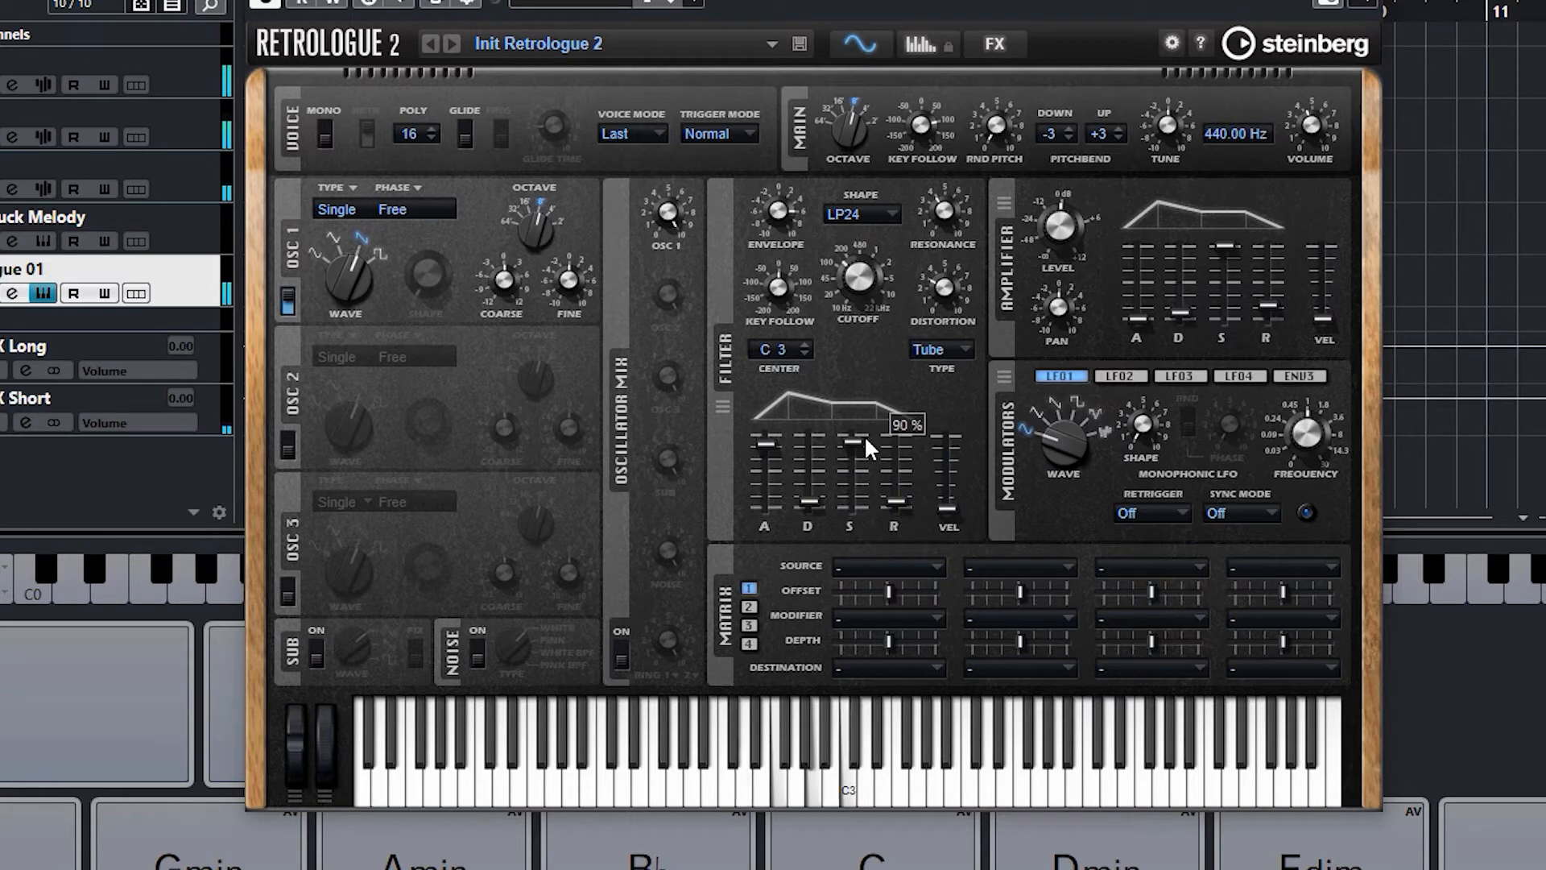
drag(866, 440, 861, 487)
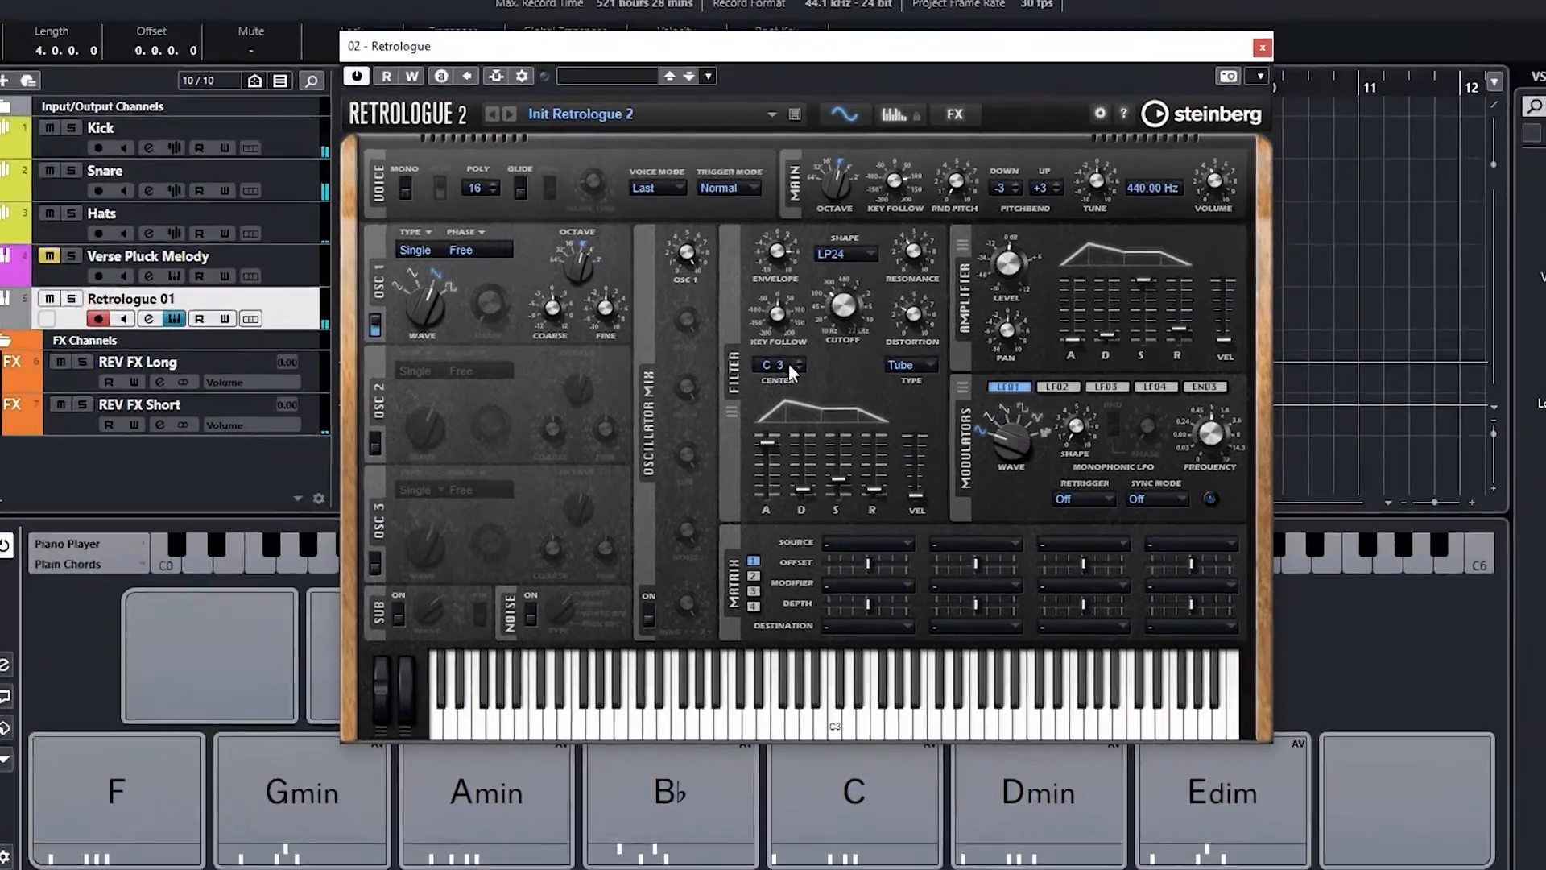
key(Escape)
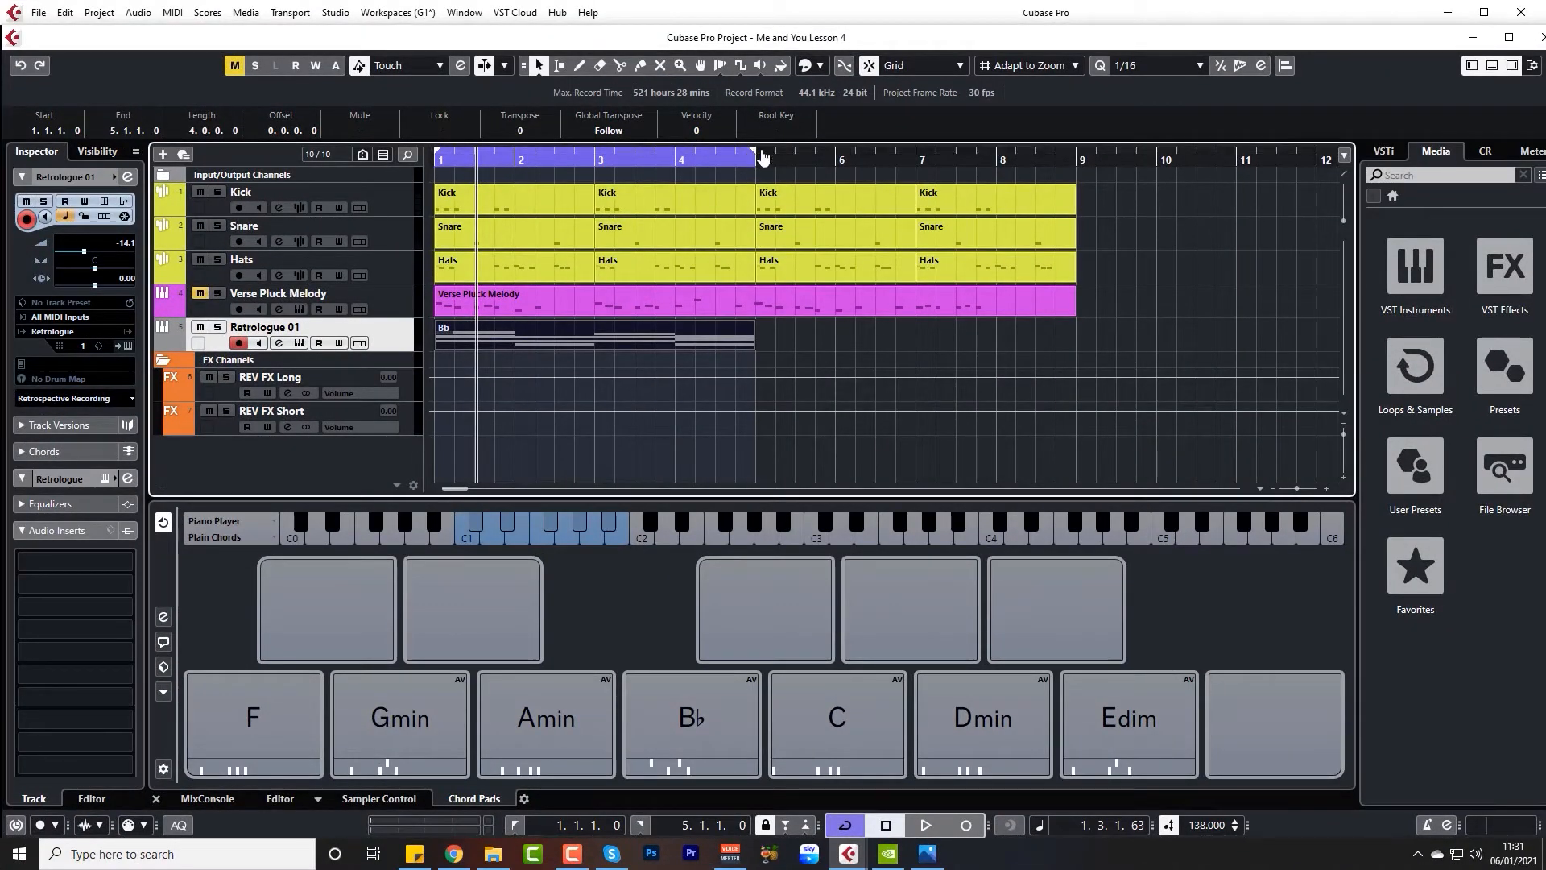
Extend the loop range to bar 9 and lower the Retrologue 01 track volume to -16.1 dB during playback
drag(762, 148, 1046, 171)
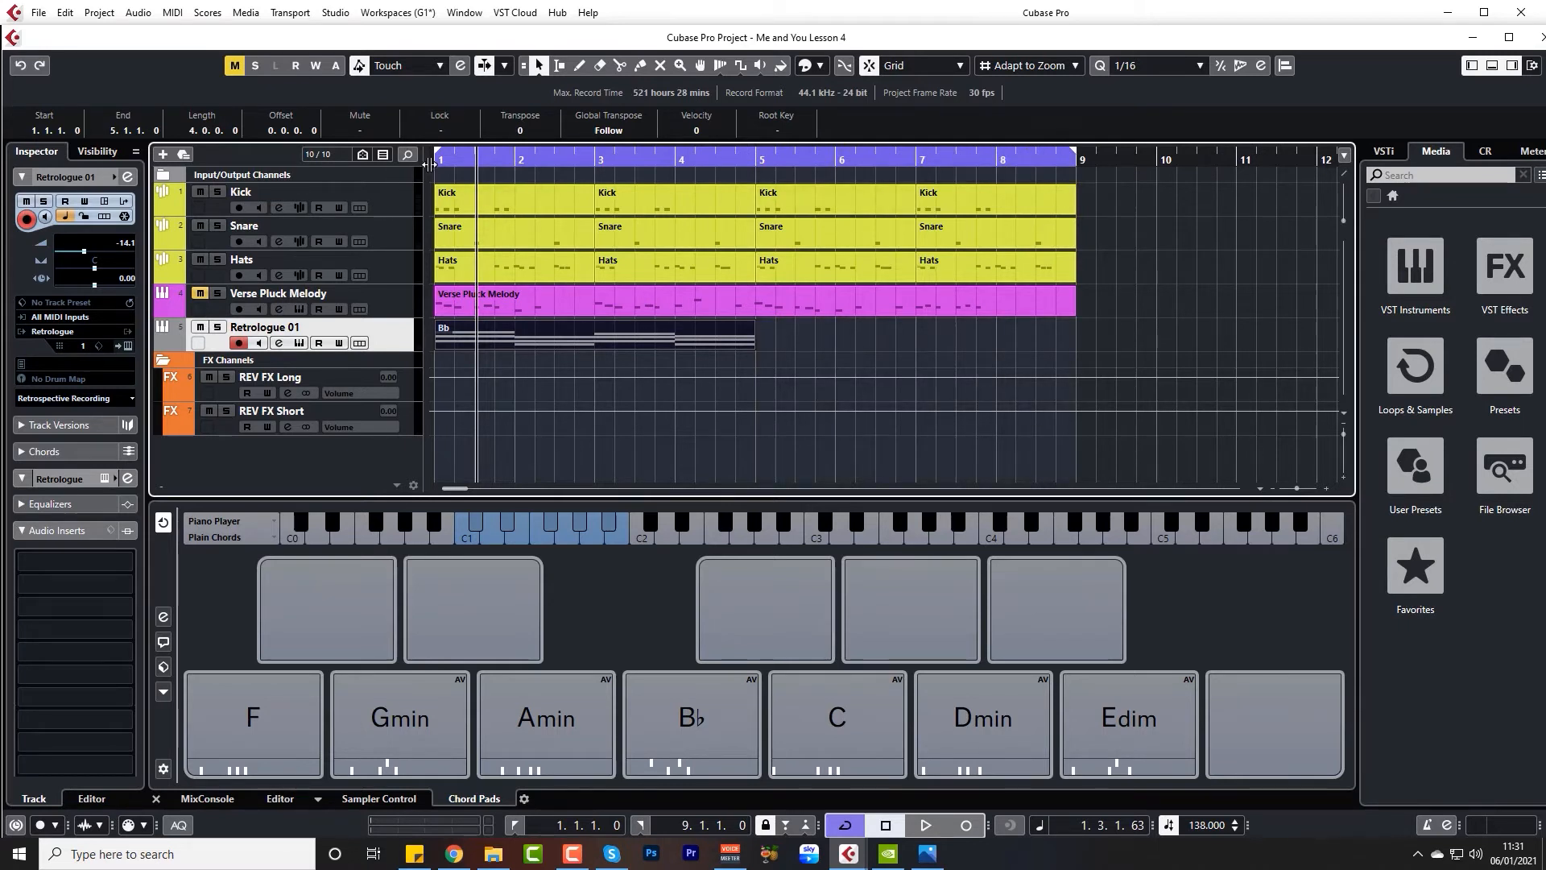
click(435, 162)
key(space)
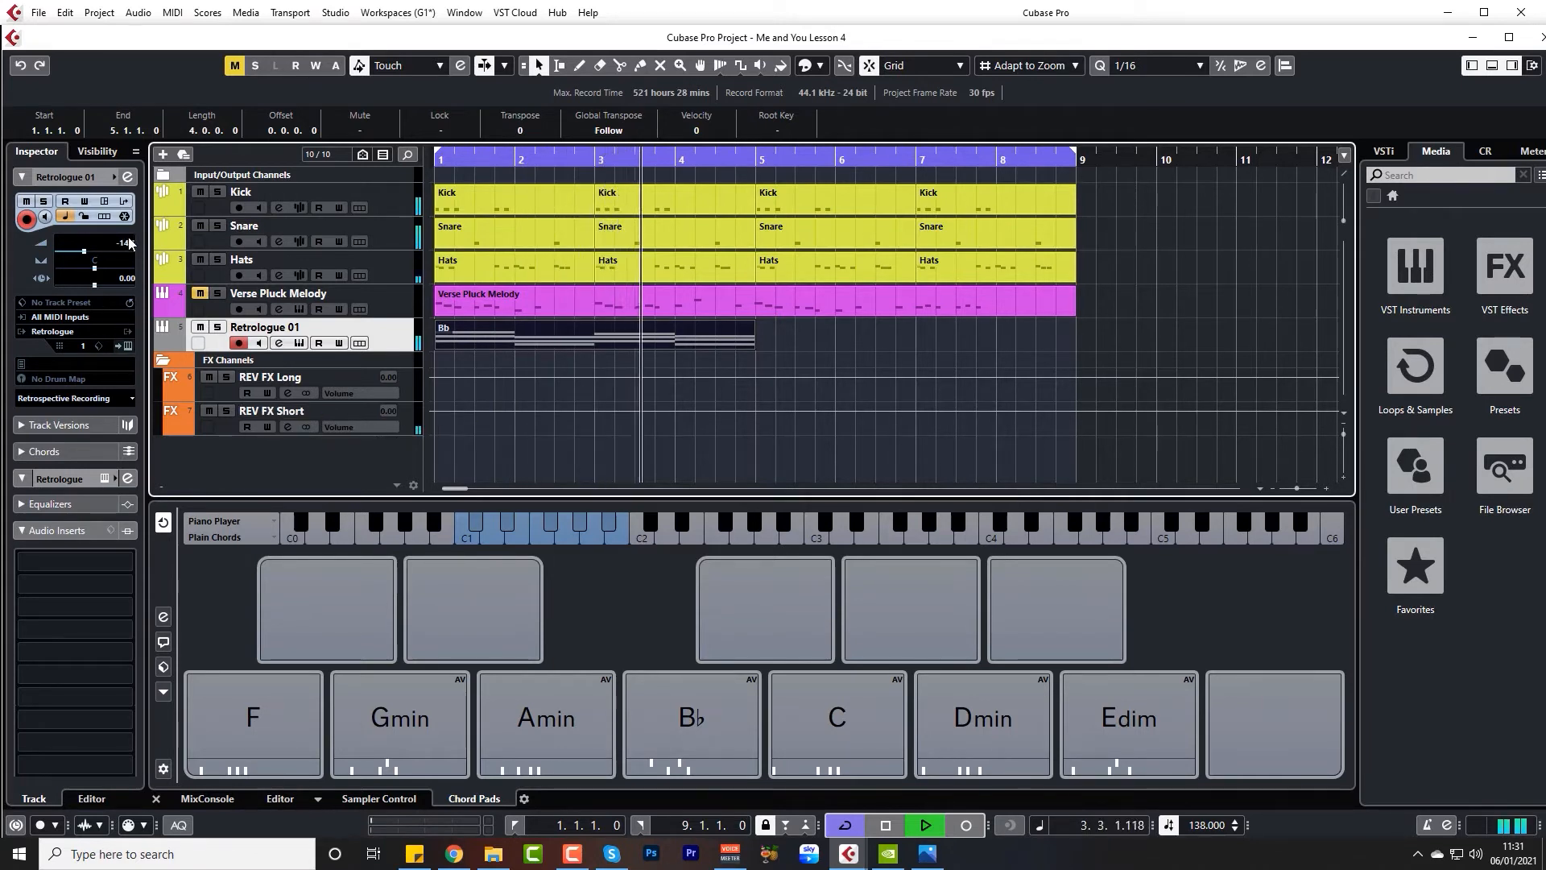
scroll(127, 247, down, 3)
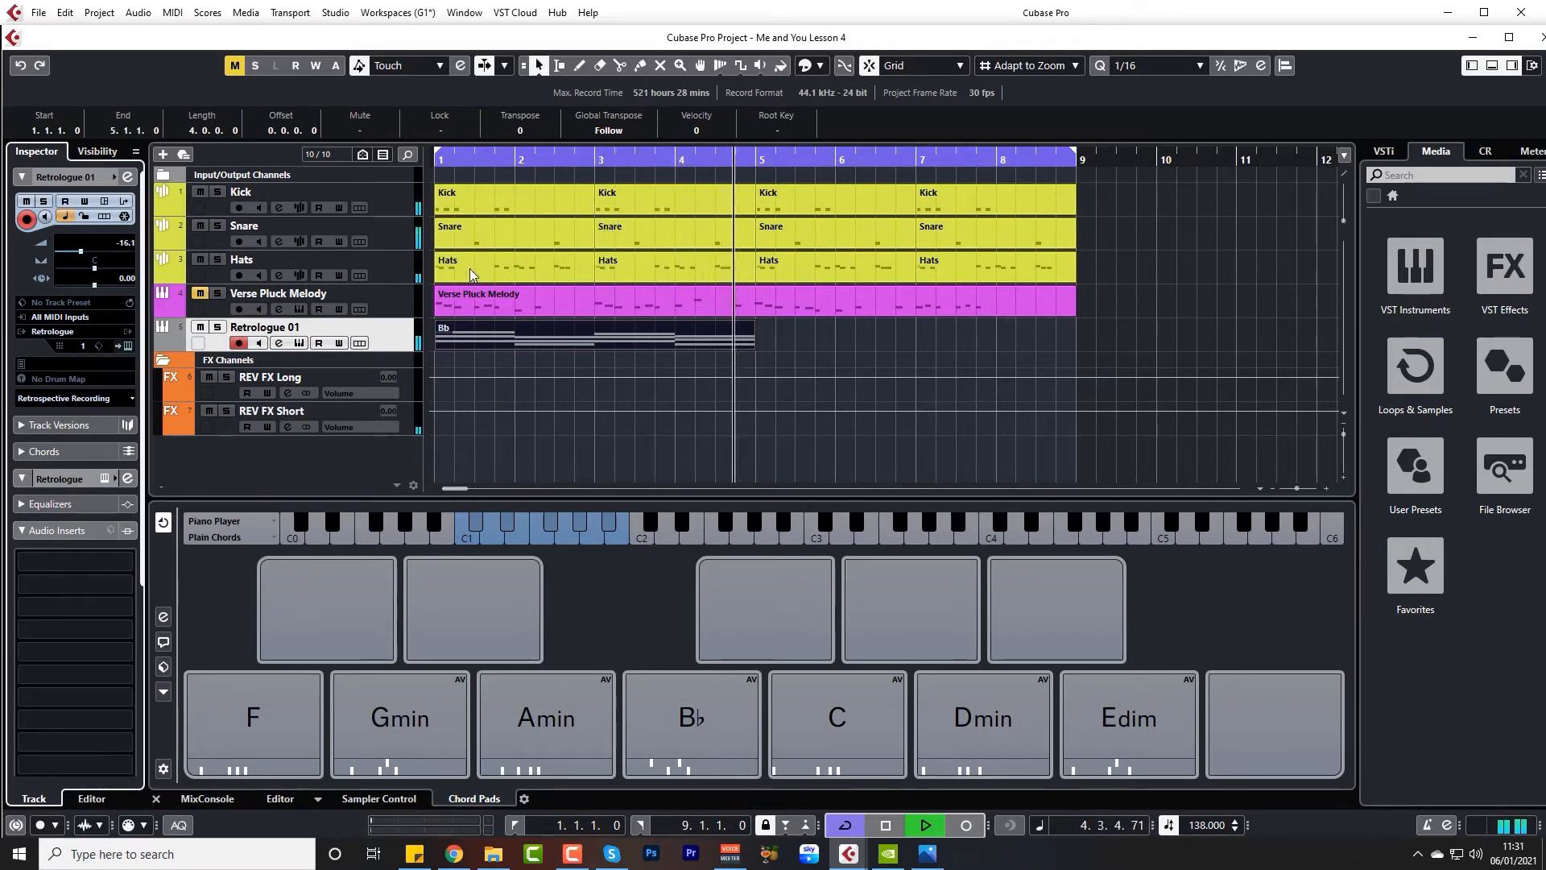
key(space)
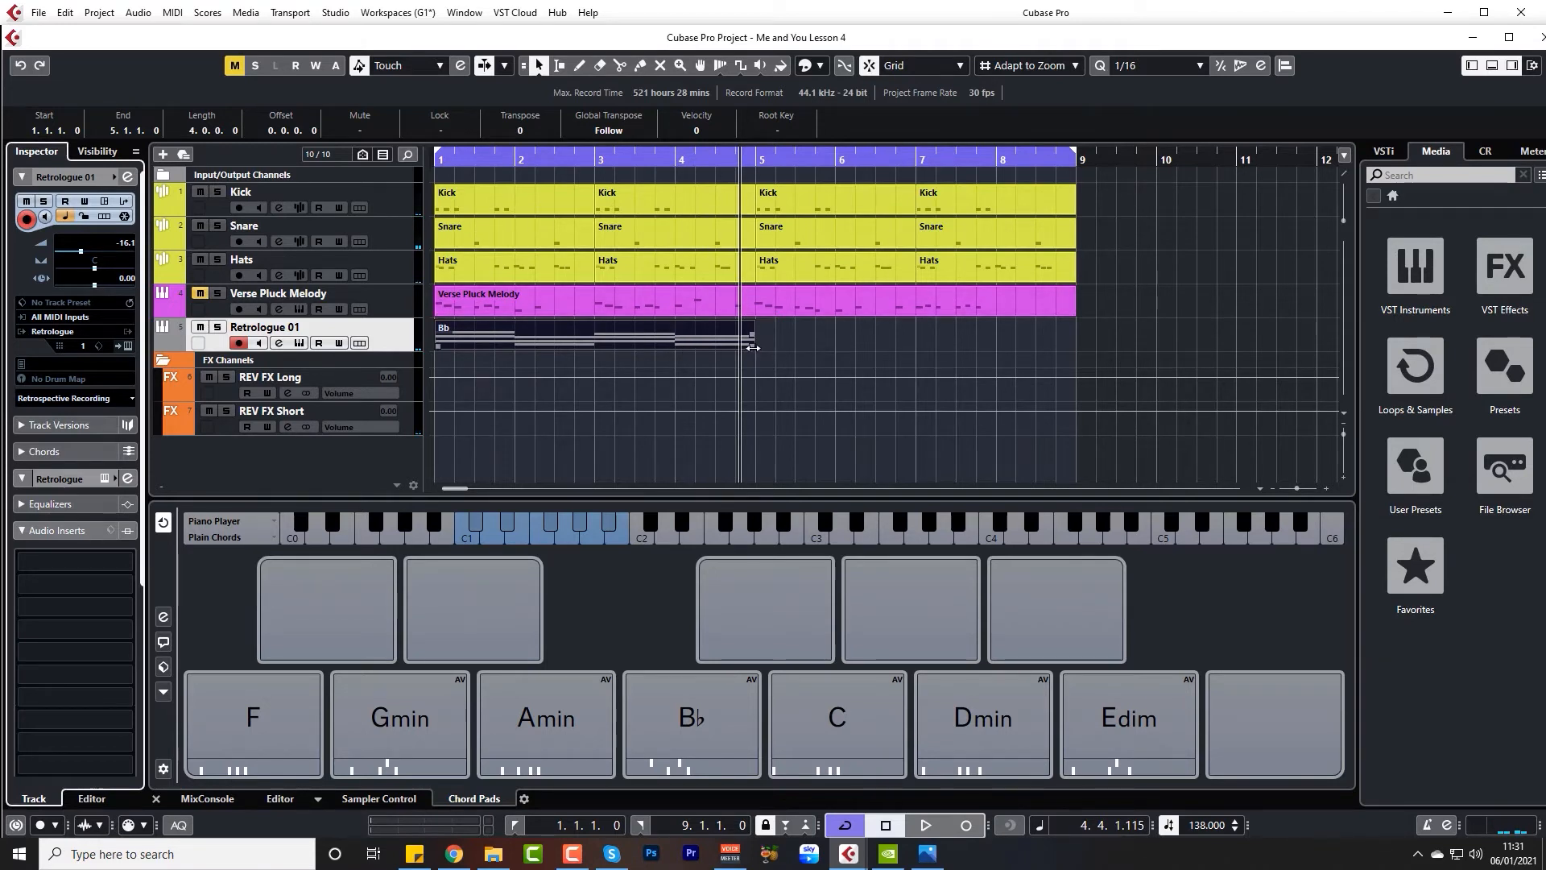
Extend the Bb part on Retrologue 01 to bar 9 and duplicate its four chords into bars 5 to 8
drag(753, 347, 1077, 348)
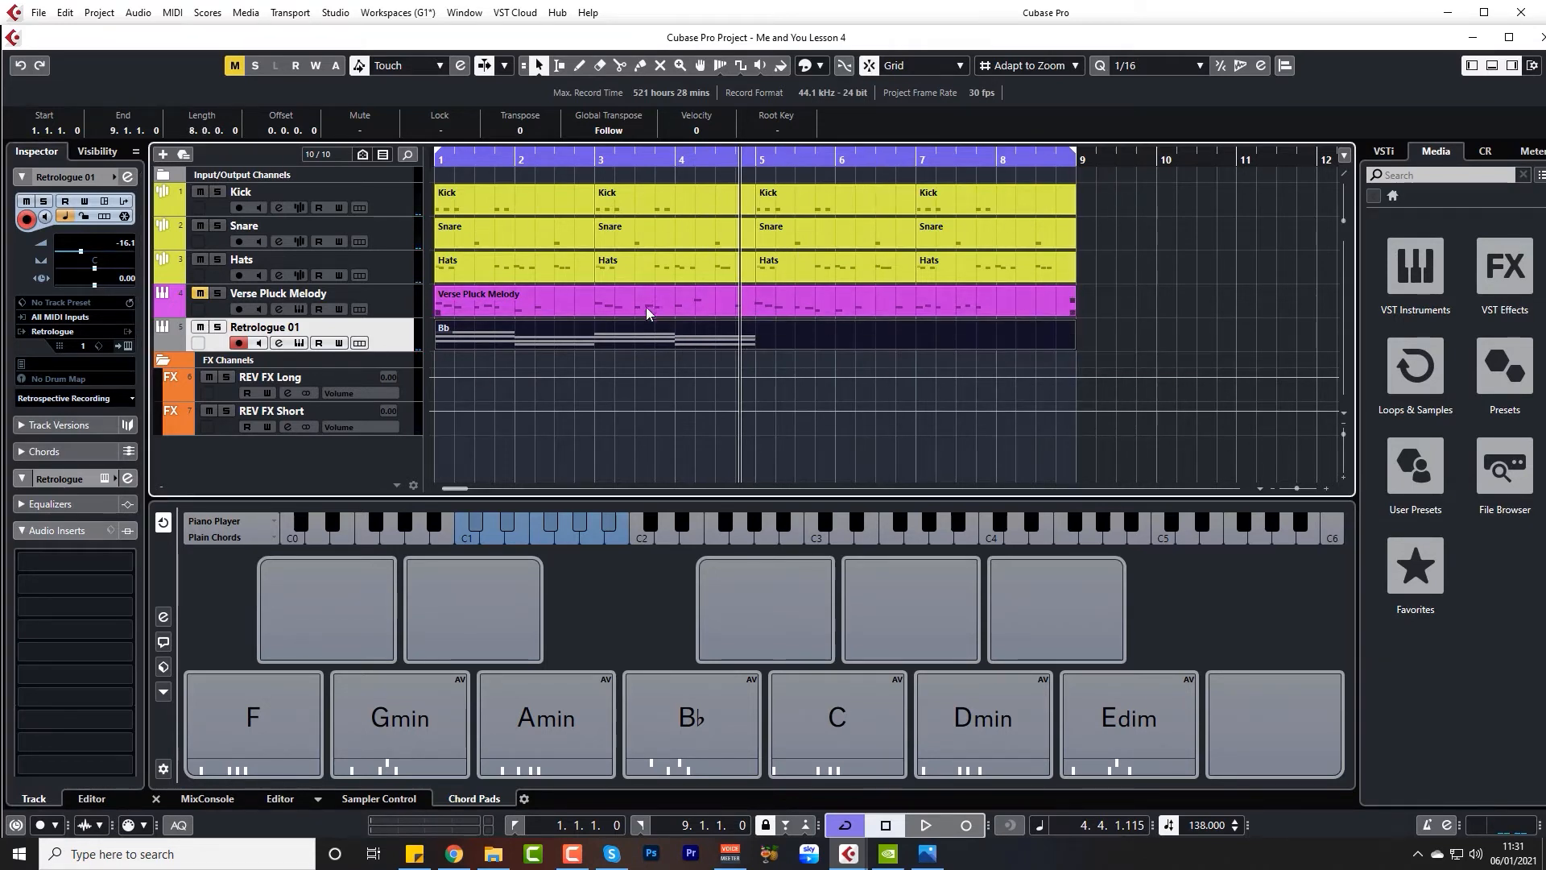
double_click(640, 327)
drag(827, 519, 292, 216)
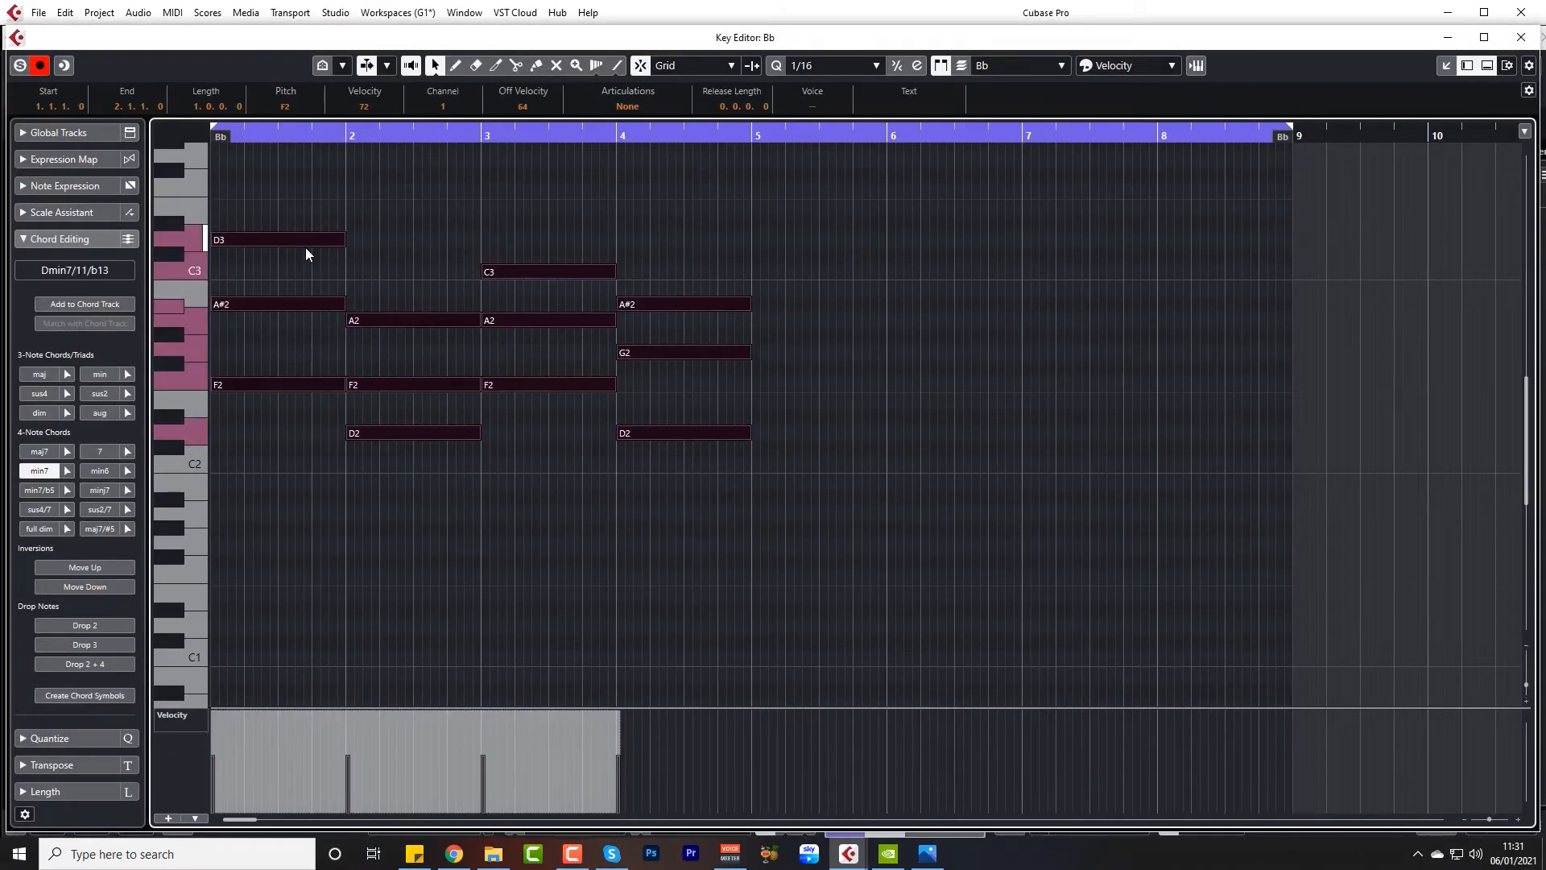
key(alt+d)
click(775, 466)
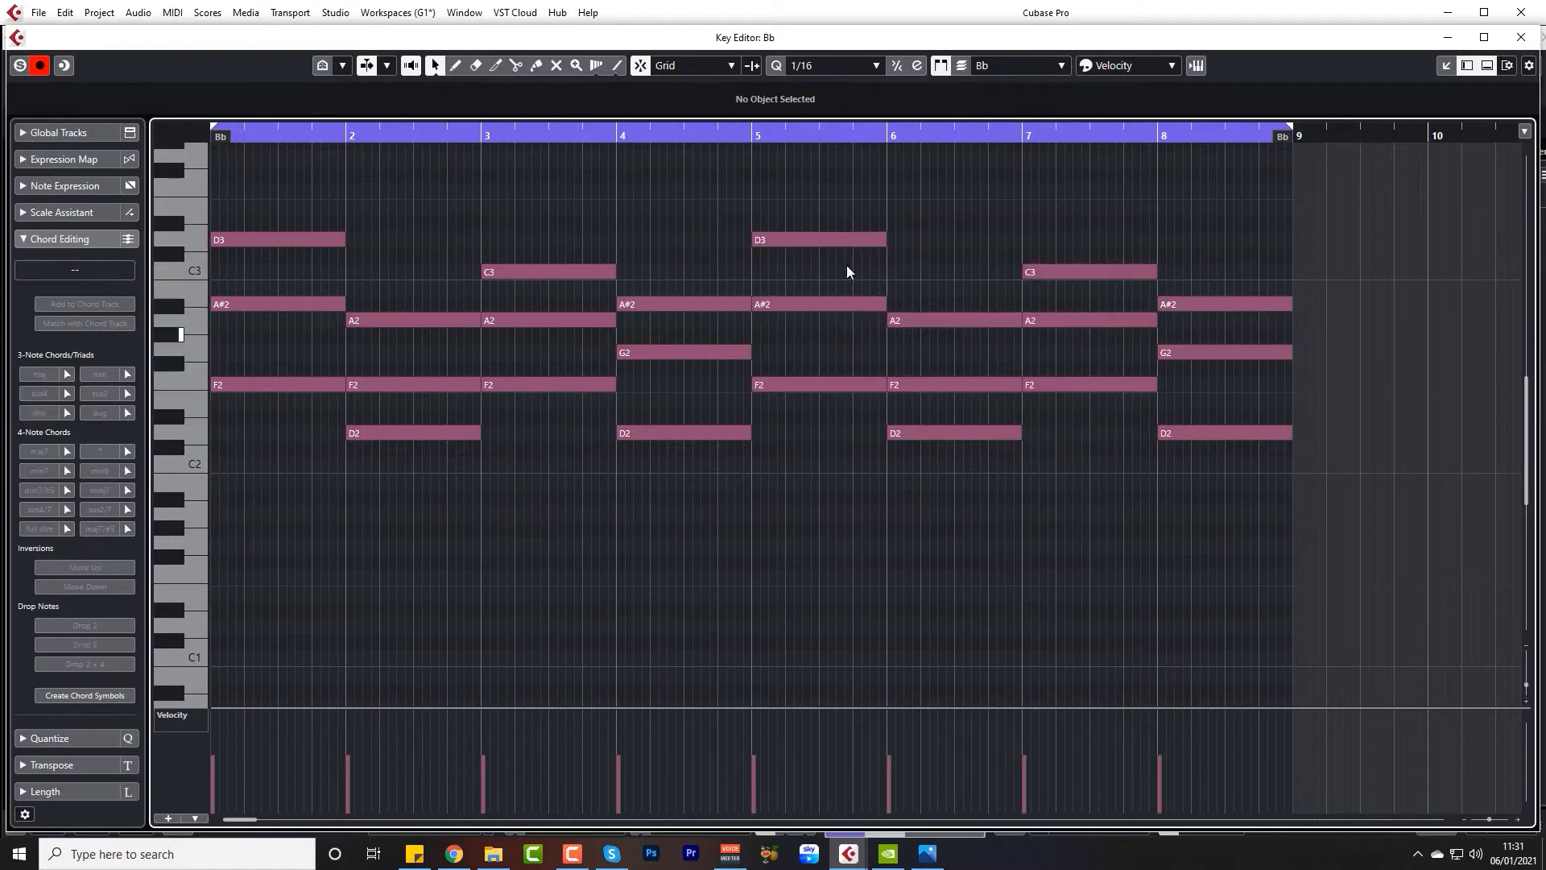
Try the bar 5 D3 note an octave lower at D2, and restore it to D3
click(816, 240)
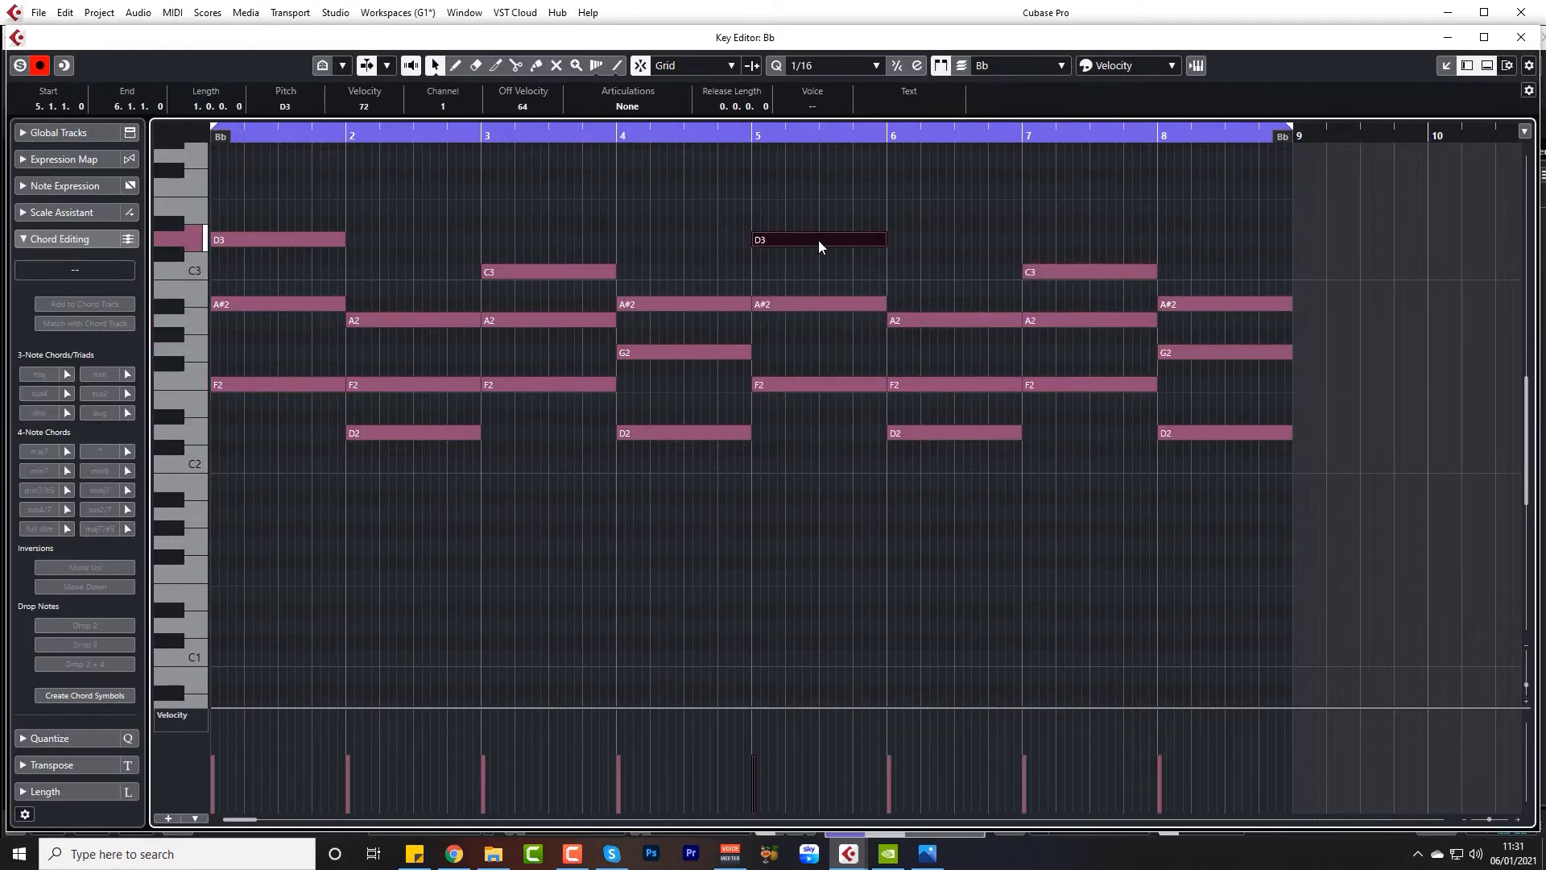
key(shift+Down)
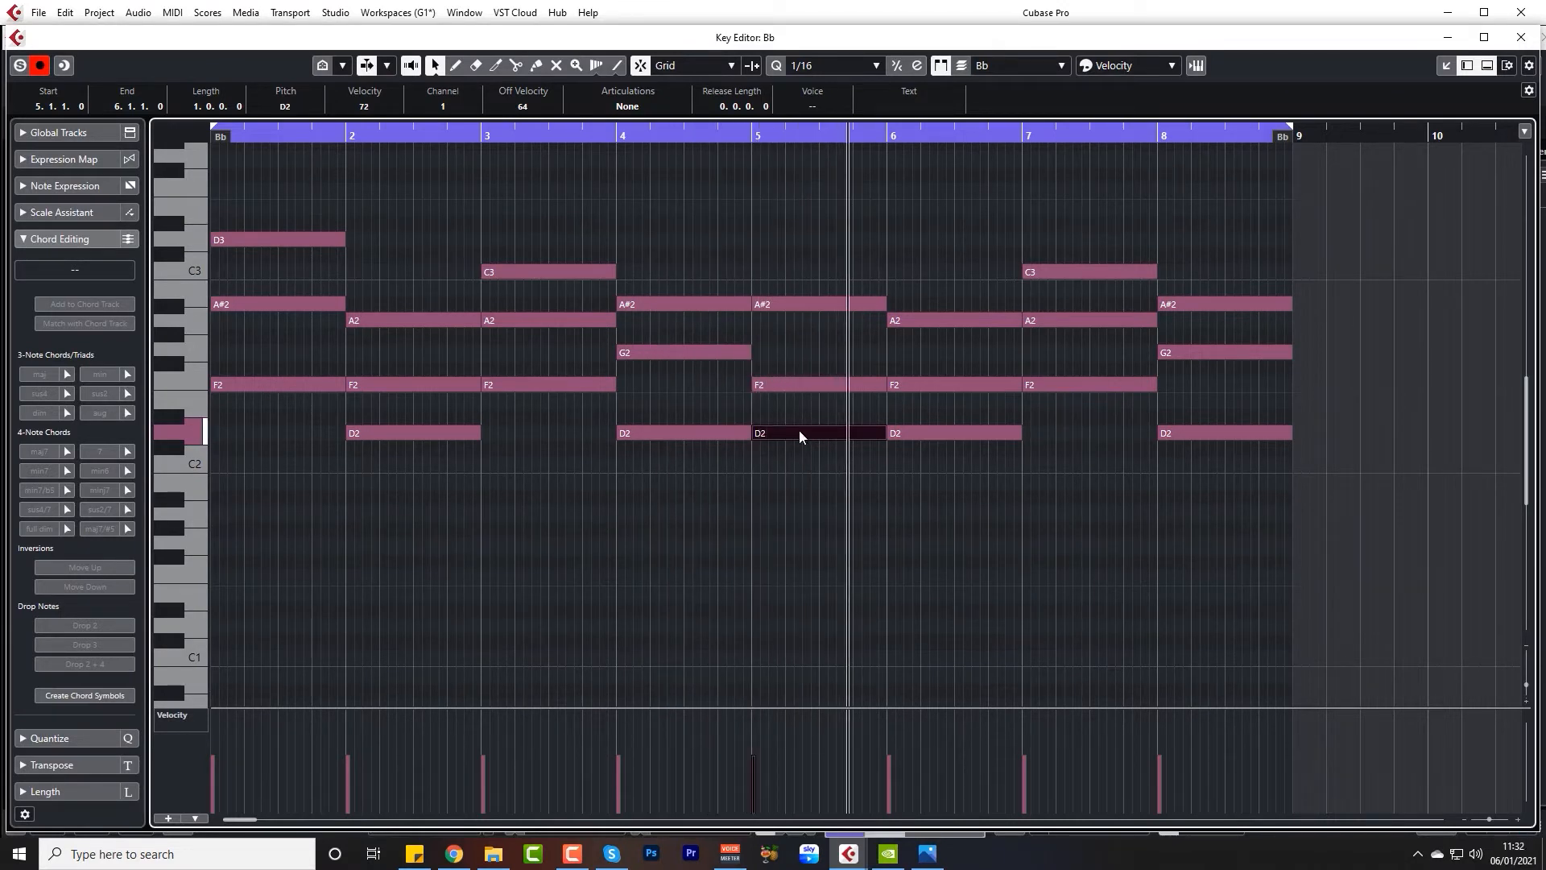
key(shift+Up)
click(608, 133)
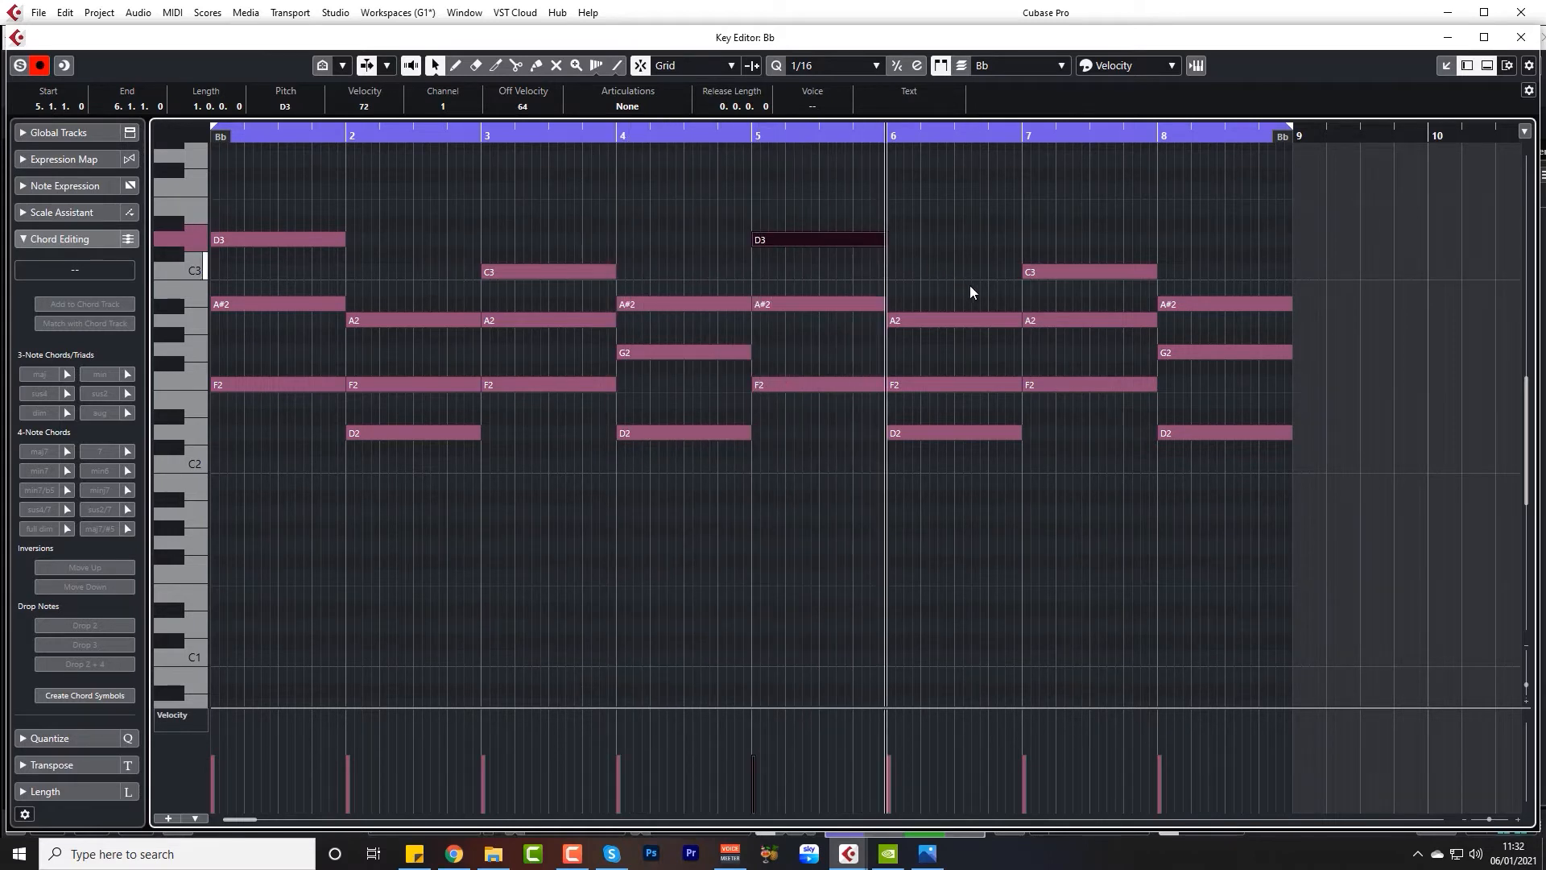
Copy the bar 7 A2 note an octave up to A3 and audition the chords from bar 5
click(1045, 320)
scroll(1070, 482, up, 2)
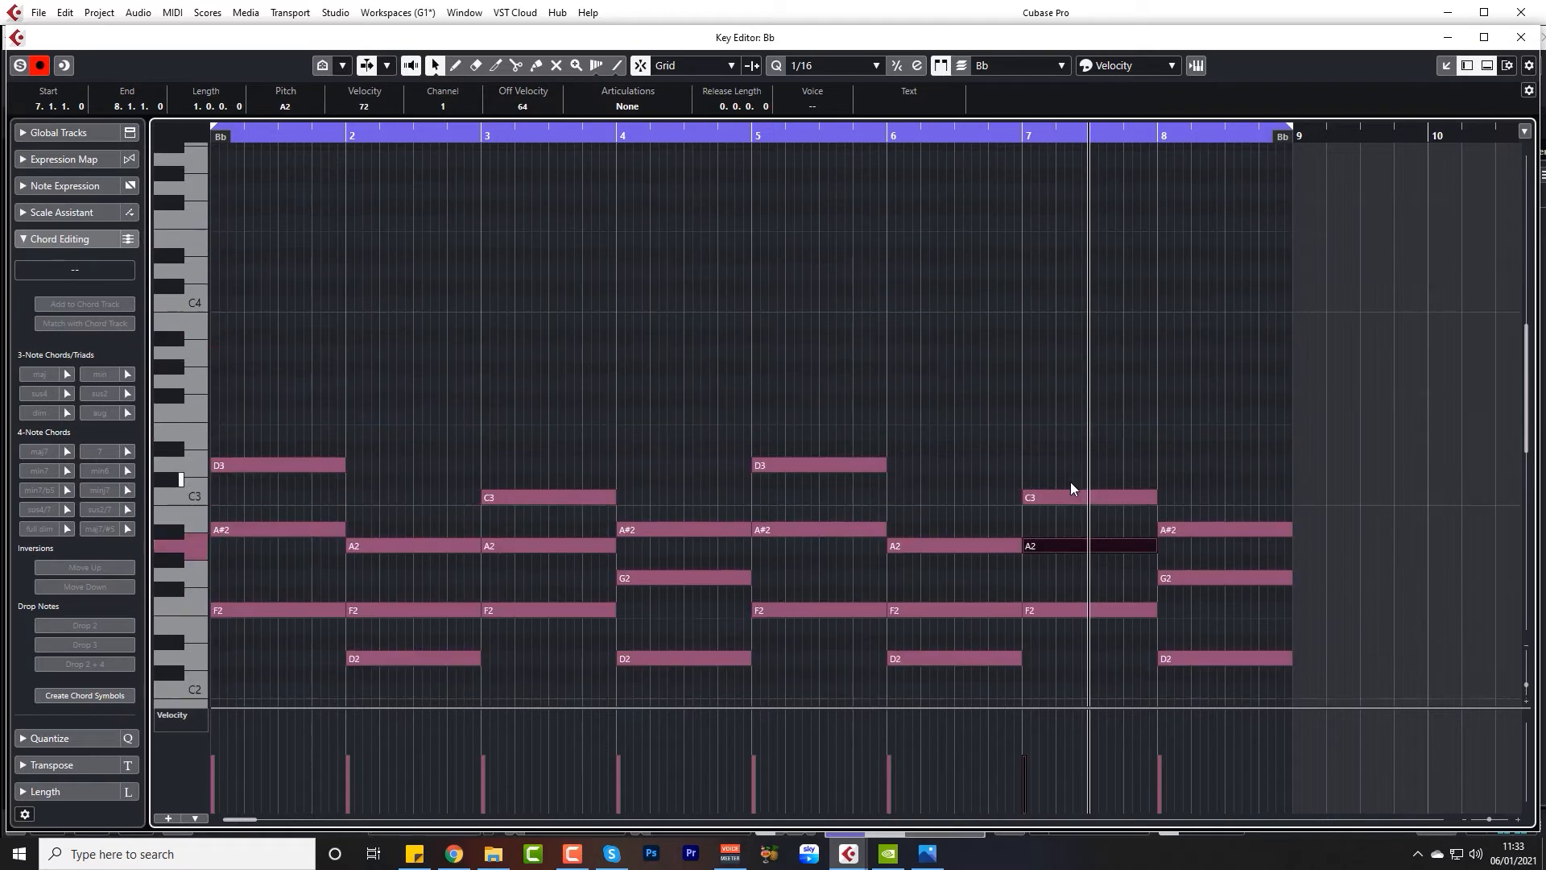
scroll(1064, 486, down, 1)
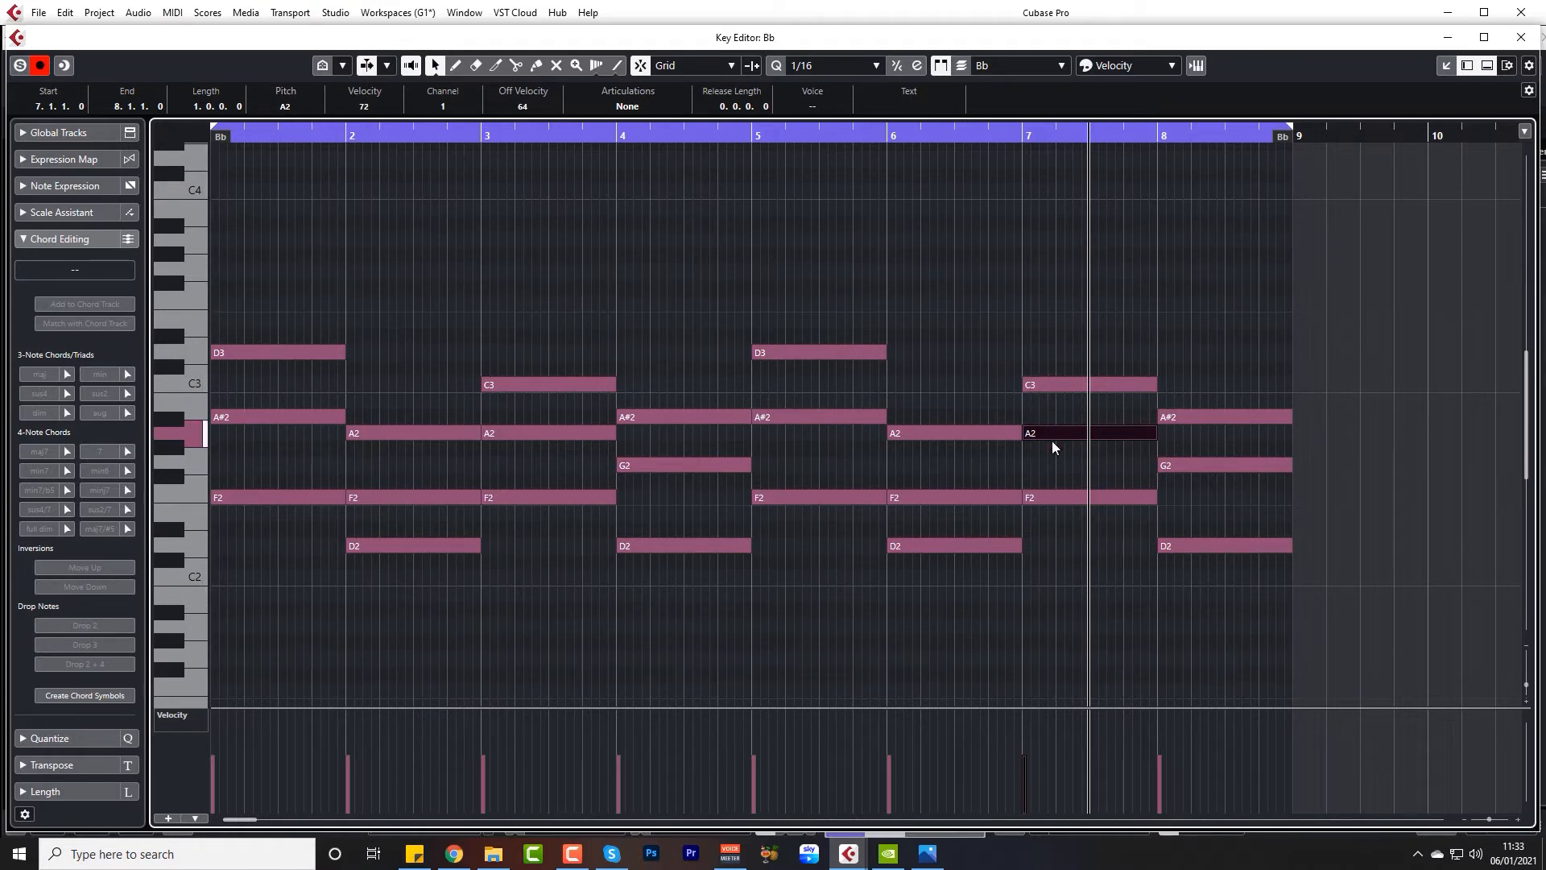
drag(1051, 430, 1048, 235)
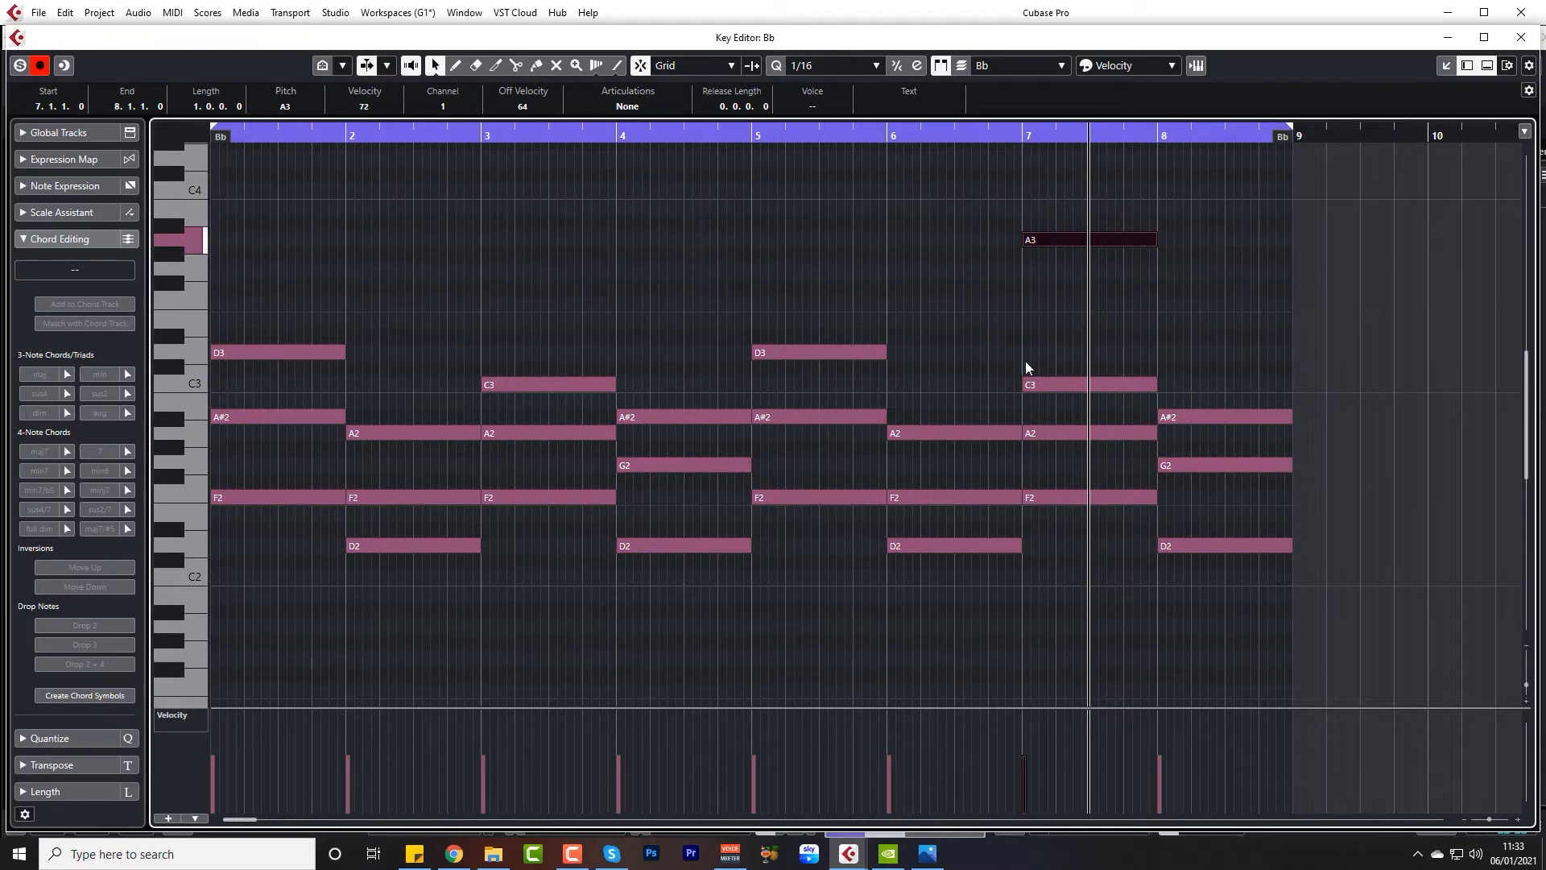
click(1061, 434)
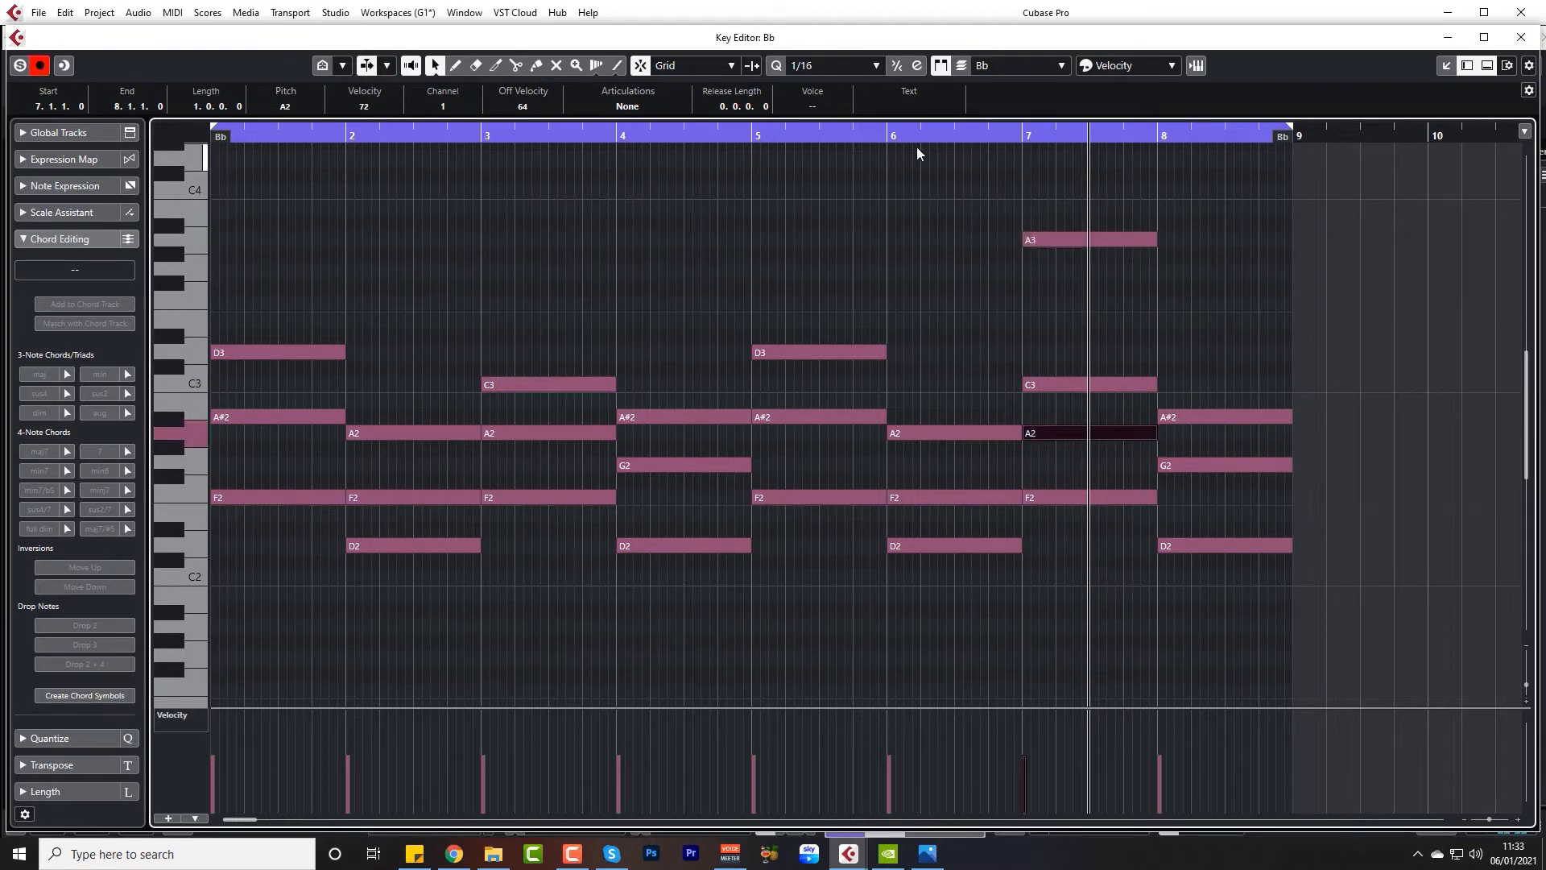
click(754, 134)
key(space)
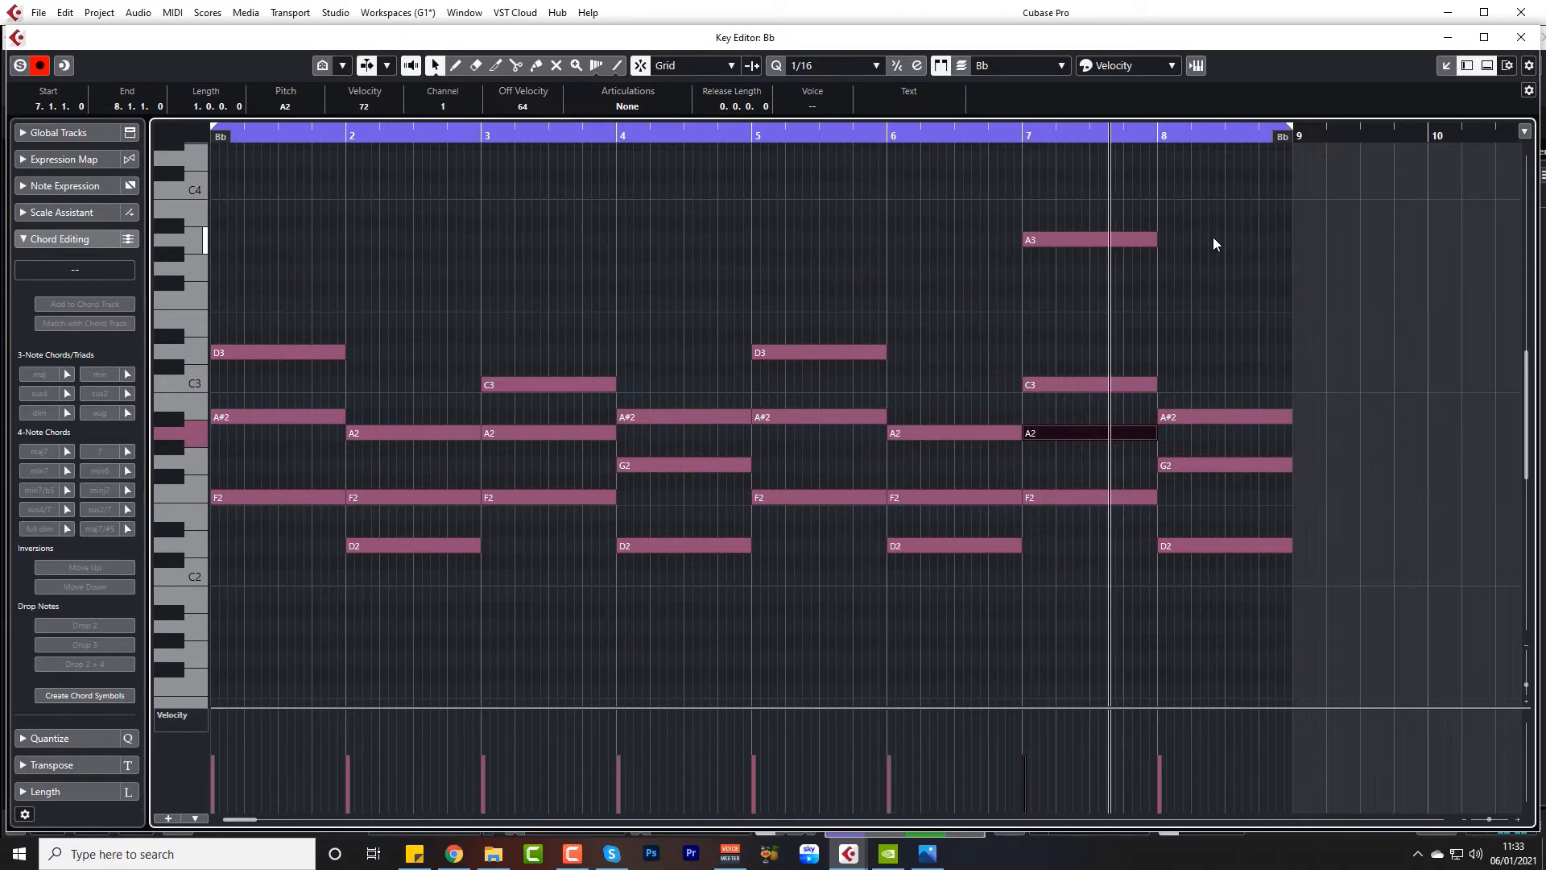
Enlarge the velocity lane, set the bar 7 A3 note's velocity to 109 and audition the passage
click(1116, 239)
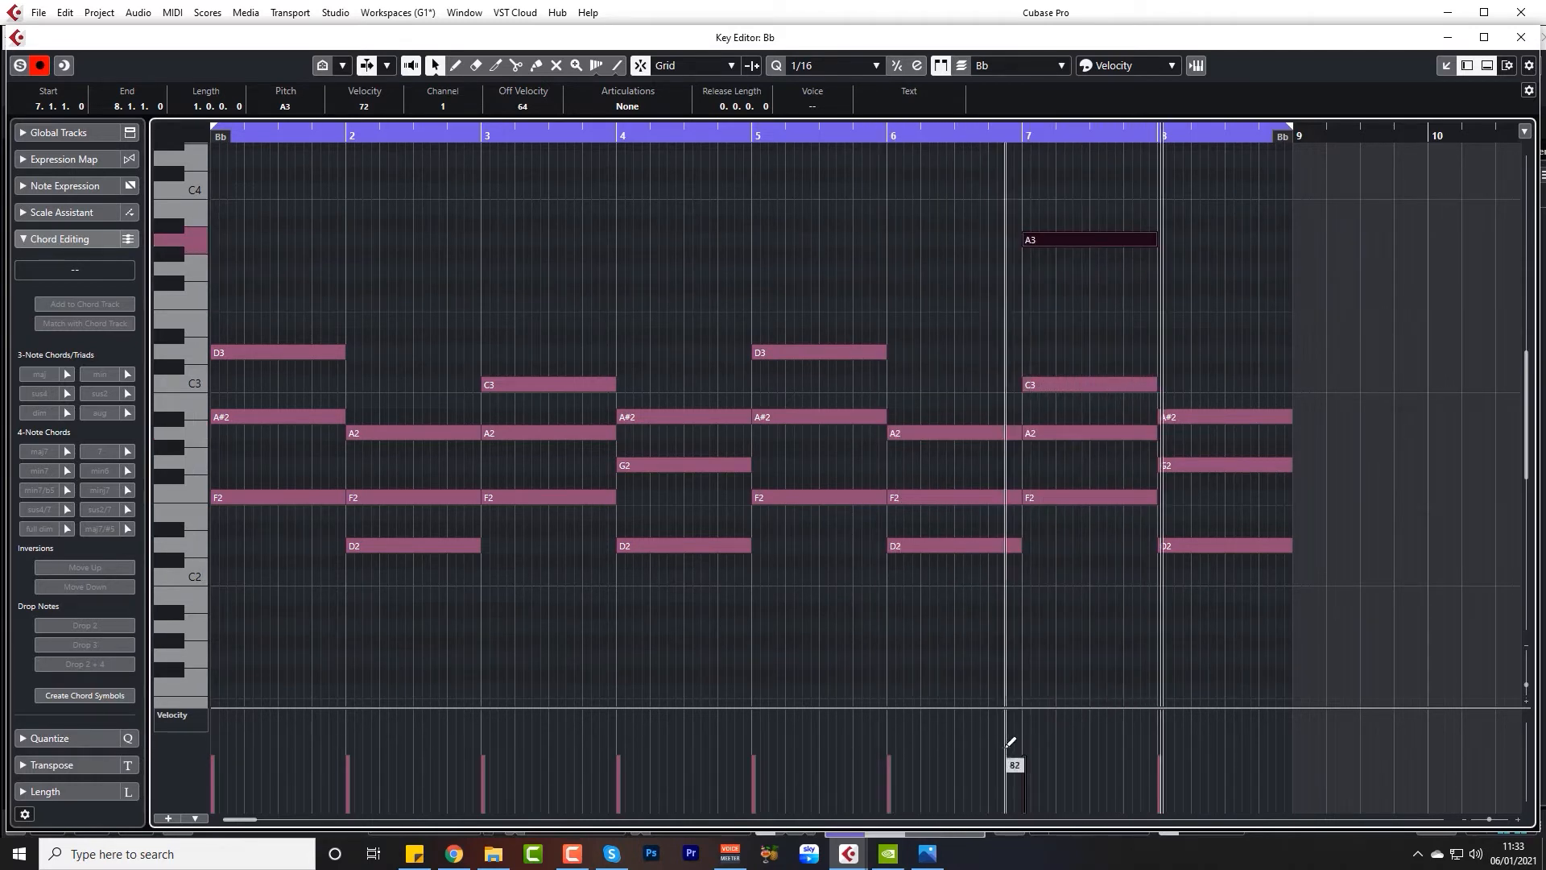
click(1025, 722)
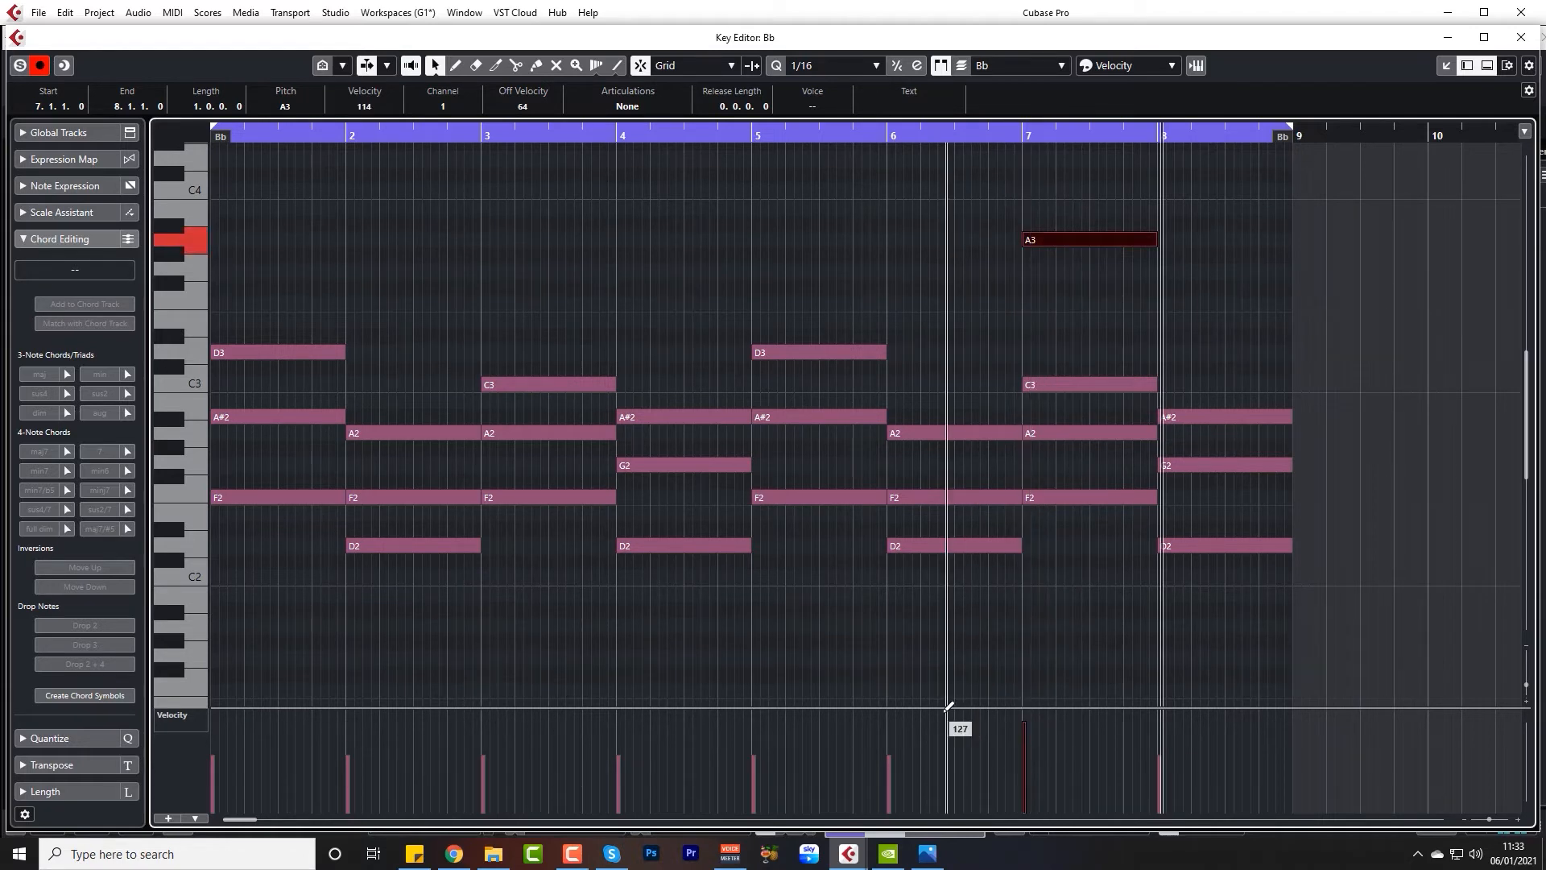
drag(947, 697, 954, 628)
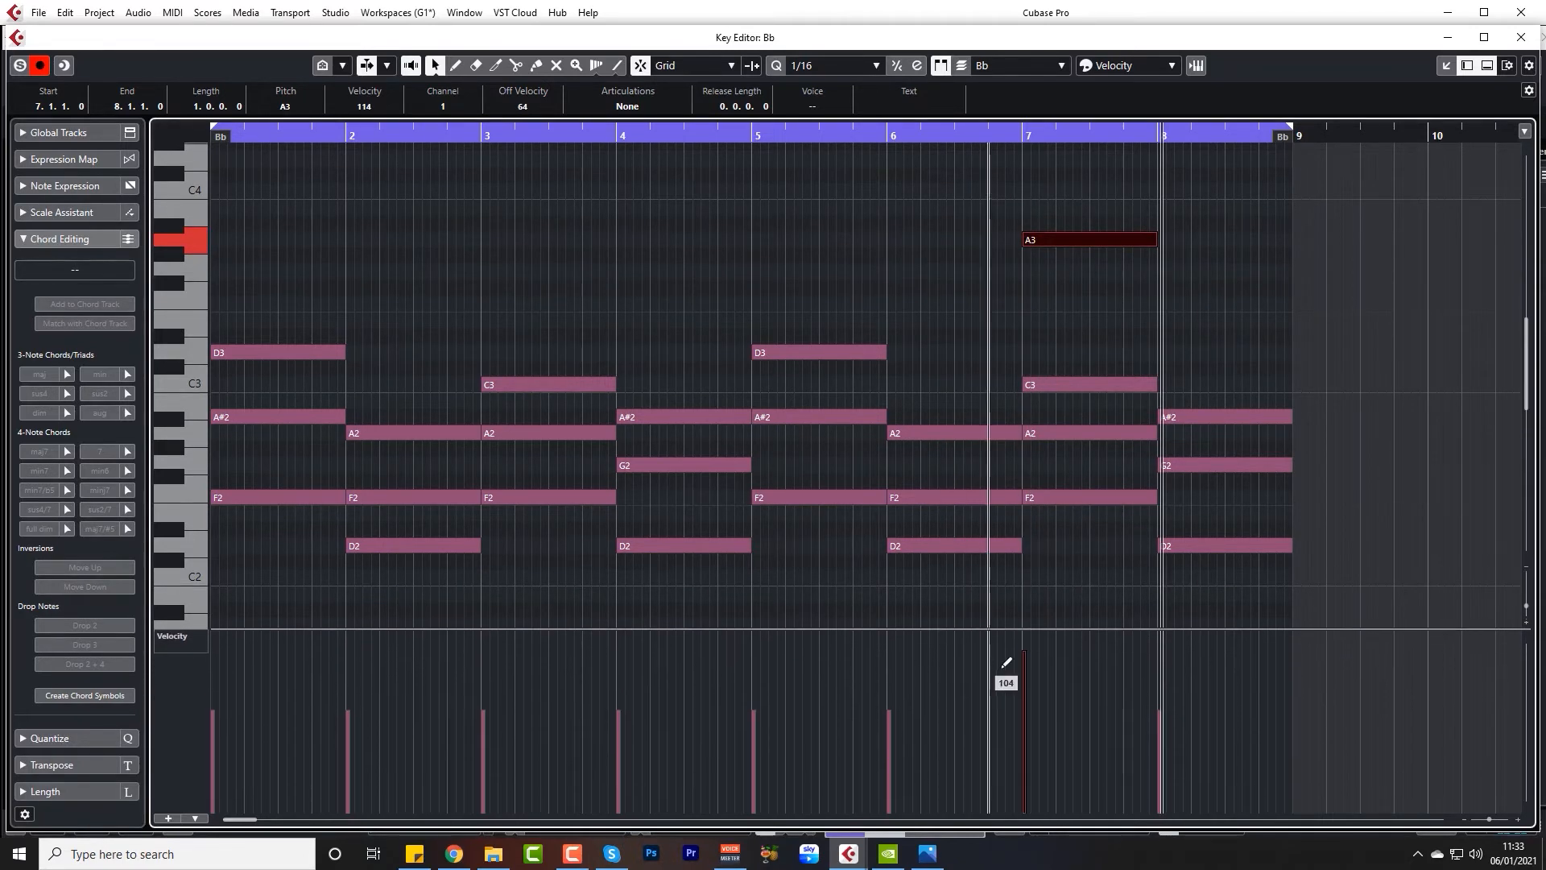
click(1030, 637)
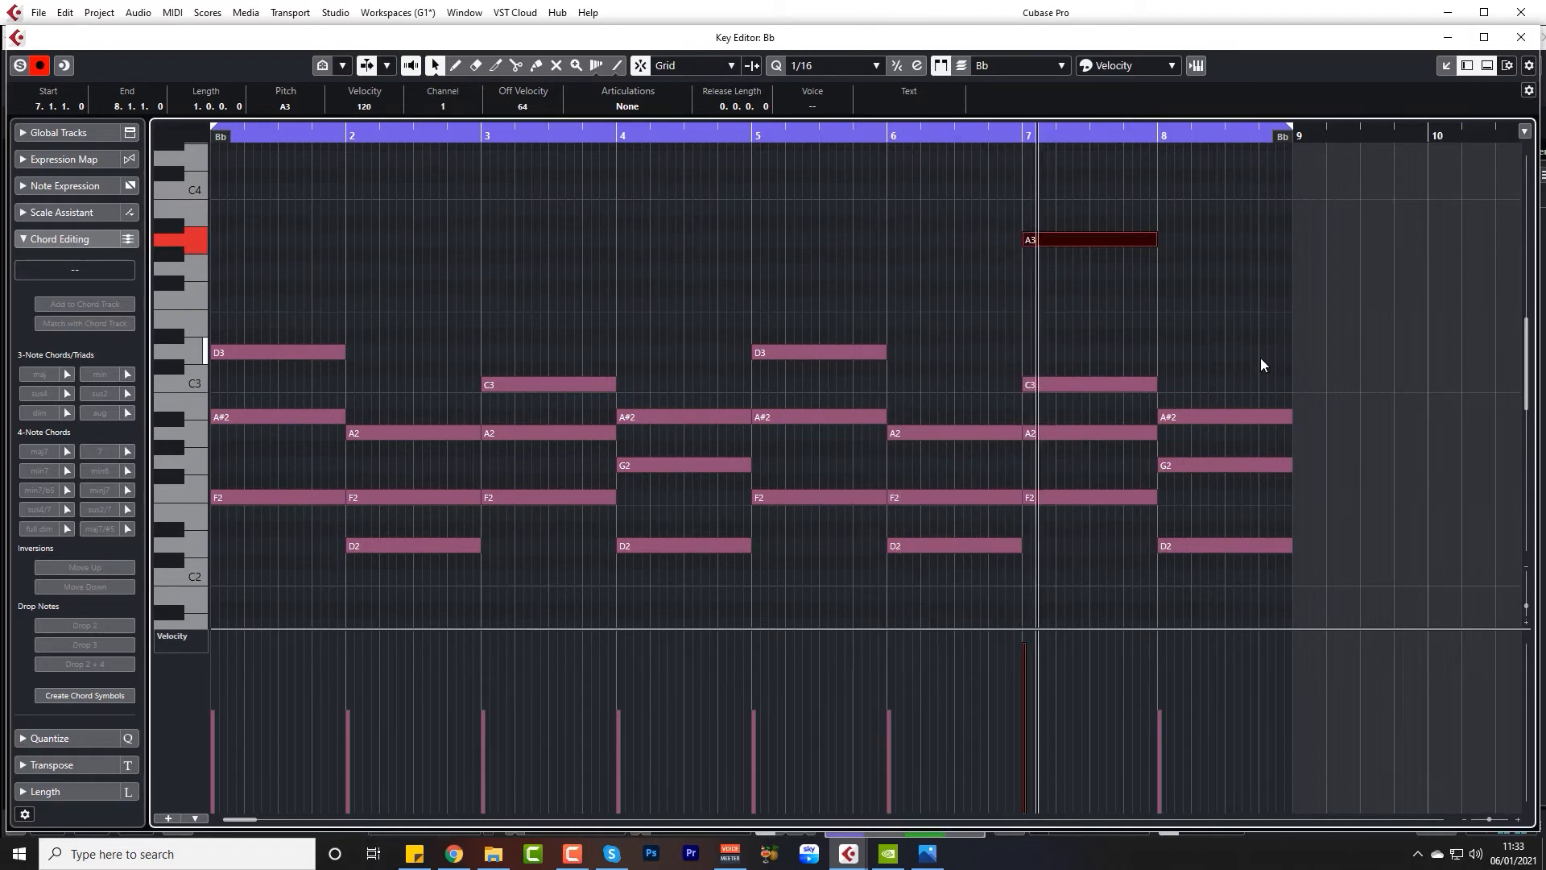
click(1030, 653)
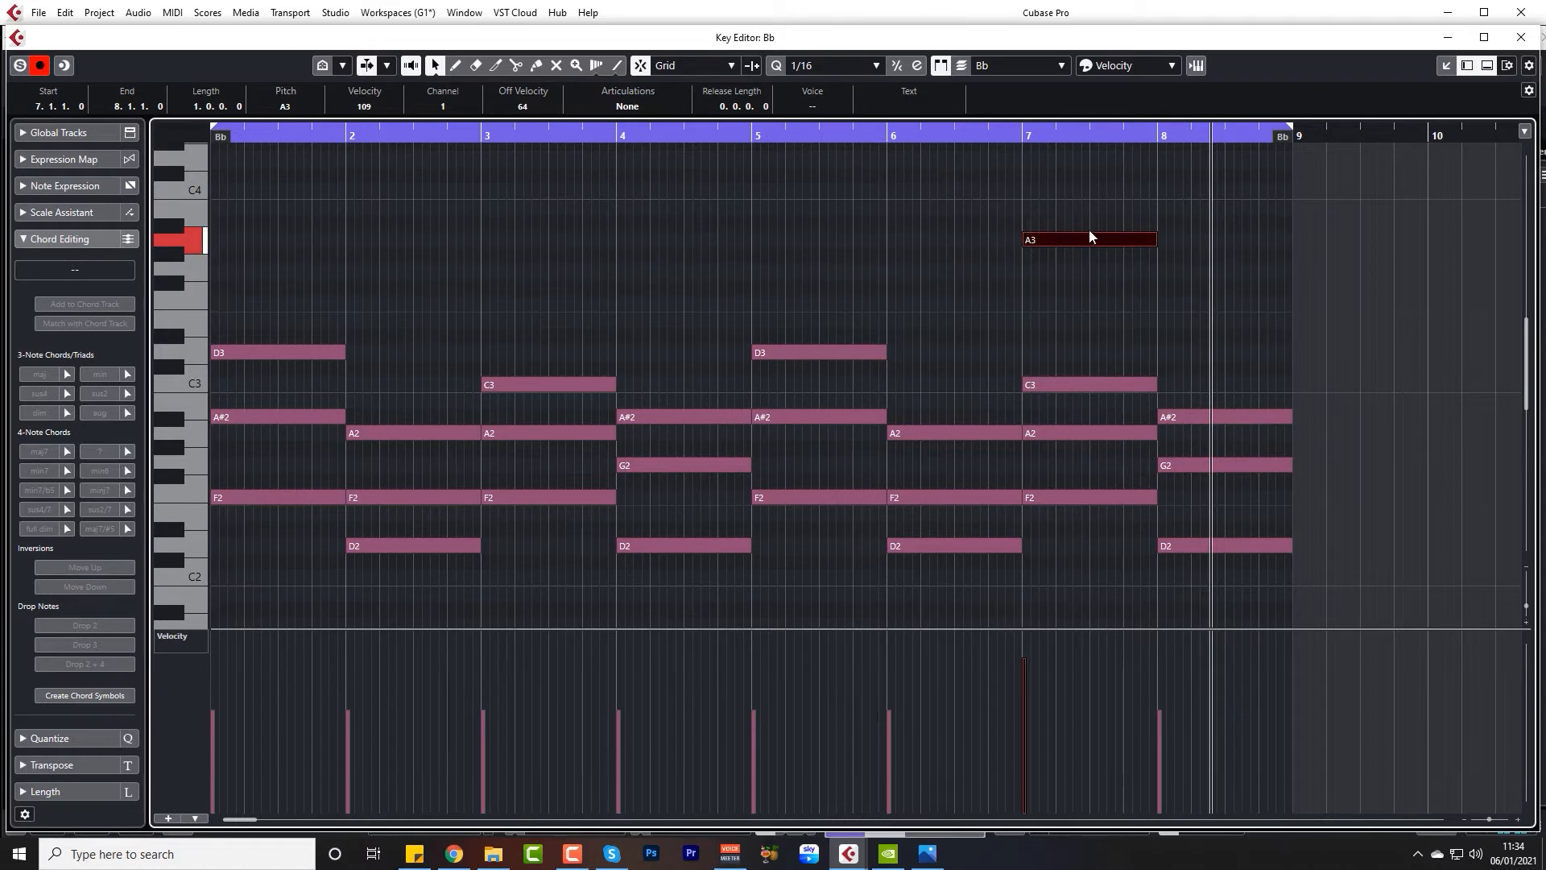
click(970, 136)
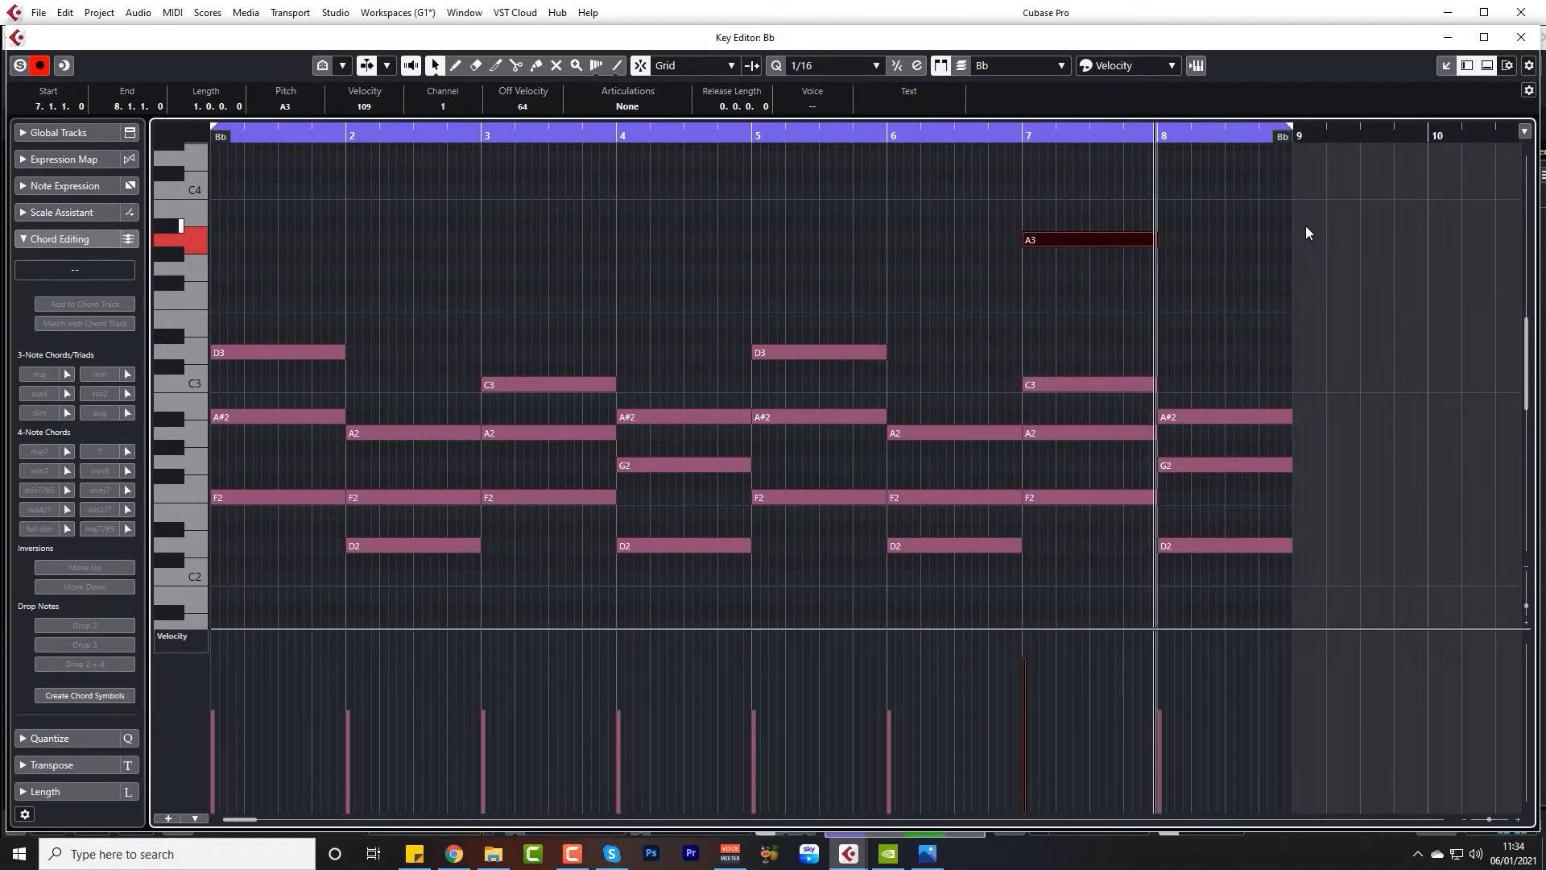
key(space)
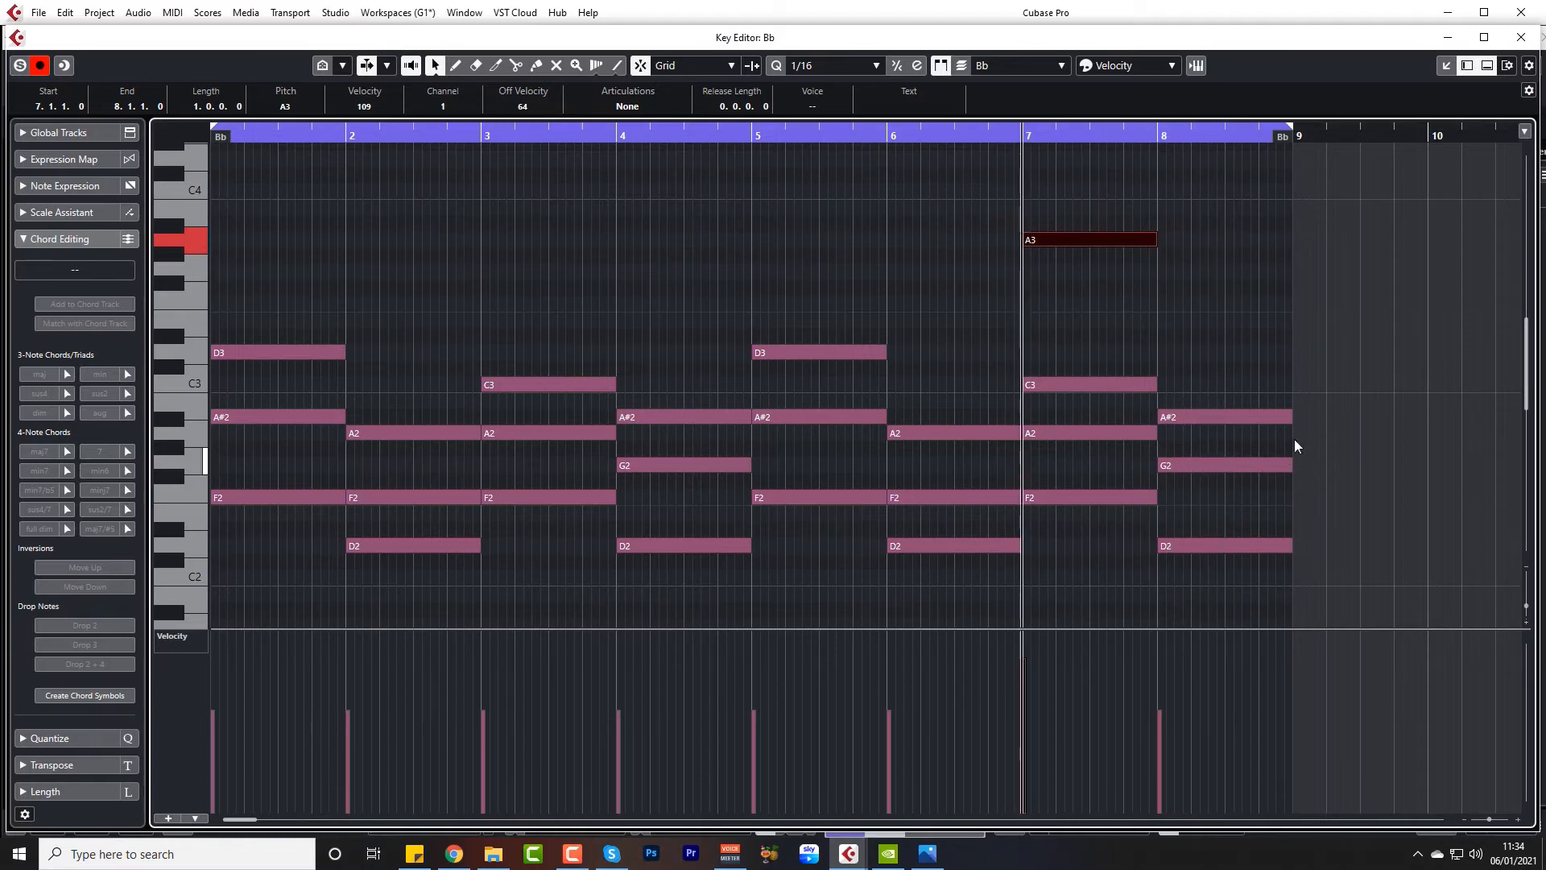
key(space)
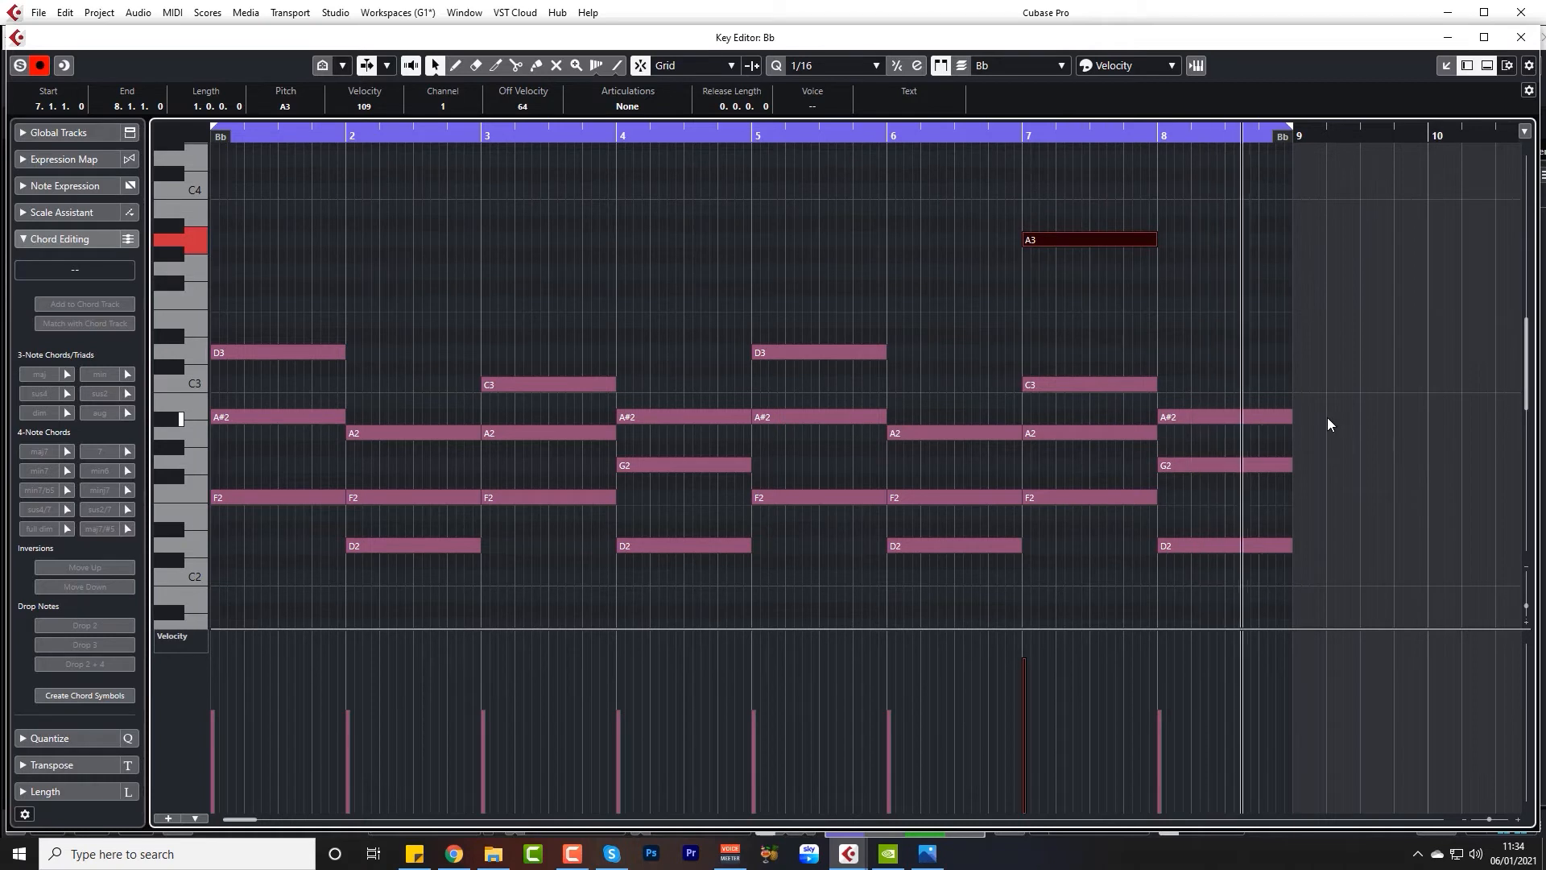
Raise the A#2 note in bar 8 to C3 and select the whole chord to check its type
click(1190, 429)
drag(1214, 612, 1214, 613)
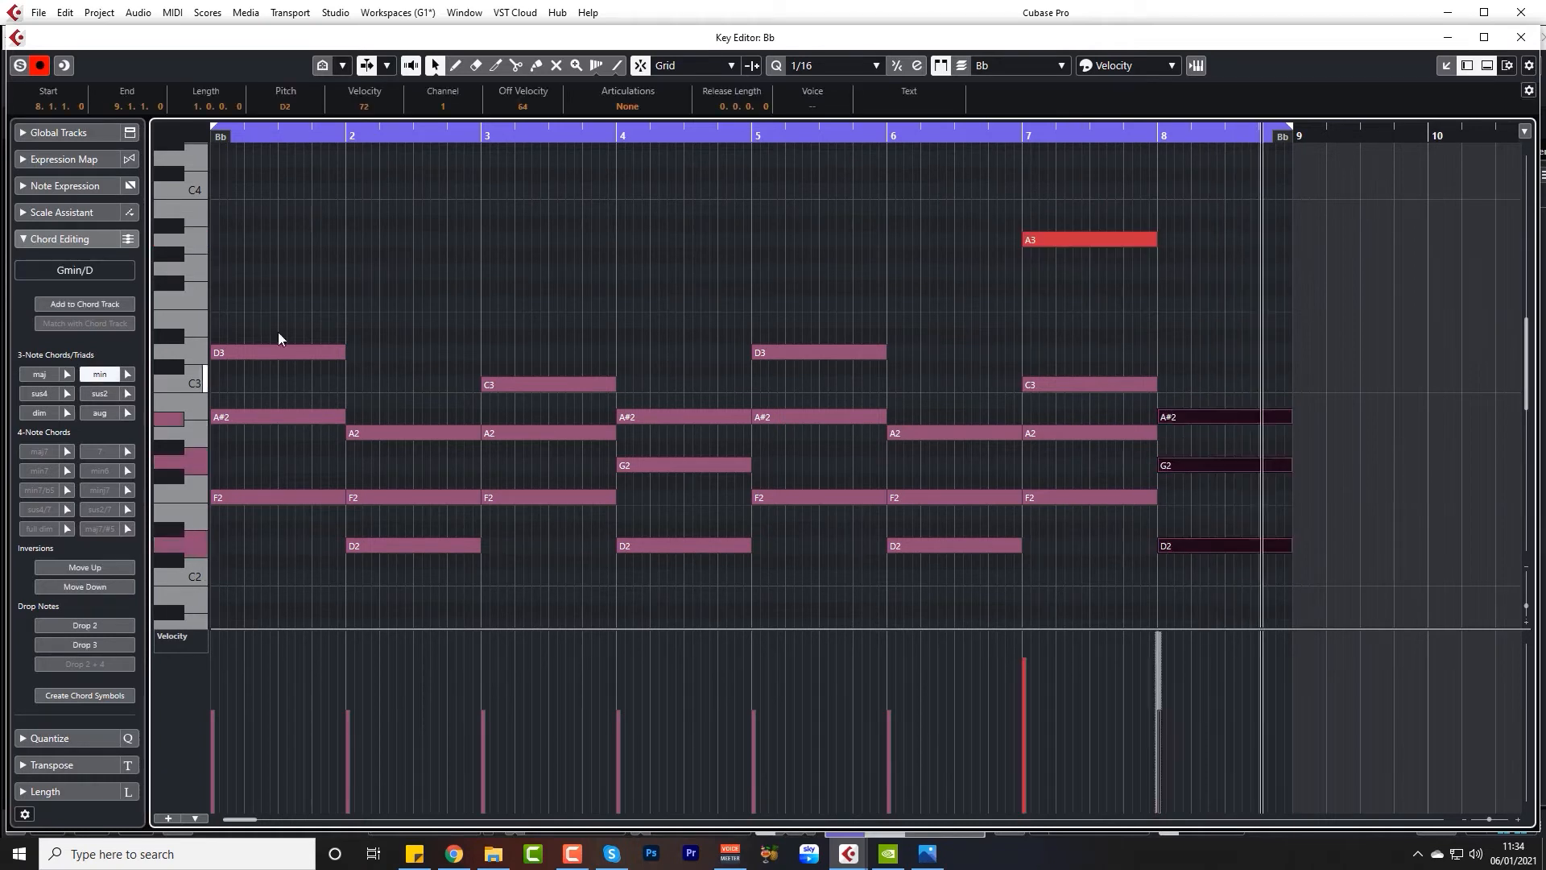
click(1205, 412)
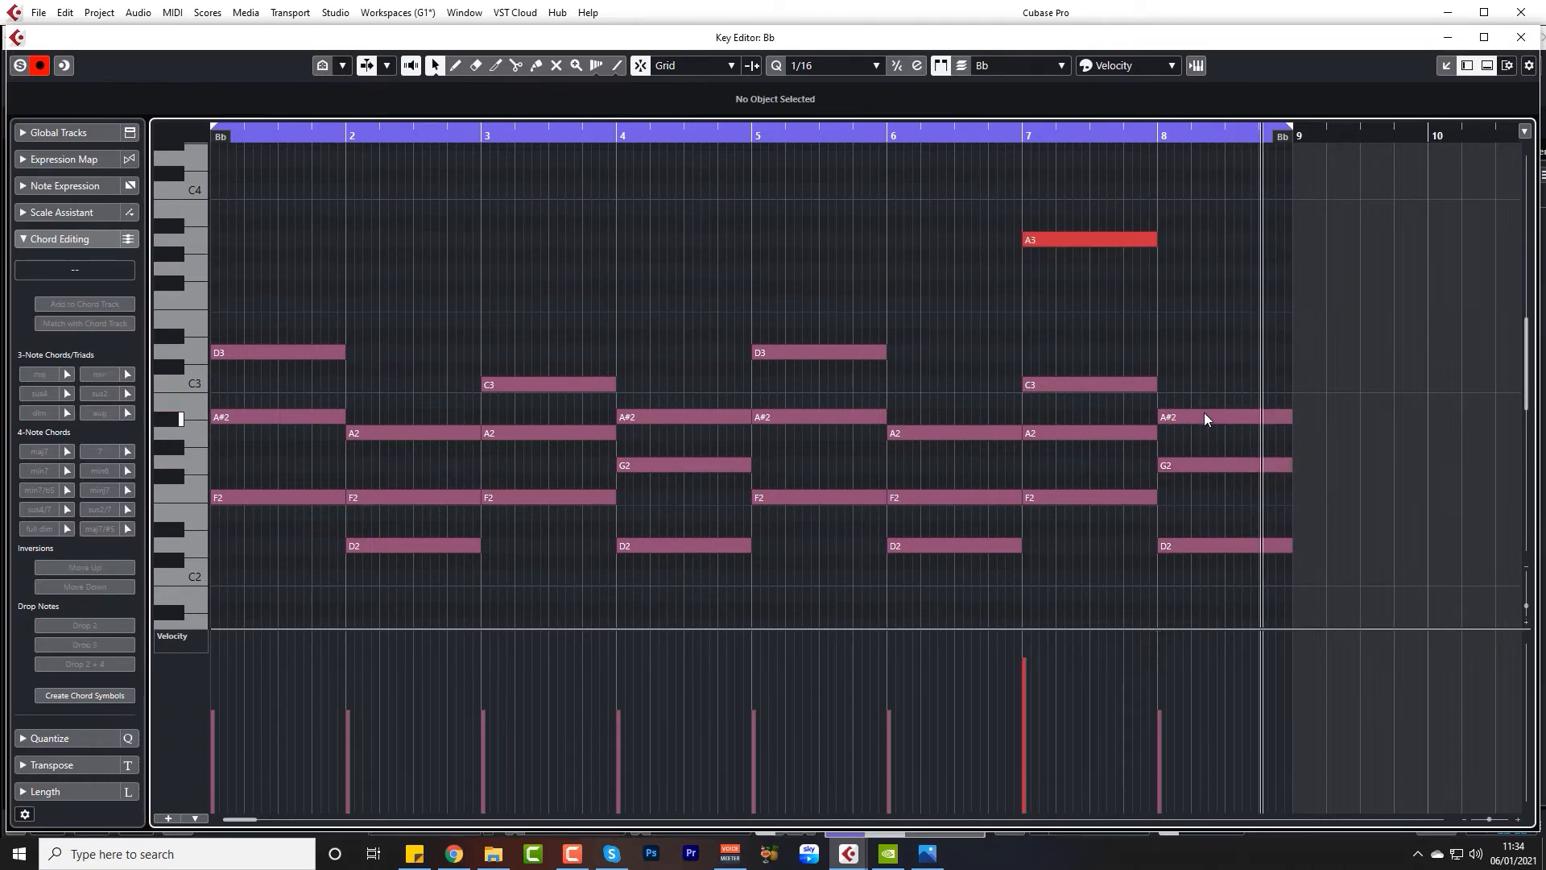
drag(1205, 413, 1206, 396)
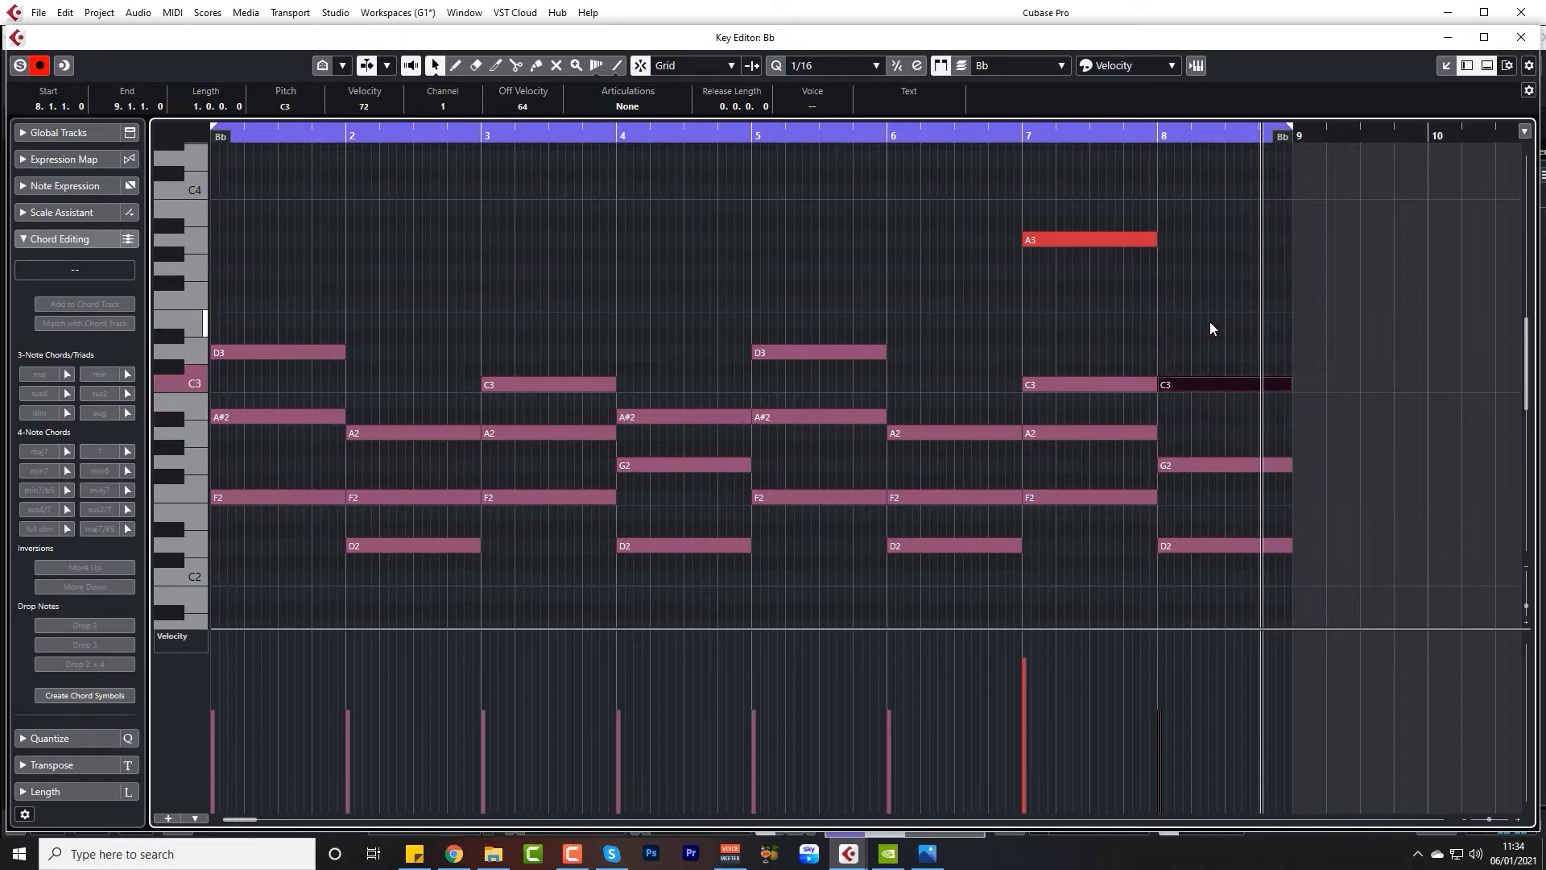
drag(1209, 321, 1201, 625)
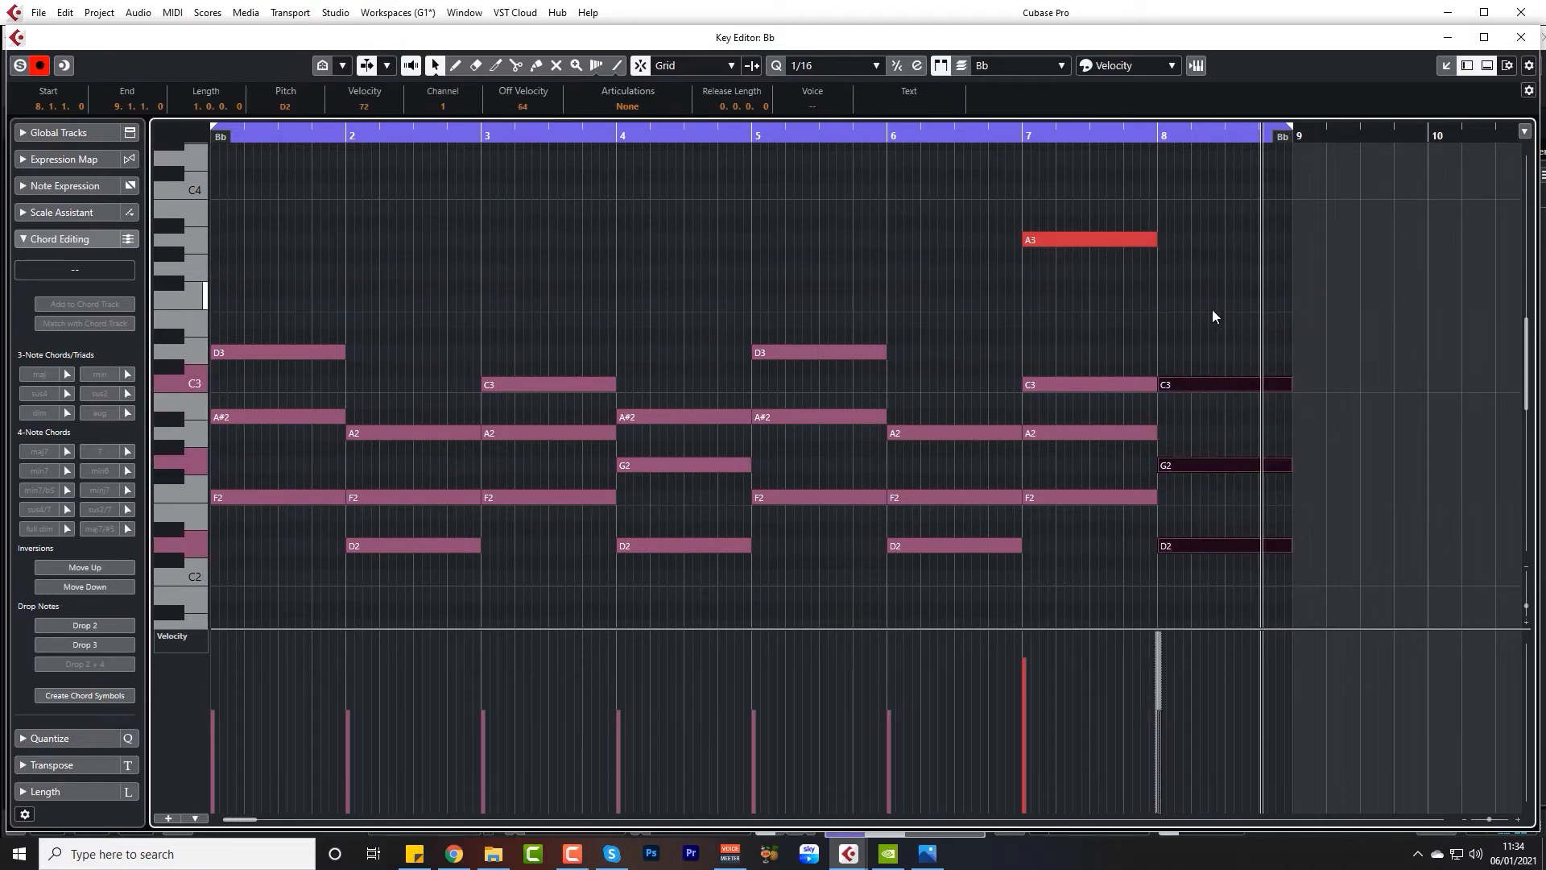
drag(1214, 316, 1213, 568)
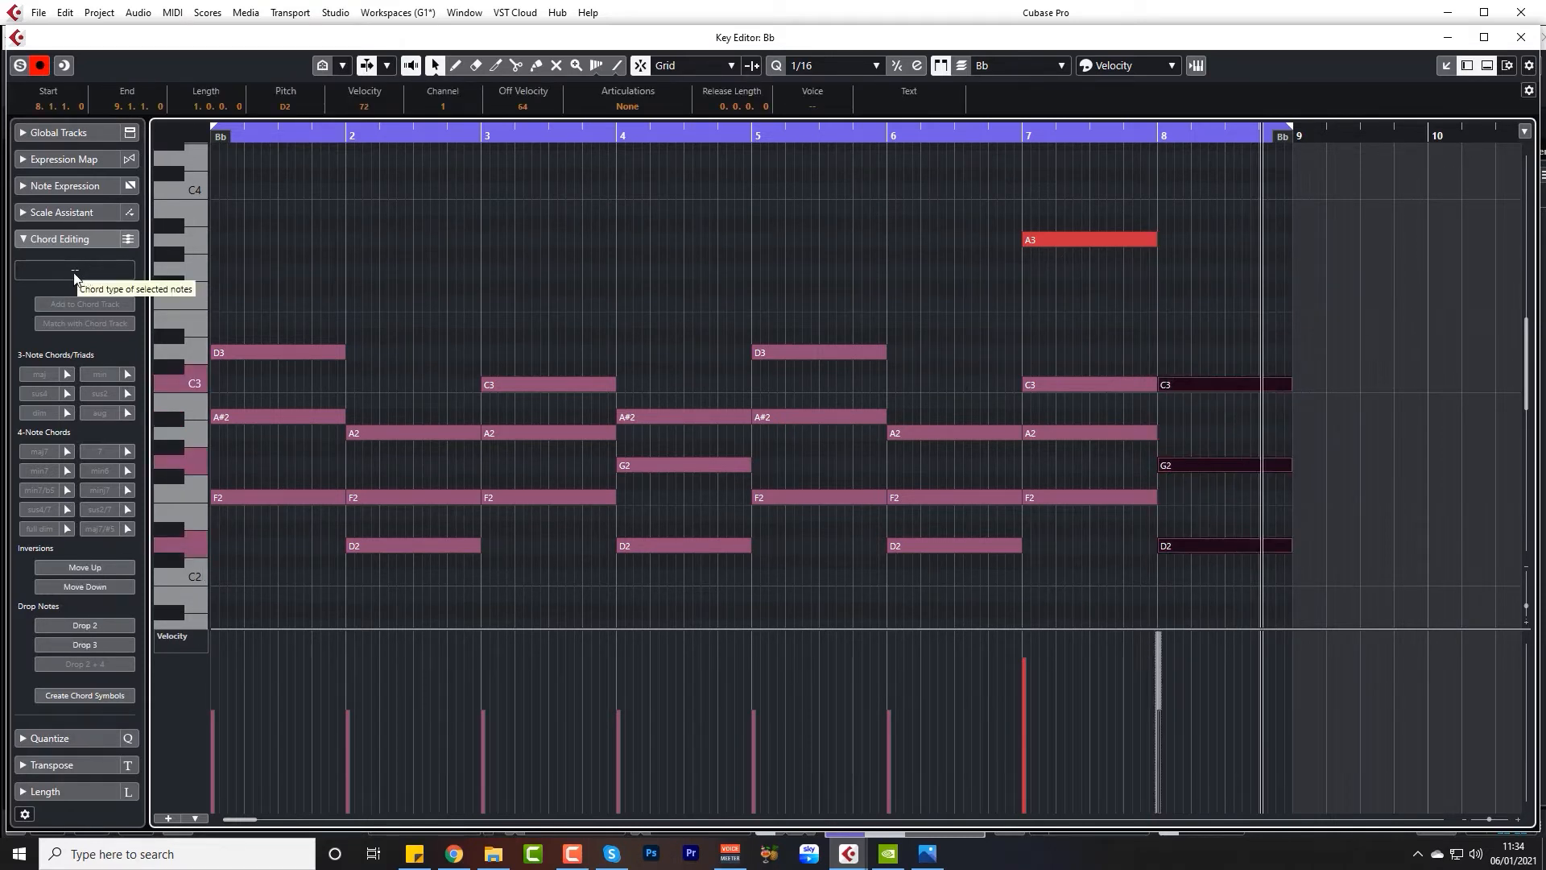
Audition the progression from bar 5 and recheck the bar 8 chord
click(883, 137)
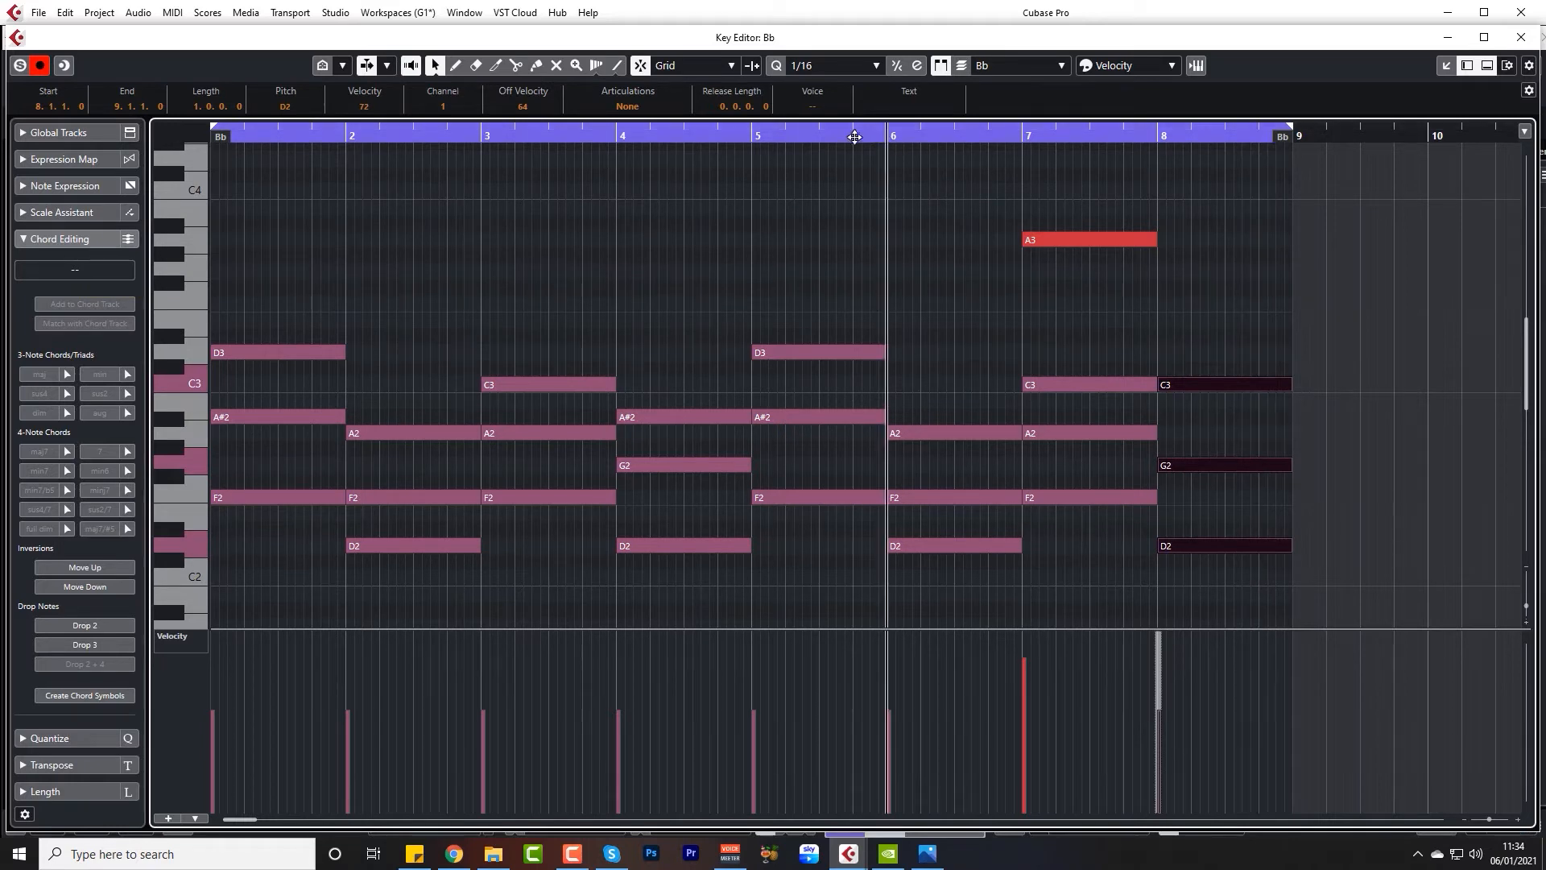
click(752, 137)
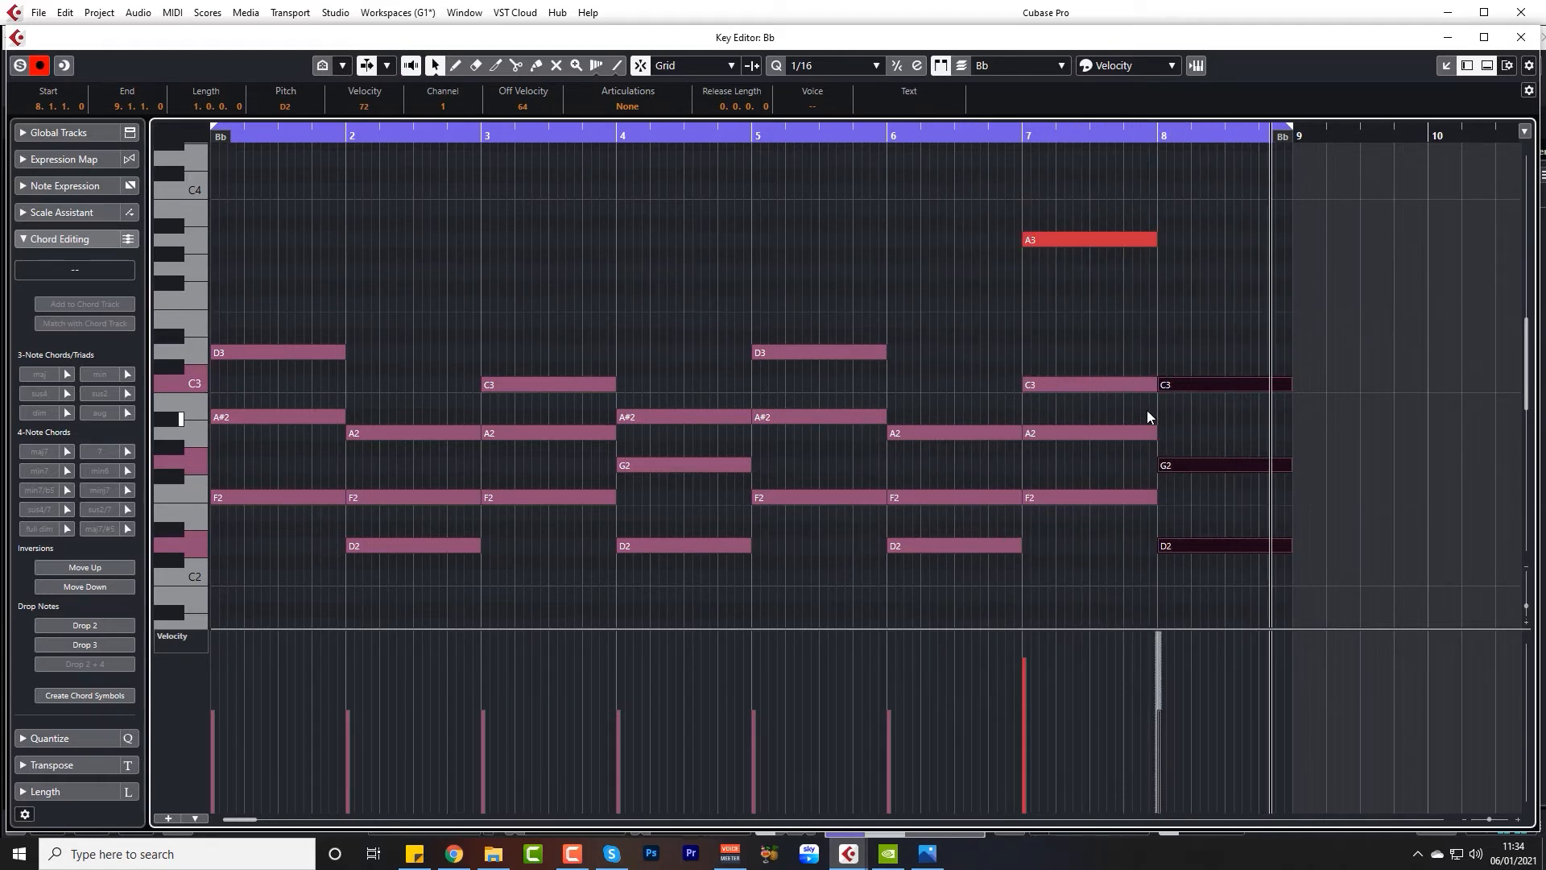
drag(1181, 337, 1230, 558)
click(749, 138)
Copy the bar 8 C3 note an octave up to C4 at velocity 105 and audition from bar 7
click(1206, 384)
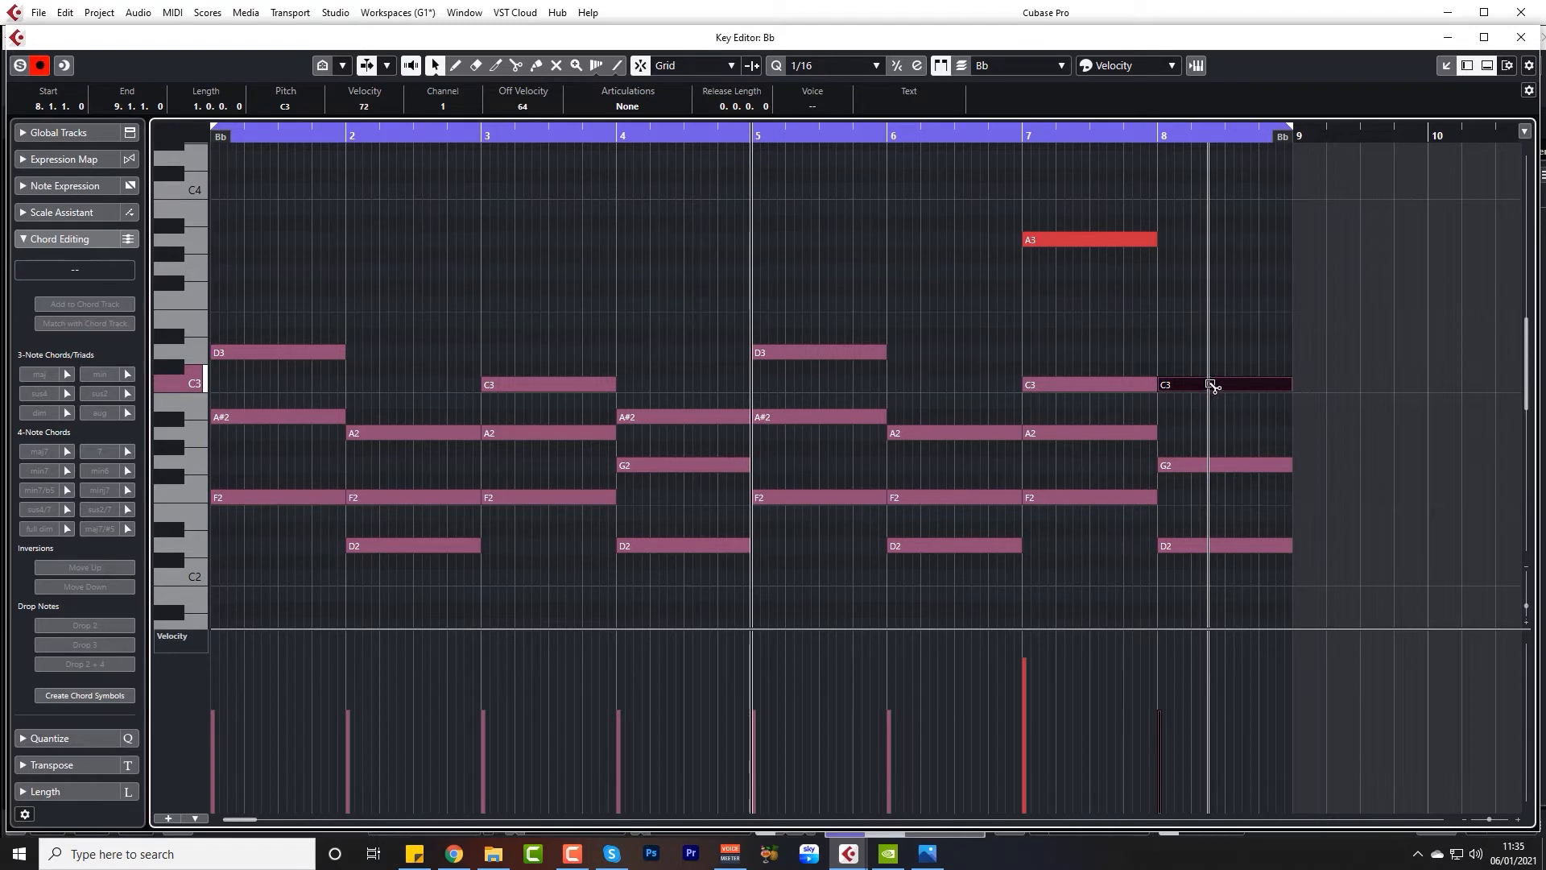
drag(1211, 383, 1211, 189)
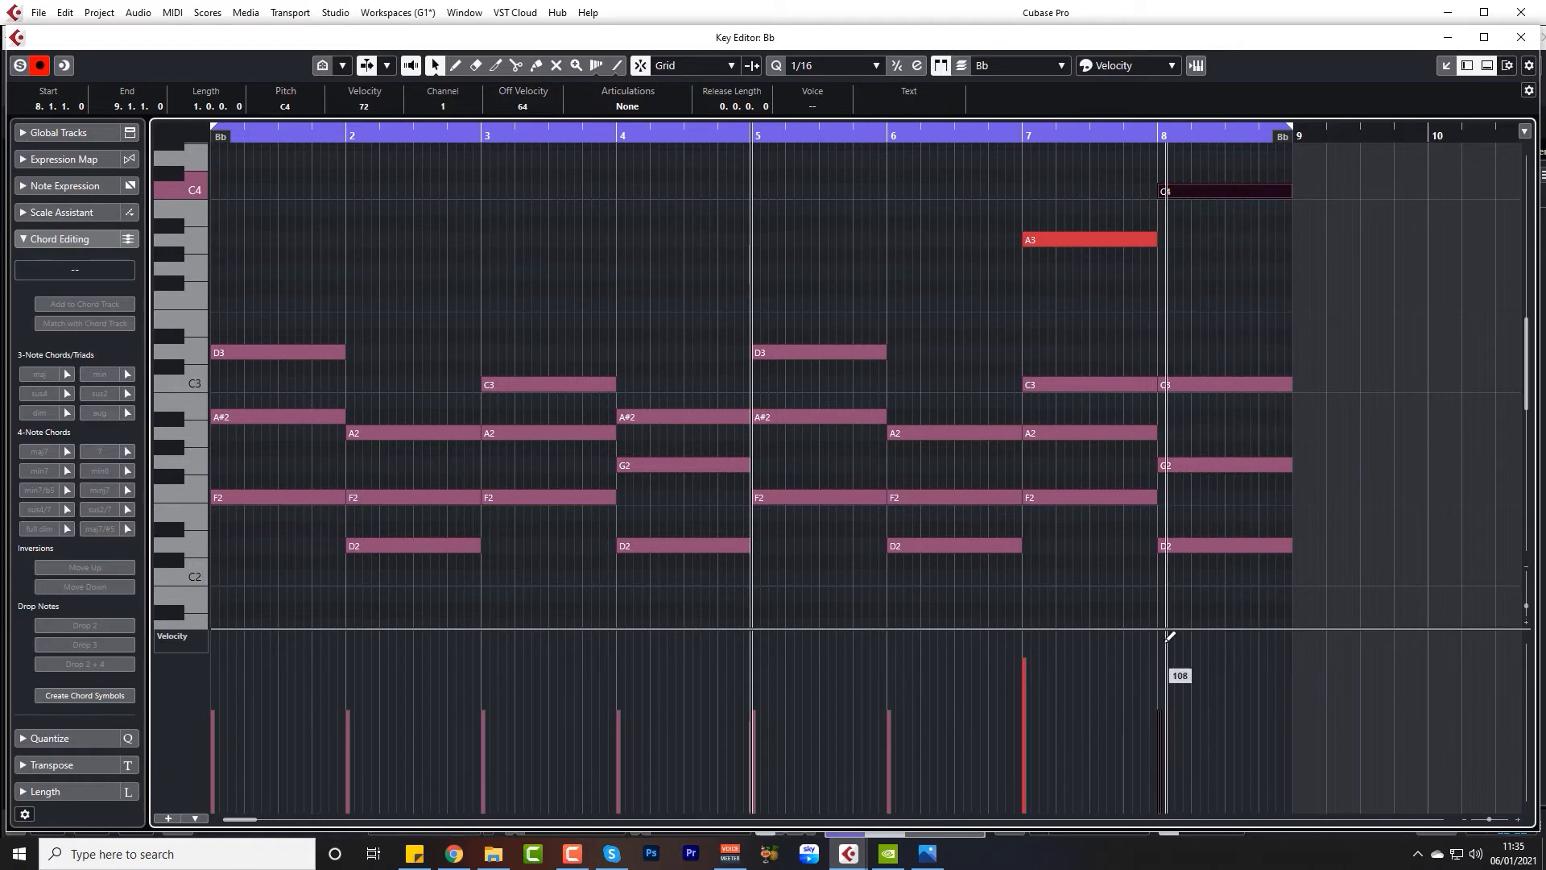
mouse_move(1160, 664)
mouse_down()
mouse_move(1177, 684)
mouse_move(1174, 670)
mouse_up()
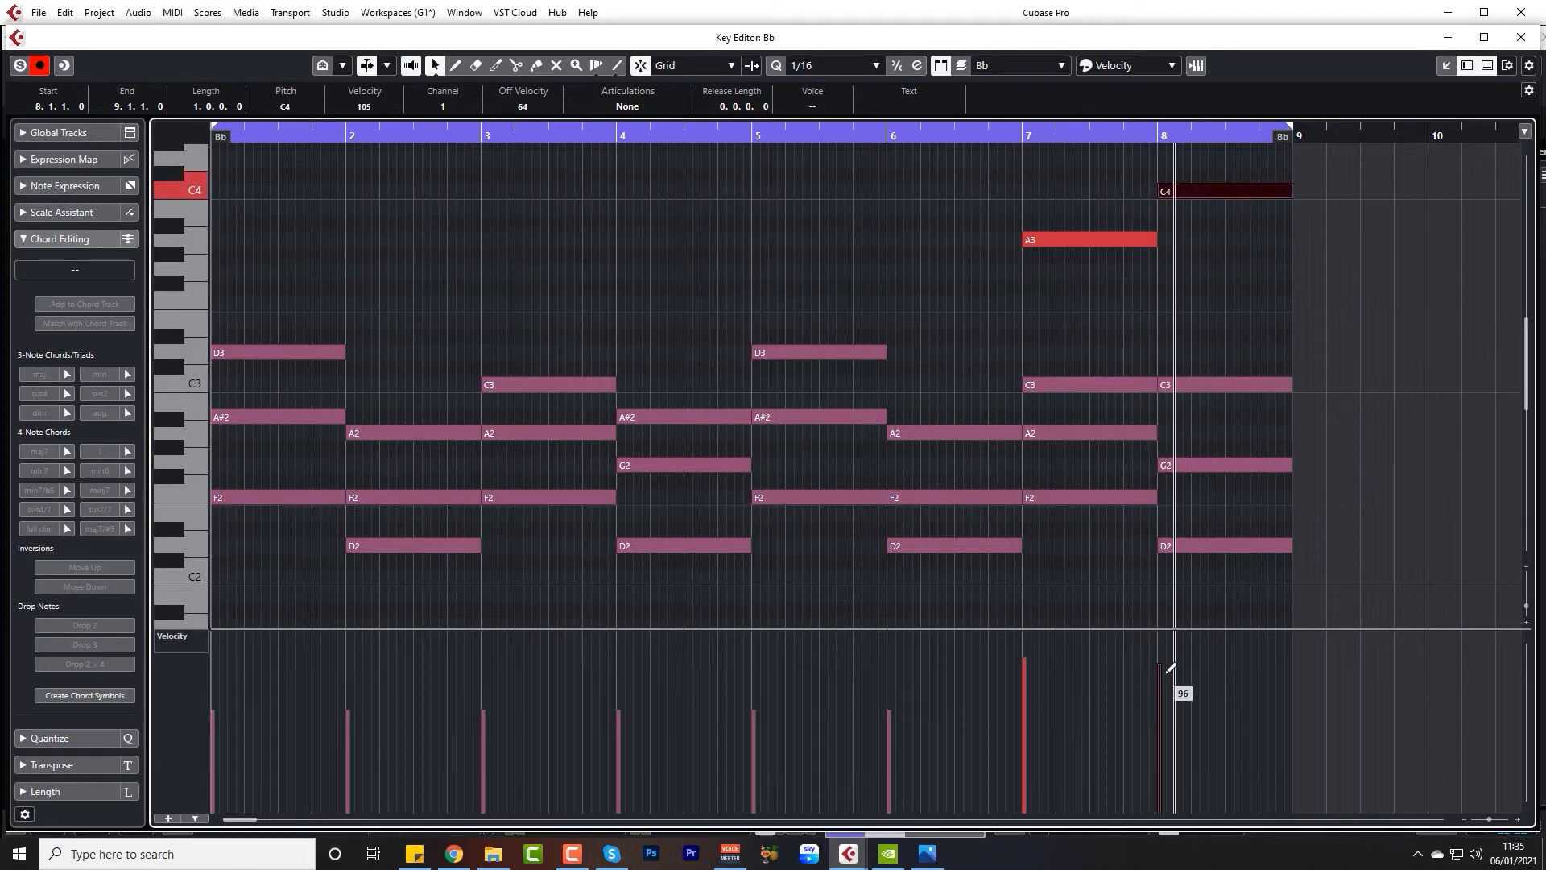
click(1023, 135)
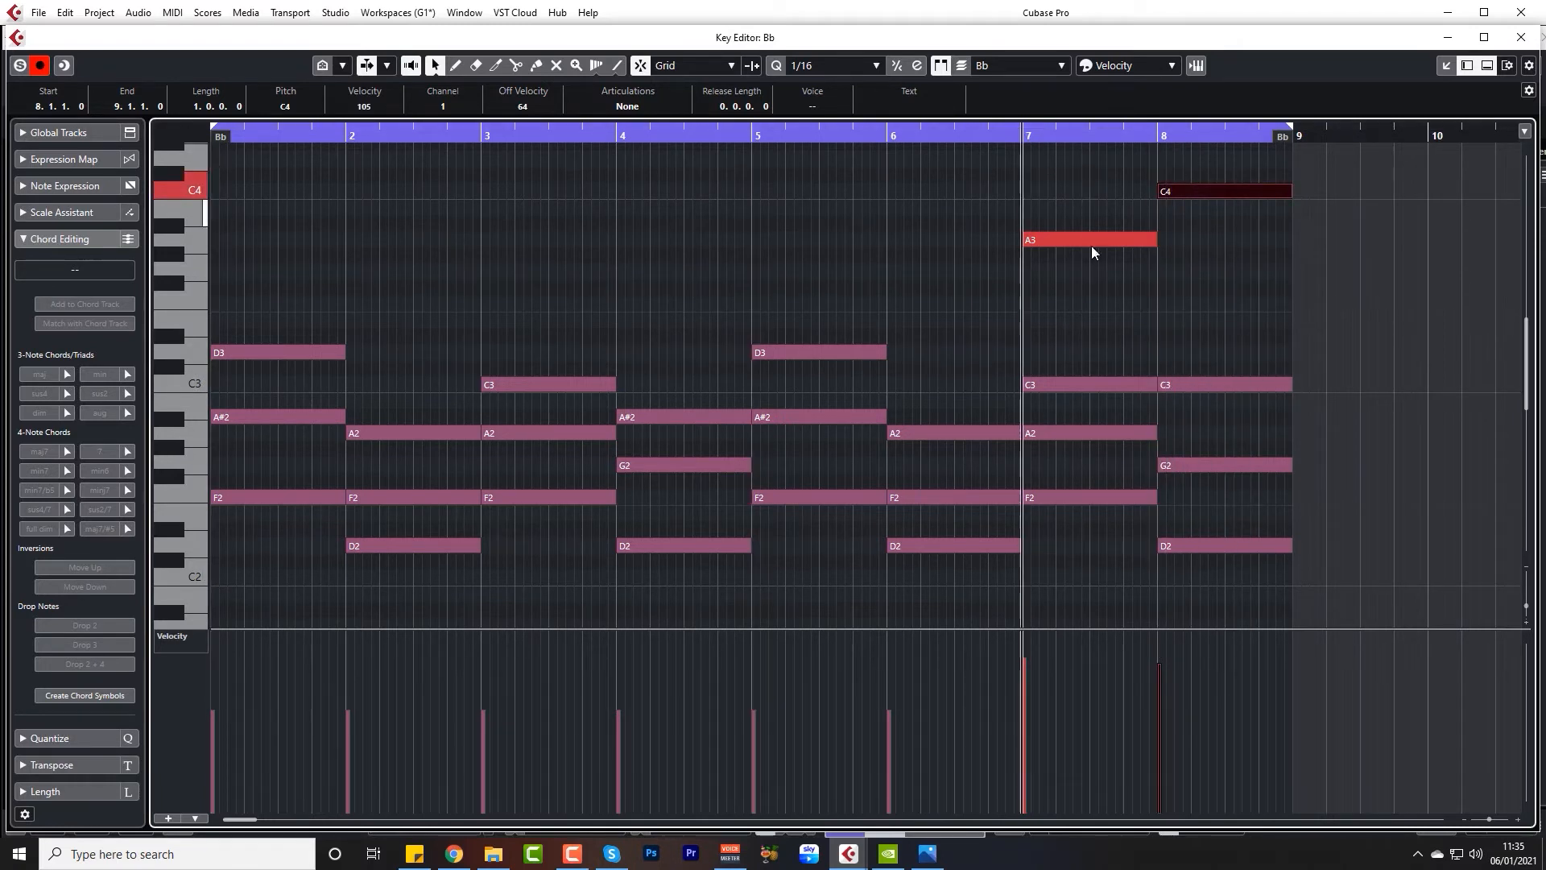
key(space)
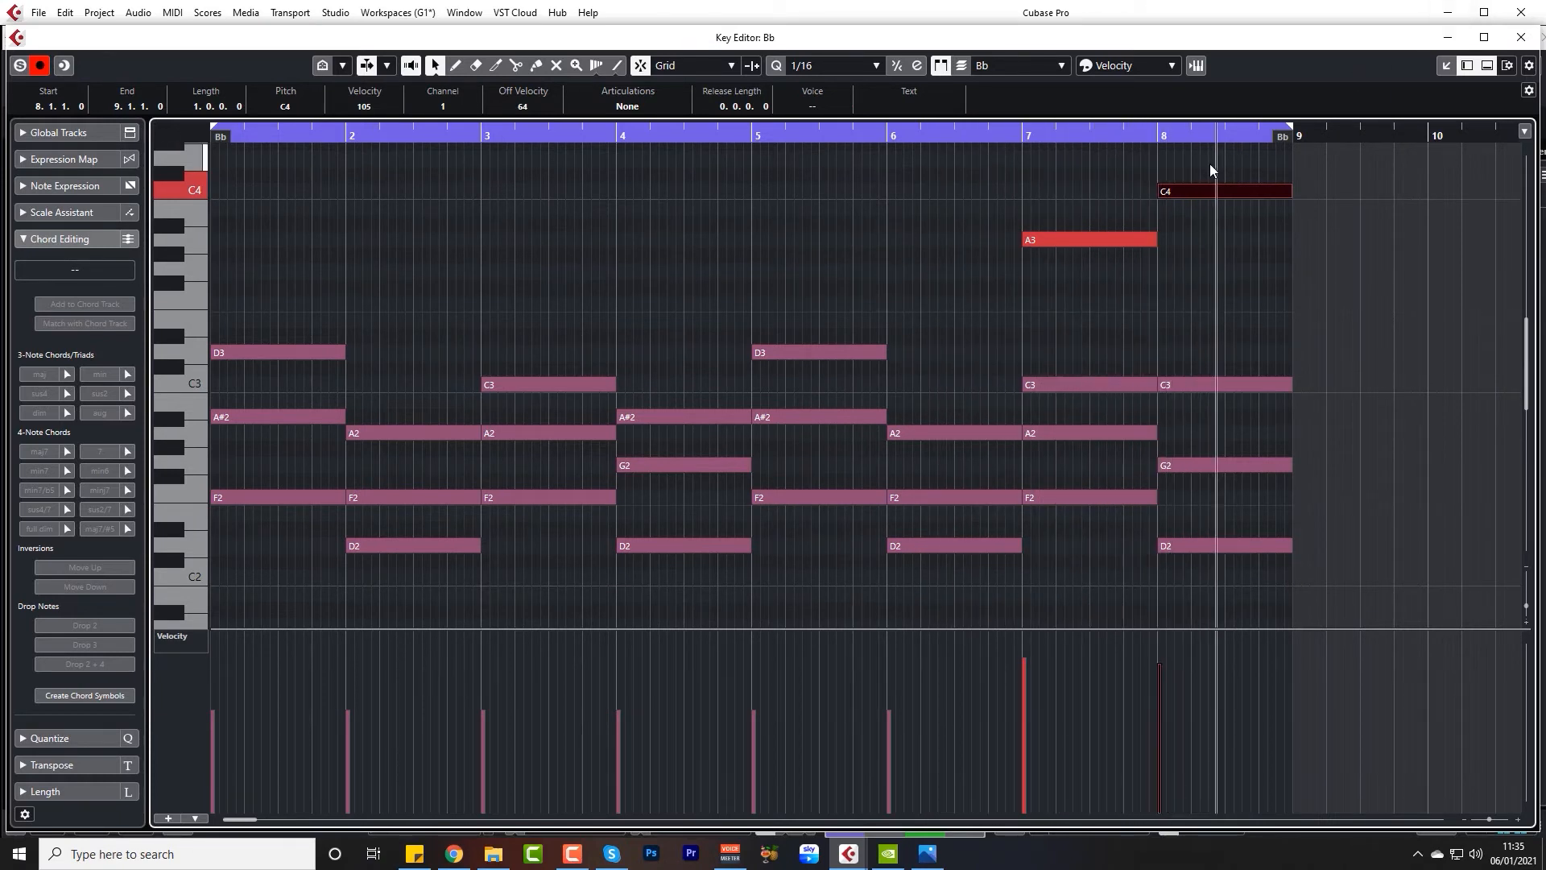
Return to the project window and show the Hats track's audio sends
click(1440, 39)
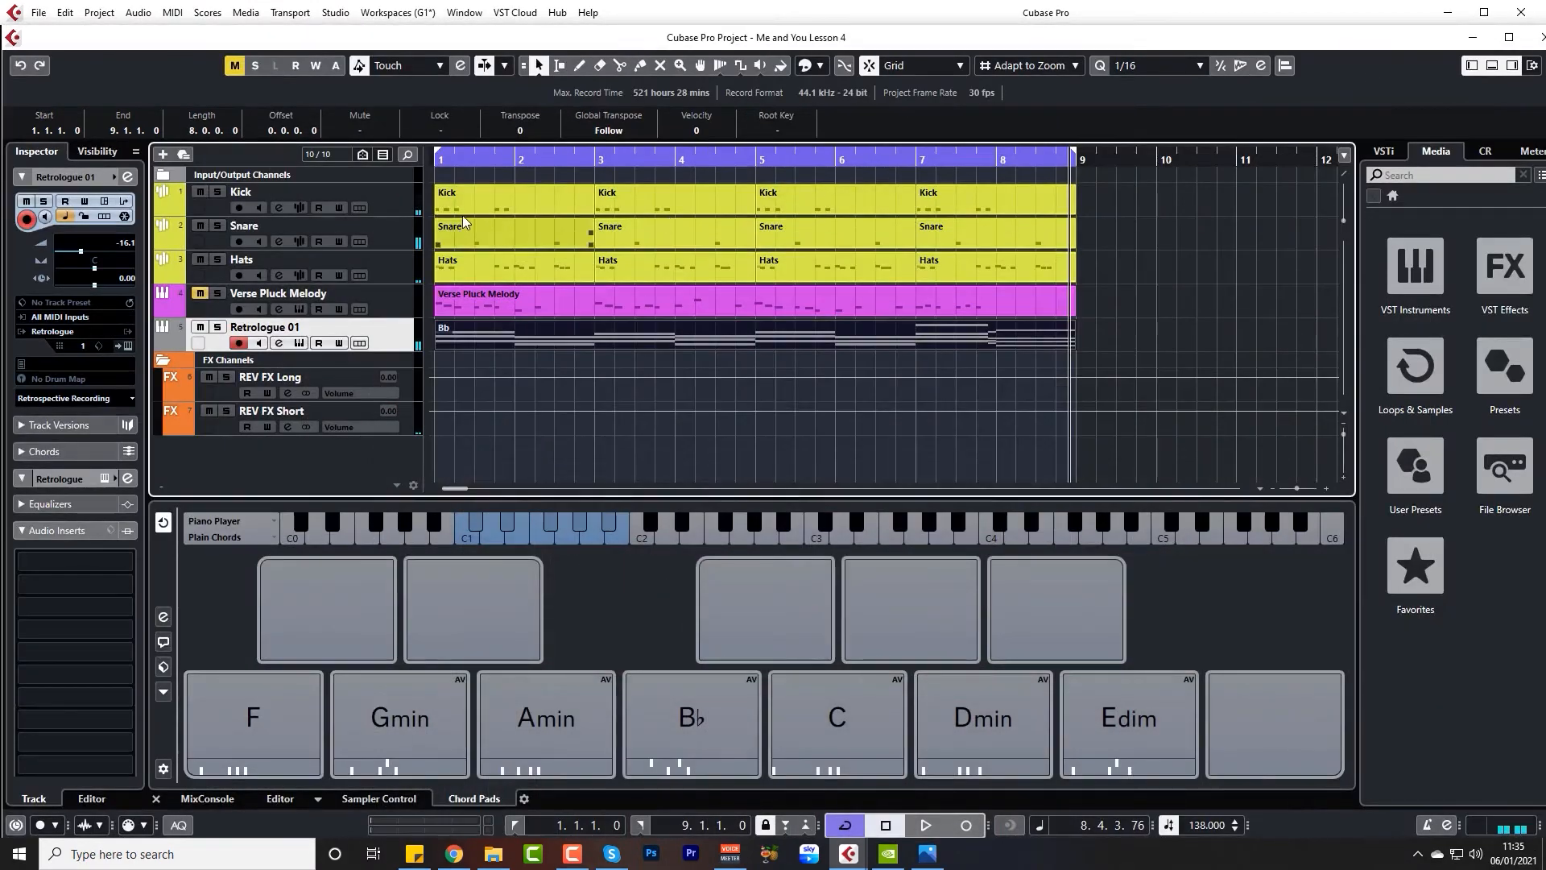
click(374, 276)
scroll(126, 253, down, 2)
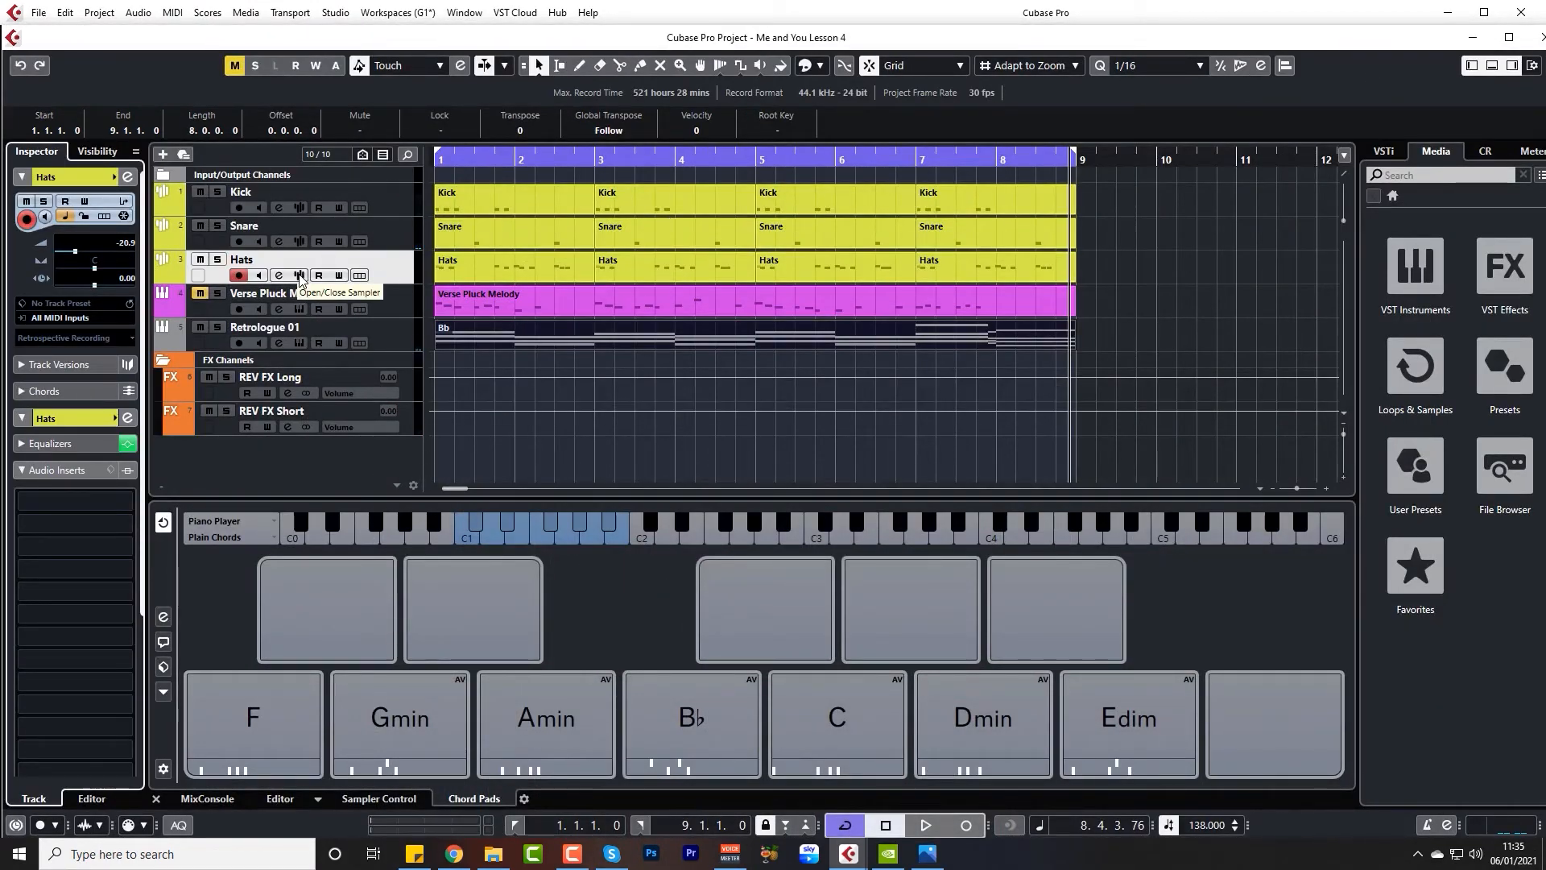
click(85, 470)
click(79, 493)
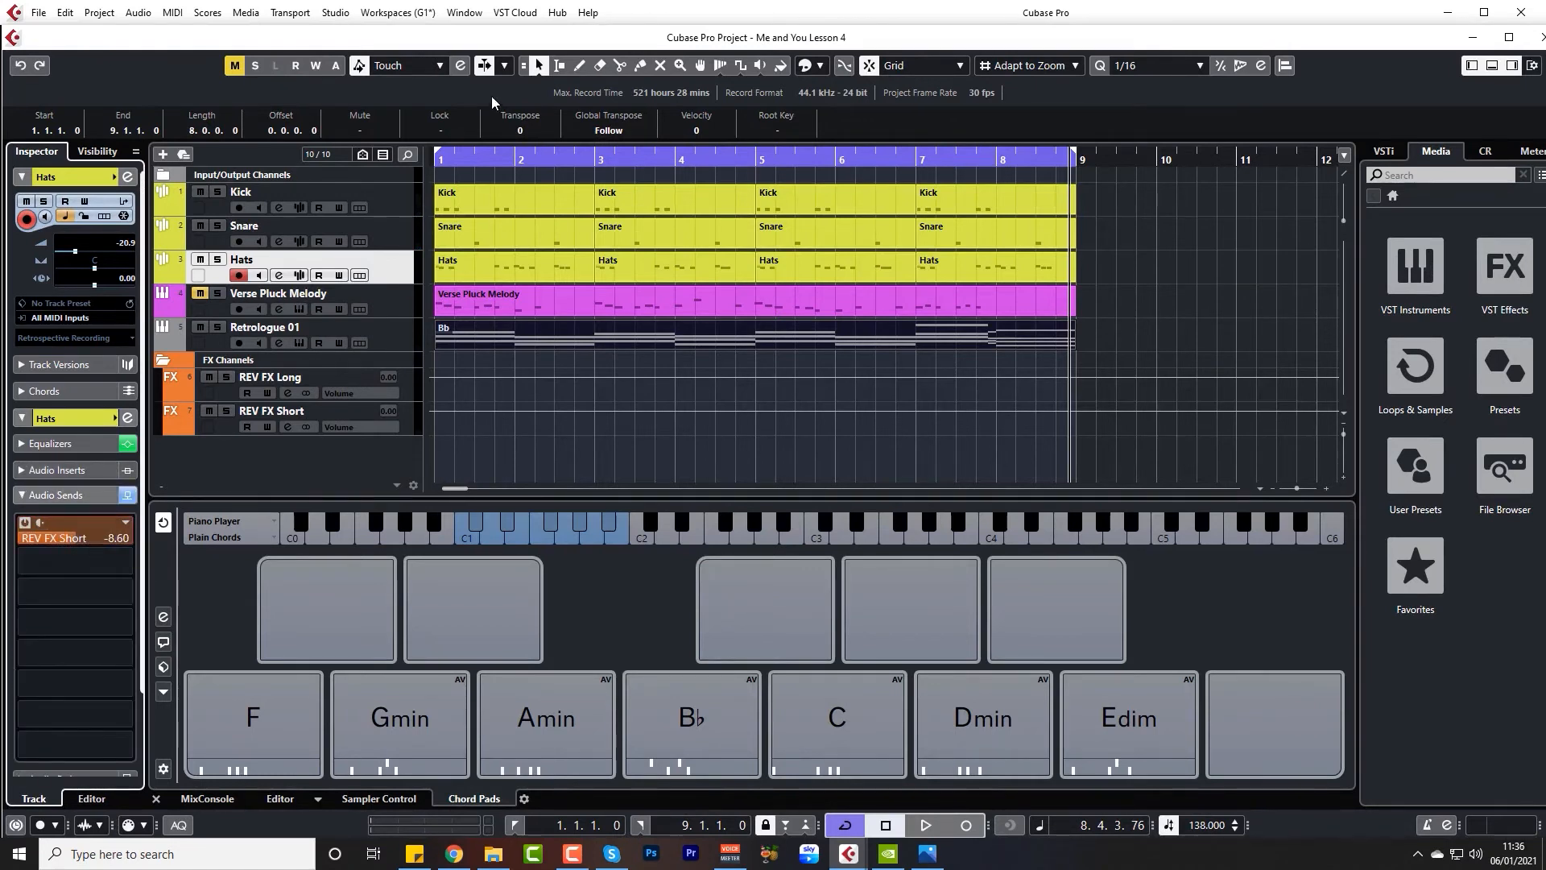
Unmute the Verse Pluck Melody track during playback and open its Retrologue 2 instrument
key(space)
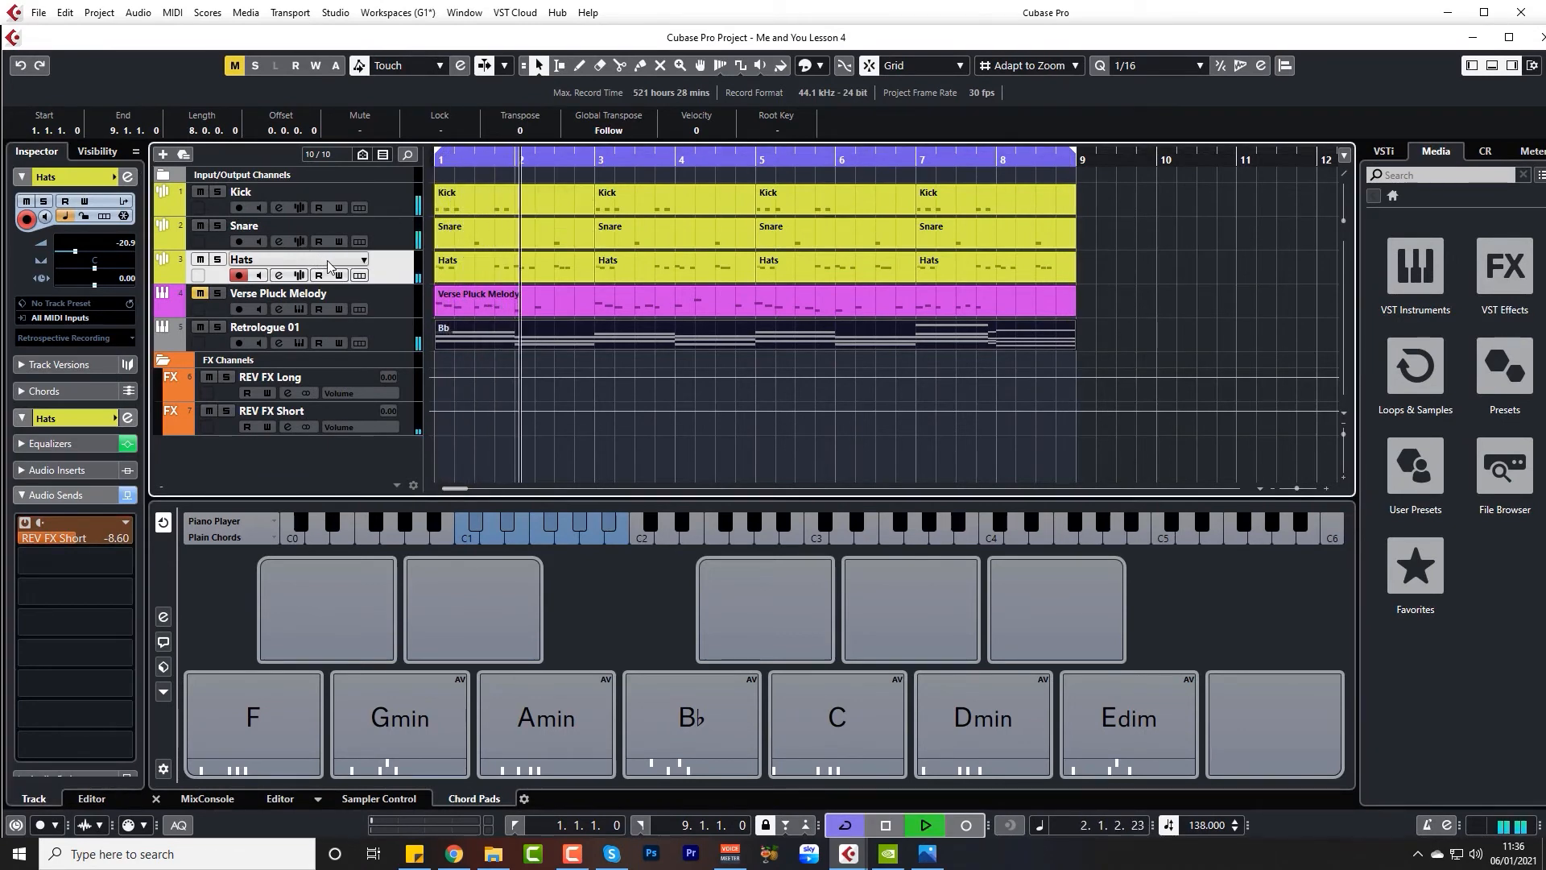
click(201, 295)
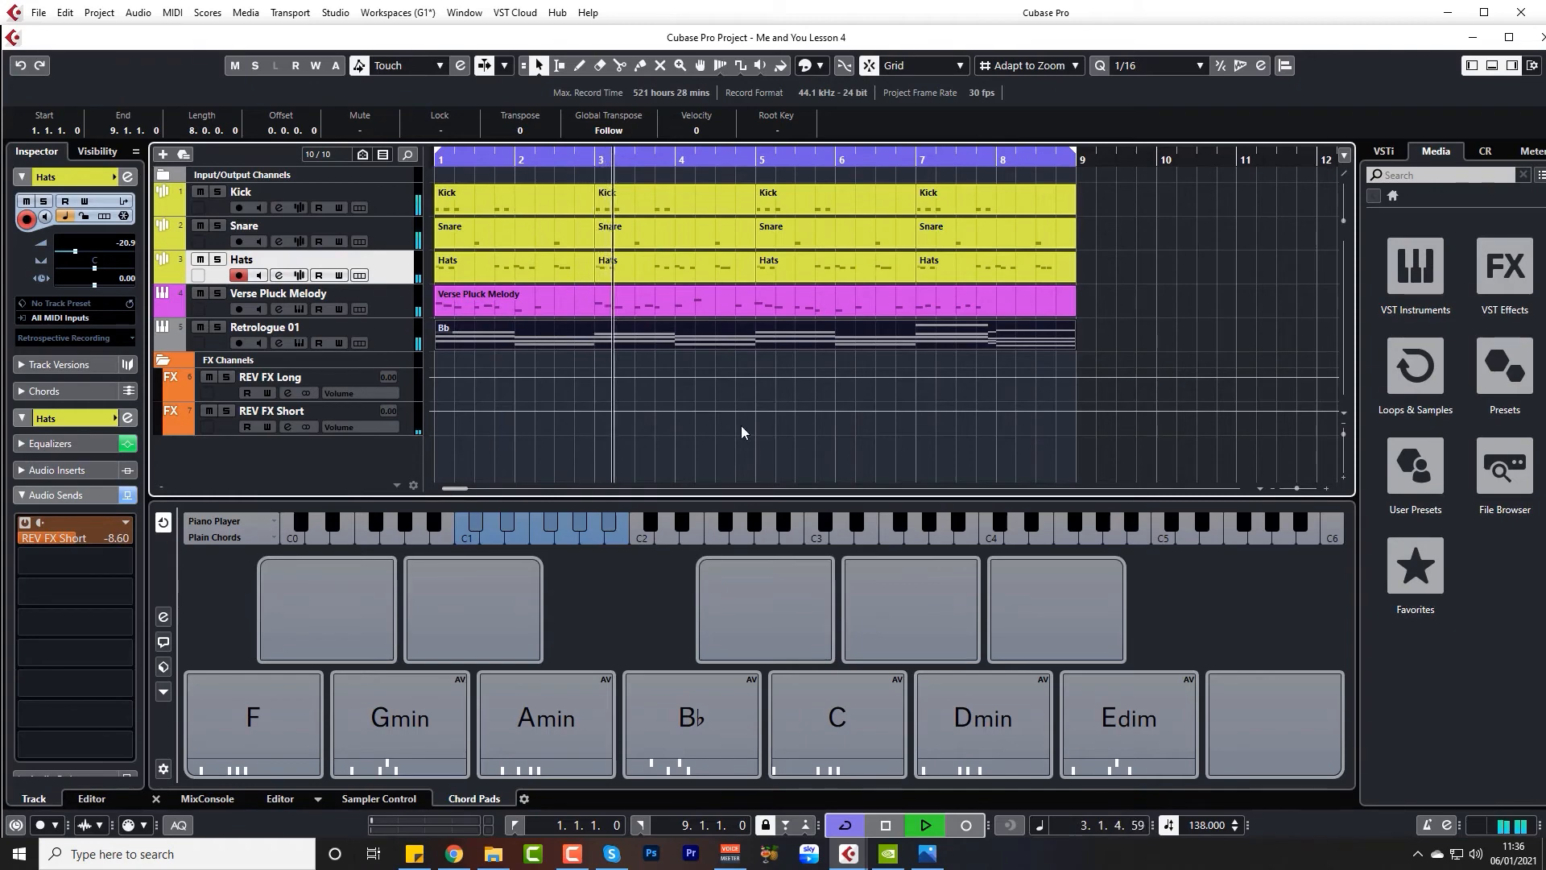
click(299, 309)
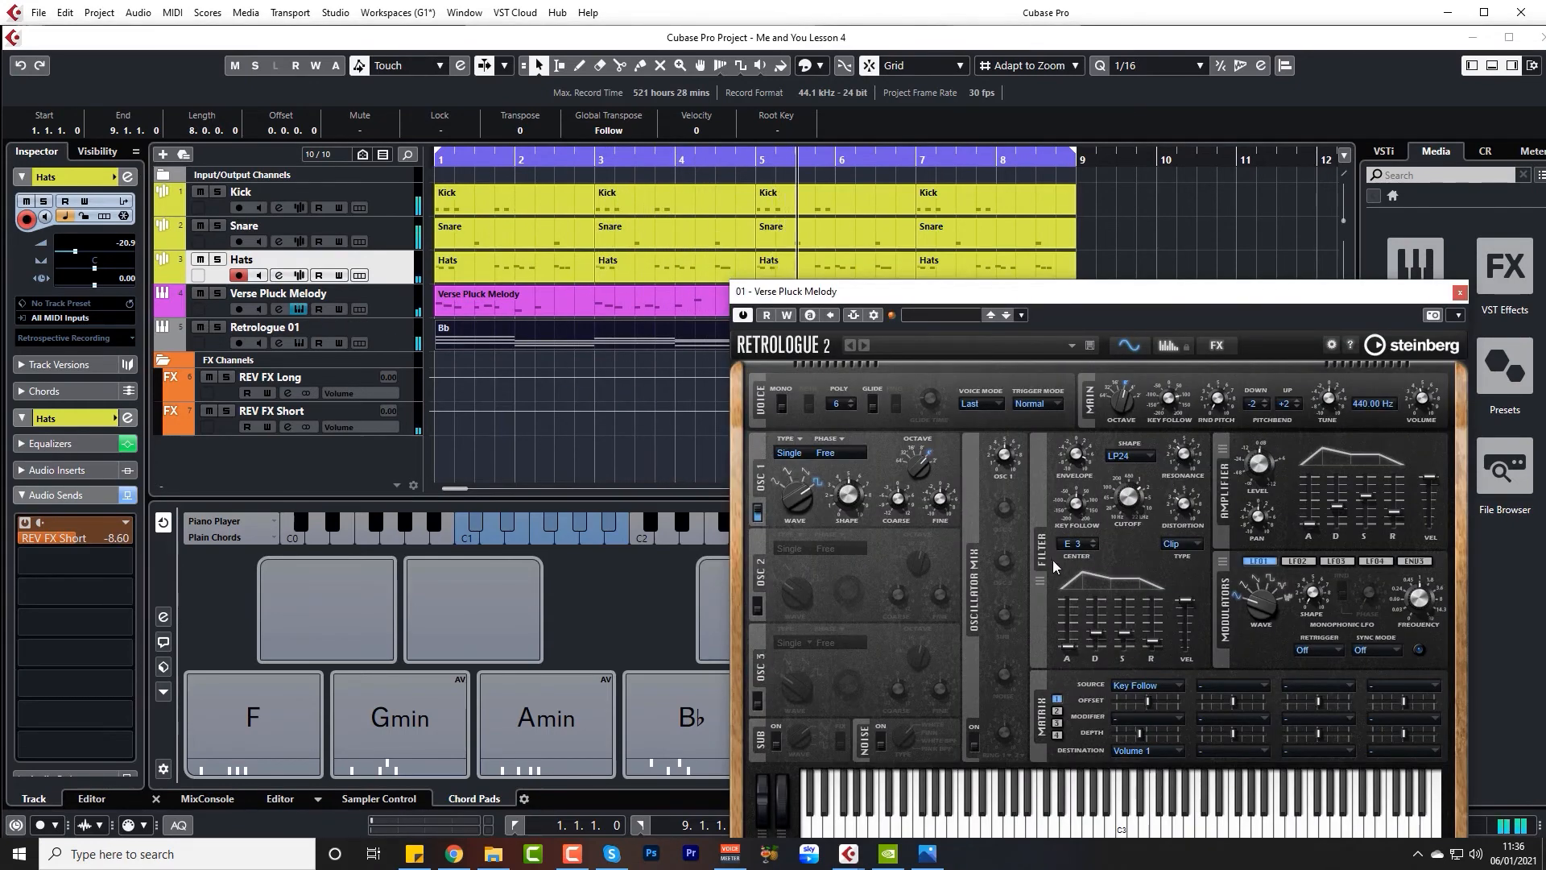
drag(1093, 296, 812, 191)
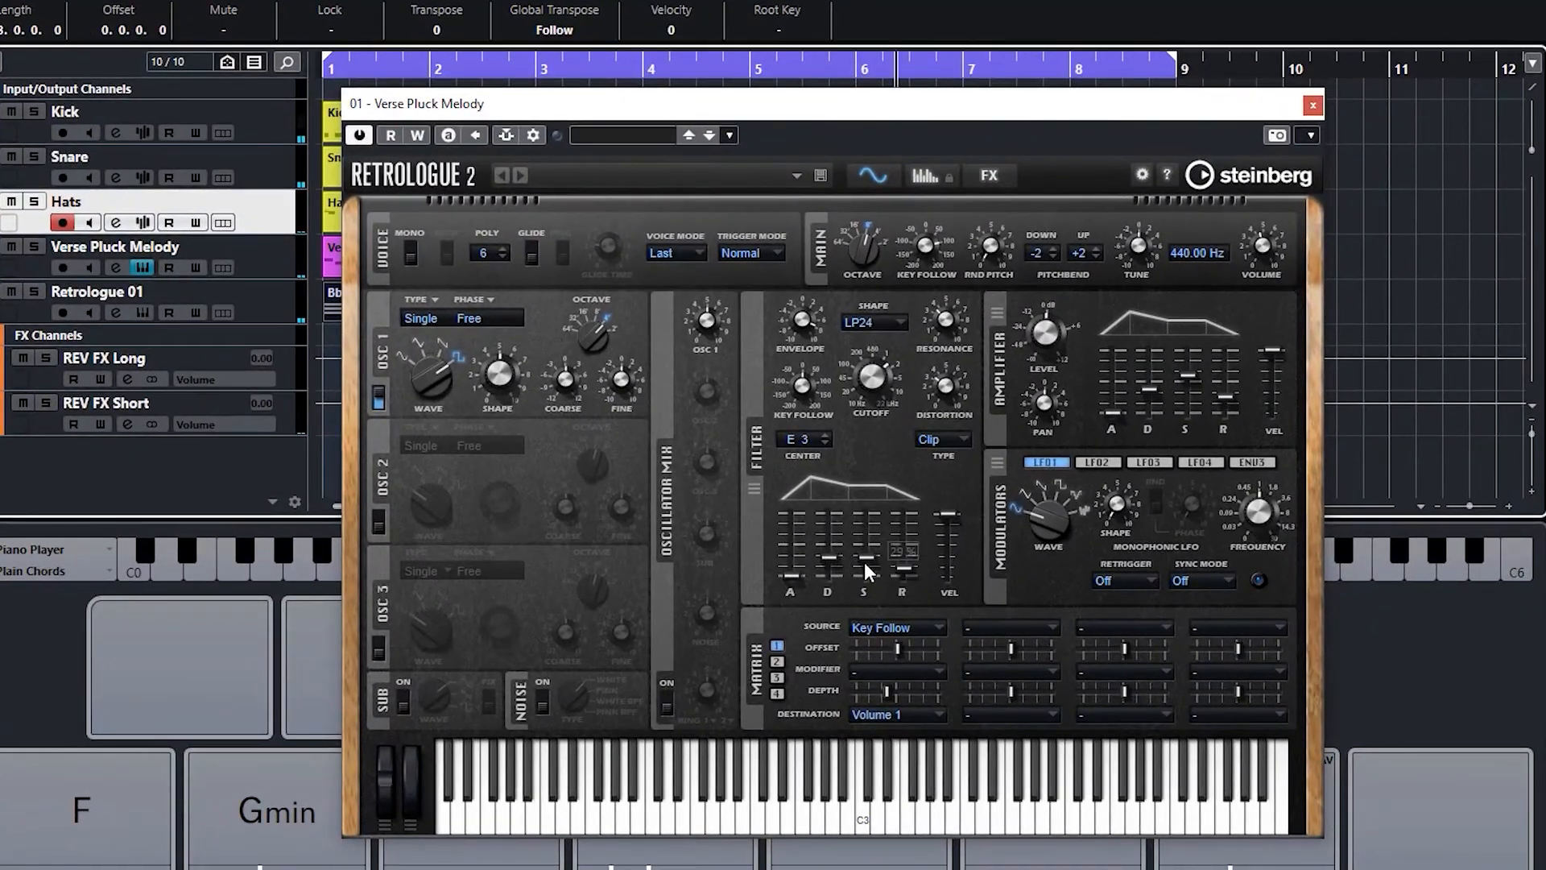
Raise the decay and sustain of the Verse Pluck Melody's filter envelope slightly and close its instrument window
mouse_move(834, 552)
mouse_down()
mouse_move(855, 550)
mouse_move(831, 541)
mouse_up()
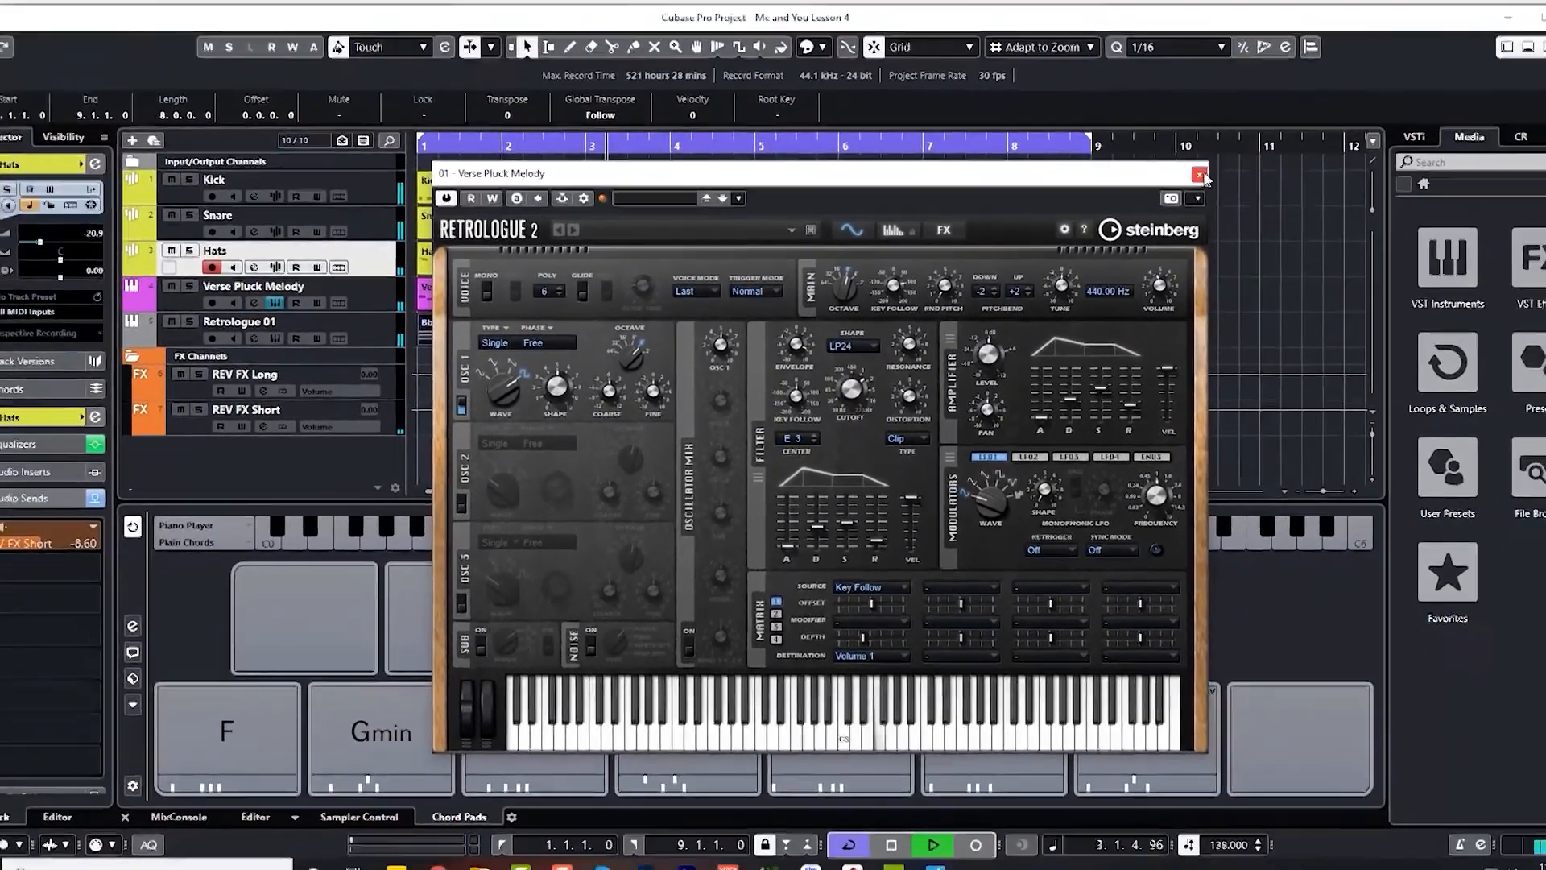
click(1225, 158)
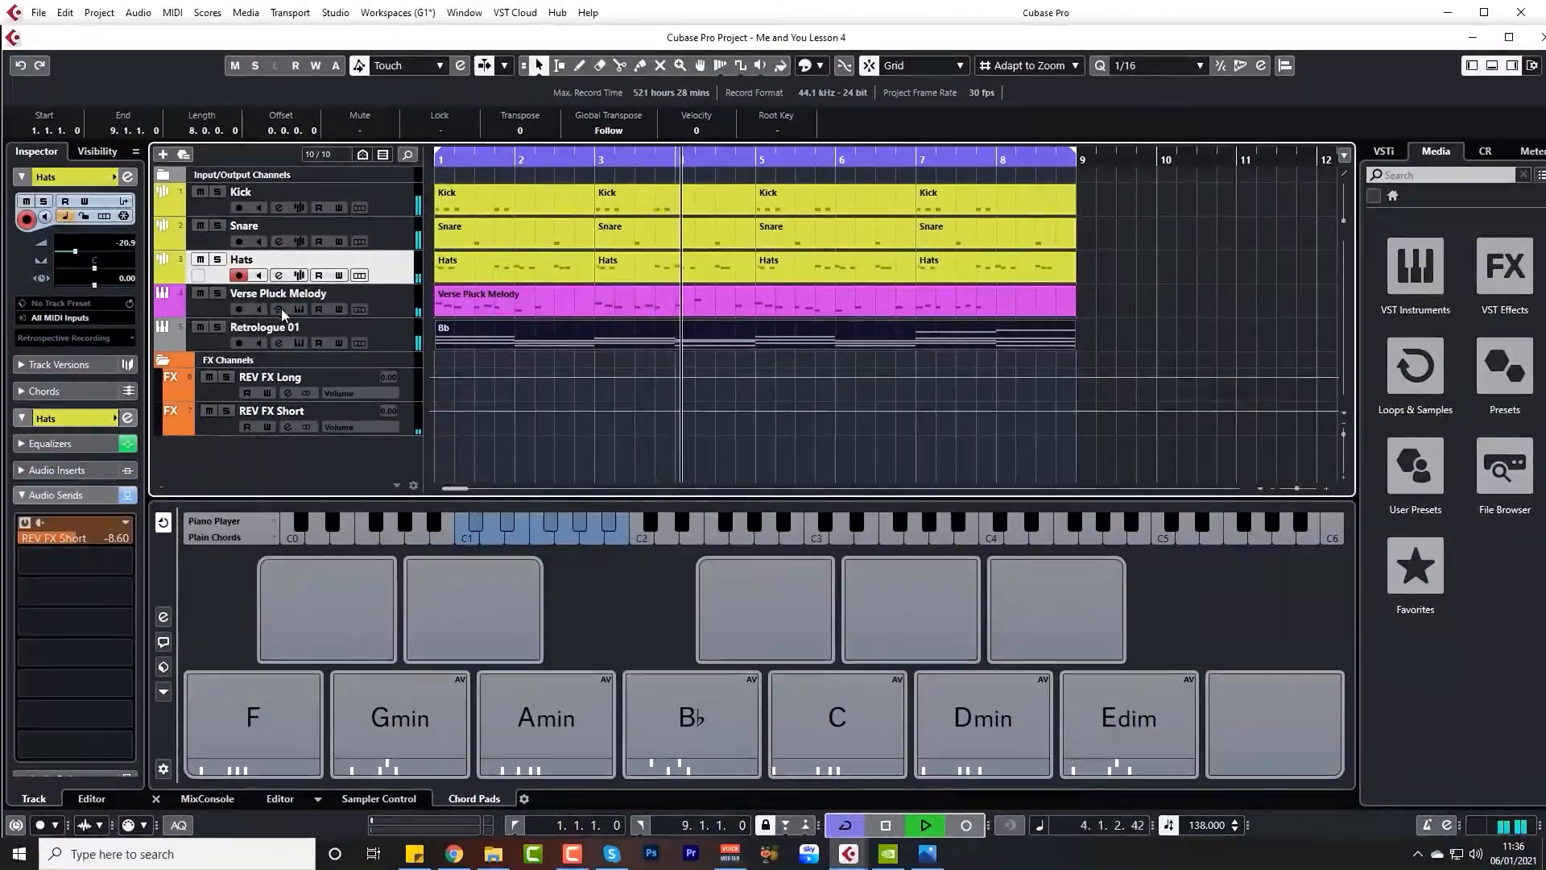
In the Verse Pluck Melody channel settings, apply a 48 dB/Oct low cut up to the melody's lowest frequencies and set the fader to -11.5
click(278, 309)
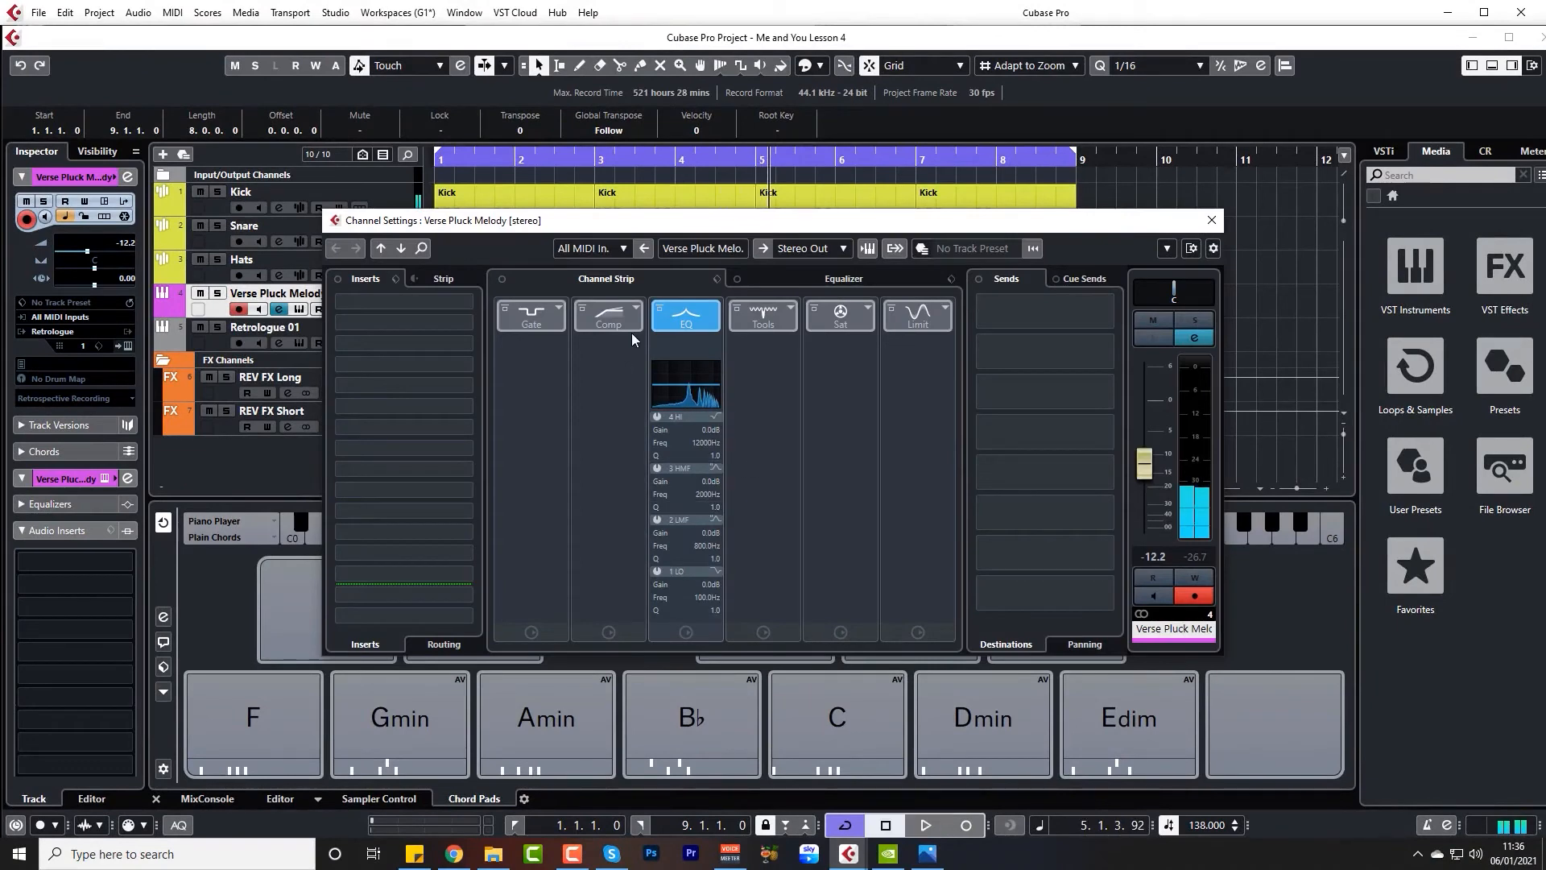
click(815, 279)
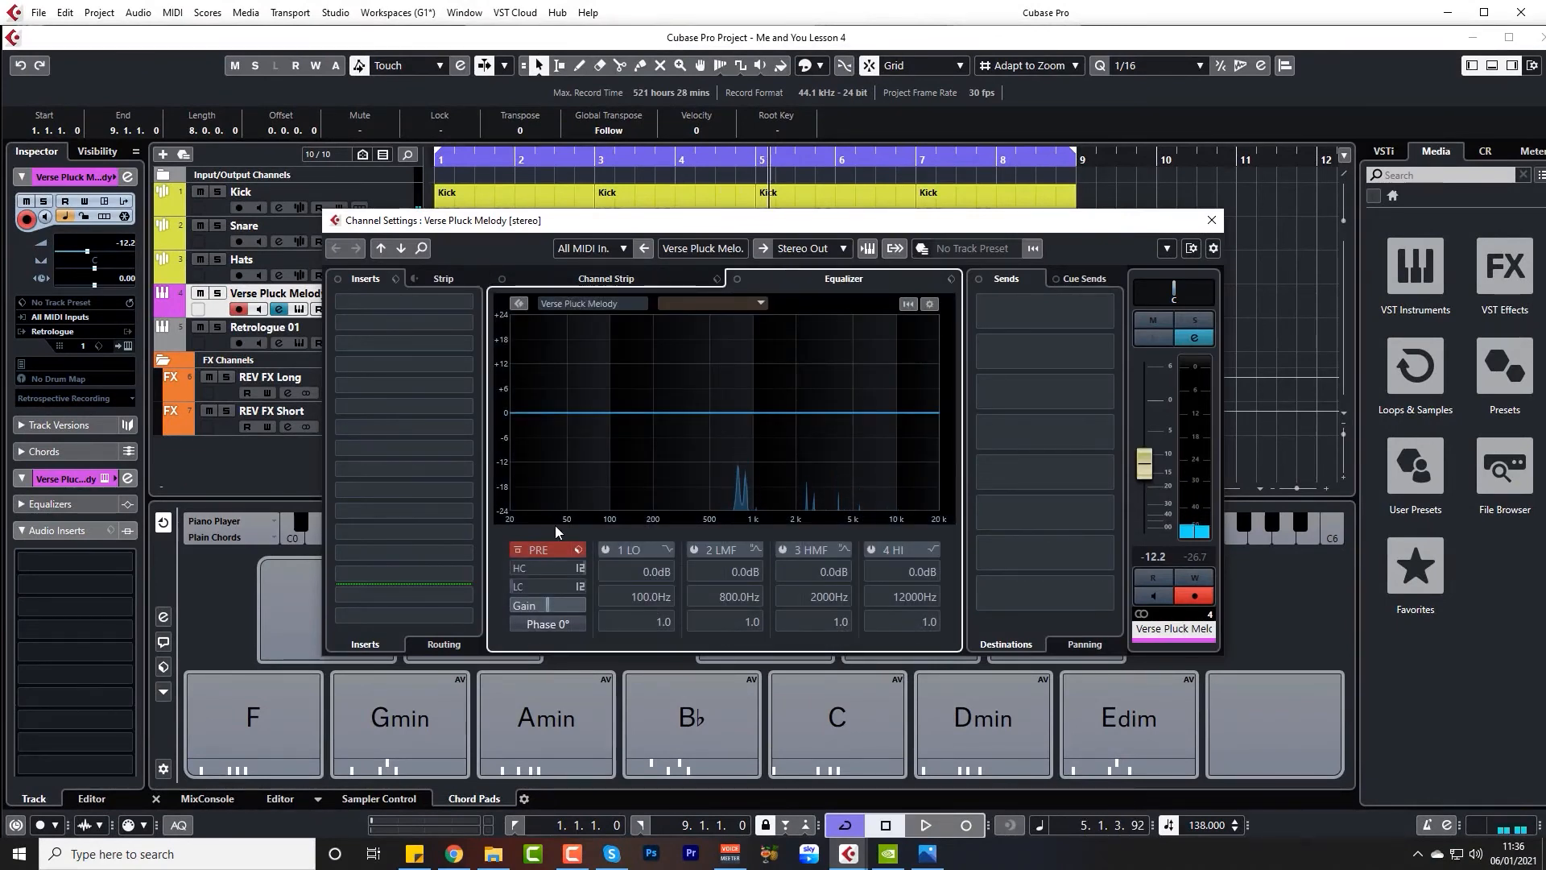
key(space)
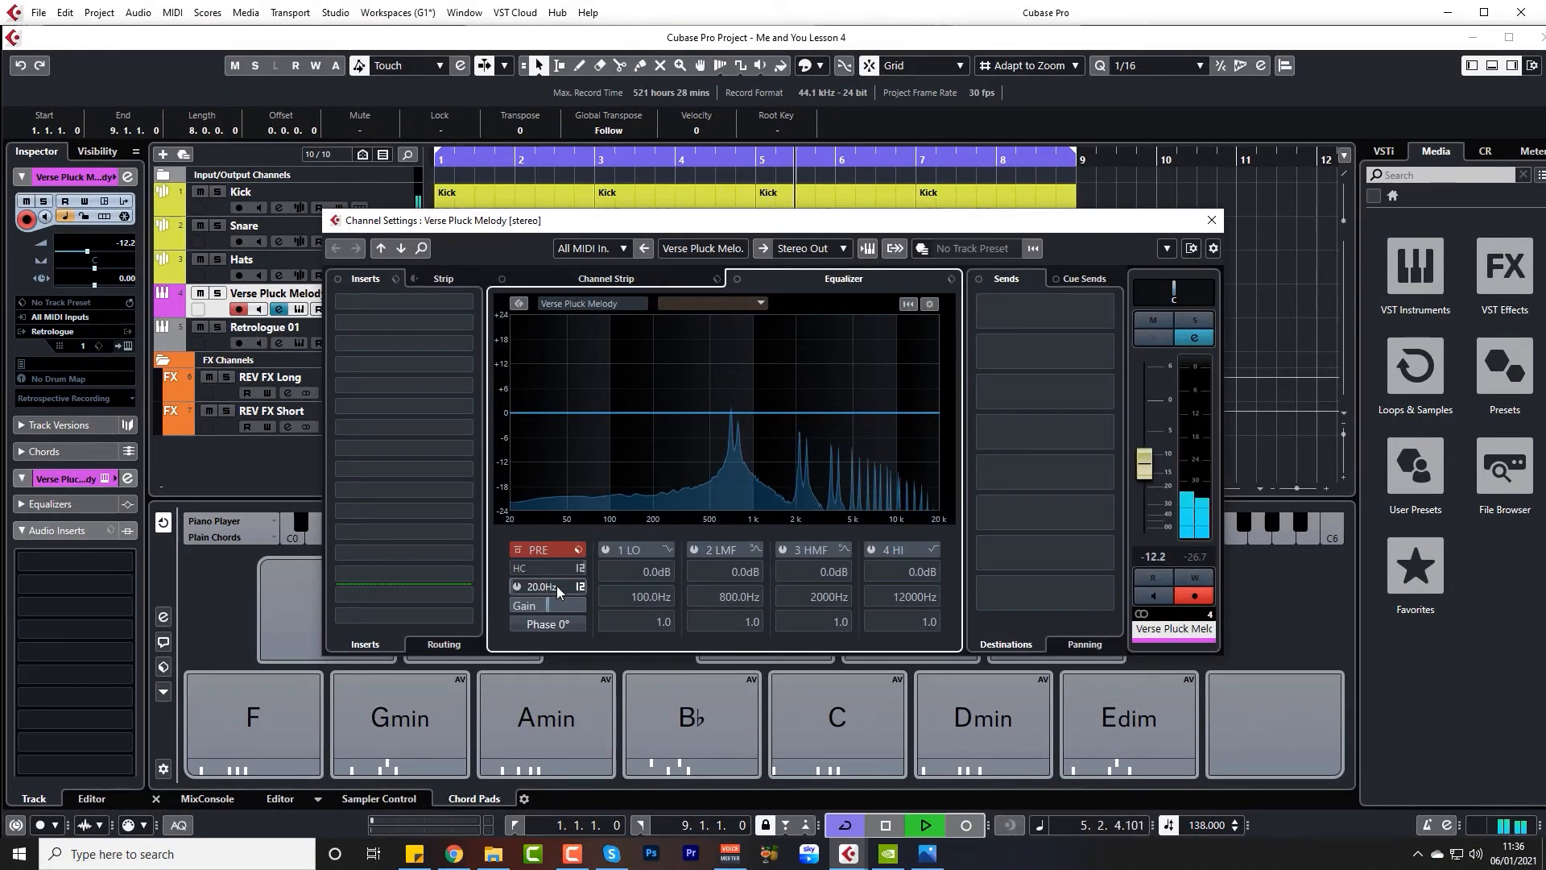
click(558, 586)
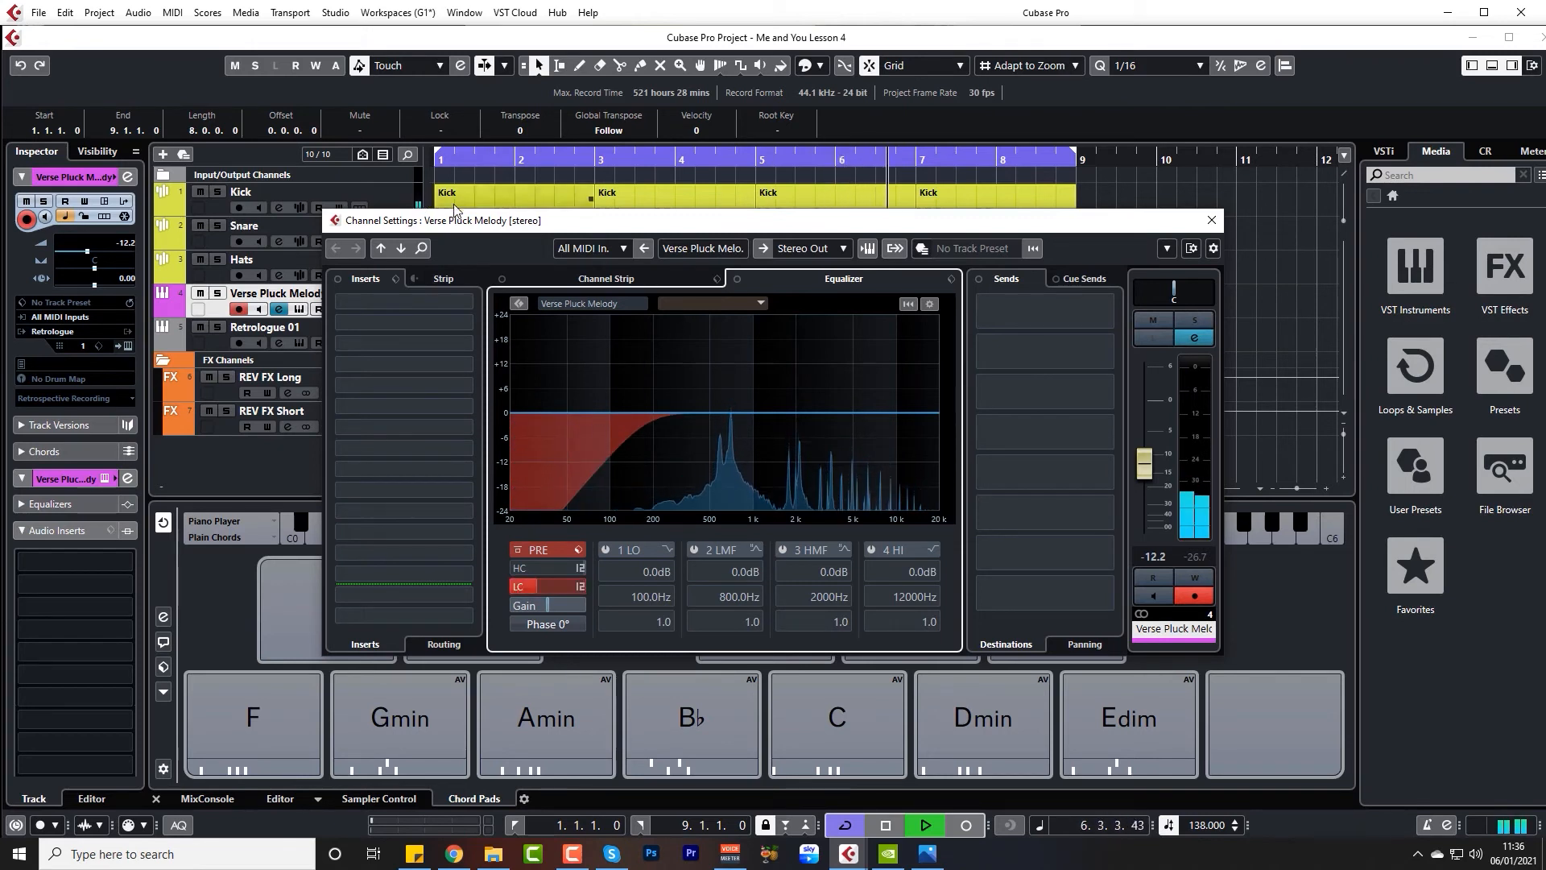
click(580, 587)
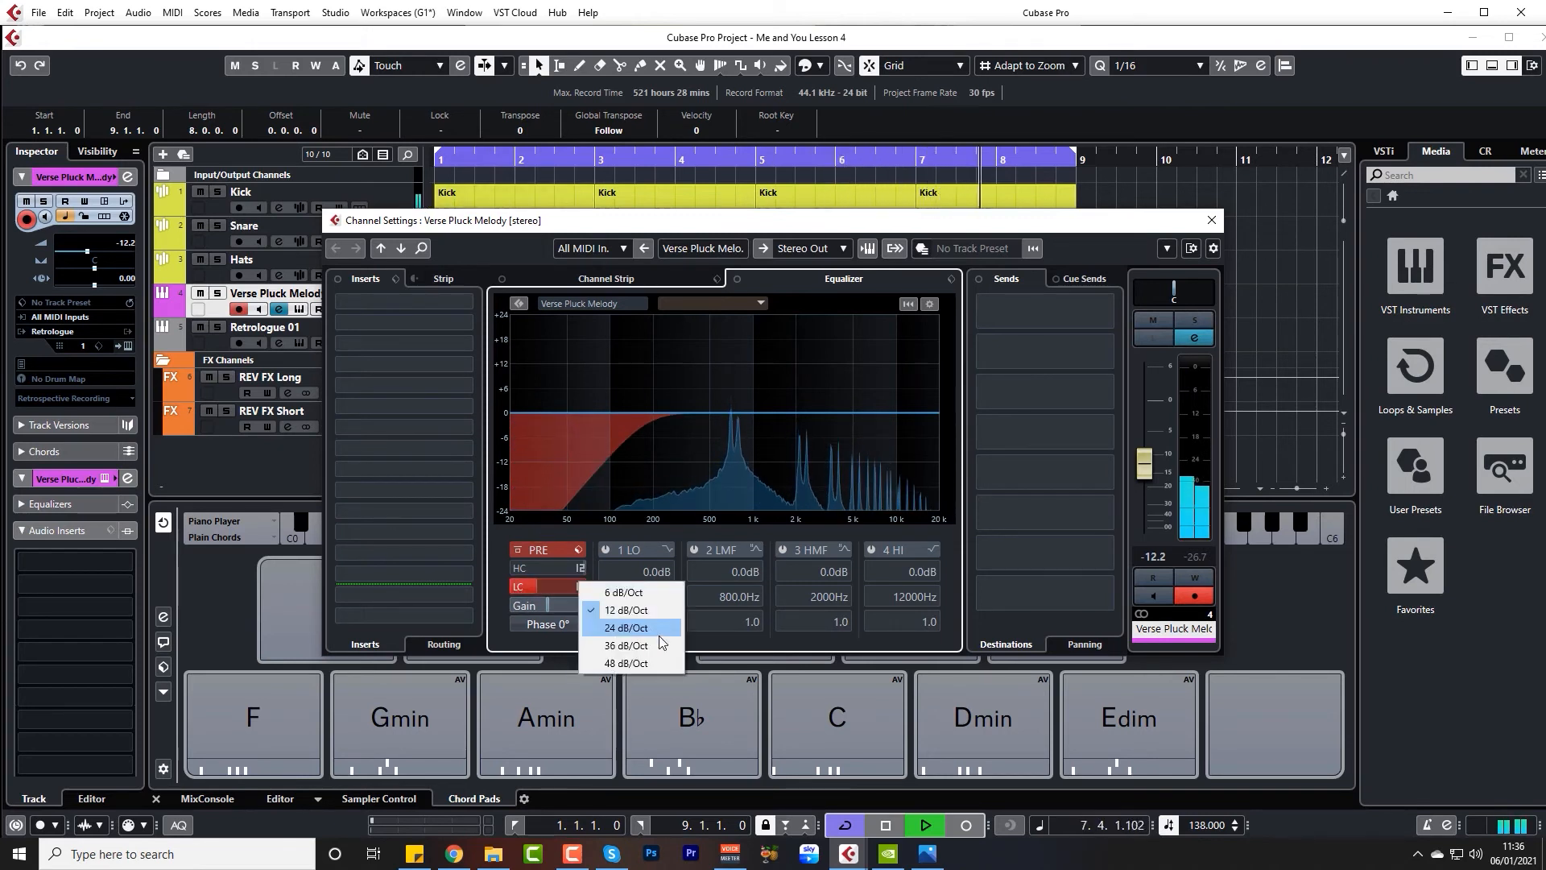
click(641, 665)
drag(559, 585, 576, 527)
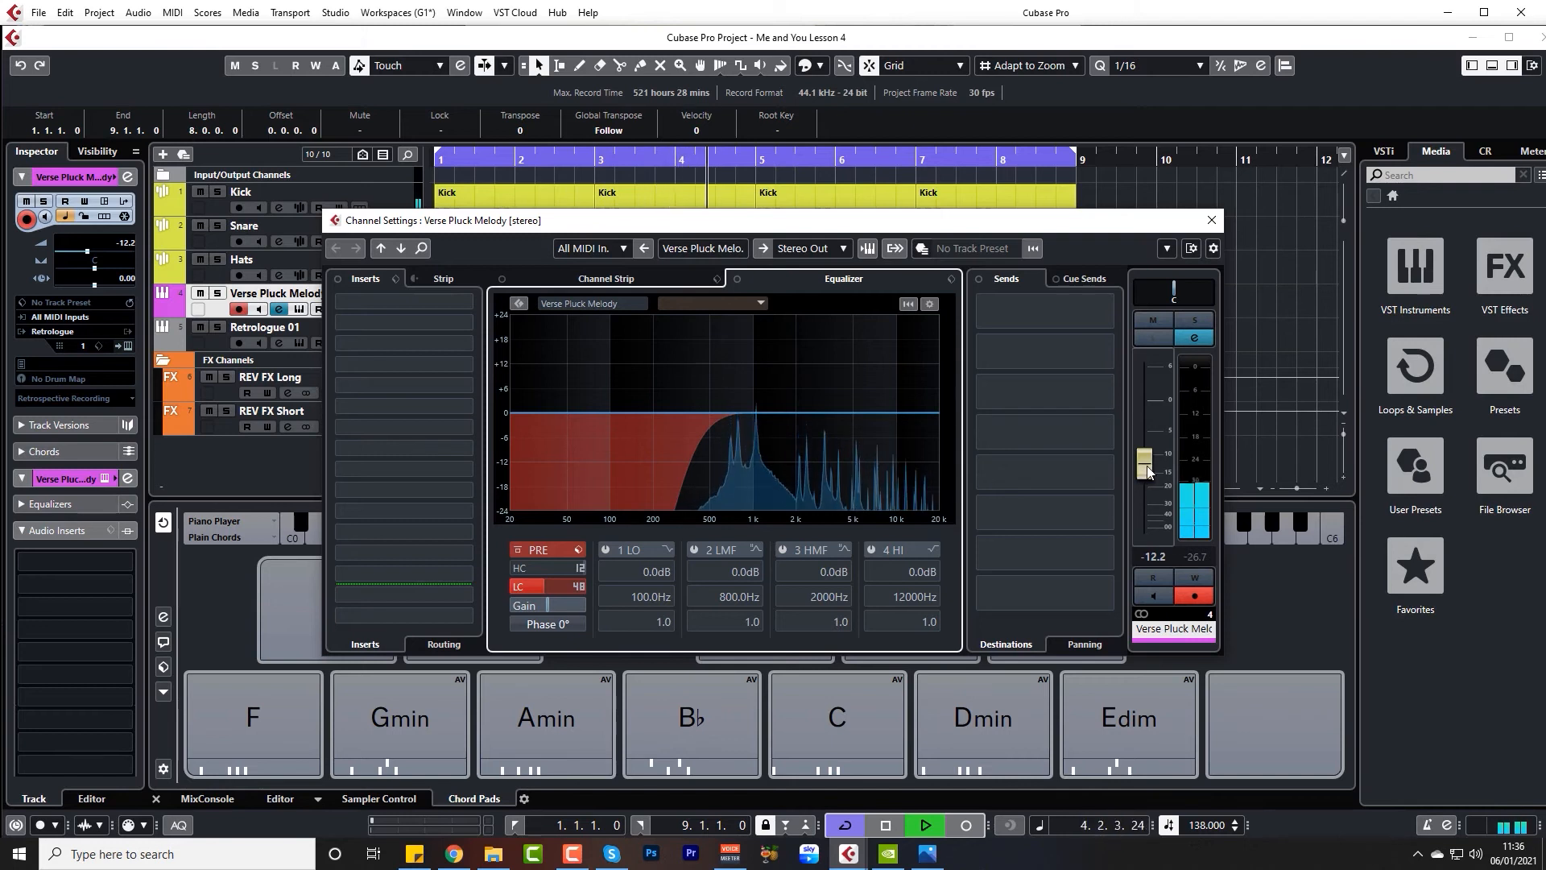
drag(1148, 471, 1149, 471)
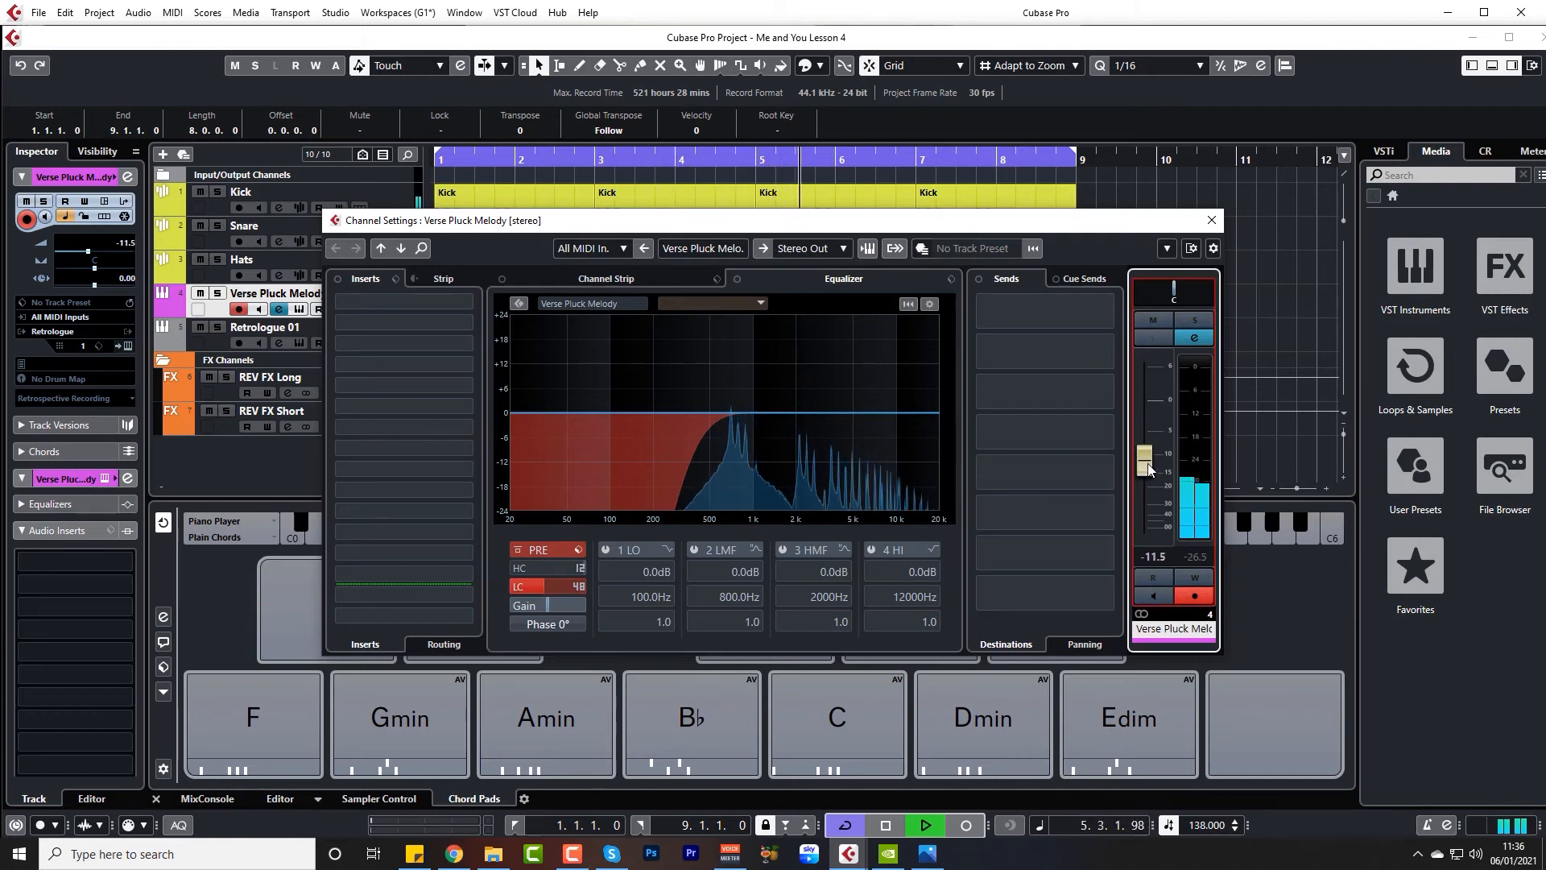
click(1212, 220)
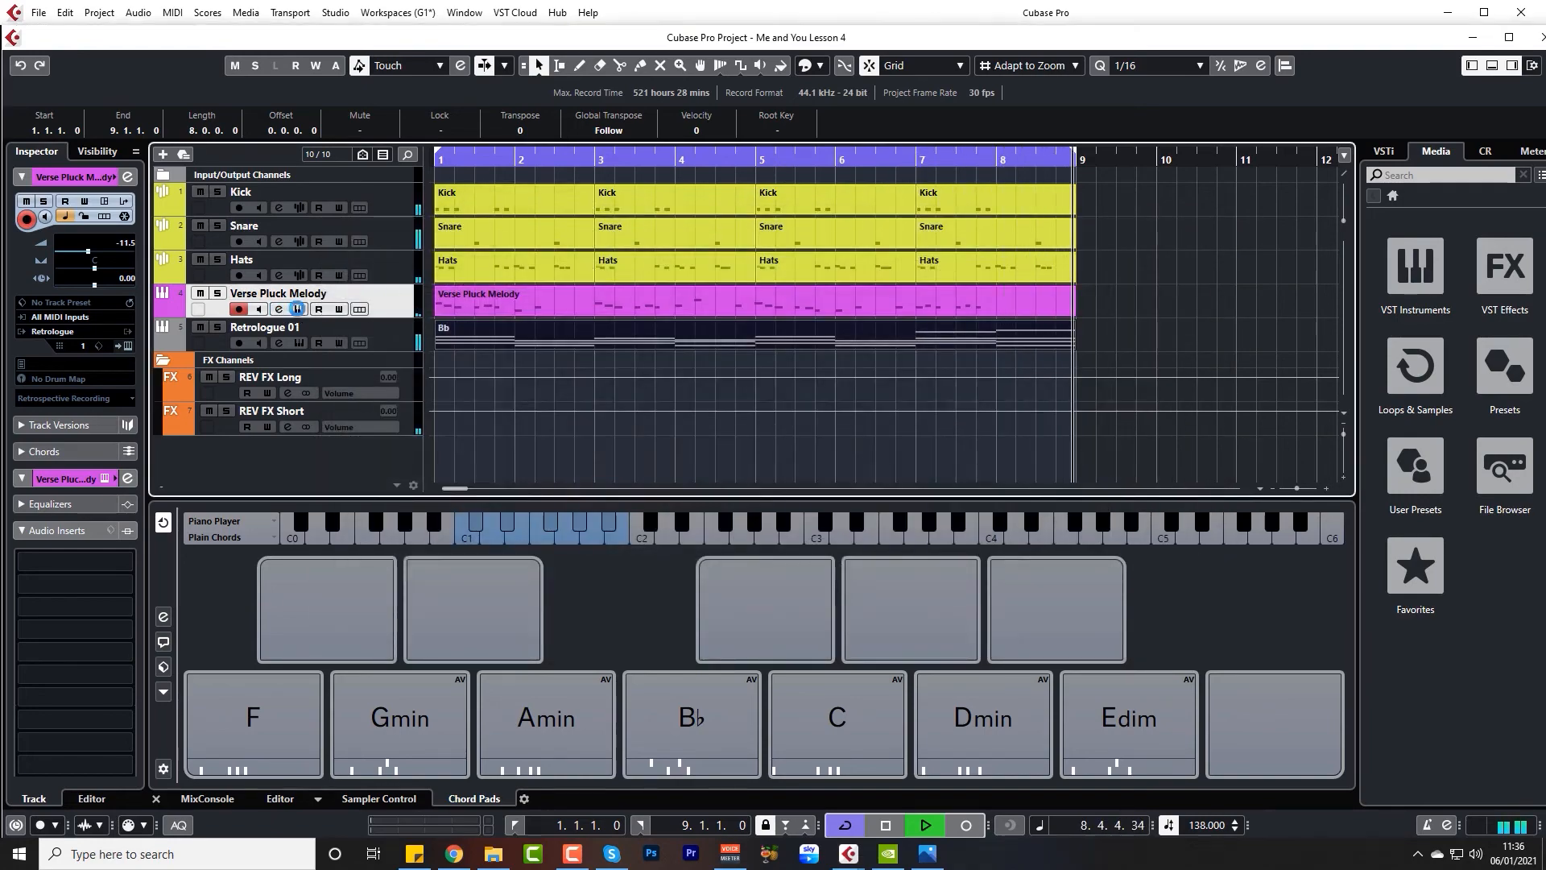
Reopen the Verse Pluck Melody instrument, raise its amplifier envelope's decay and sustain, and fine-tune the filter
click(299, 309)
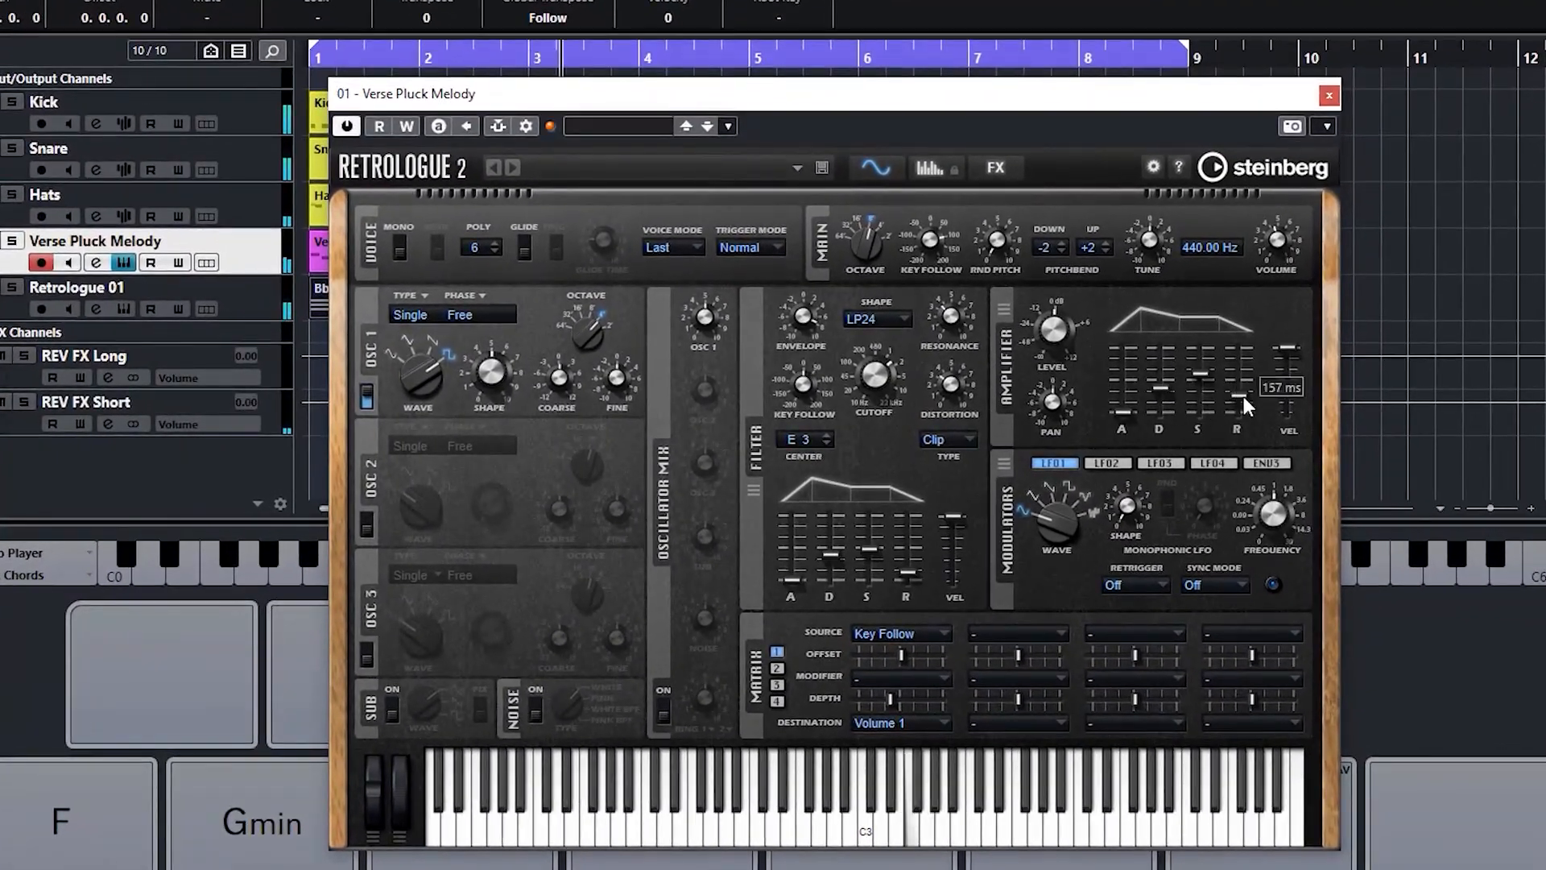
drag(1200, 372, 1165, 380)
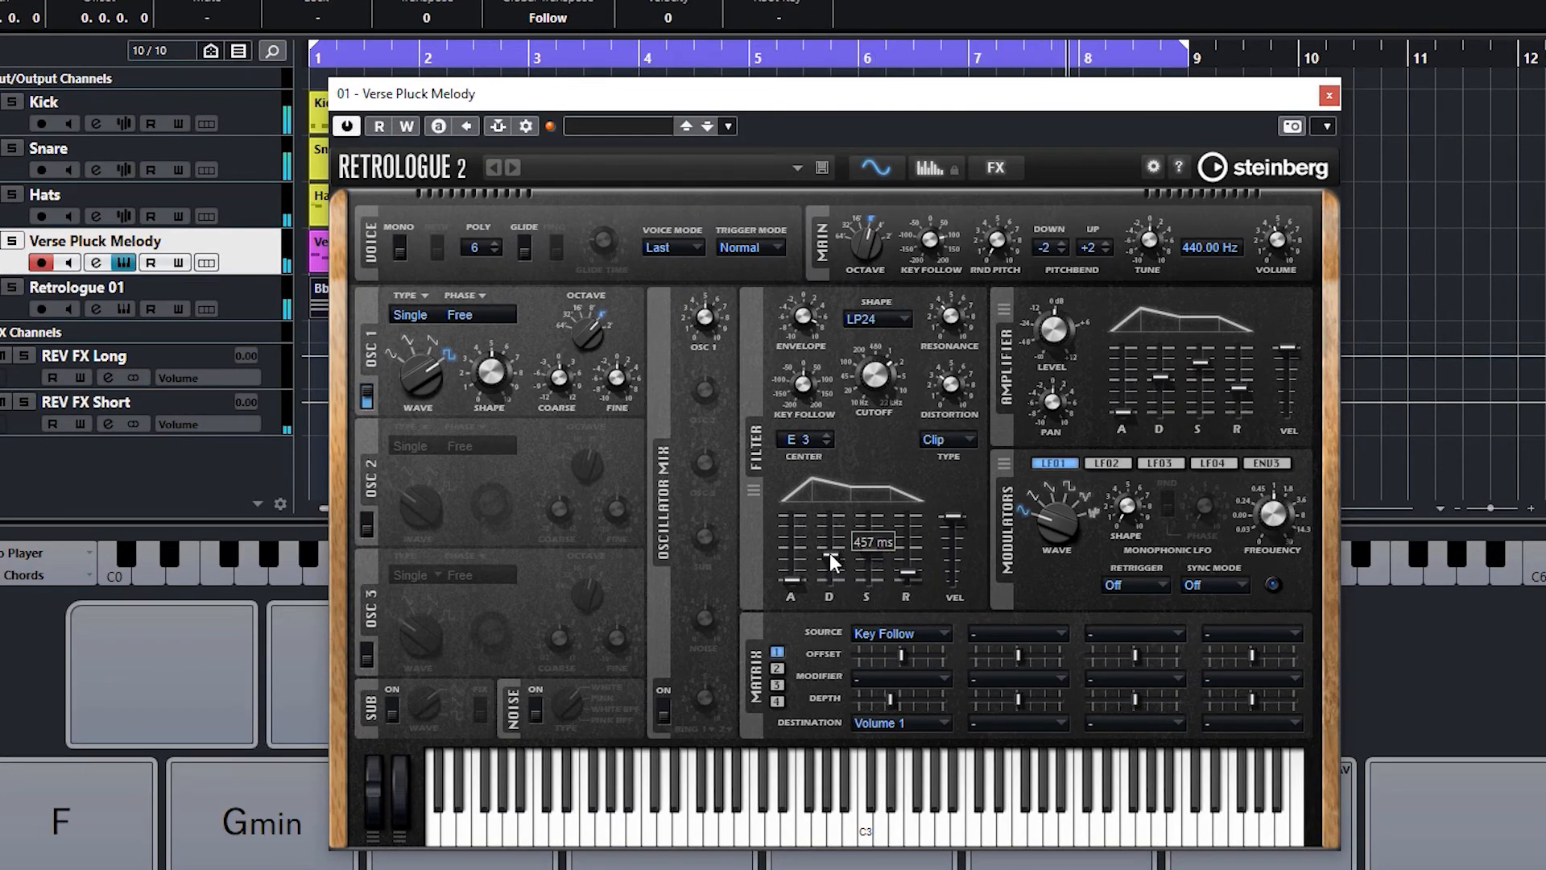
drag(878, 363, 878, 362)
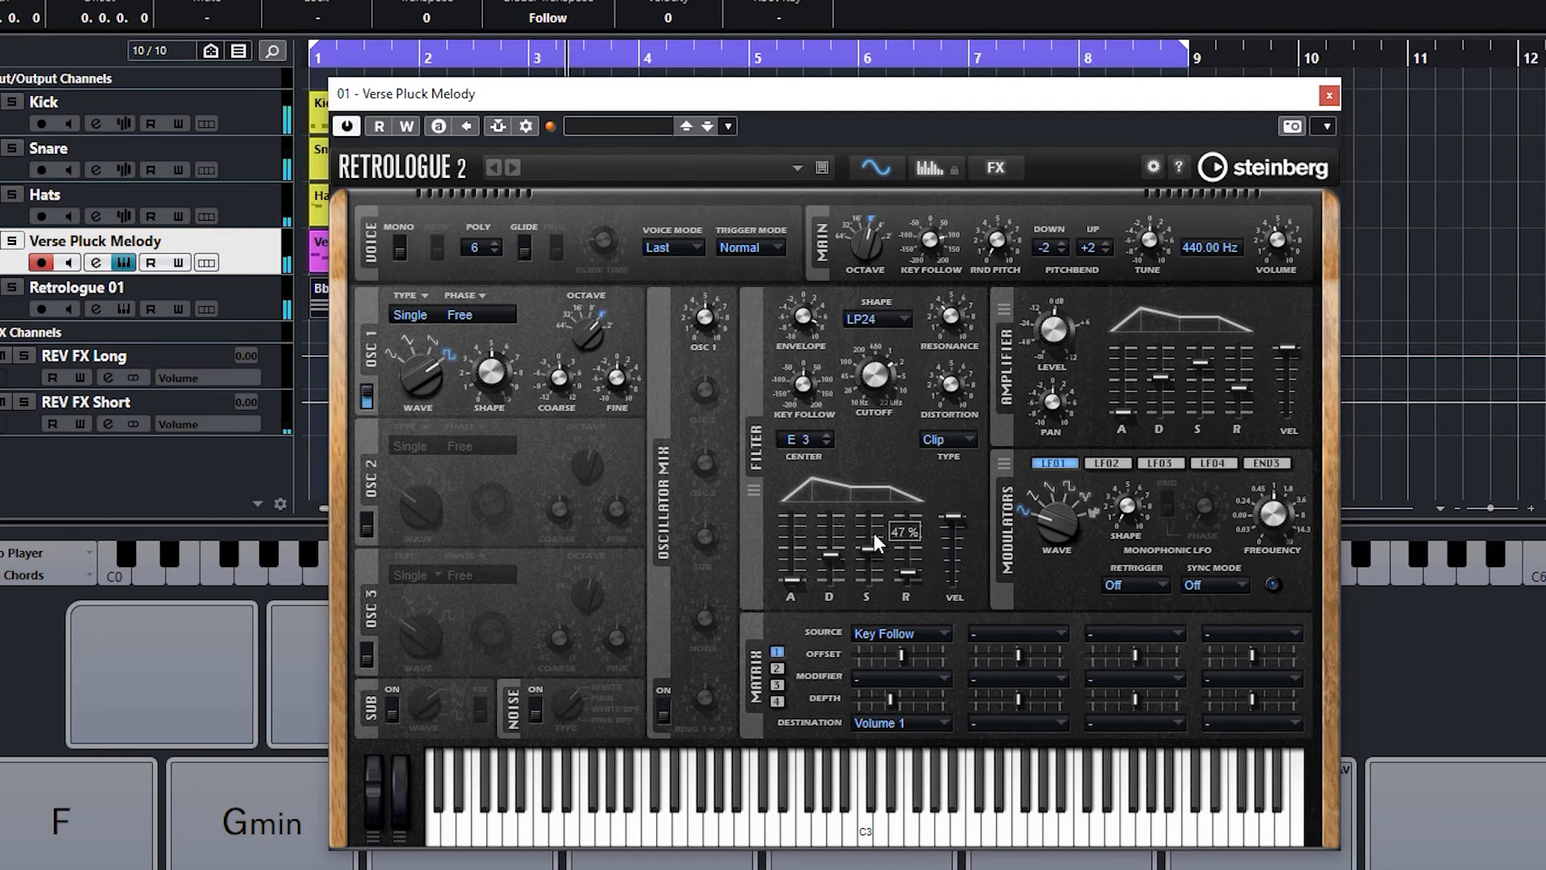
Set the Verse Pluck Melody's delay mix to 18 % and raise its reverb mix slightly in the instrument's effects
click(995, 169)
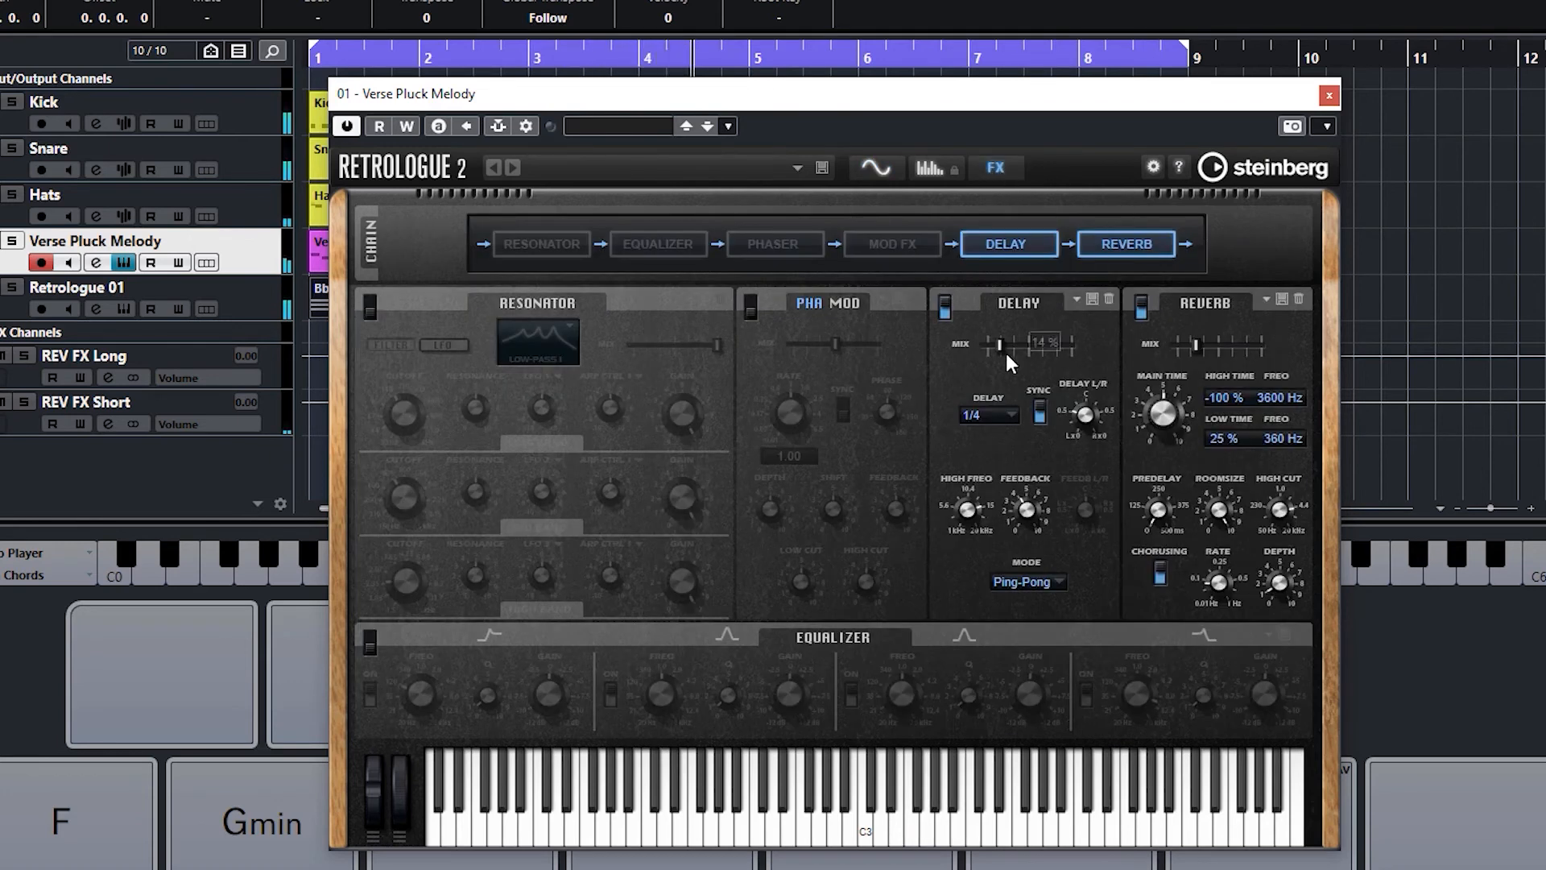
mouse_move(1004, 351)
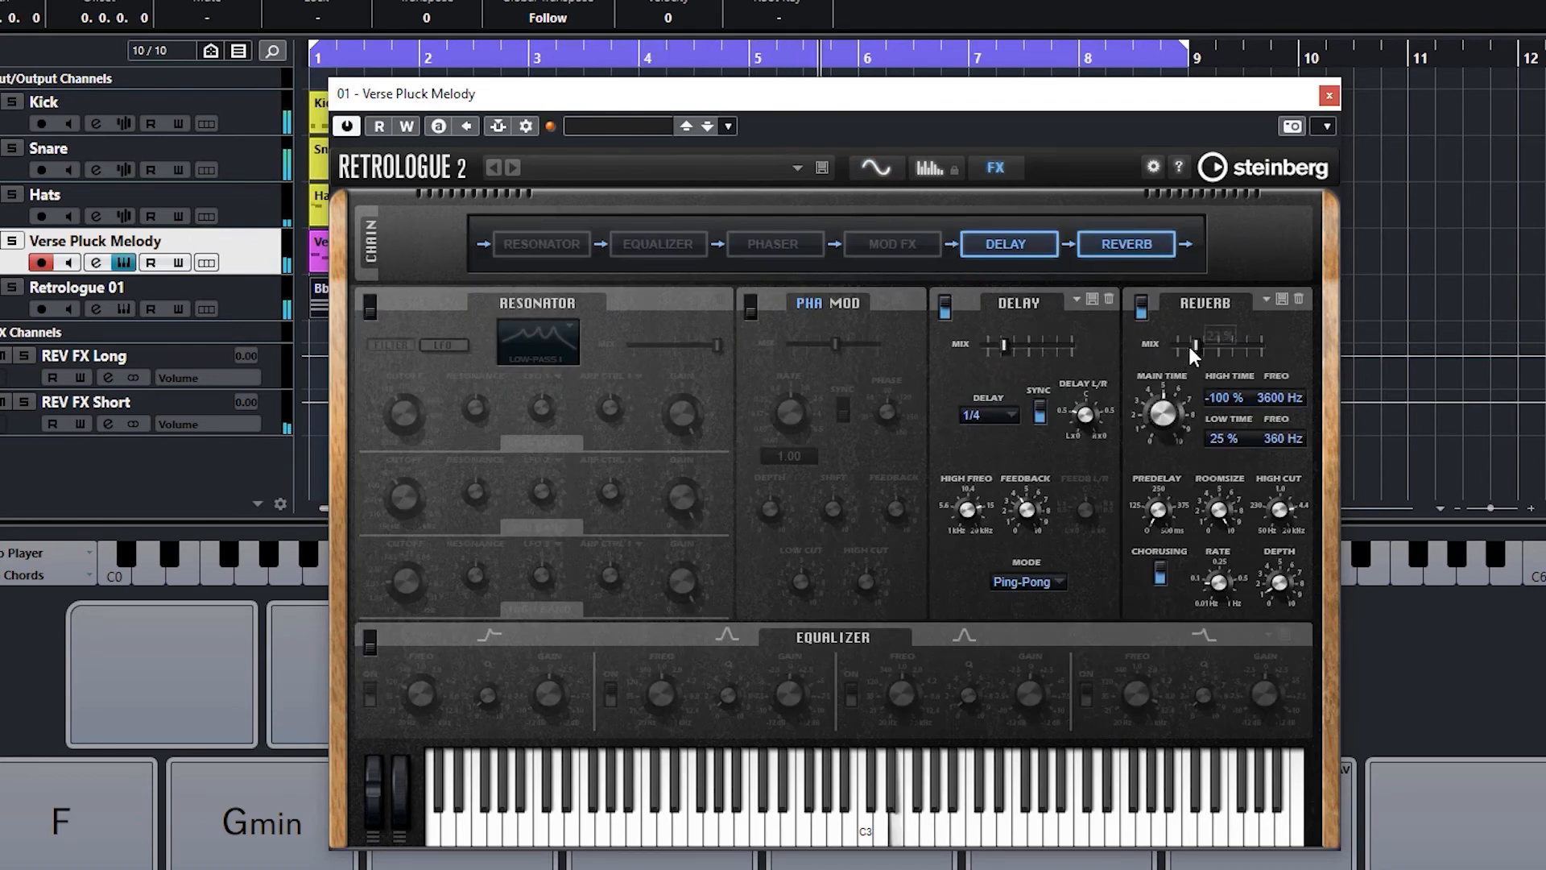
mouse_move(1198, 346)
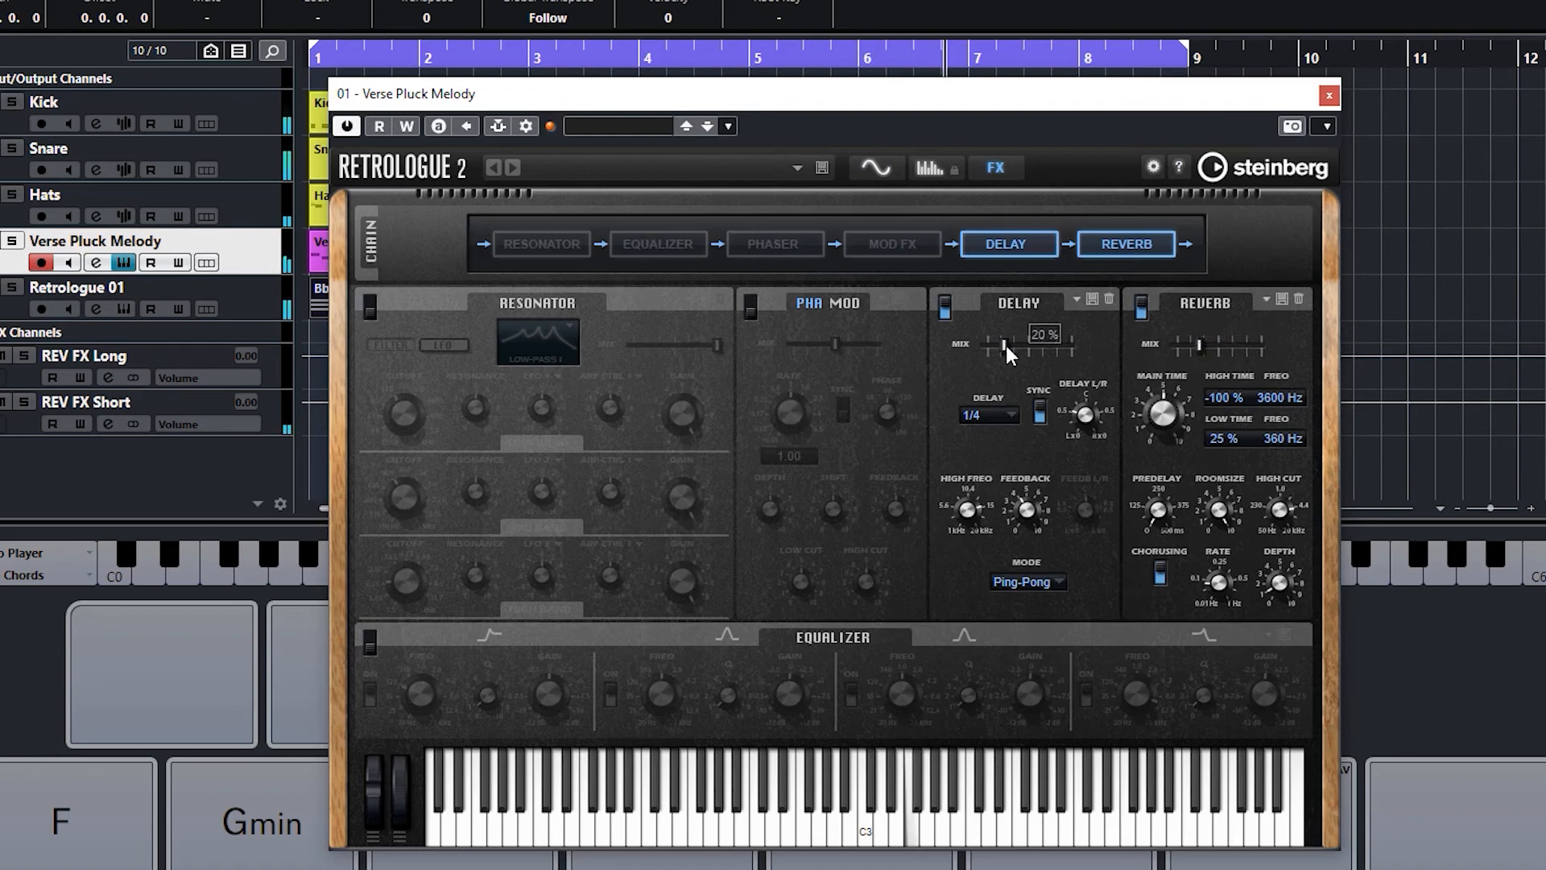
drag(1006, 346, 1003, 346)
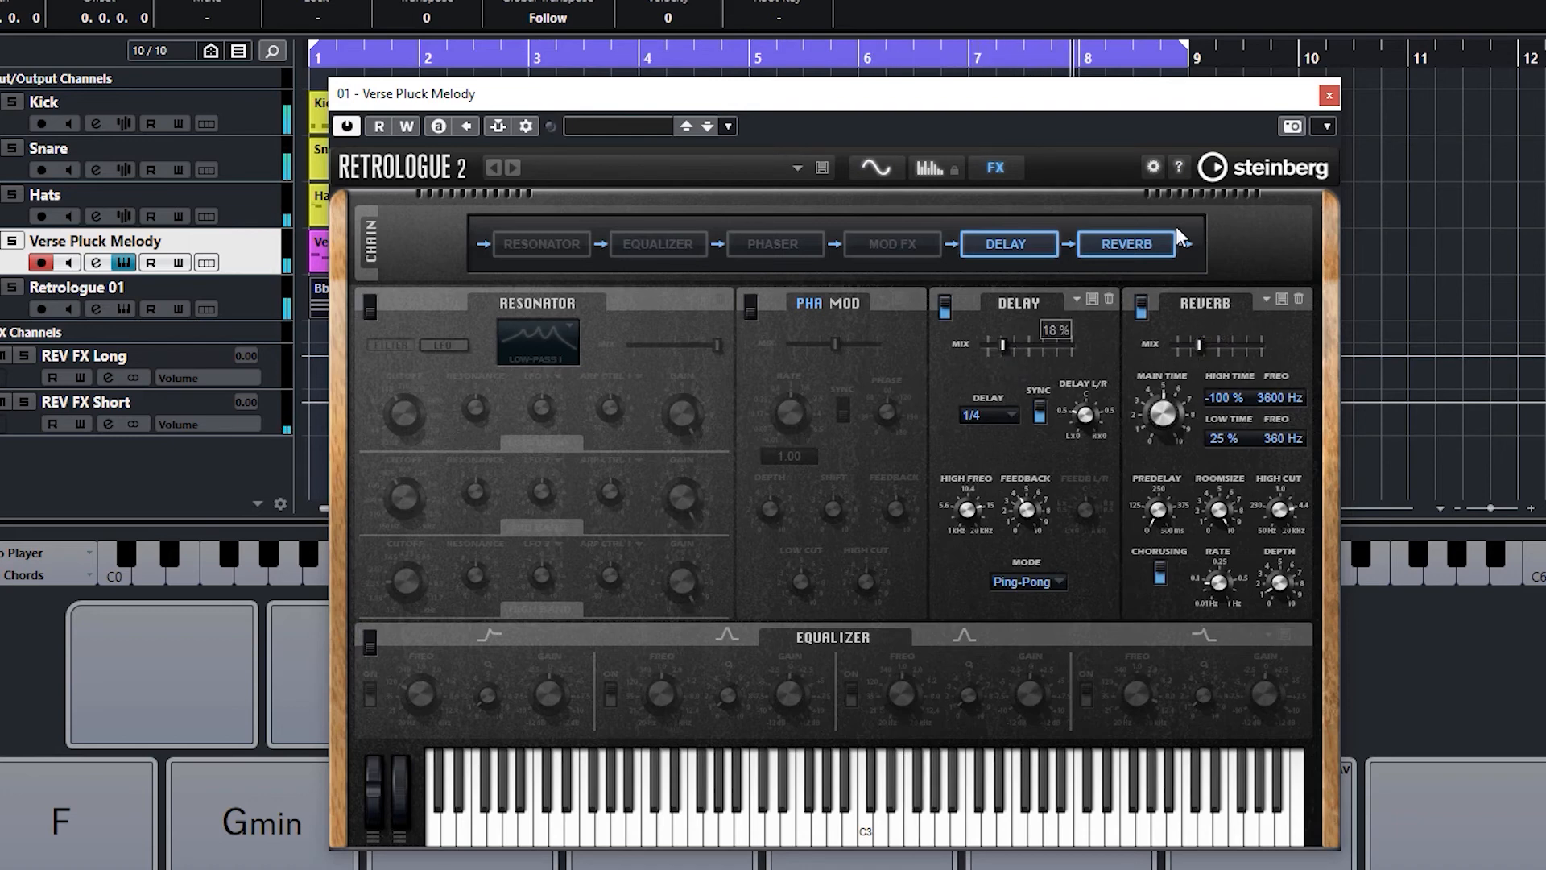
click(1329, 95)
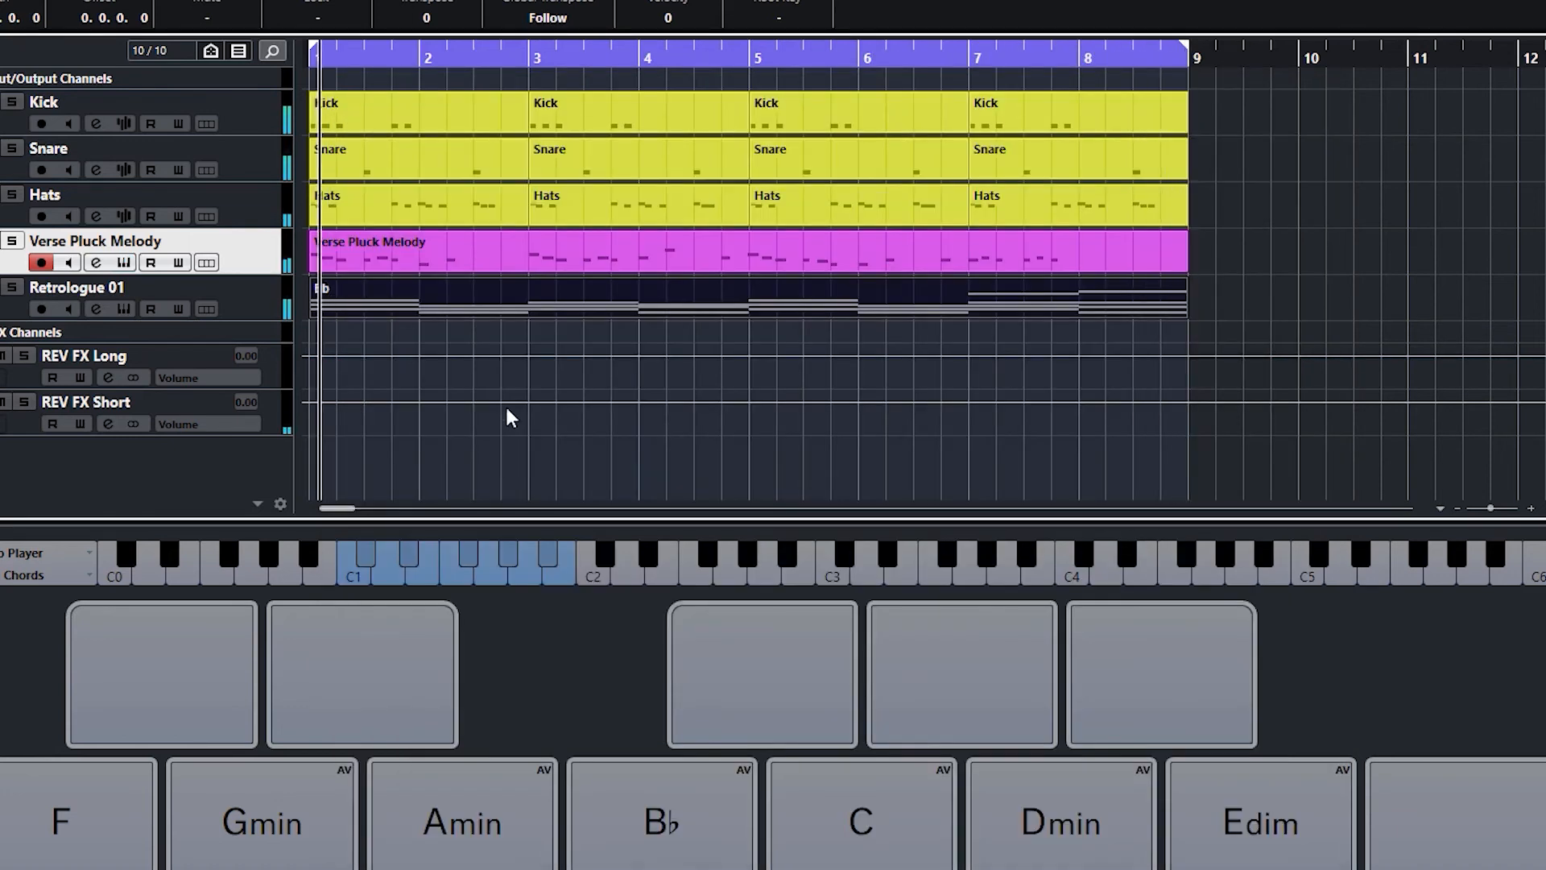
Lengthen the Verse Pluck Melody's amplifier release slightly, close the instrument and return the playhead to the project start
click(119, 262)
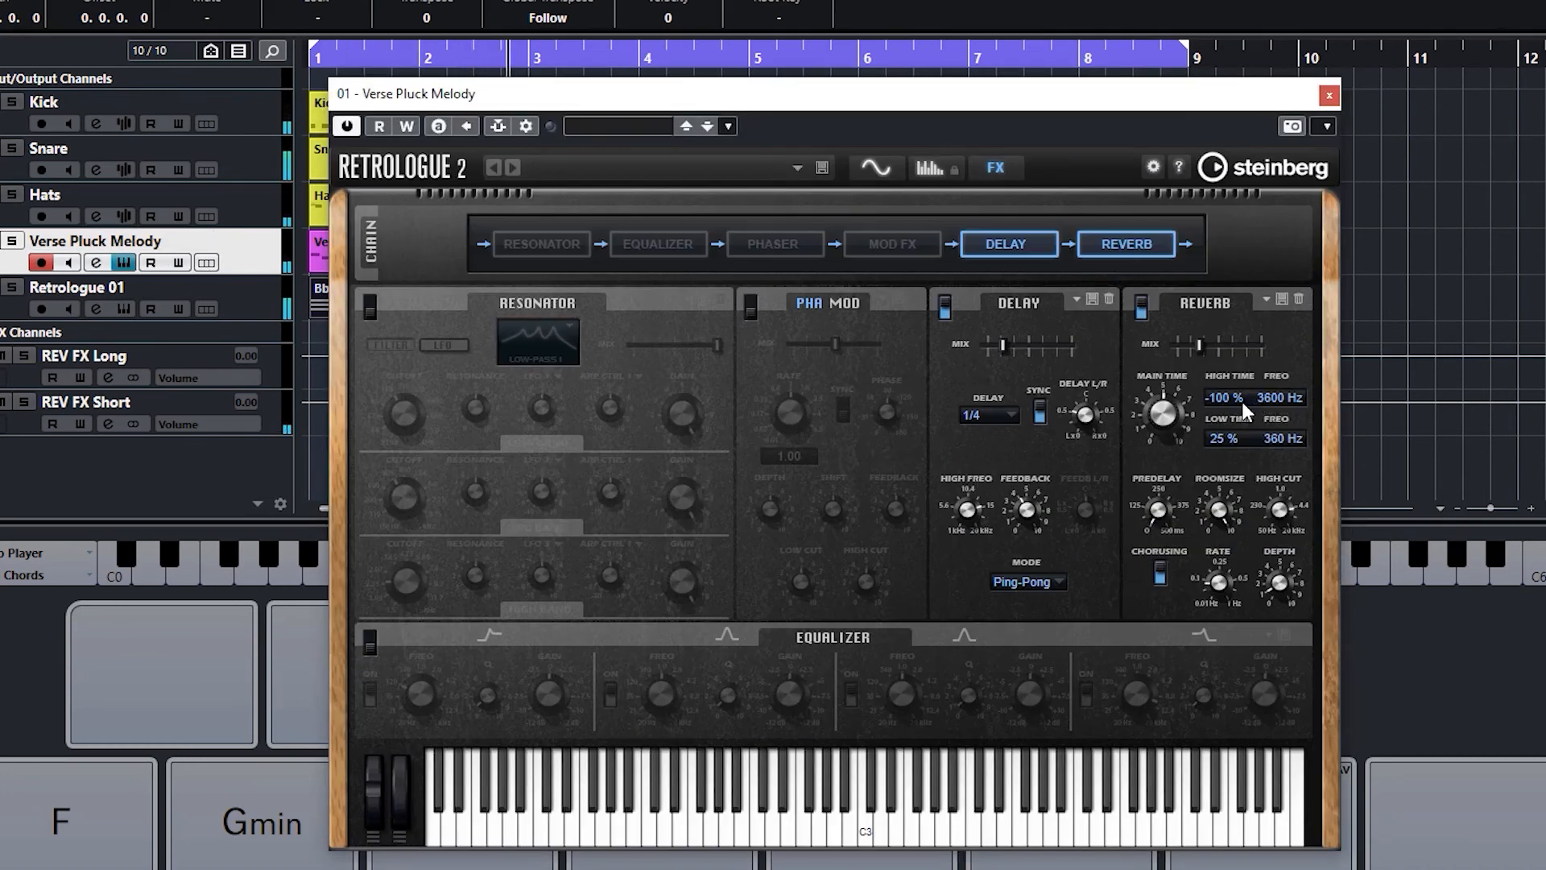
click(876, 168)
drag(1229, 411, 1240, 381)
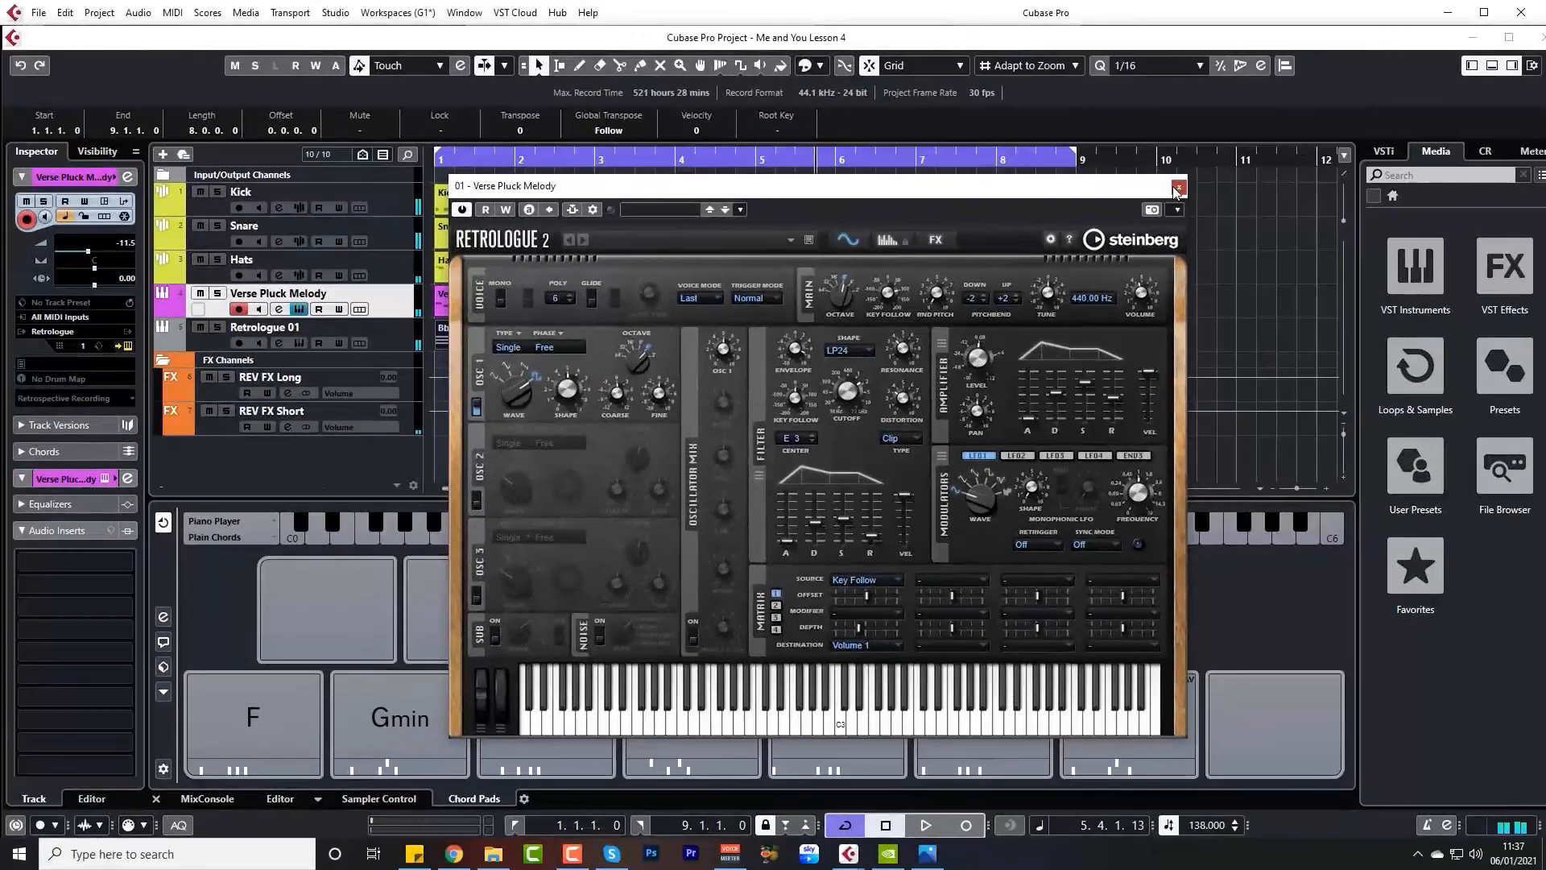
click(1178, 188)
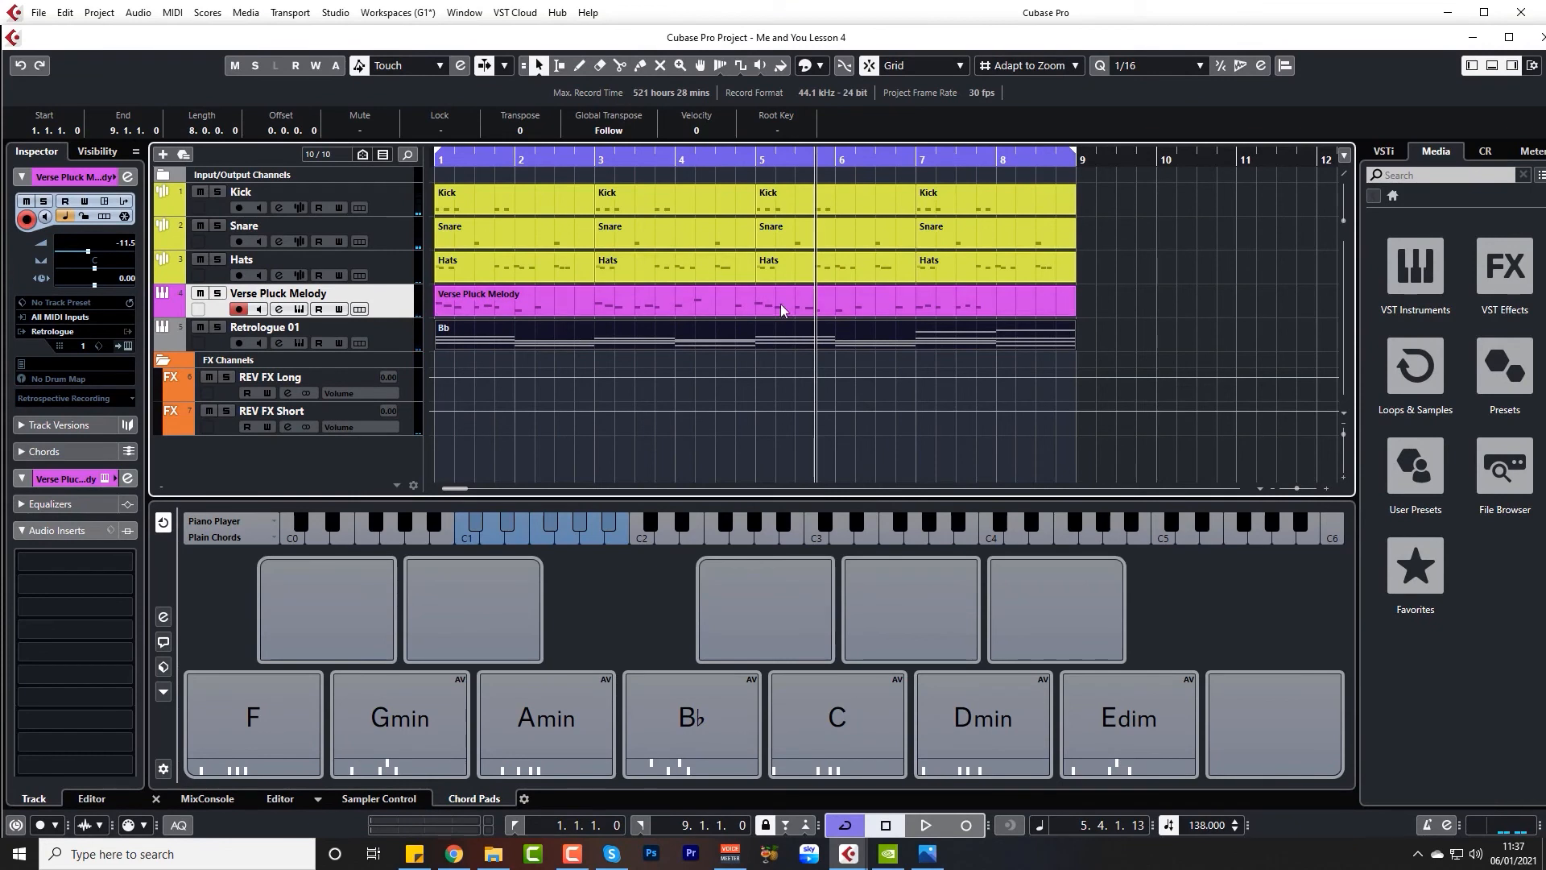
key(KP_Decimal)
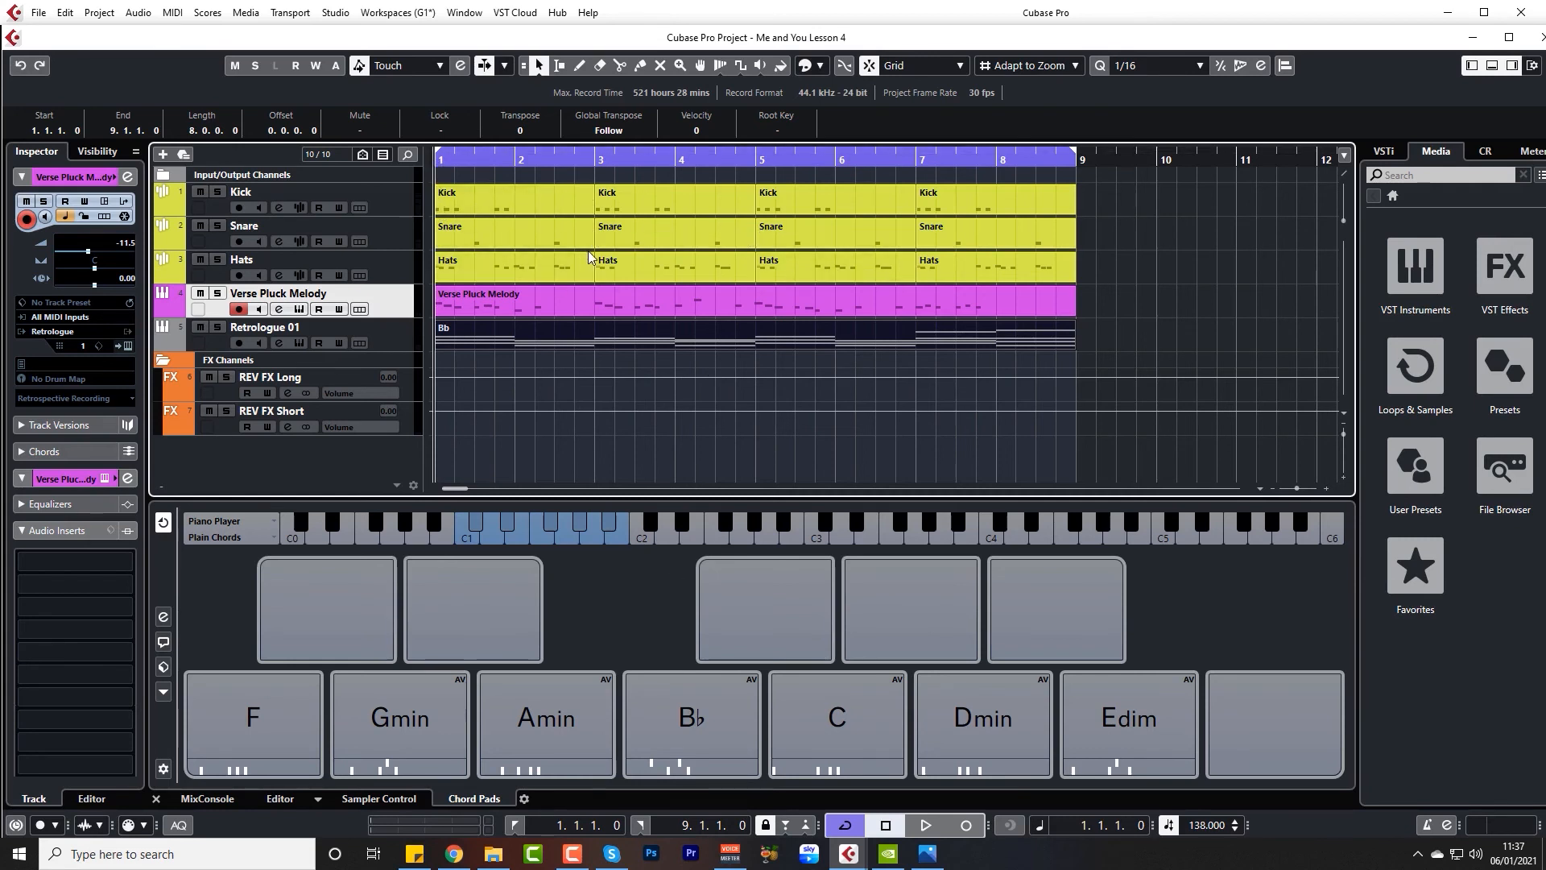
Rename the Retrologue 01 track as Pad verse and colour it light green
click(372, 342)
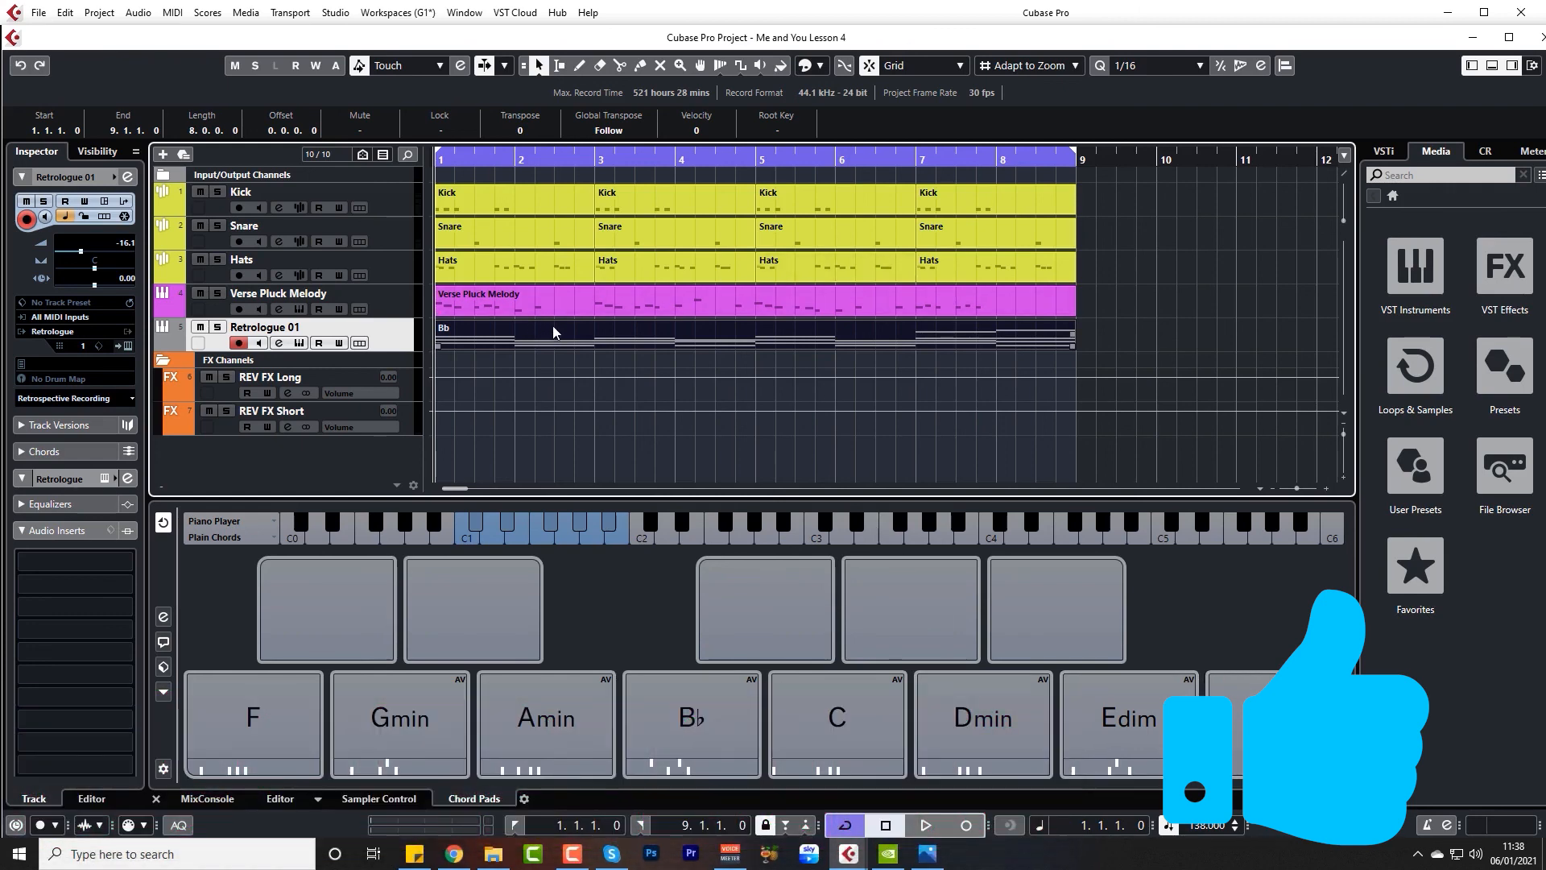
double_click(290, 326)
text(Pad verse)
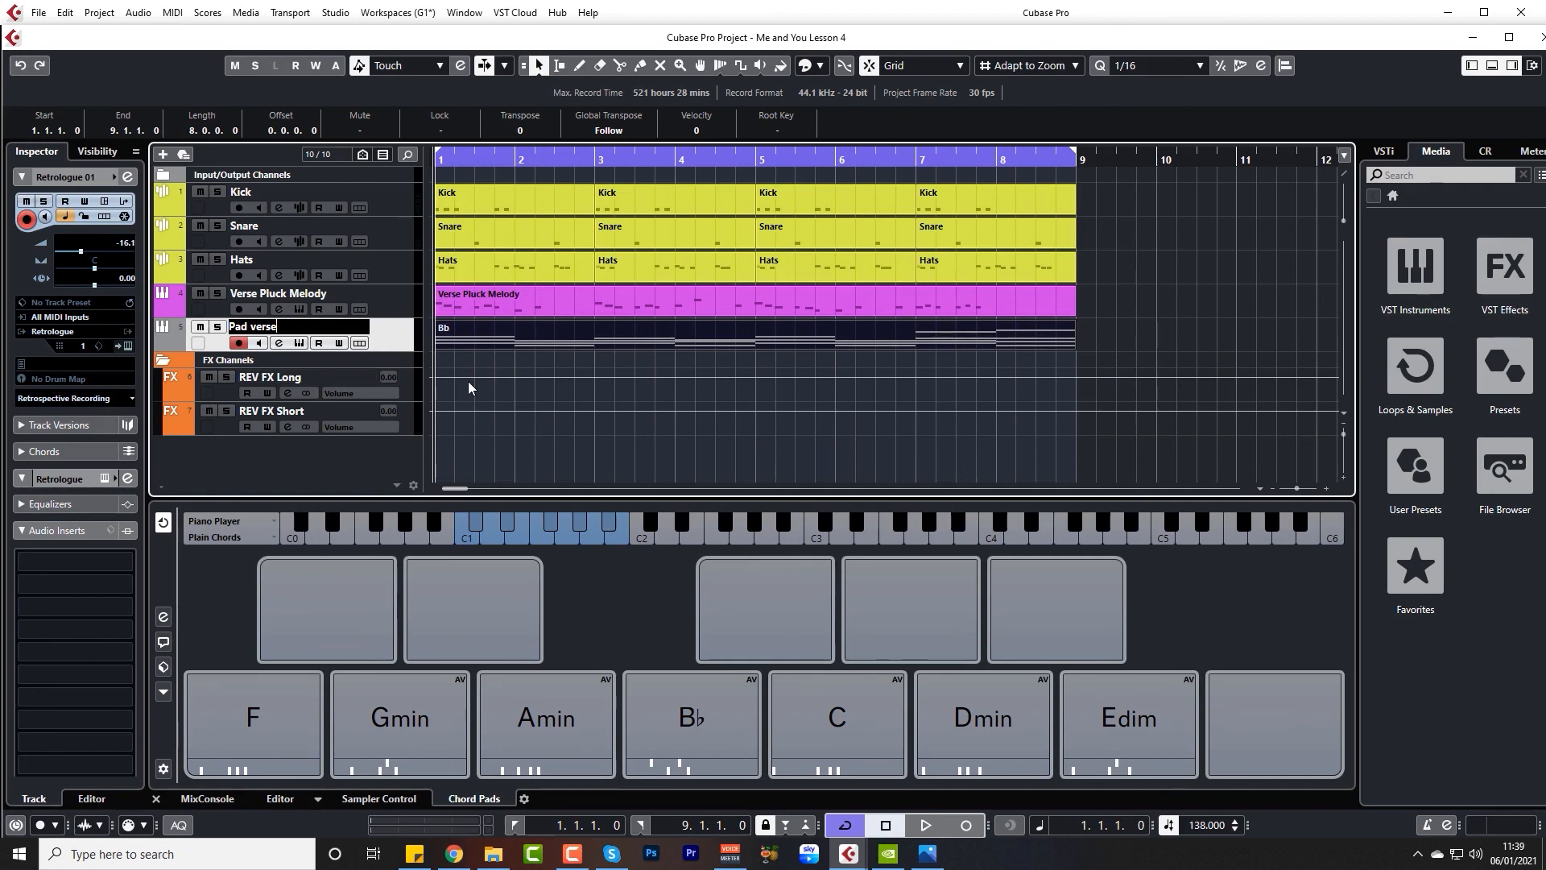
key(Return)
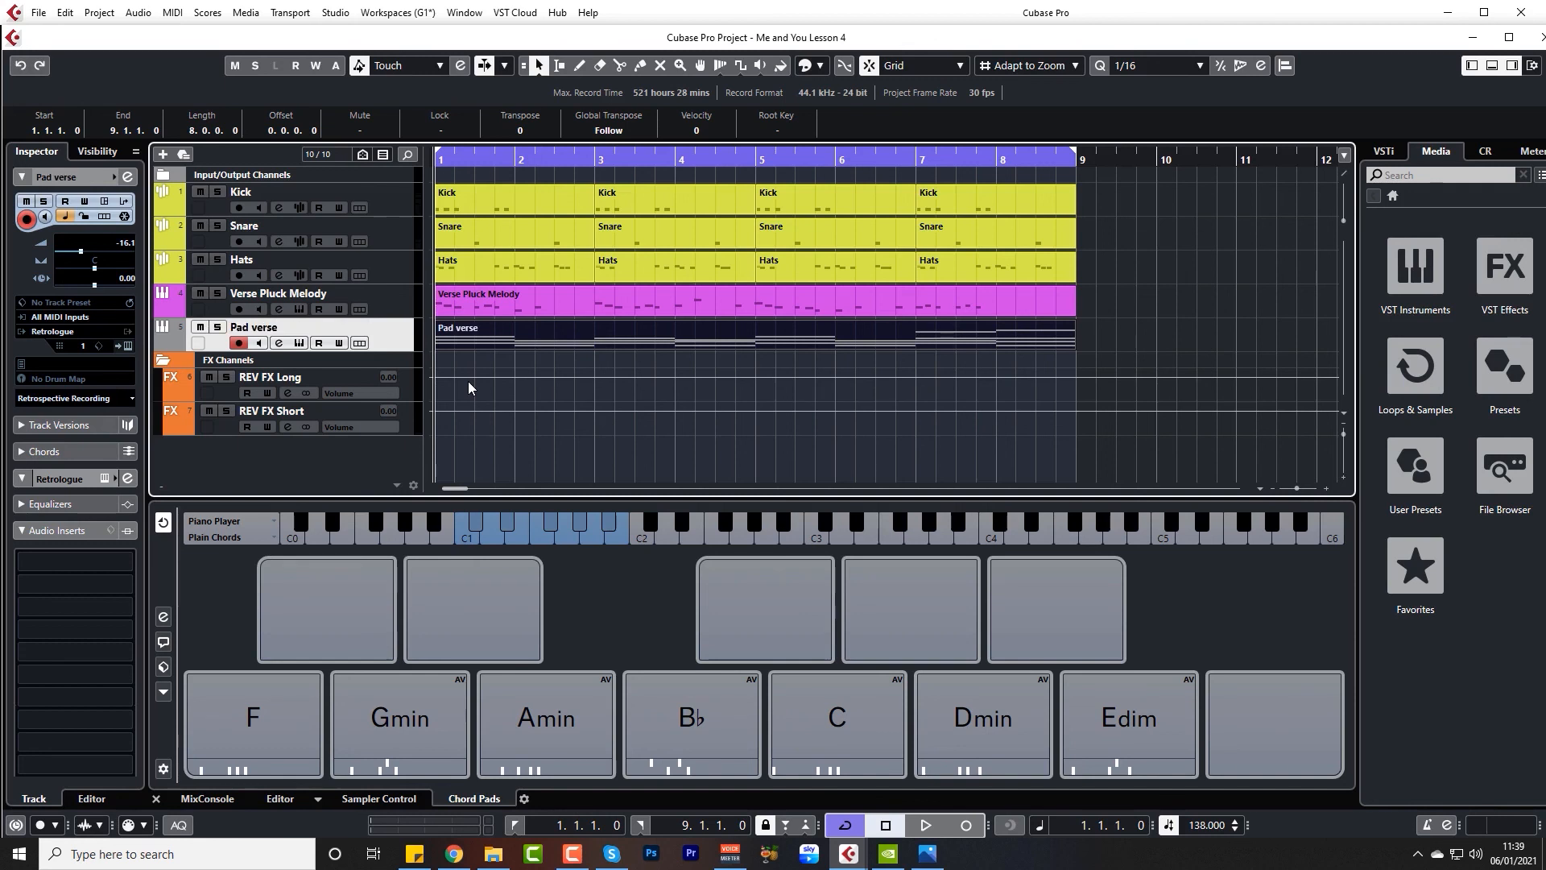
click(175, 345)
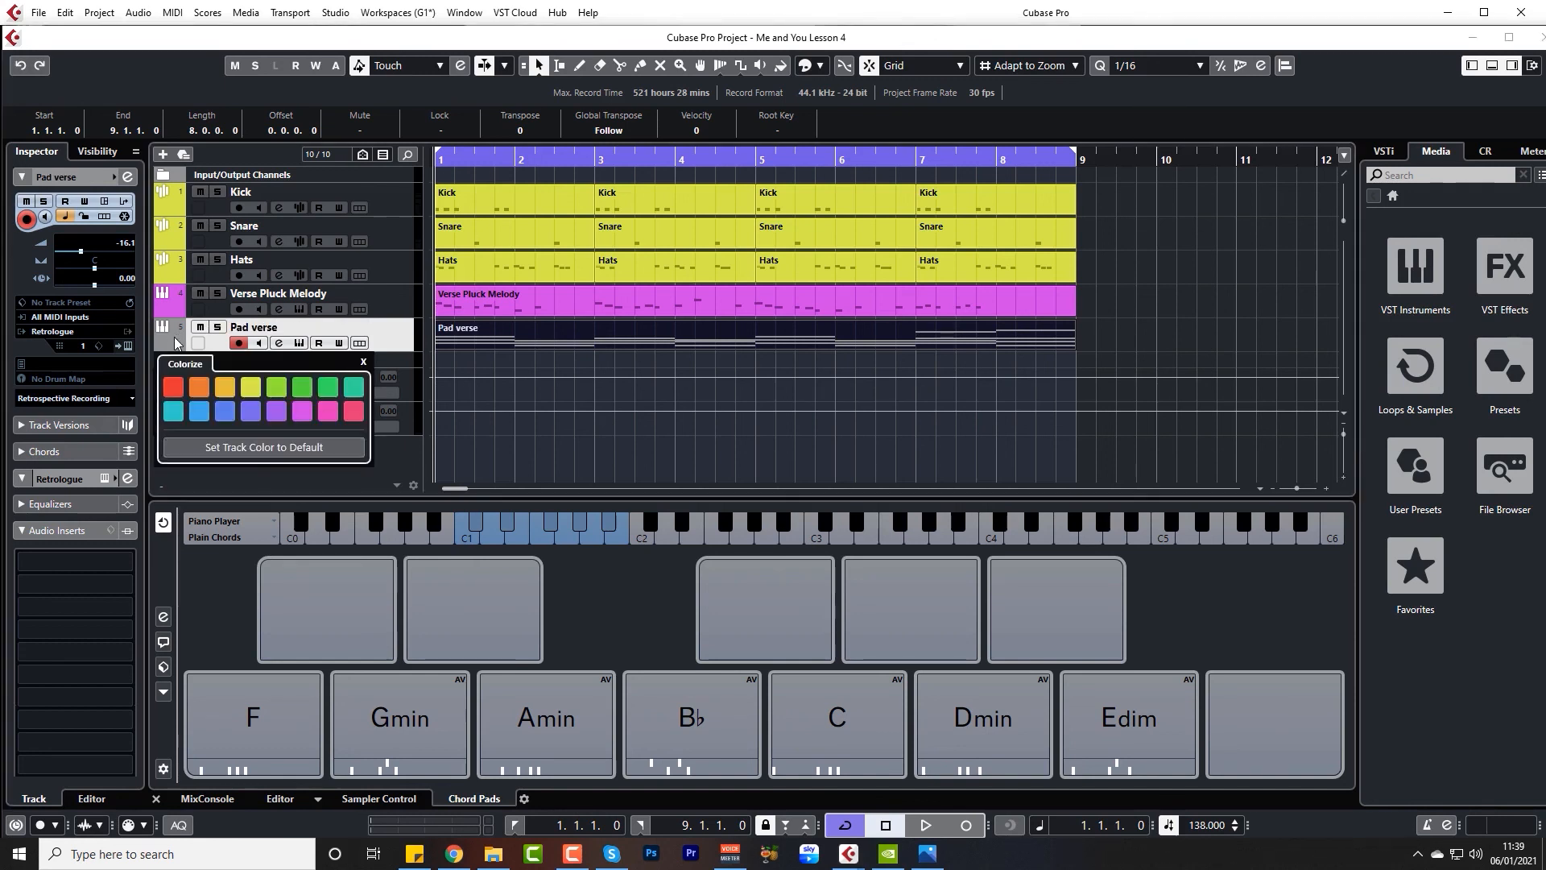
click(276, 390)
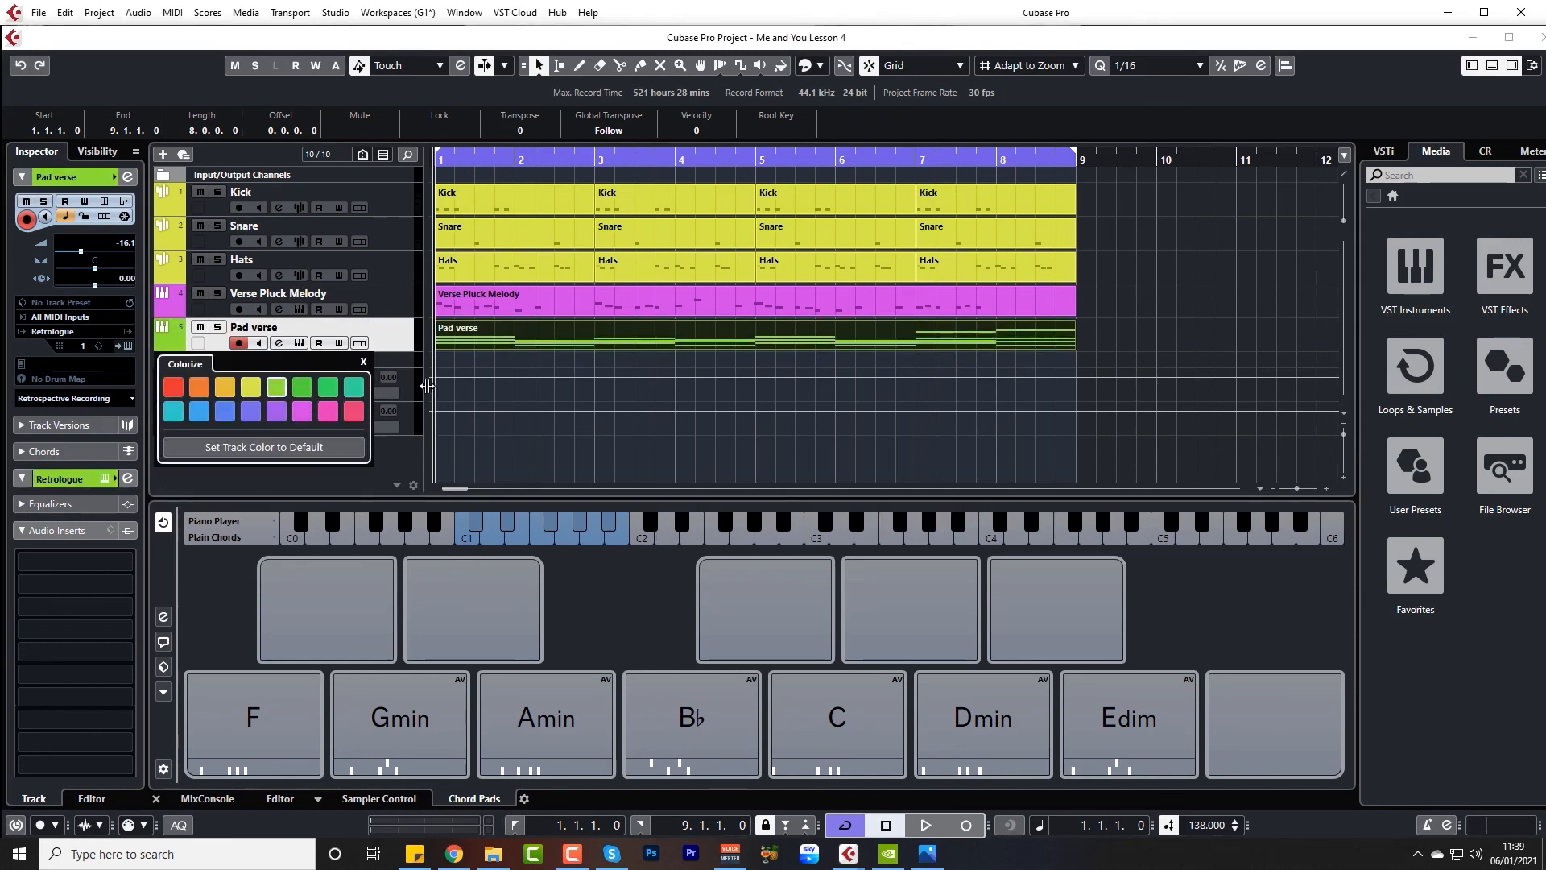